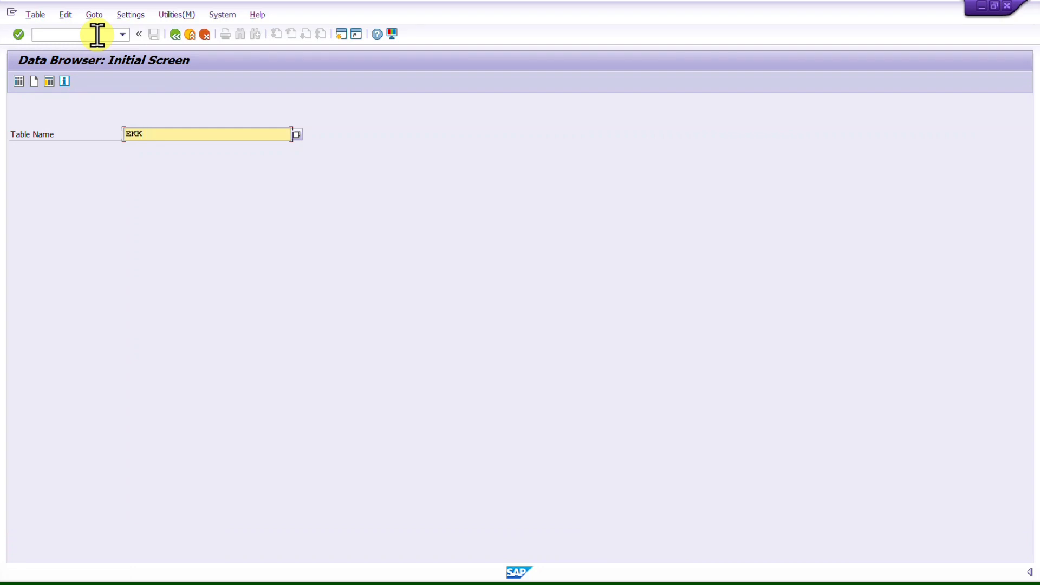
# Step: Open the selection screen for table EKKO and examine its selection fields
pyautogui.press('Return')
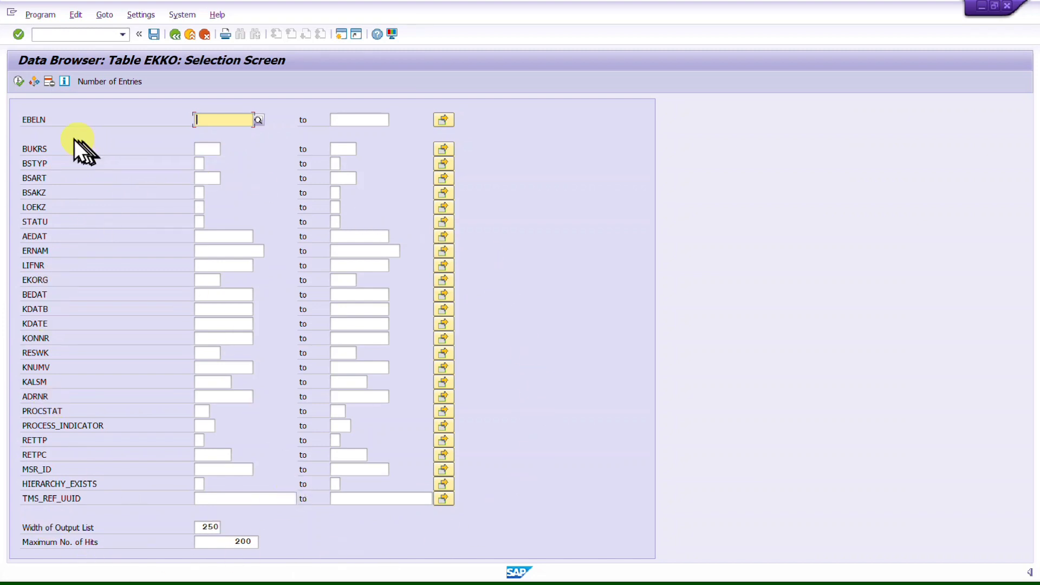
pyautogui.click(34, 119)
pyautogui.moveTo(53, 163); pyautogui.dragTo(9, 145)
pyautogui.click(8, 144)
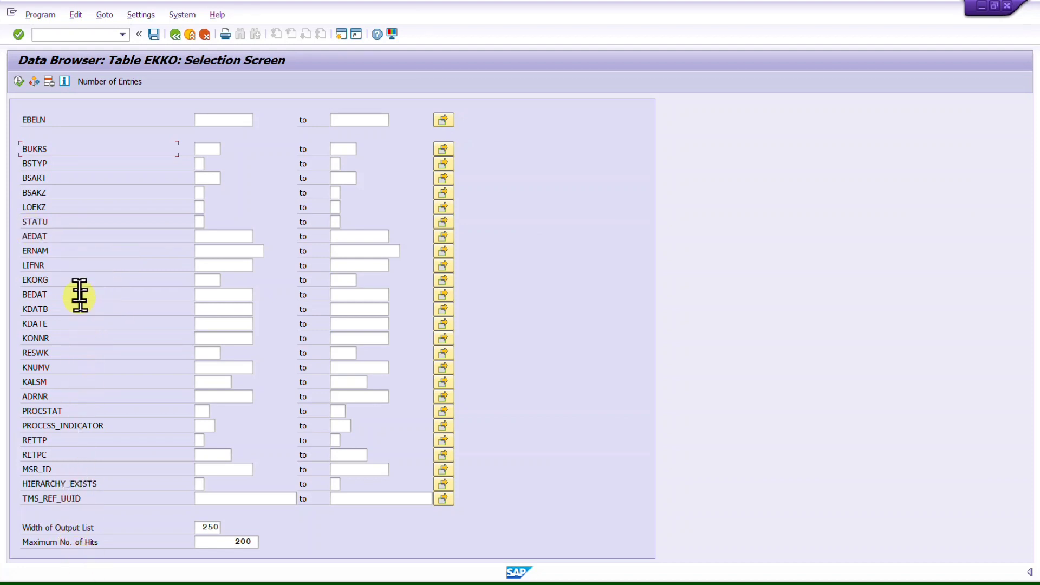
pyautogui.moveTo(97, 283); pyautogui.dragTo(8, 283)
pyautogui.click(9, 287)
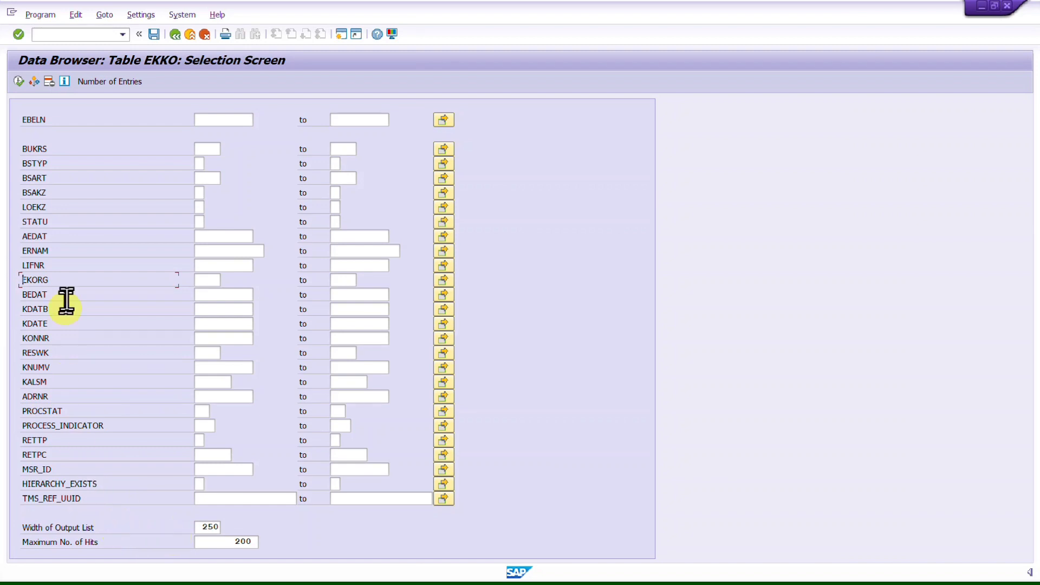
# Step: Leave the Data Browser and start transaction SE16N
pyautogui.press('F3')
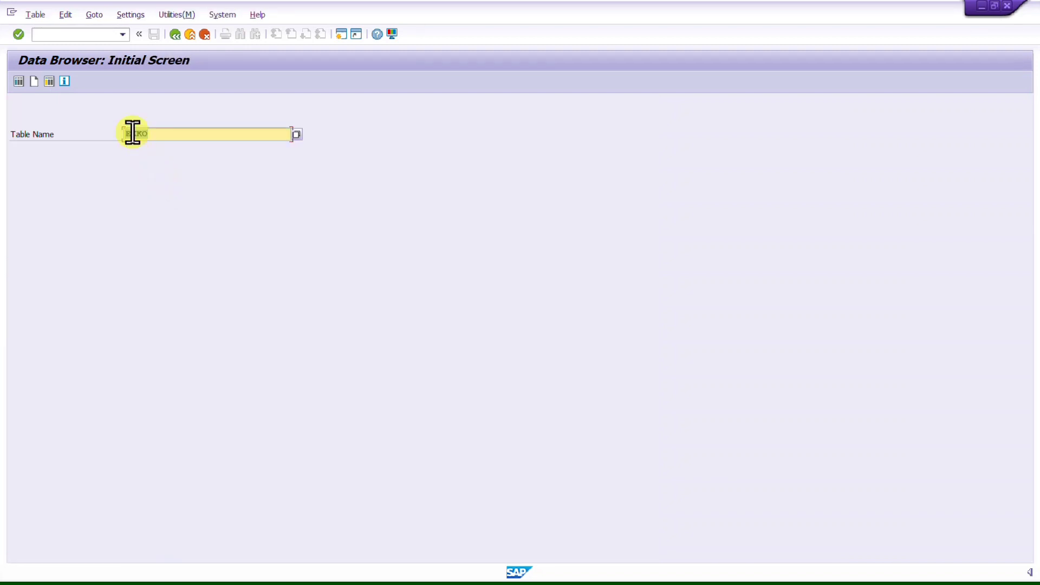
pyautogui.press('F3')
pyautogui.click(95, 34)
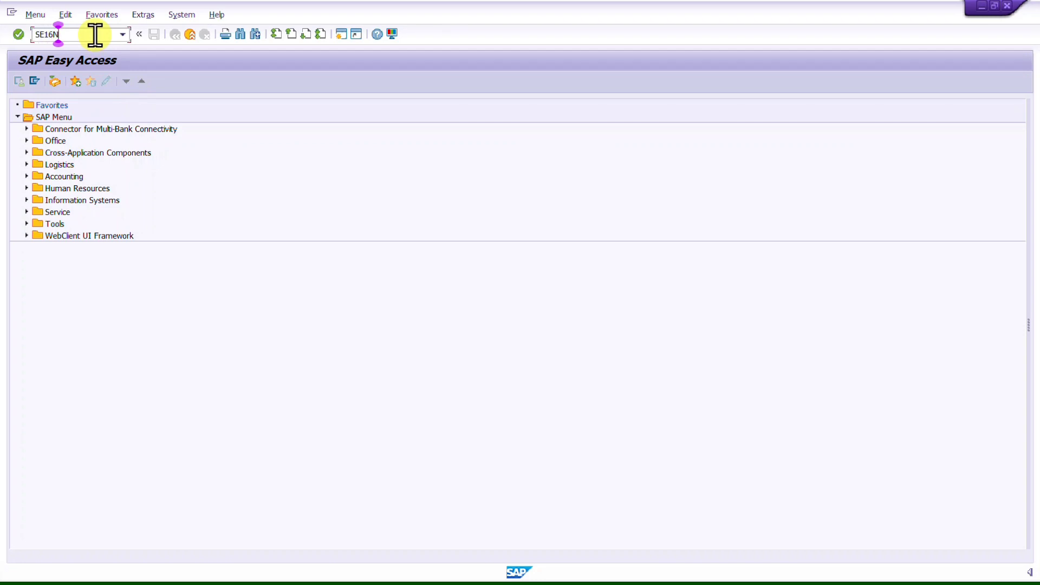
pyautogui.write('SE16N')
pyautogui.press('Return')
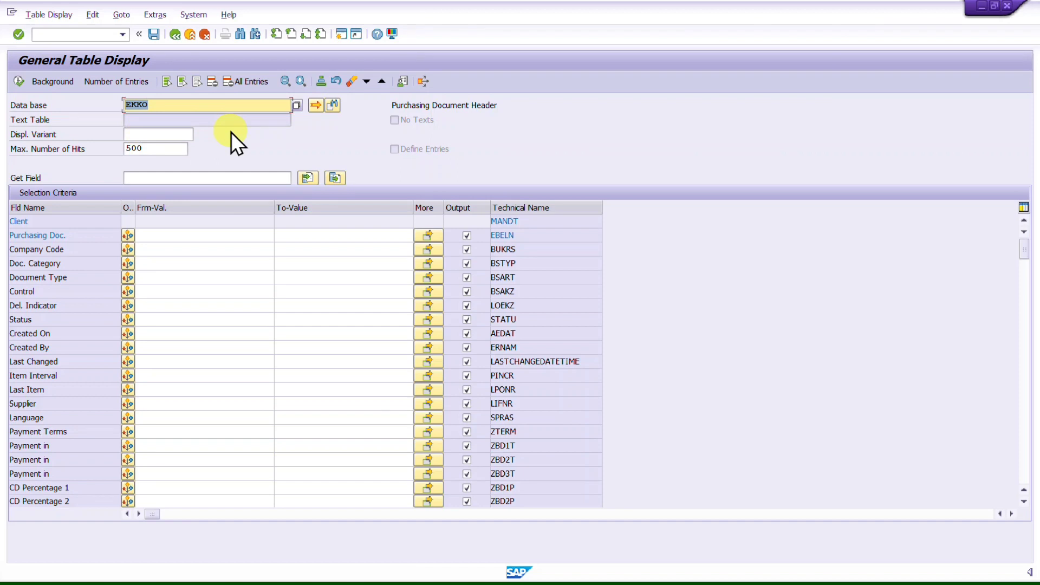
# Step: Replace the table EKKO with MARA in the general table display
pyautogui.click(153, 105)
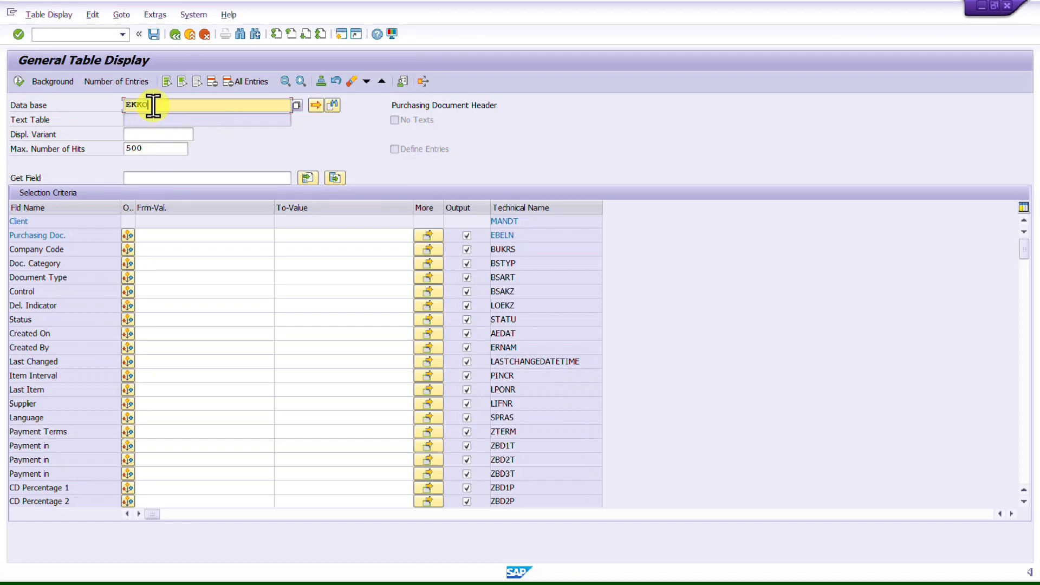
pyautogui.press('BackSpace')
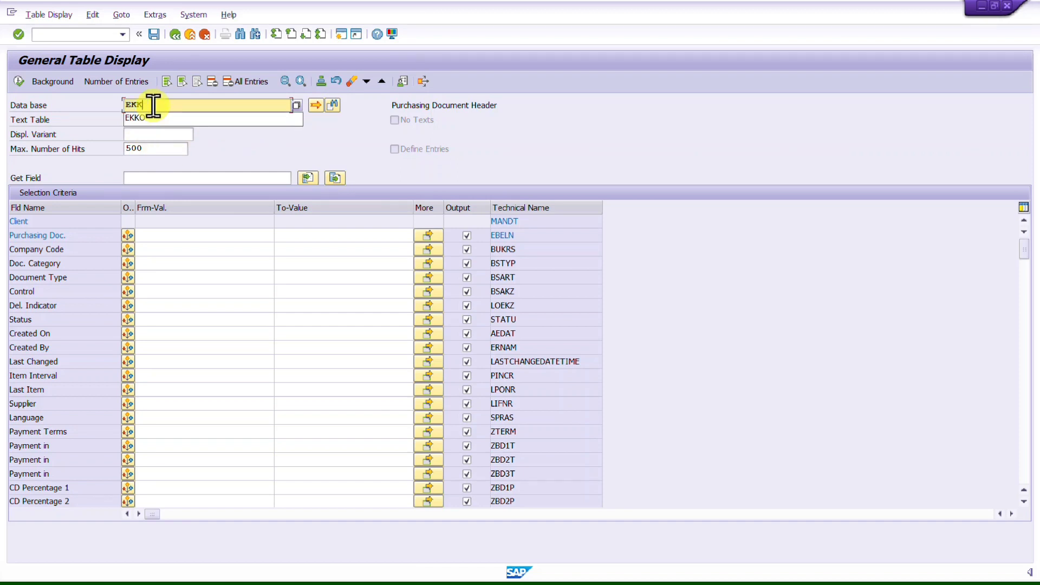
pyautogui.press('BackSpace')
pyautogui.press('BackSpace')
pyautogui.press('BackSpace')
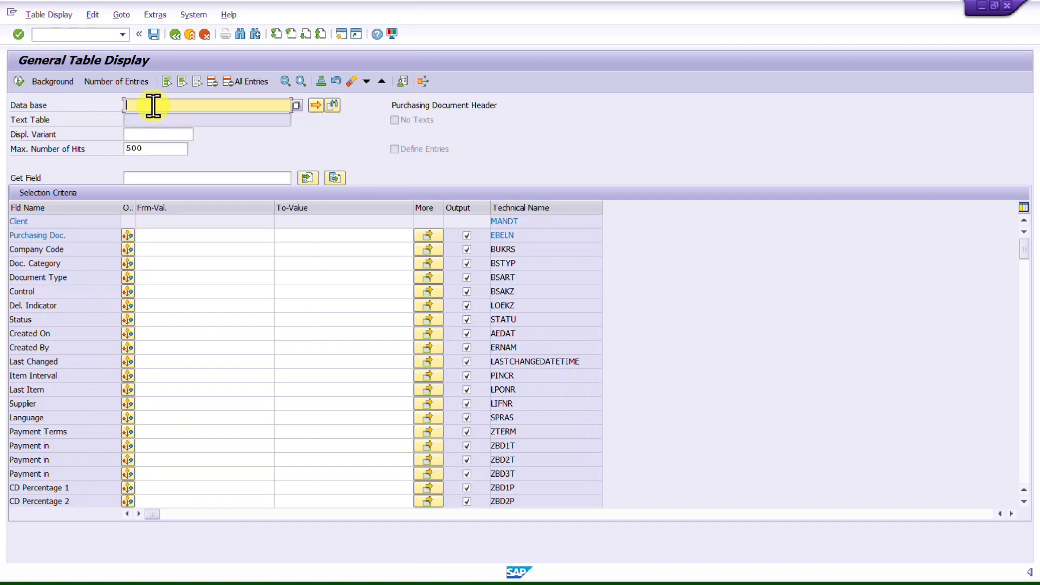
pyautogui.click(189, 31)
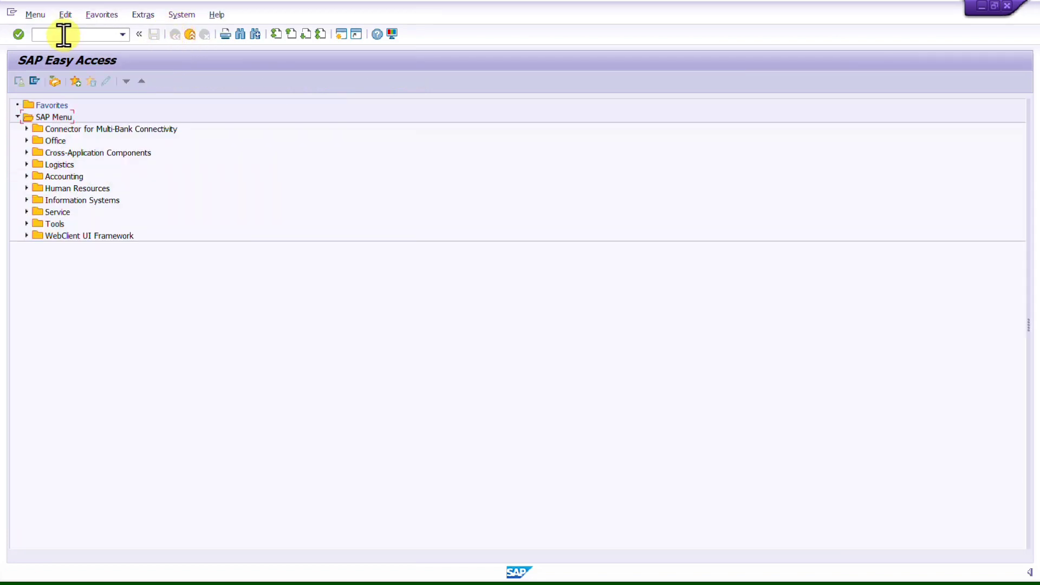
pyautogui.click(63, 35)
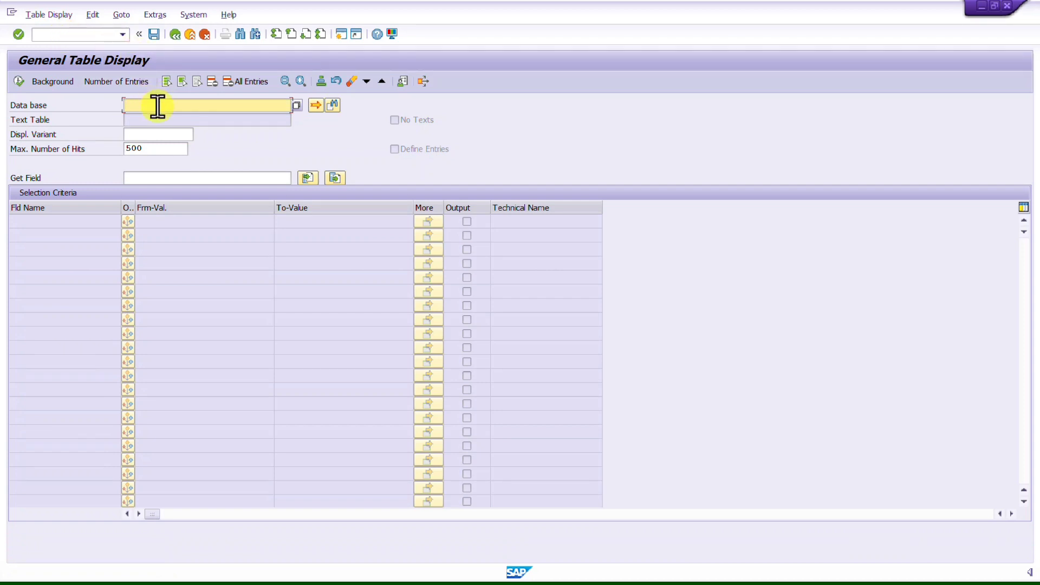
pyautogui.write('MARA')
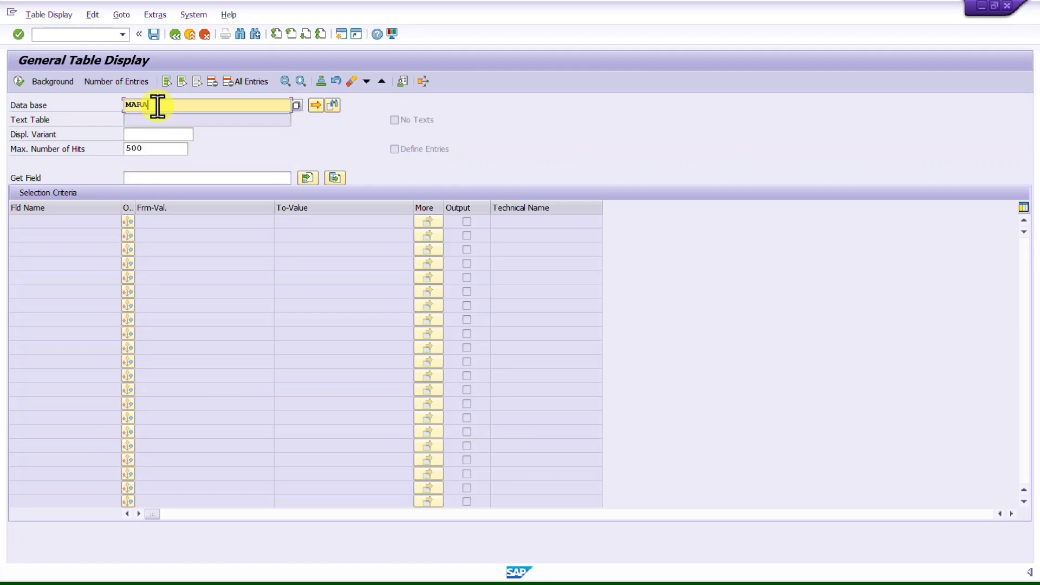
pyautogui.press('Return')
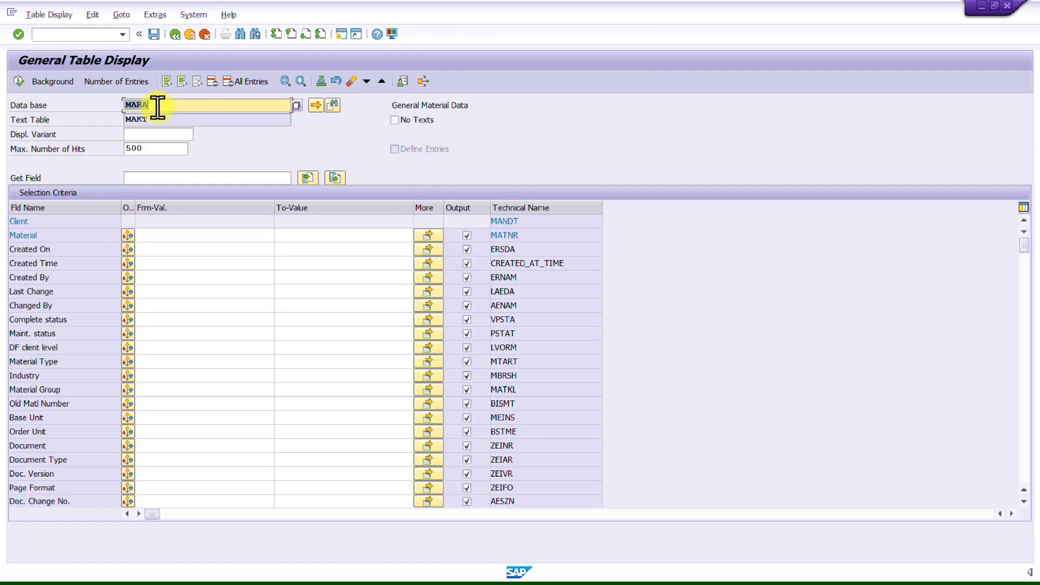
# Step: Clear the maximum number of hits value
pyautogui.doubleClick(156, 150)
pyautogui.press('BackSpace')
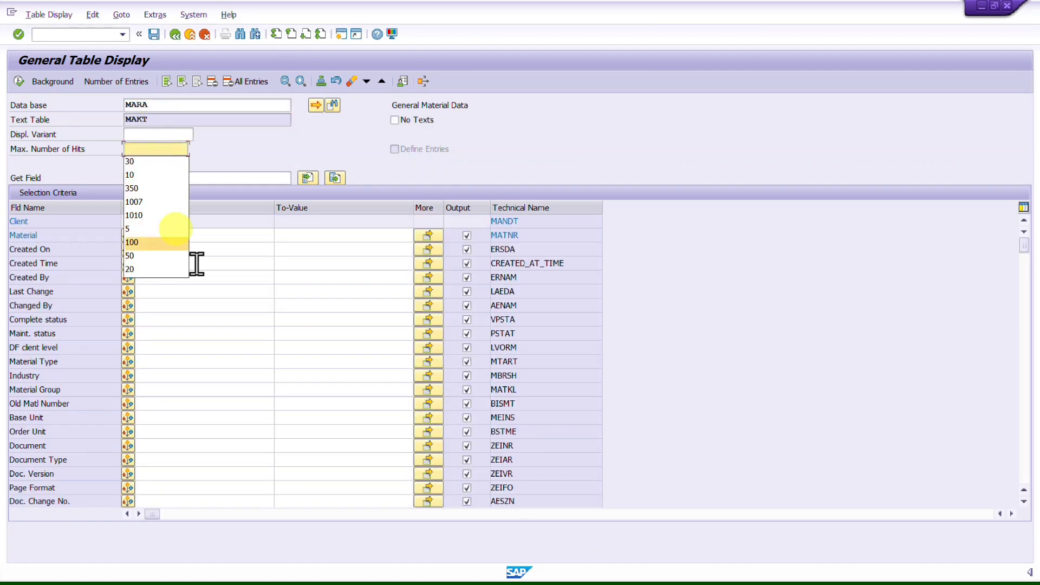
pyautogui.click(265, 333)
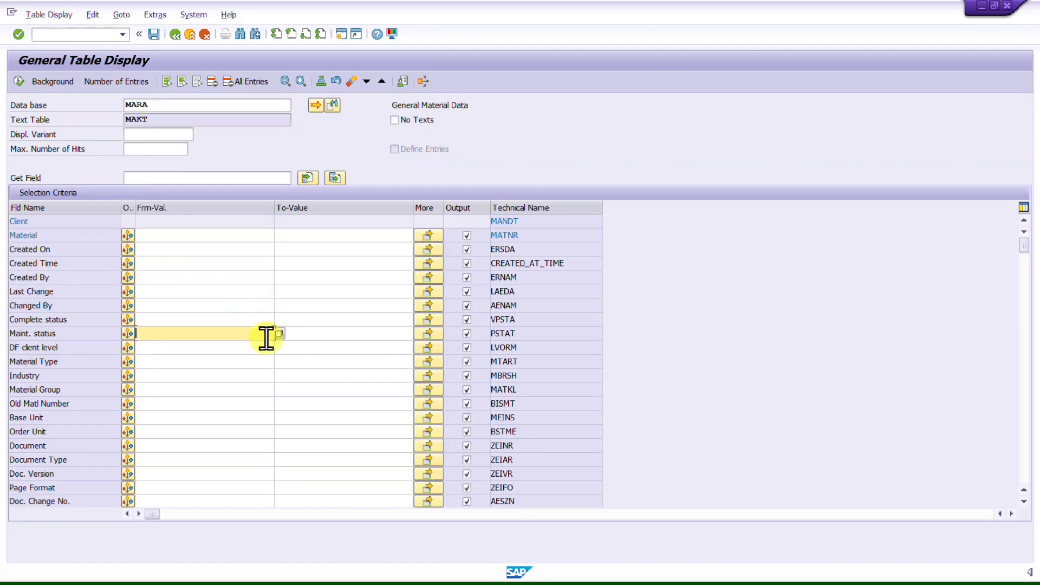
pyautogui.click(160, 249)
pyautogui.click(279, 249)
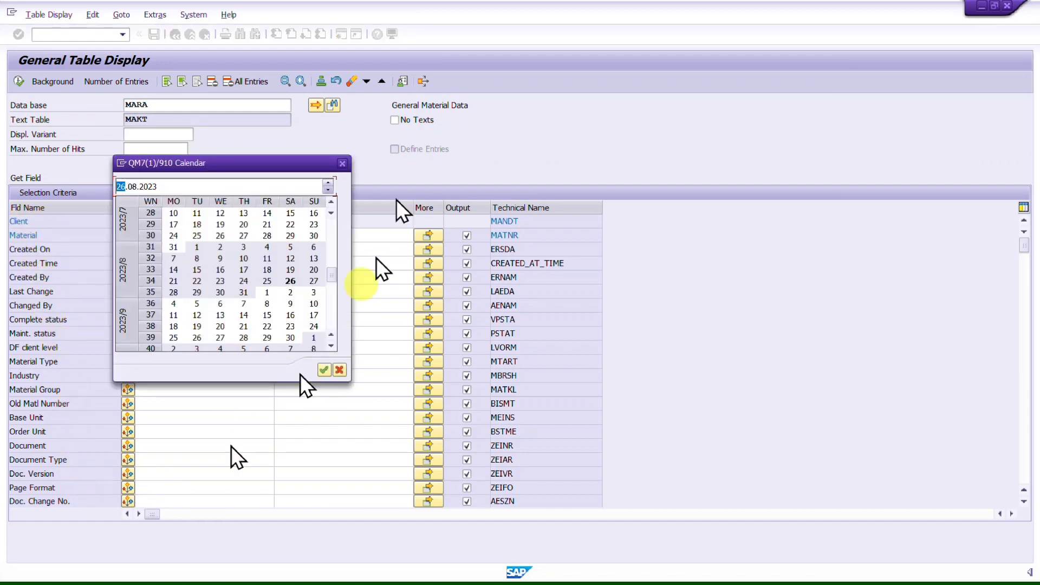
pyautogui.click(341, 163)
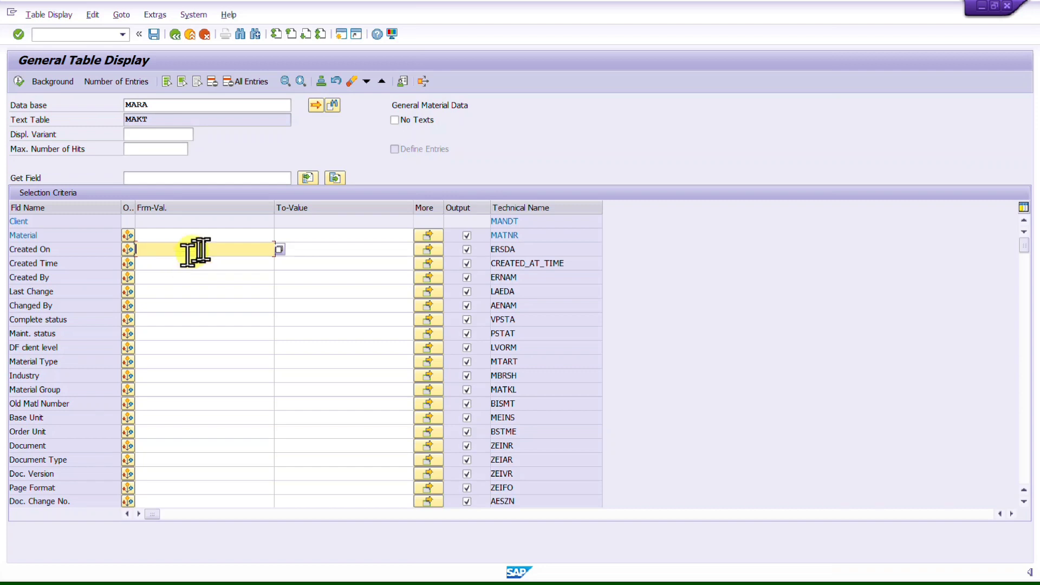
# Step: Open multiple selection for Created On and enter the range 01.08.2023 to 31.08.2023 from the calendar
pyautogui.click(427, 250)
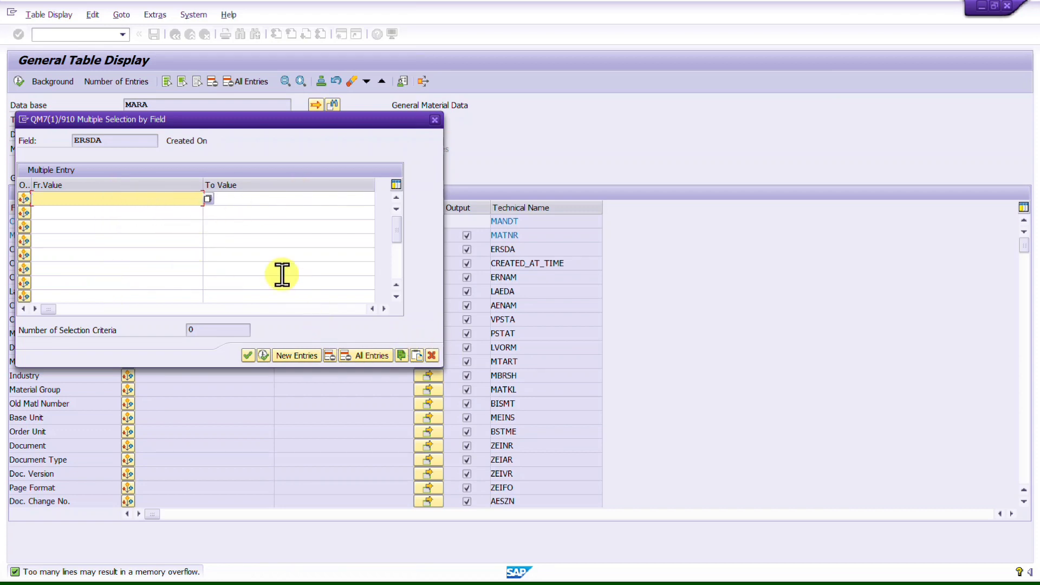
pyautogui.click(207, 200)
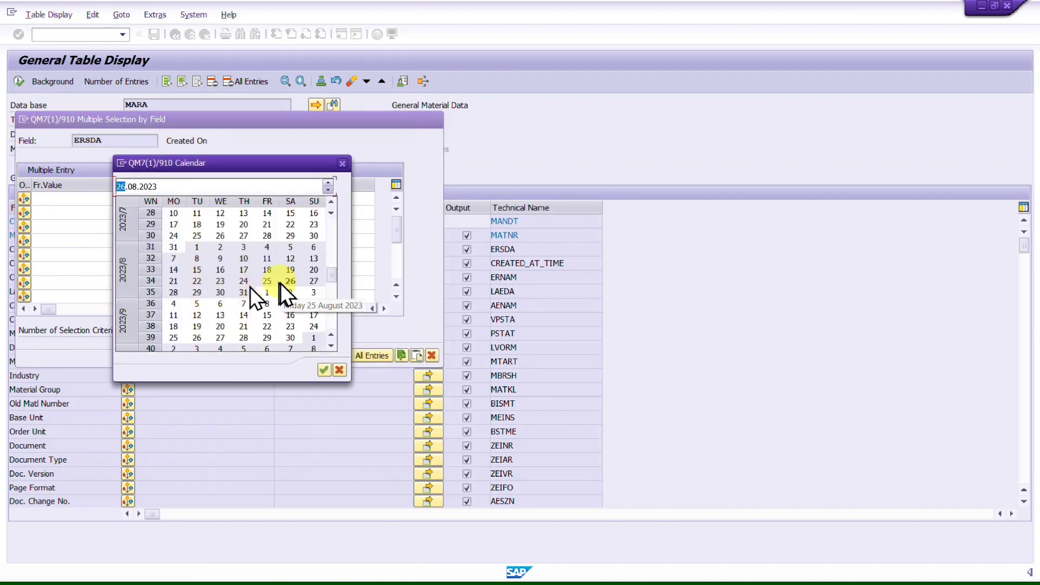
pyautogui.doubleClick(196, 247)
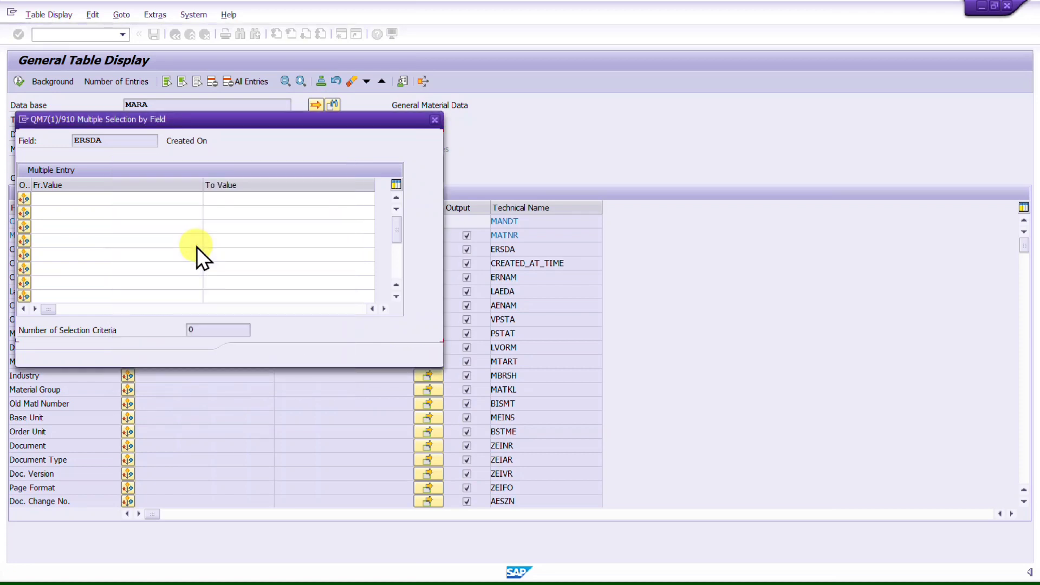
pyautogui.click(249, 199)
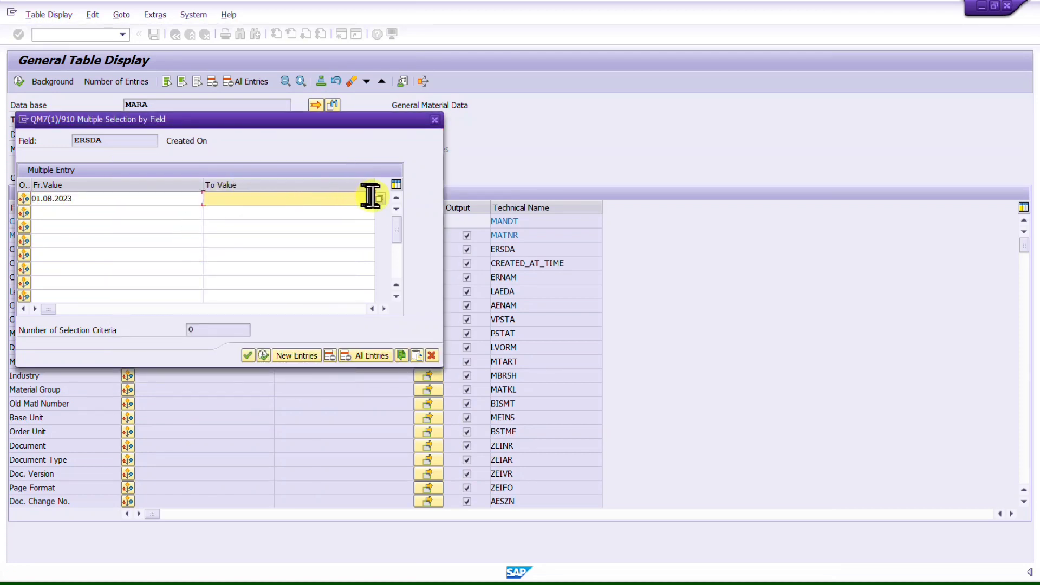
pyautogui.press('F4')
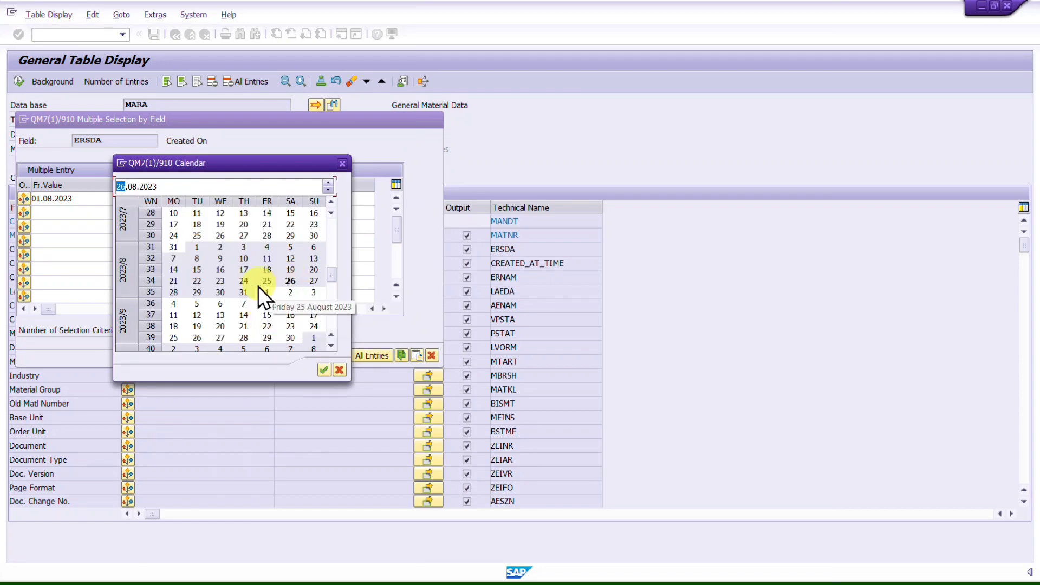
pyautogui.doubleClick(246, 295)
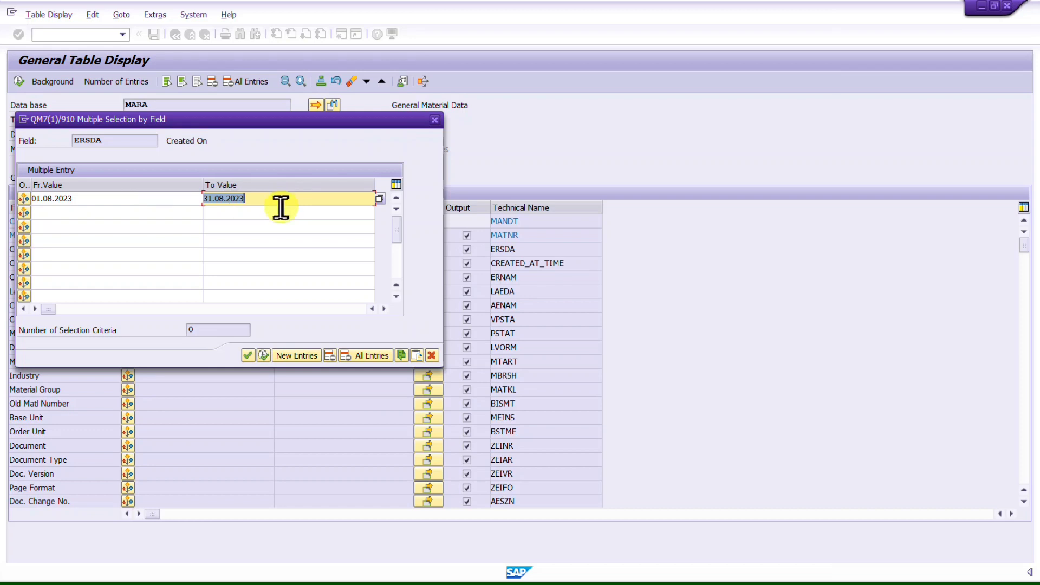
# Step: Add a second Created On range from 01.06.2023 to 30.06.2023
pyautogui.click(123, 214)
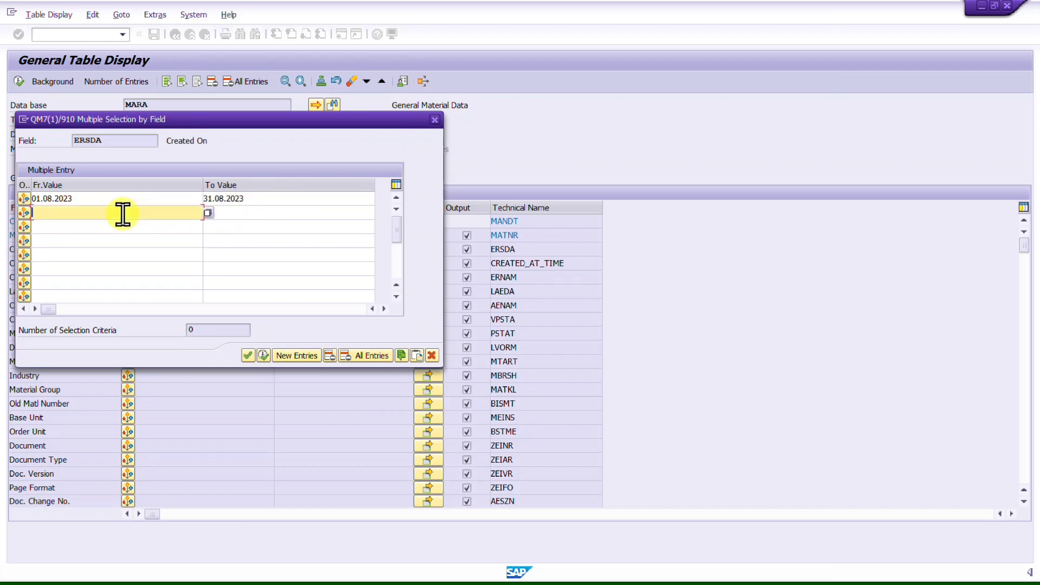
pyautogui.click(209, 216)
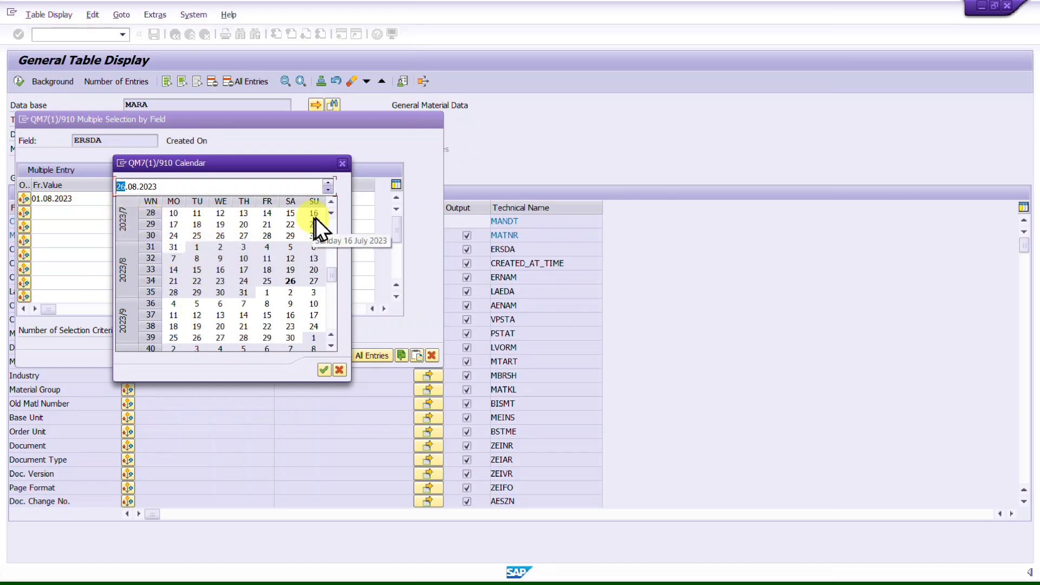
pyautogui.scroll(6, 334, 203)
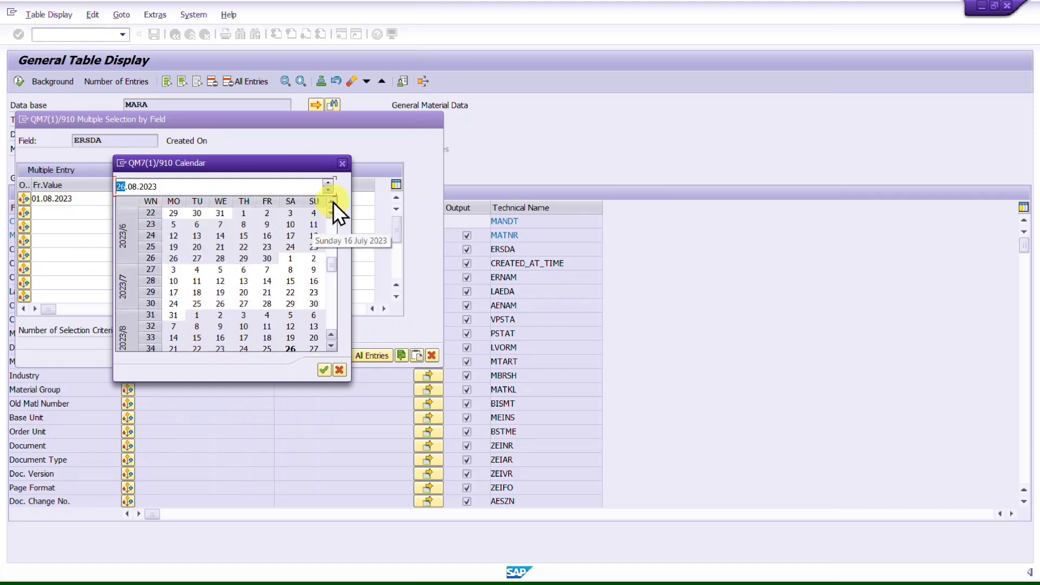
pyautogui.doubleClick(243, 214)
pyautogui.click(254, 213)
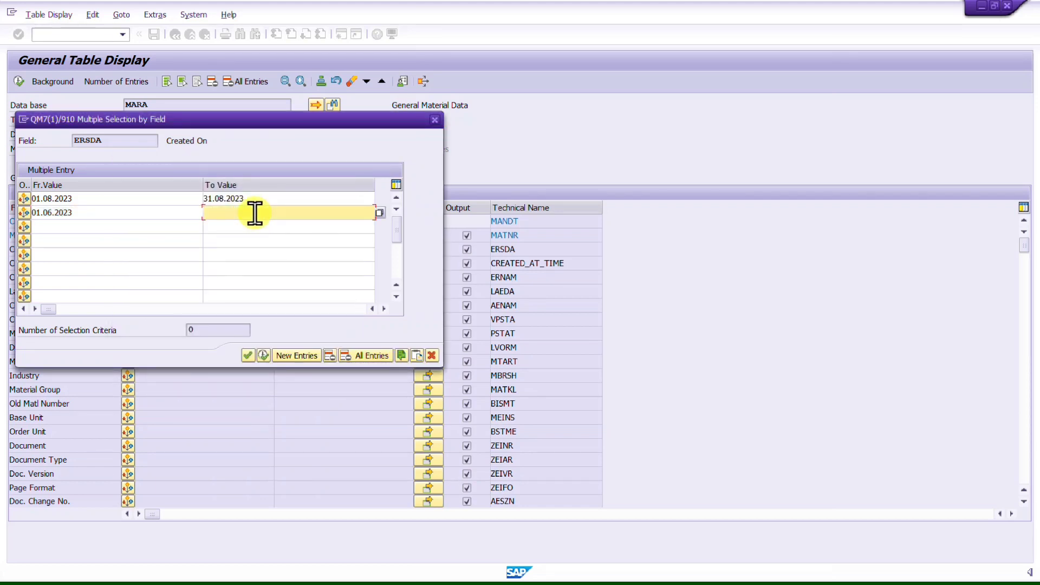
pyautogui.write('30.06.2023')
pyautogui.press('Return')
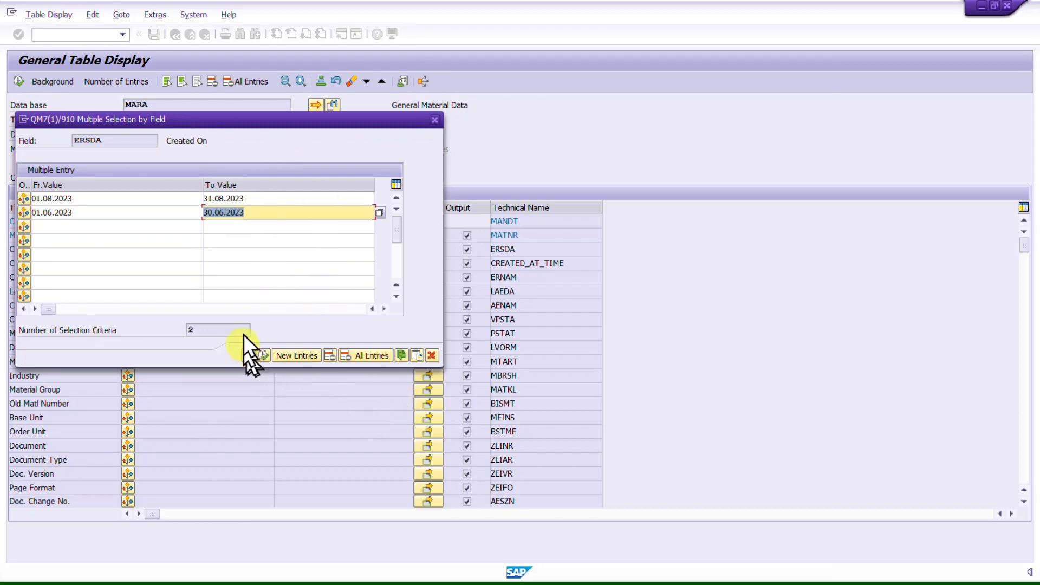
# Step: Delete the June range and transfer the August range back to the selection screen
pyautogui.press('Delete')
pyautogui.hotkey('shift', 'Tab')
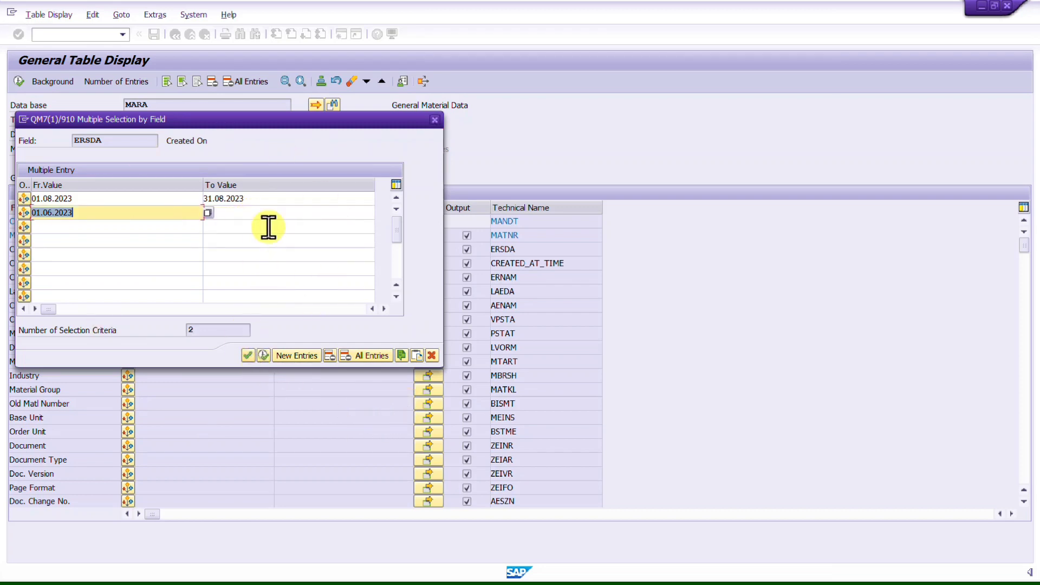
pyautogui.press('Delete')
pyautogui.click(287, 198)
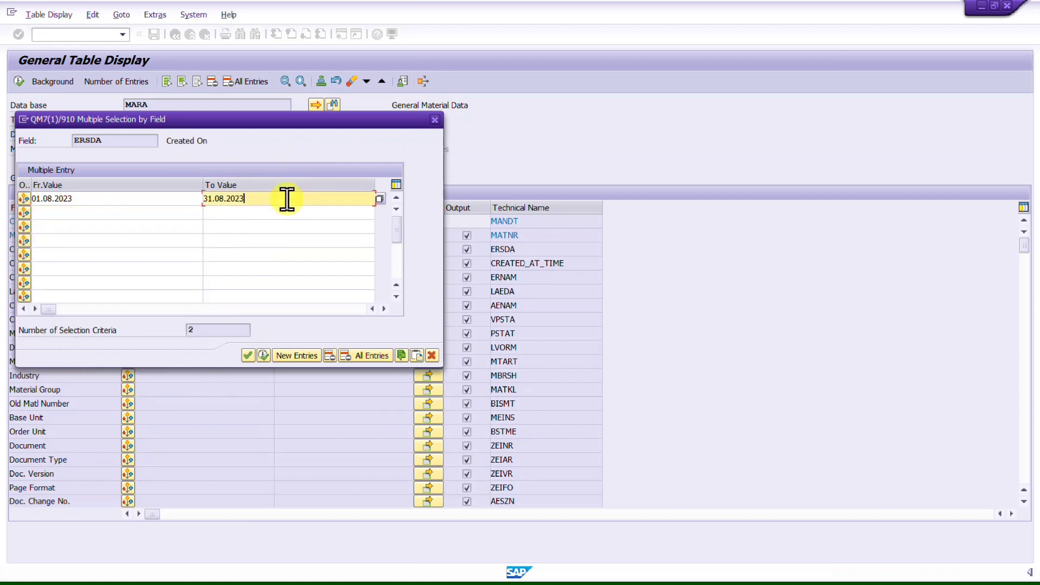
pyautogui.click(265, 354)
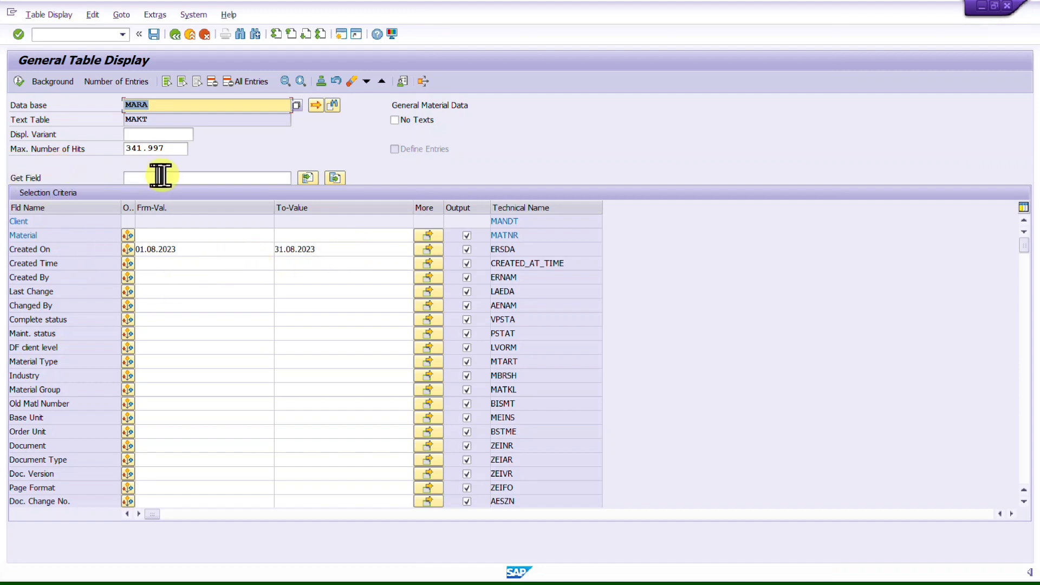
# Step: Clear the maximum number of hits and the Created On upper date
pyautogui.click(175, 152)
pyautogui.press('BackSpace')
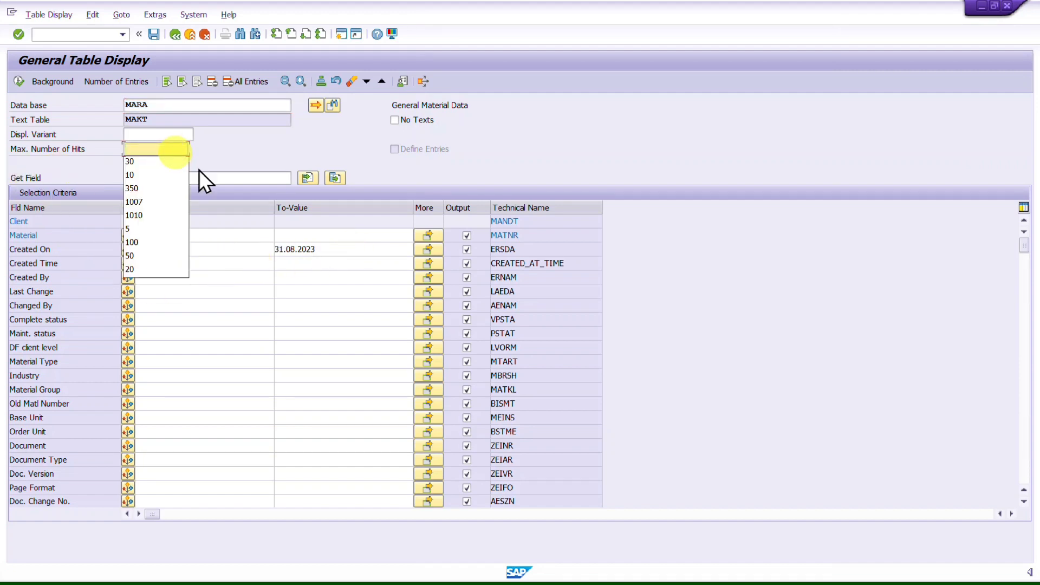
pyautogui.doubleClick(346, 248)
pyautogui.press('Delete')
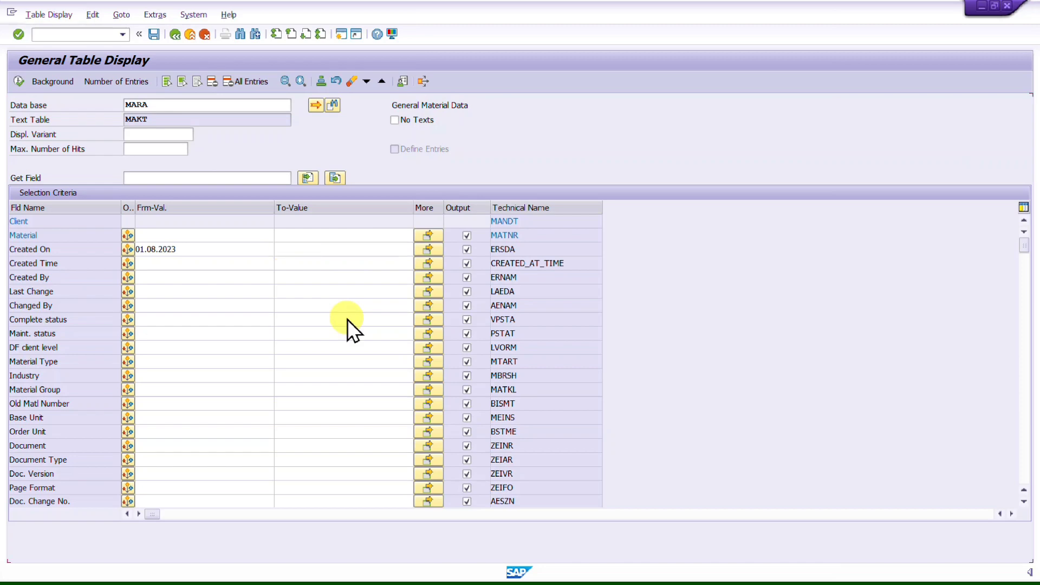
pyautogui.scroll(-20, 347, 320)
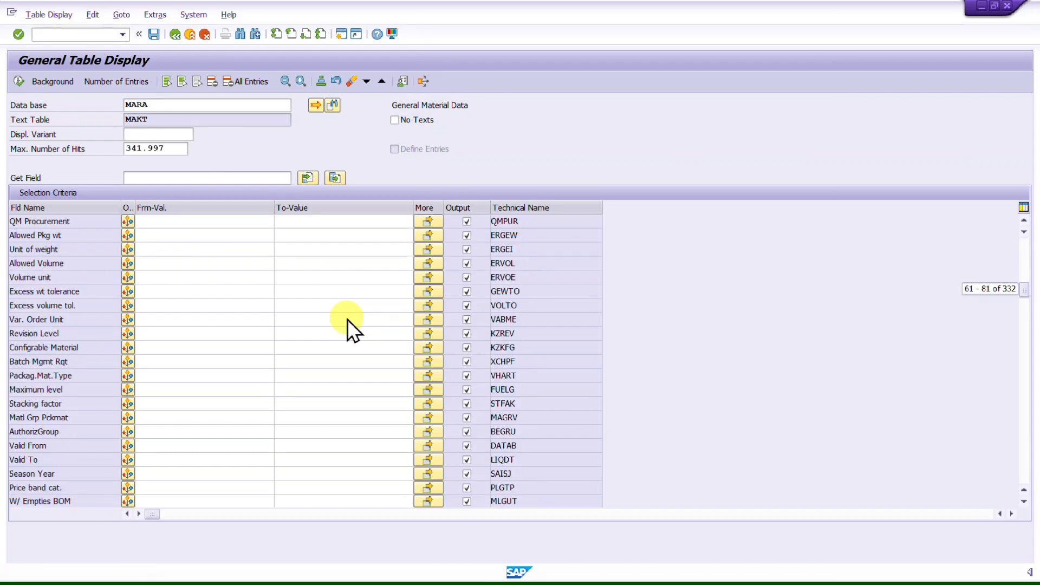
pyautogui.scroll(-10, 346, 319)
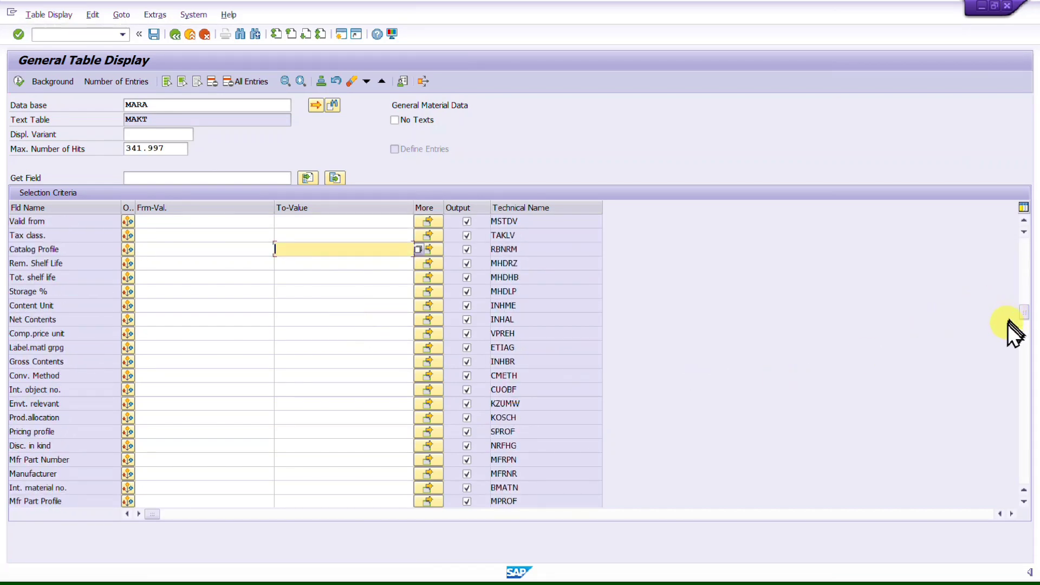
pyautogui.moveTo(1023, 321); pyautogui.dragTo(1036, 106)
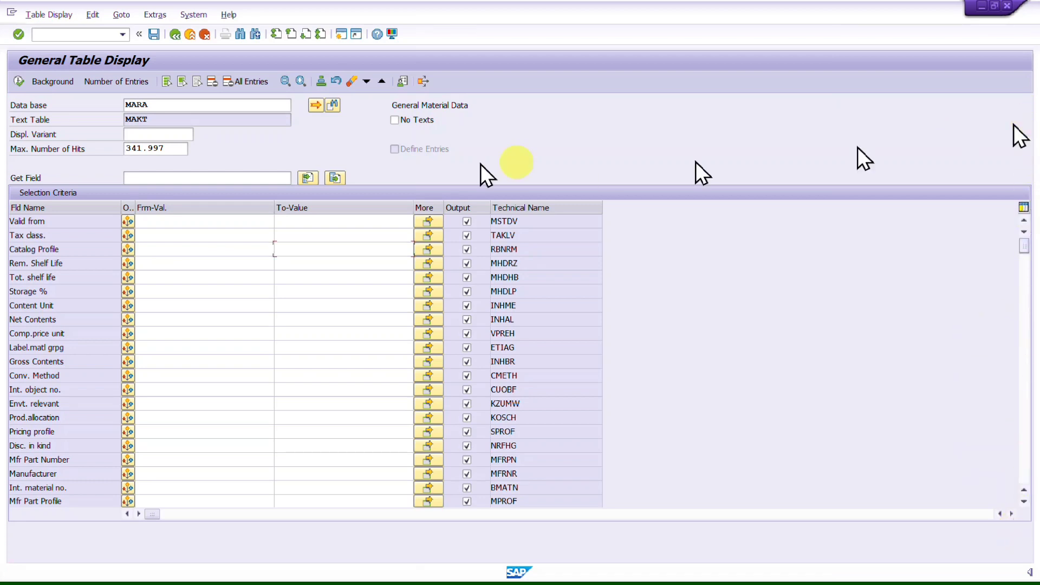
# Step: Count the MARA entries matching the August Created On range
pyautogui.click(194, 252)
pyautogui.click(339, 253)
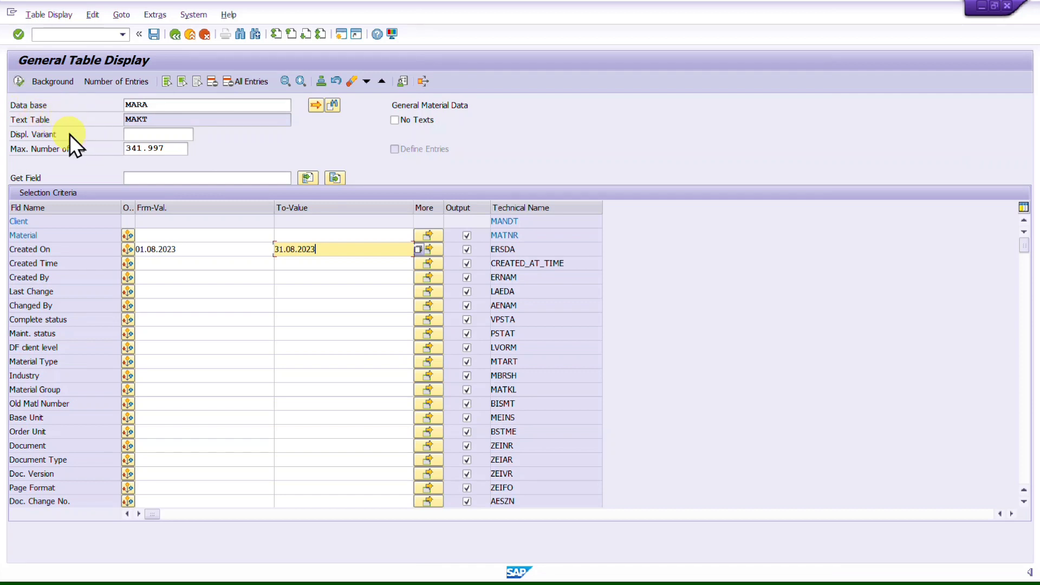
pyautogui.click(111, 81)
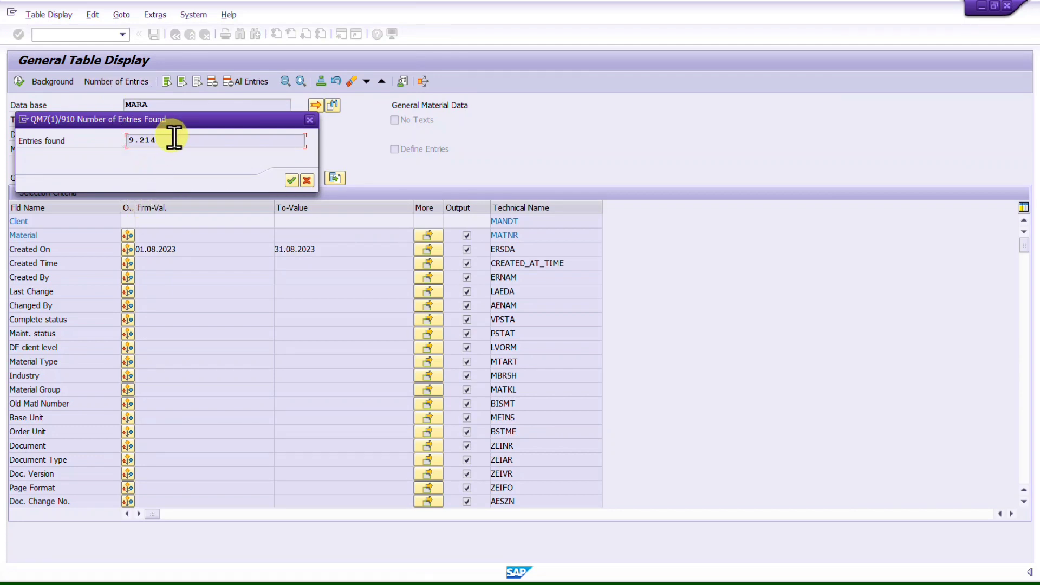
pyautogui.moveTo(174, 139); pyautogui.dragTo(129, 139)
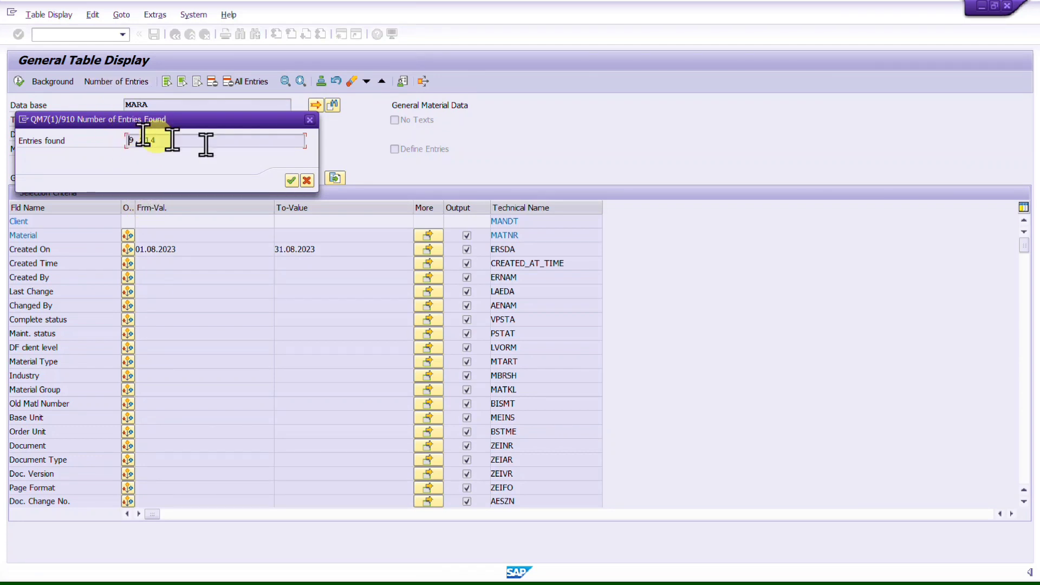
pyautogui.click(308, 181)
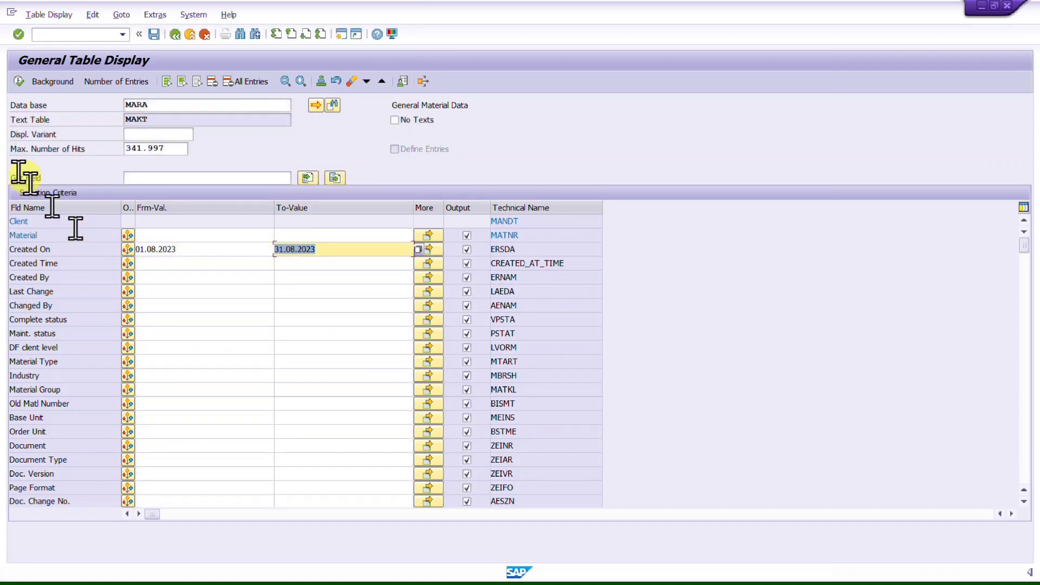
# Step: Execute the MARA query, browse the material results, and return to the selection screen
pyautogui.click(20, 82)
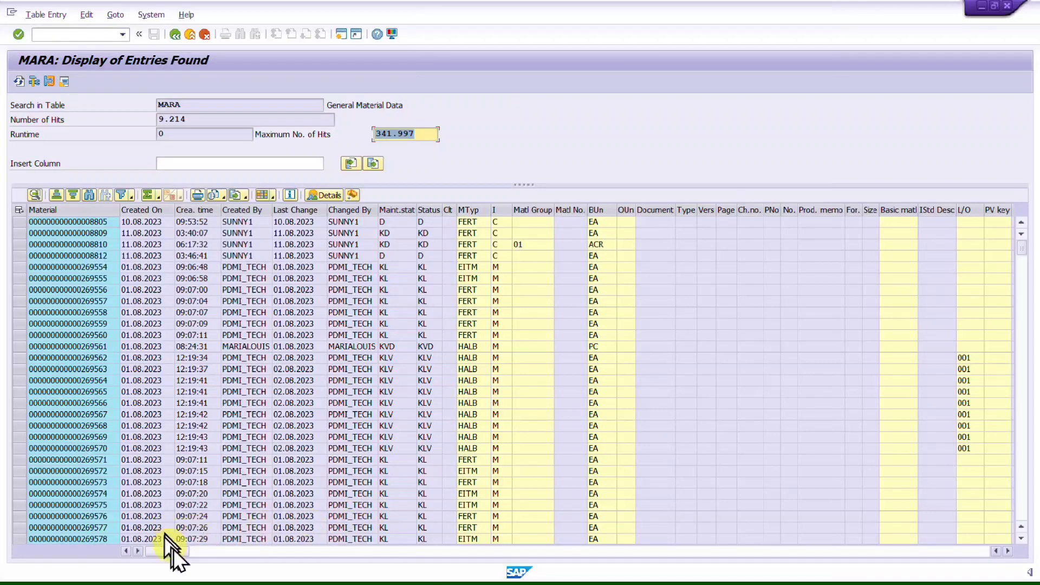
pyautogui.moveTo(174, 551); pyautogui.dragTo(119, 566)
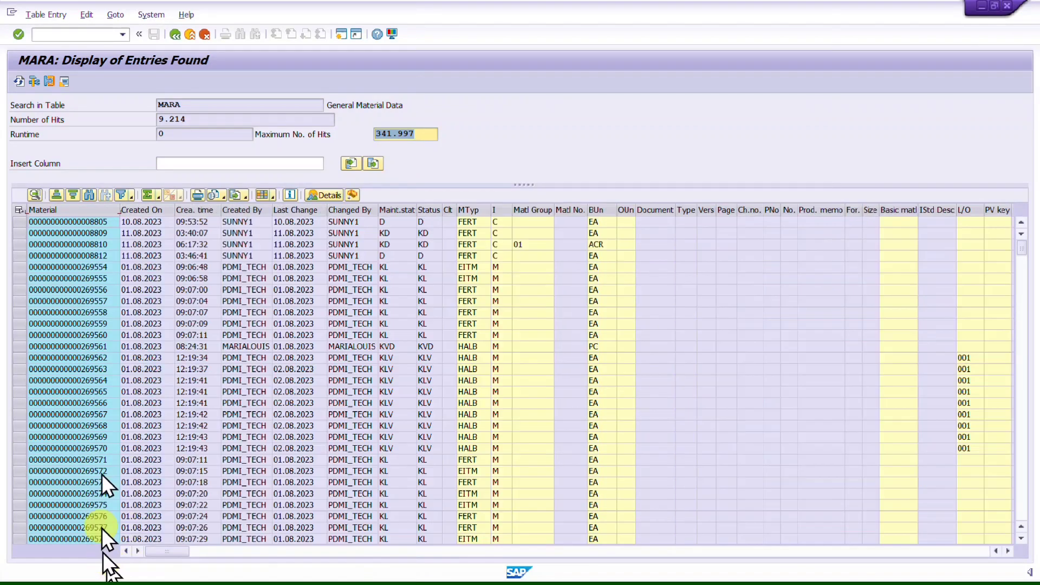
pyautogui.click(175, 38)
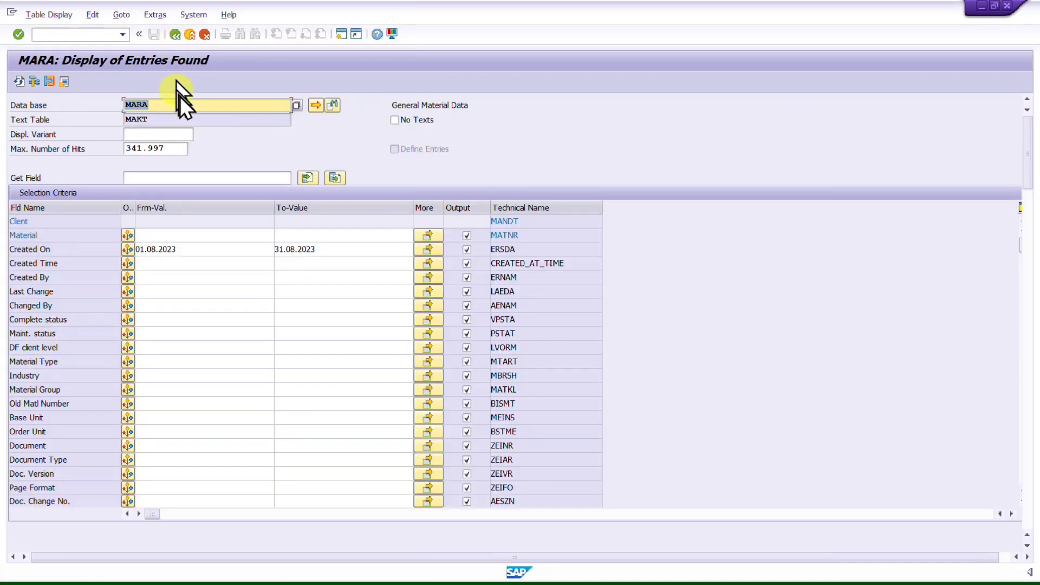
# Step: Switch the table to EKKO and restrict Company Code to 0001
pyautogui.write('EKKO')
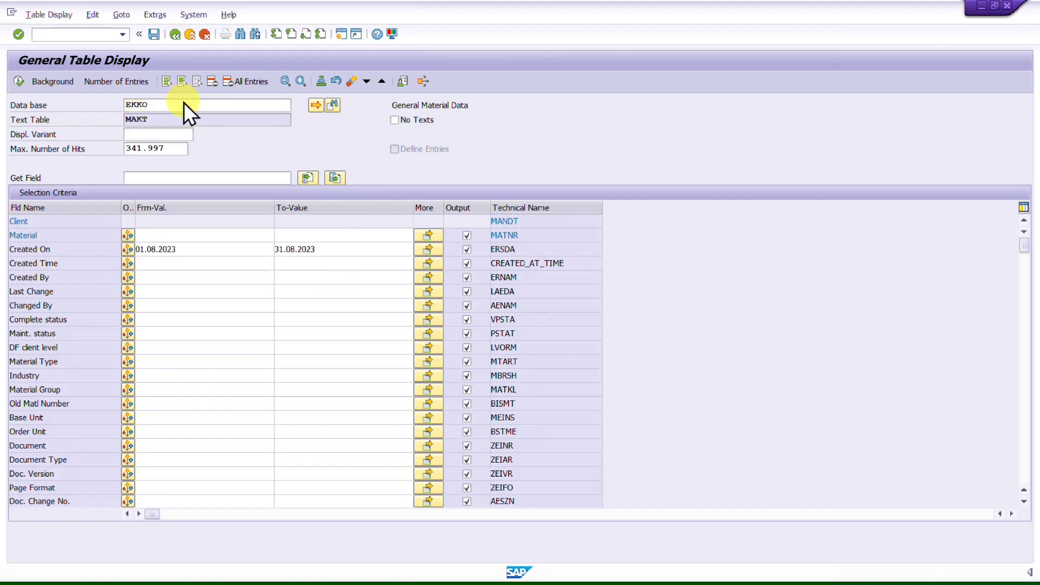
pyautogui.press('Return')
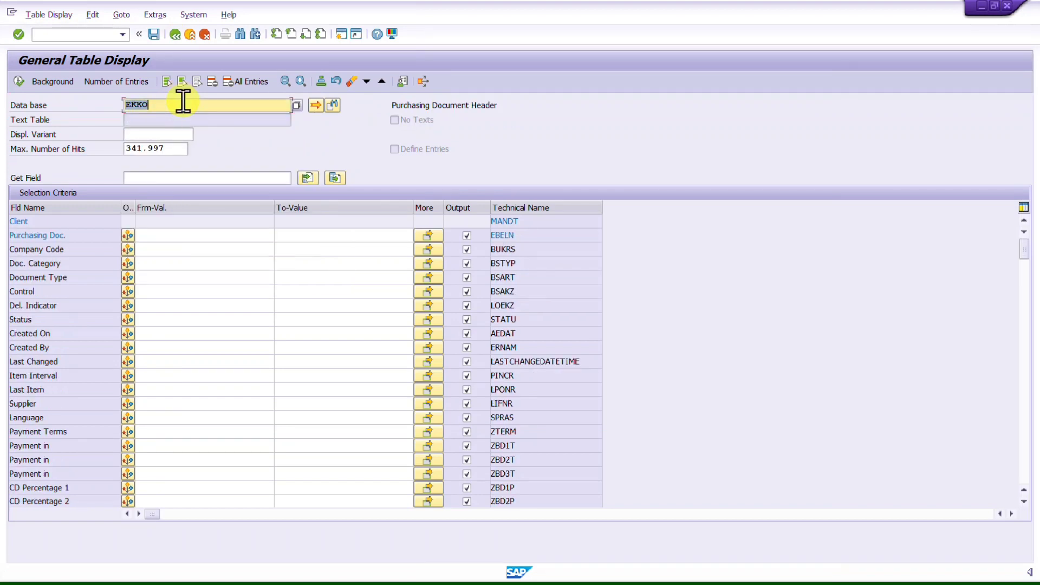
pyautogui.click(192, 250)
pyautogui.write('0001')
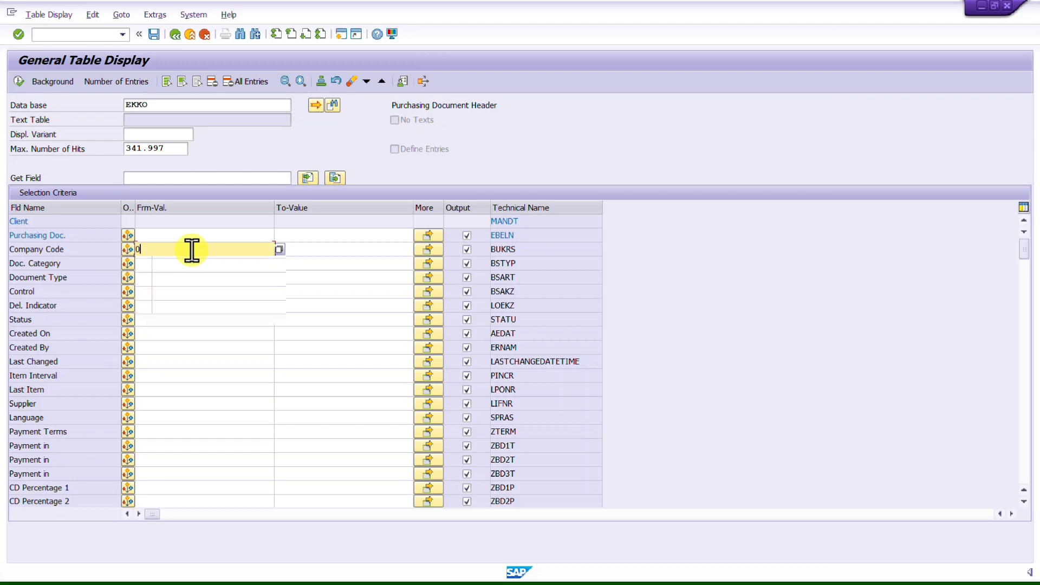
pyautogui.click(314, 250)
pyautogui.click(208, 249)
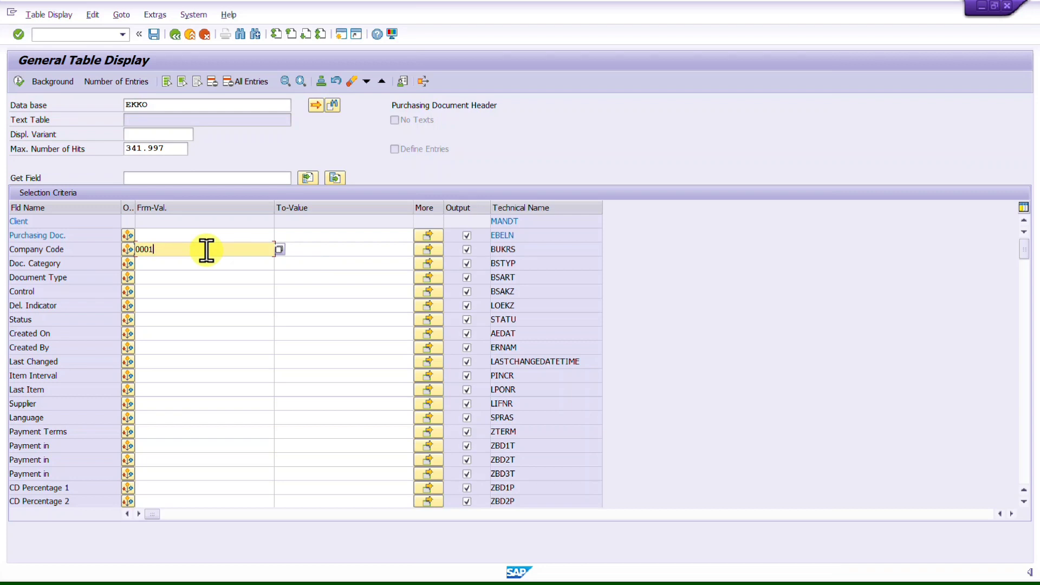
# Step: Set the Created On range to 01.08.2023 through 31.08.2023 using the calendar
pyautogui.click(153, 334)
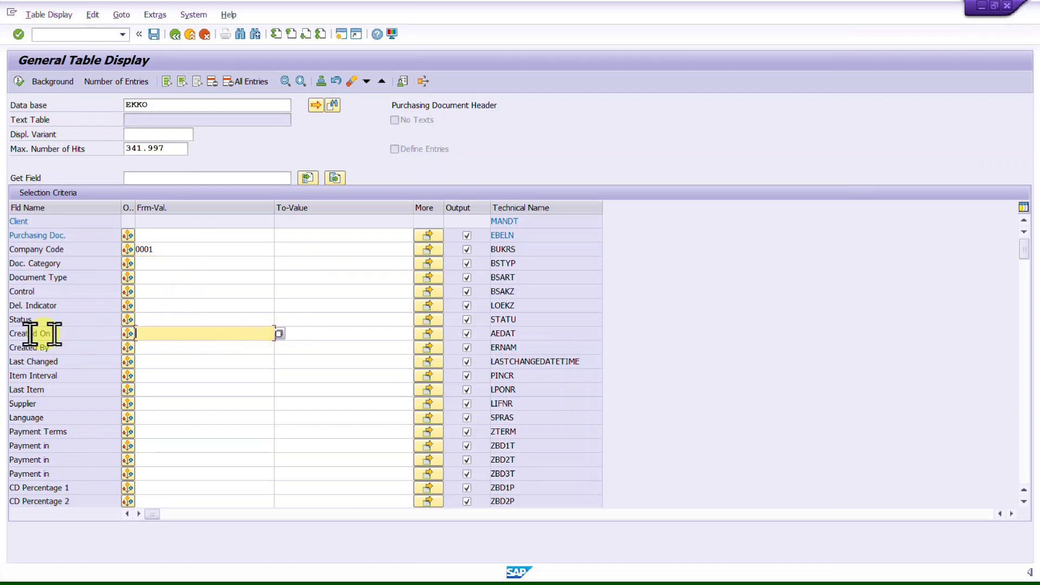
pyautogui.moveTo(73, 335); pyautogui.dragTo(8, 332)
pyautogui.click(196, 332)
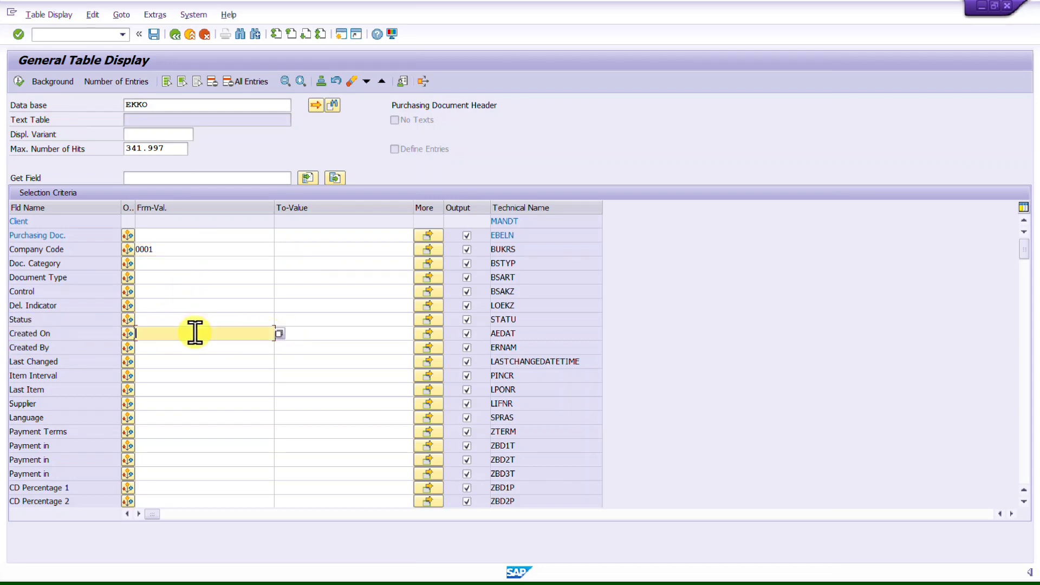
pyautogui.moveTo(531, 335); pyautogui.dragTo(476, 333)
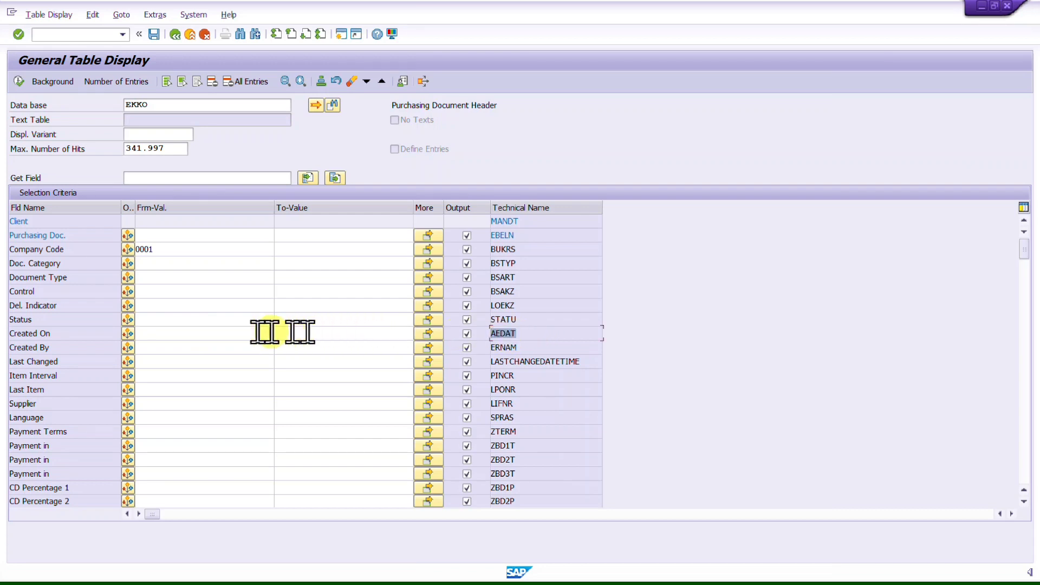
pyautogui.click(222, 335)
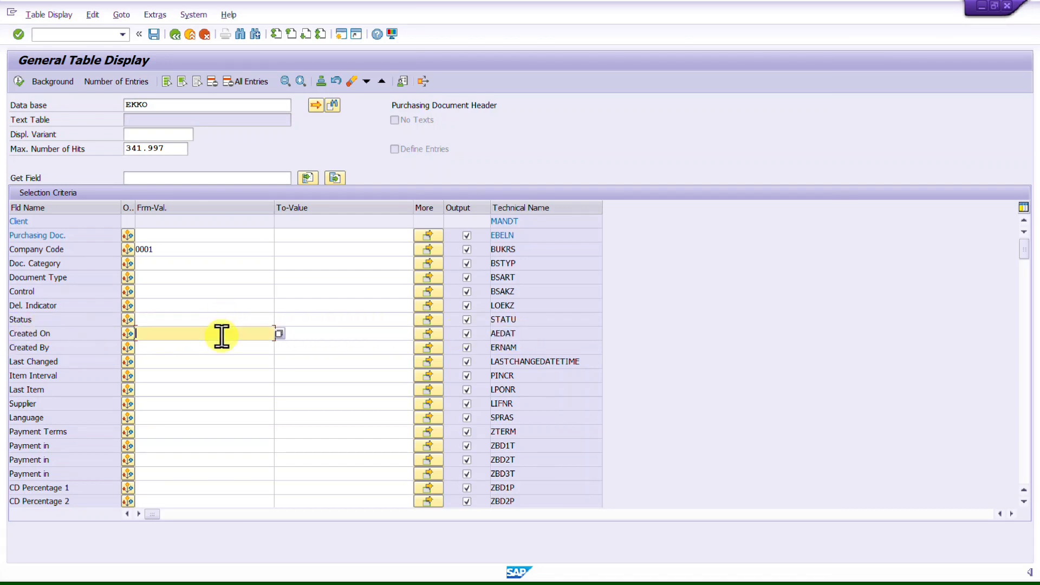
pyautogui.click(281, 336)
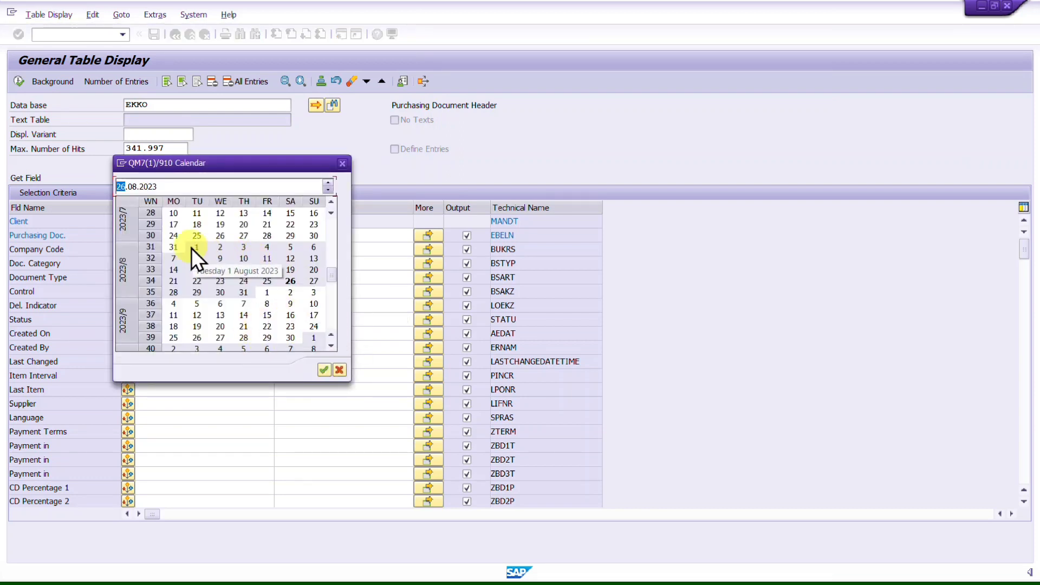
pyautogui.doubleClick(196, 248)
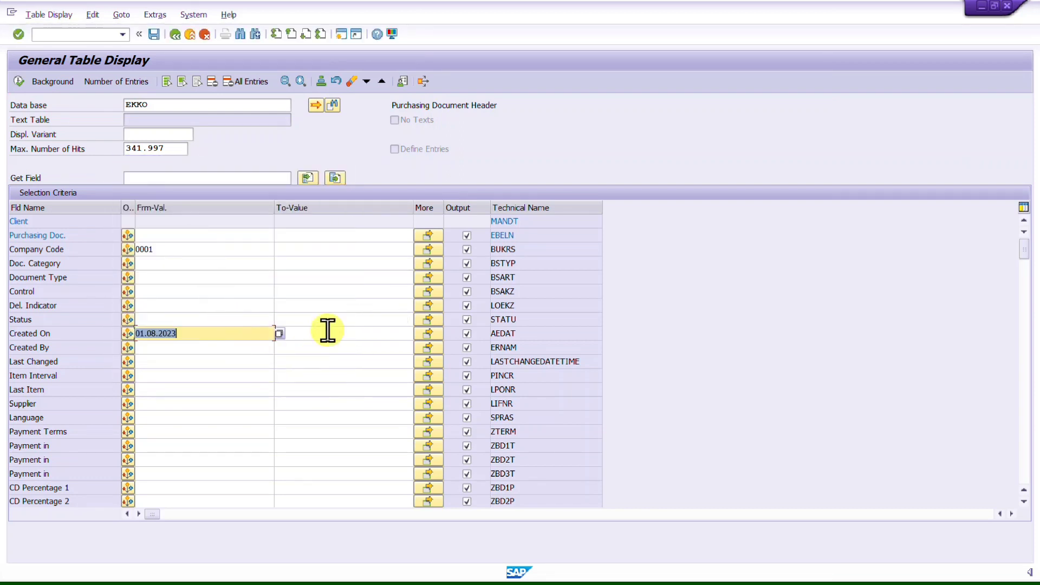
pyautogui.click(328, 331)
pyautogui.click(418, 334)
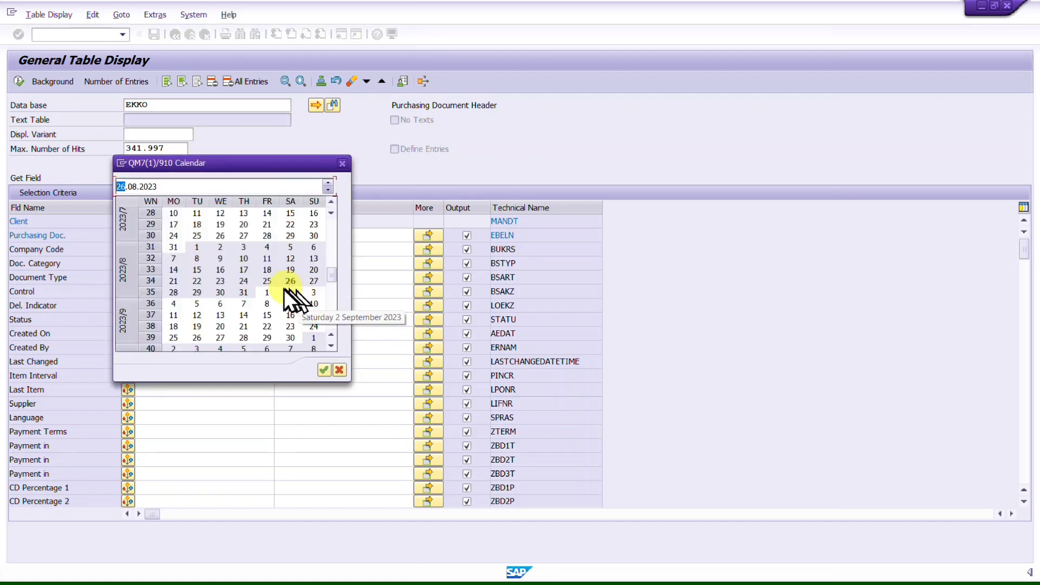
pyautogui.doubleClick(244, 293)
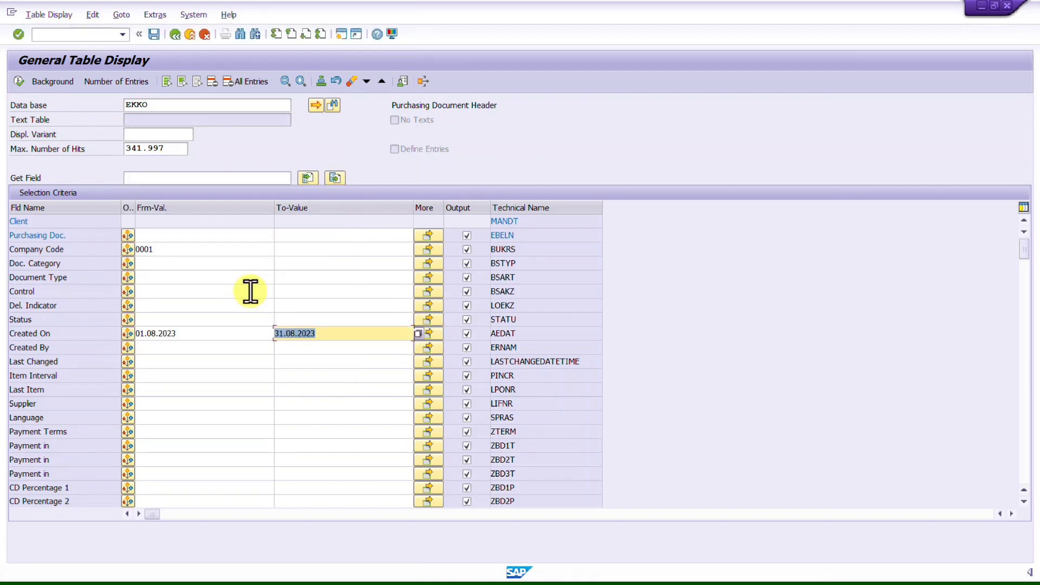
# Step: Clear the maximum number of hits and count the matching EKKO entries
pyautogui.click(174, 149)
pyautogui.doubleClick(174, 149)
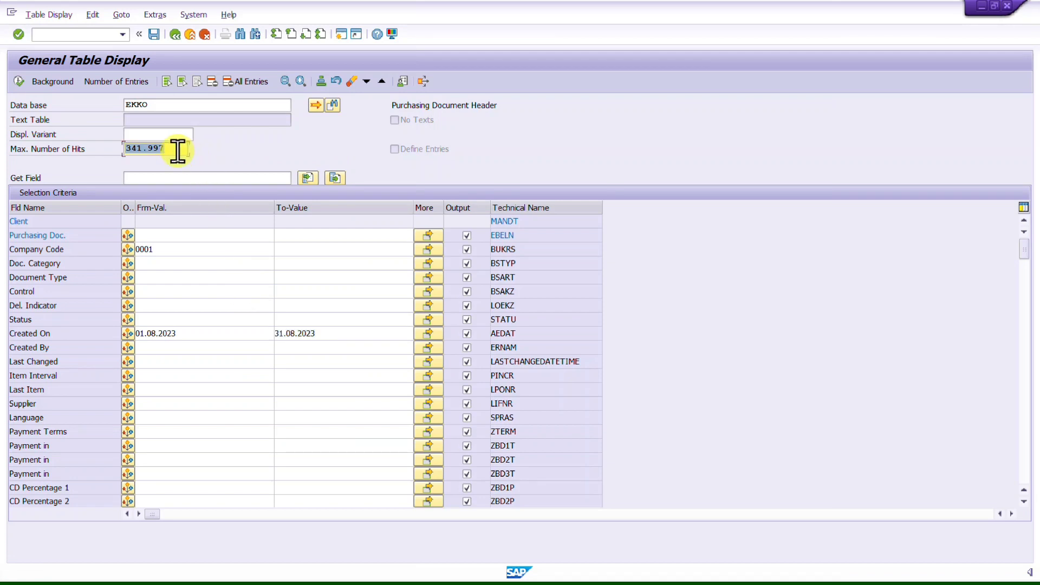
pyautogui.press('BackSpace')
pyautogui.click(232, 248)
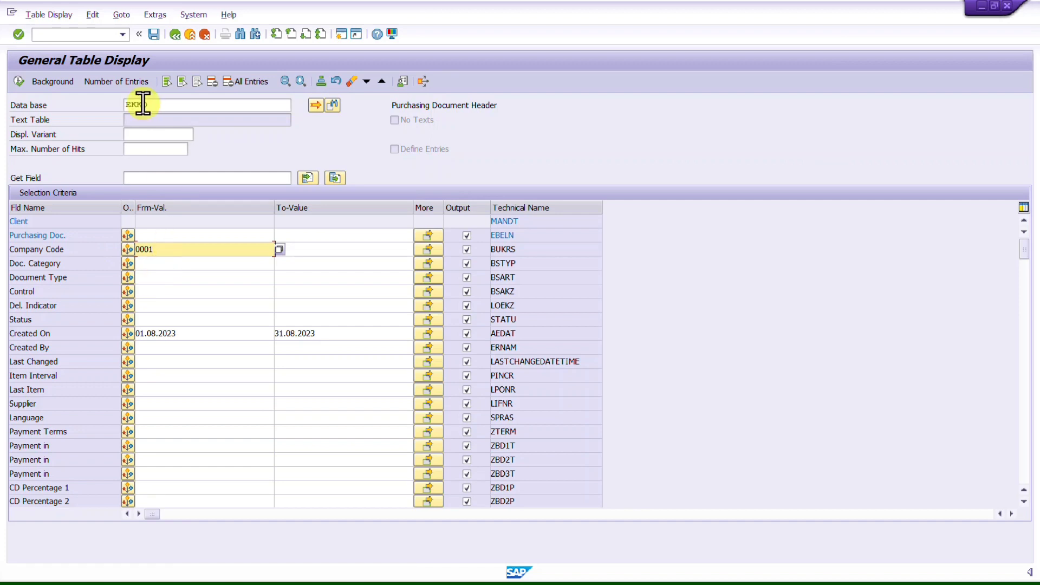
pyautogui.click(101, 87)
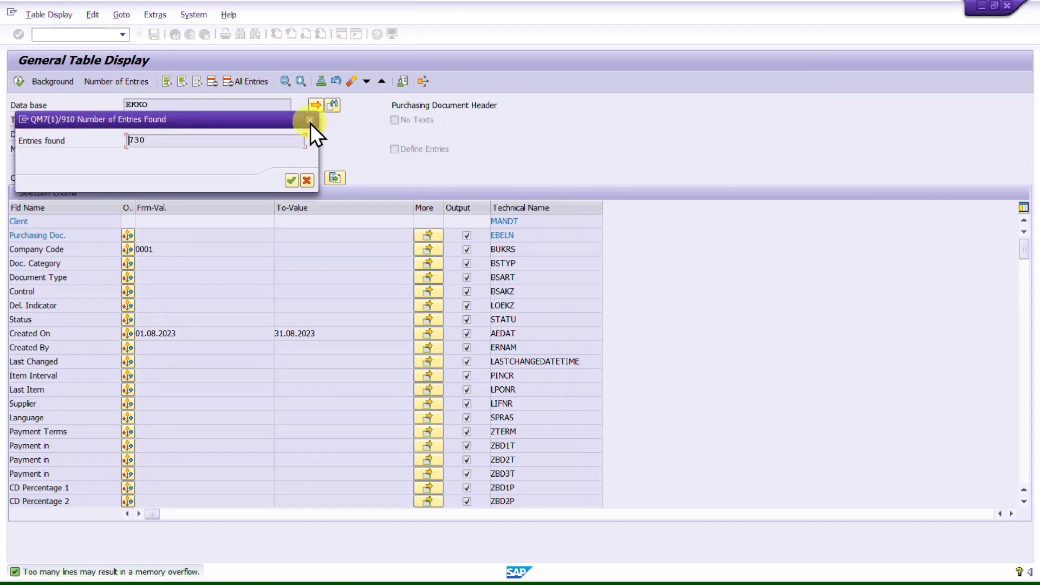
pyautogui.click(310, 121)
# Step: Execute the EKKO query, scroll through the purchasing document results, and return to the selection screen
pyautogui.click(18, 82)
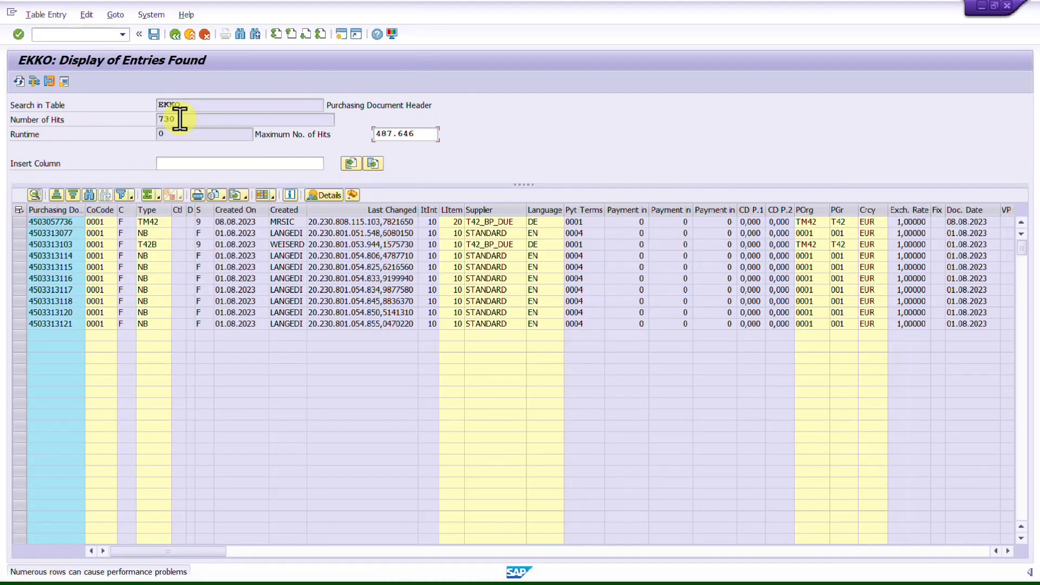
pyautogui.click(180, 119)
pyautogui.click(41, 358)
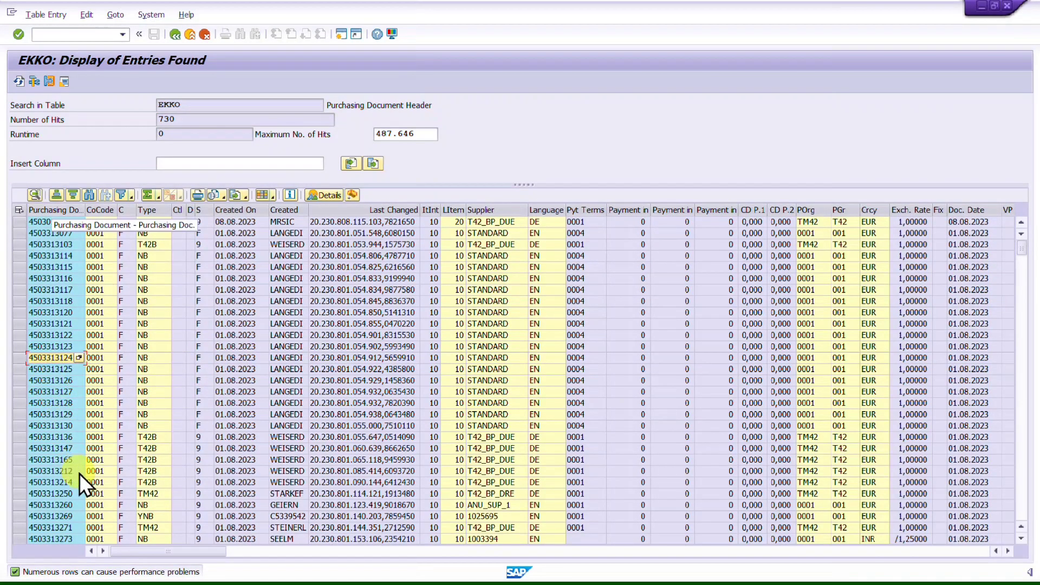
pyautogui.scroll(-3, 150, 465)
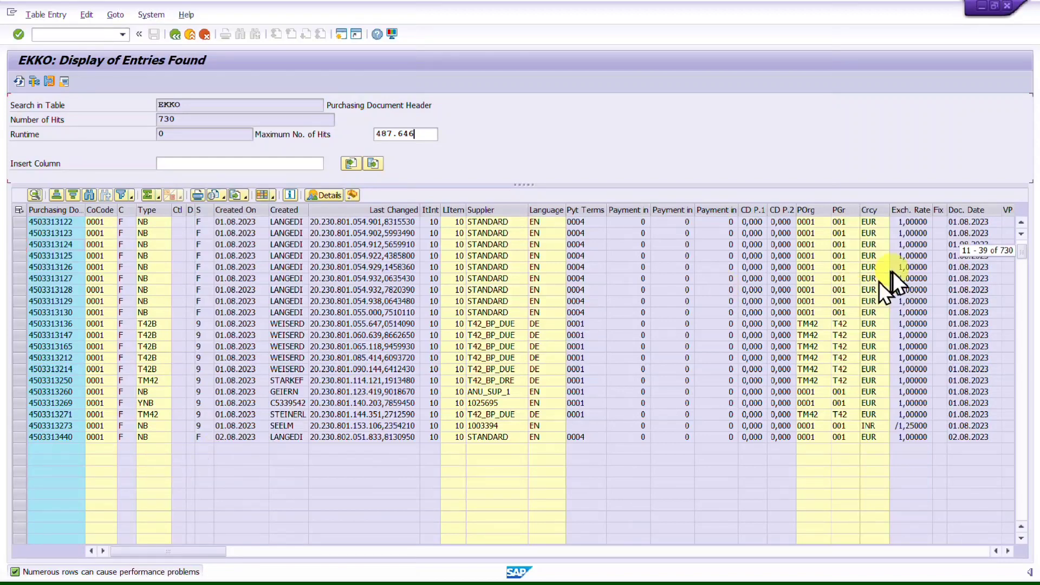
pyautogui.scroll(-10, 518, 342)
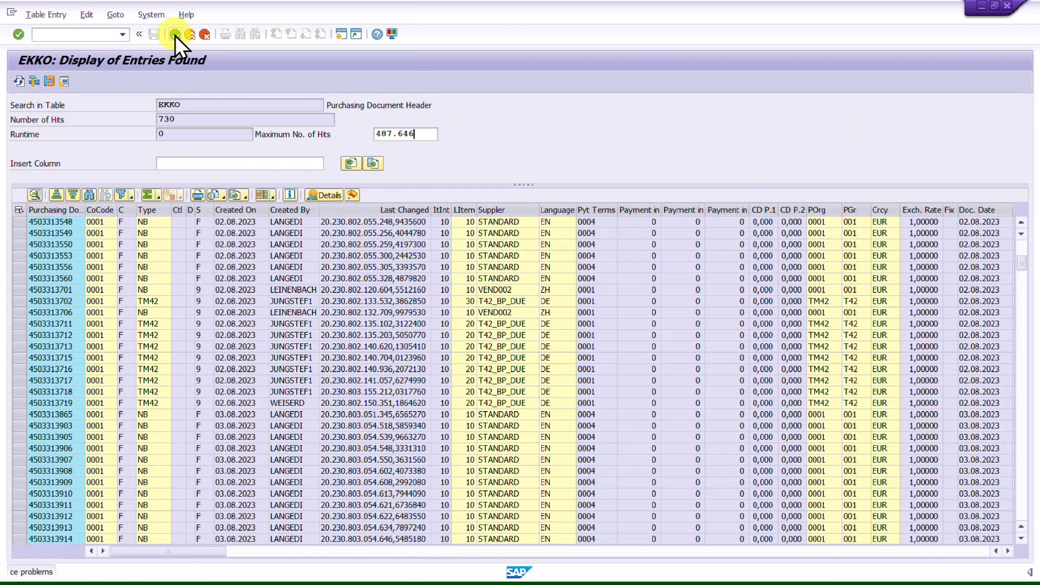
pyautogui.click(175, 35)
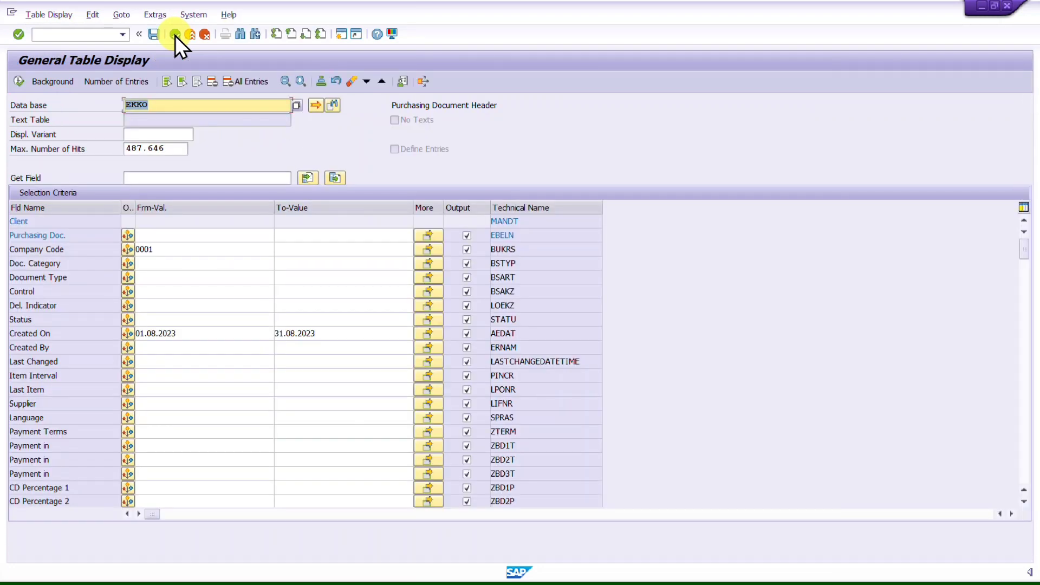
# Step: Clear the Created On range and the Company Code value
pyautogui.click(355, 334)
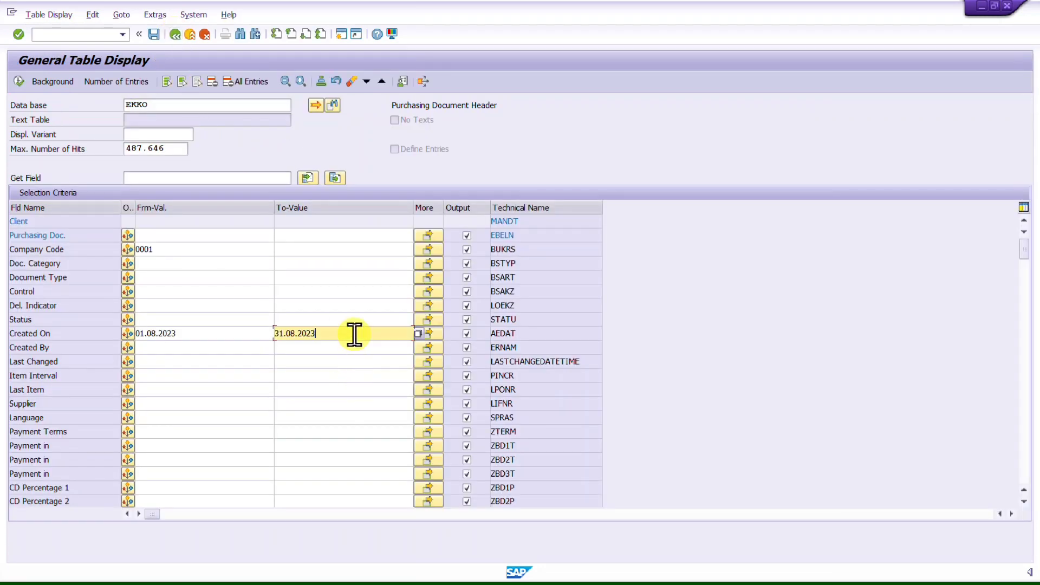
pyautogui.hotkey('ctrl', 'a')
pyautogui.press('Delete')
pyautogui.click(216, 333)
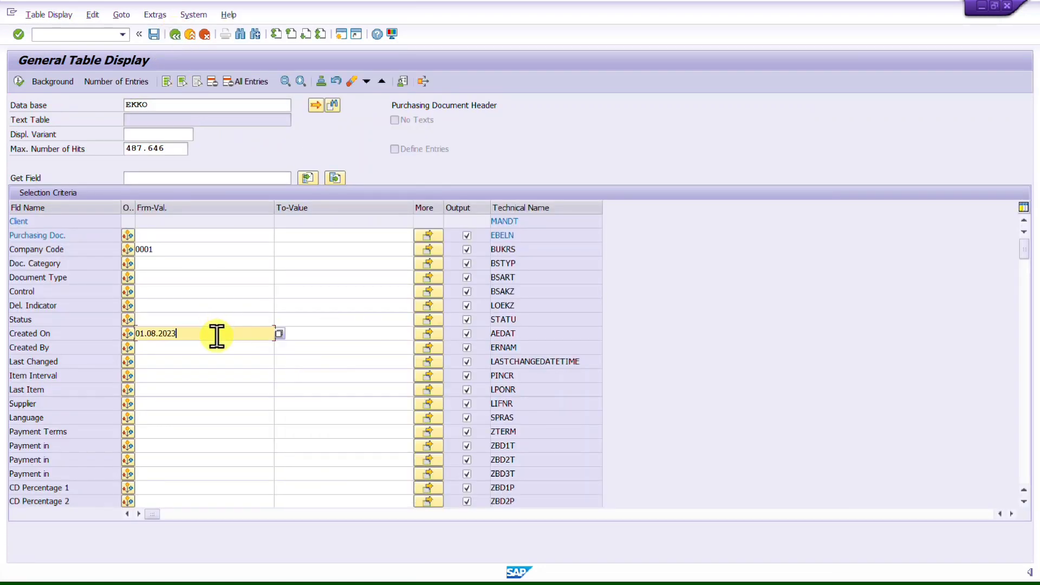
pyautogui.hotkey('ctrl', 'a')
pyautogui.press('Delete')
pyautogui.click(177, 250)
pyautogui.hotkey('ctrl', 'a')
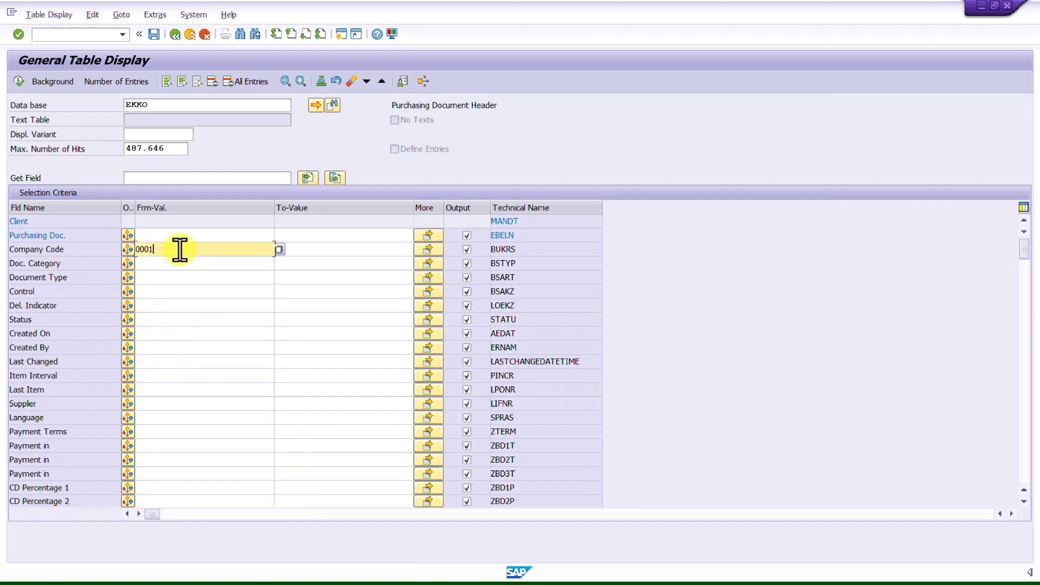
pyautogui.press('Delete')
# Step: Set the Purchasing Doc. selection option to Not Equal To
pyautogui.click(194, 235)
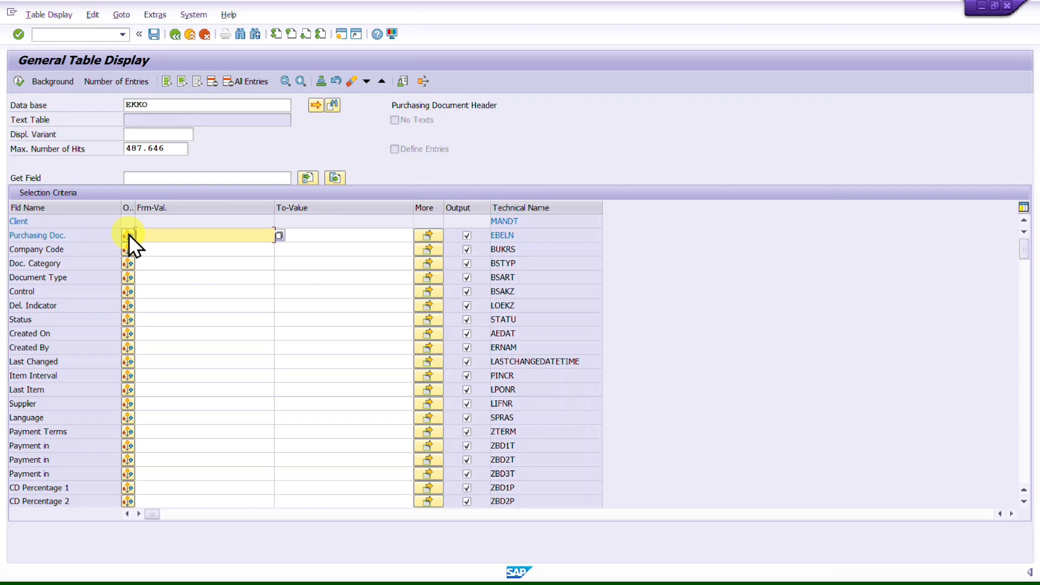
pyautogui.click(128, 235)
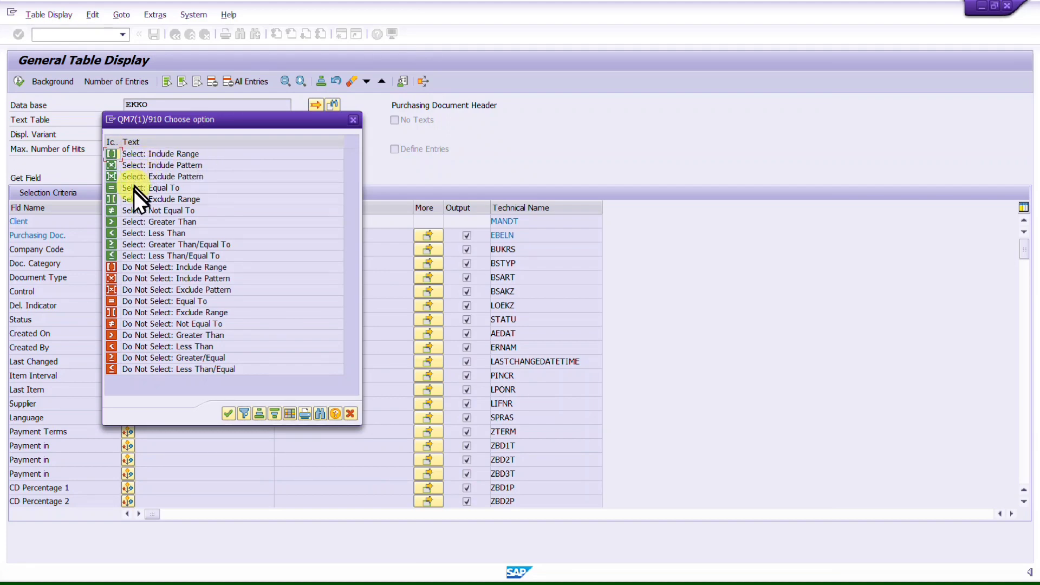
pyautogui.doubleClick(115, 210)
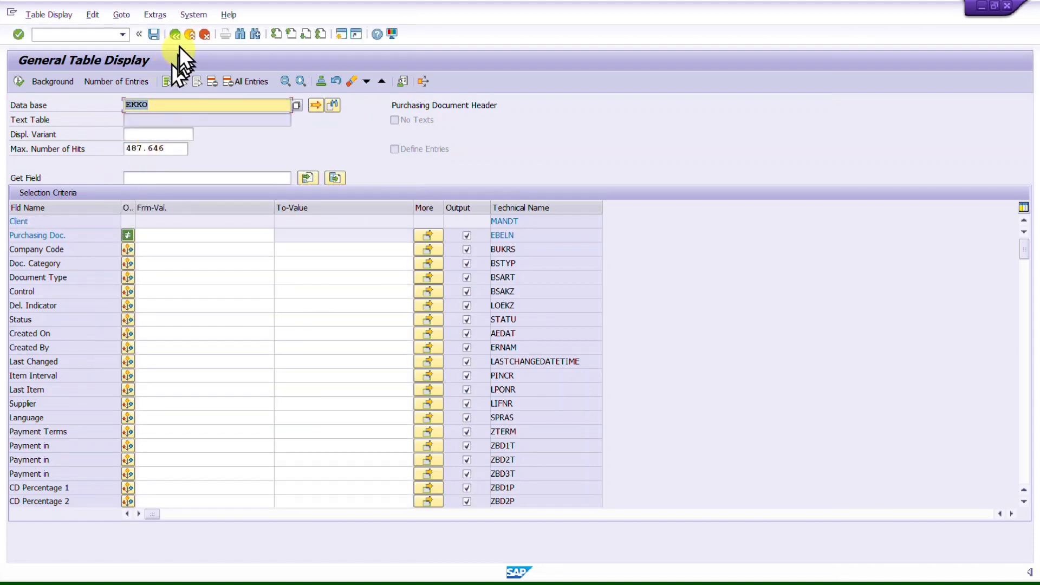
# Step: Switch the table to MARC
pyautogui.press('BackSpace')
pyautogui.write('M')
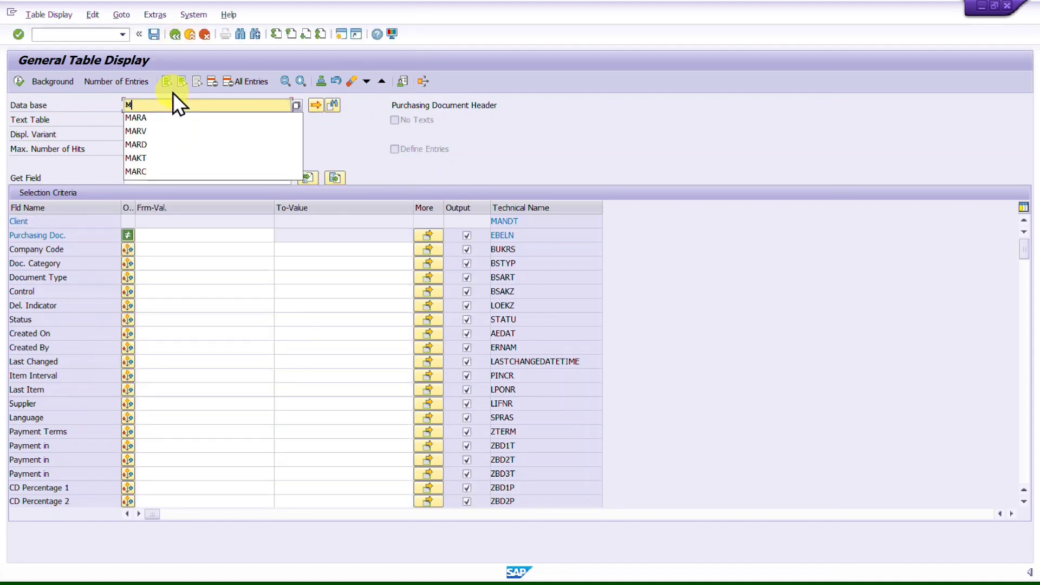
pyautogui.write('ARC')
pyautogui.press('Return')
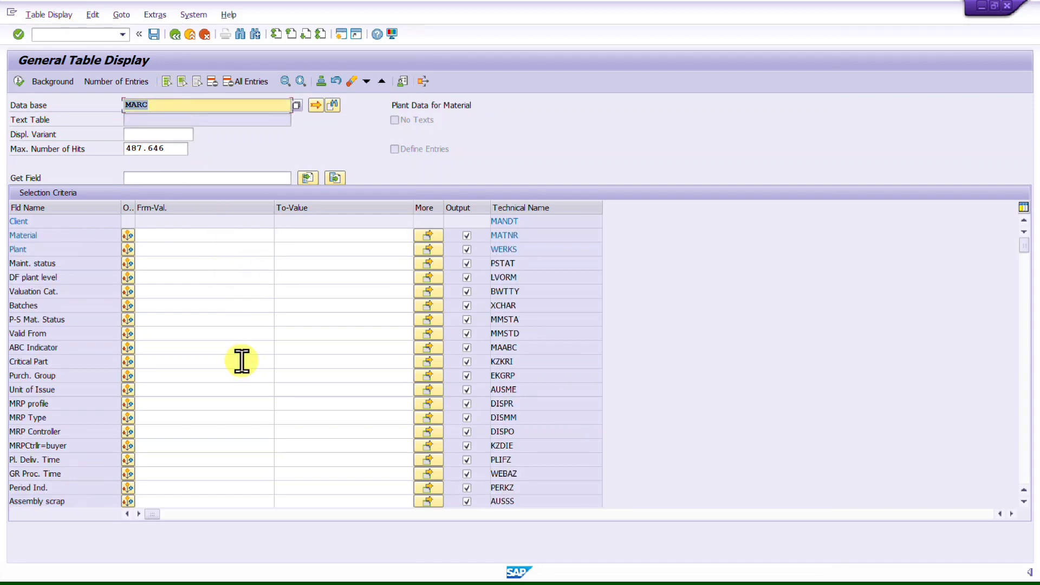
# Step: Switch the table to MARD
pyautogui.scroll(-5, 242, 362)
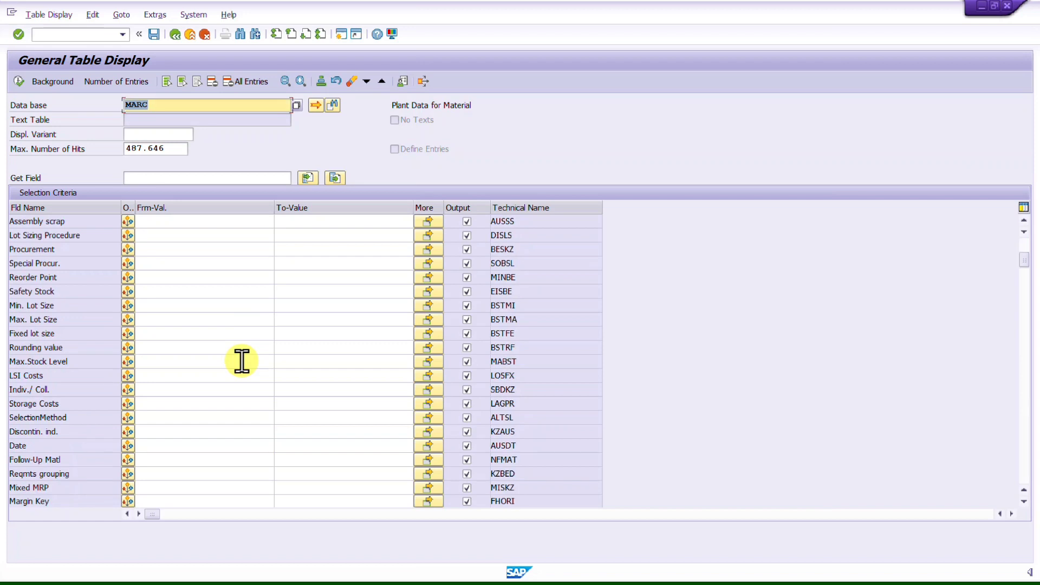
pyautogui.scroll(5, 242, 358)
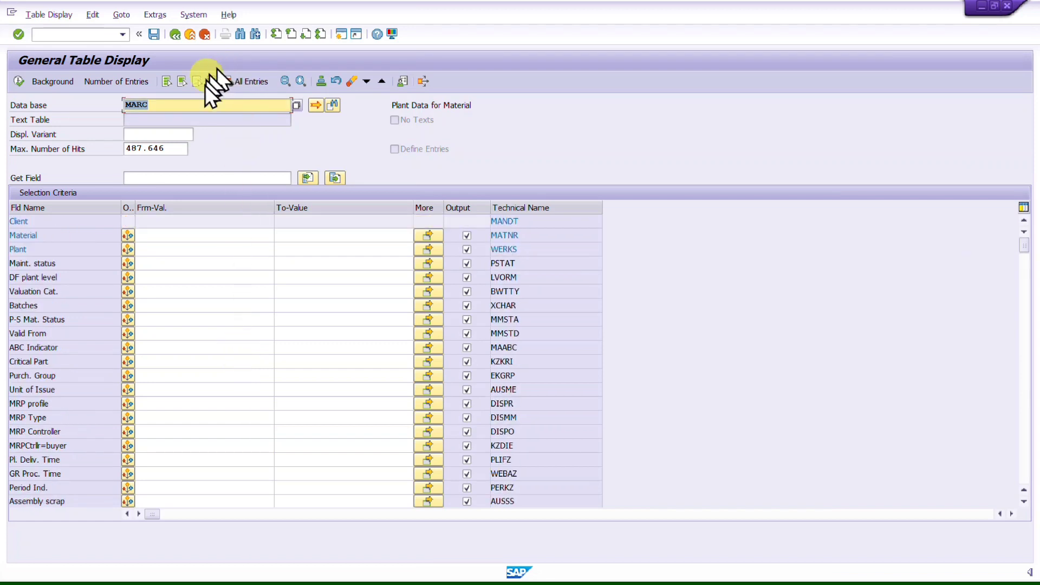
pyautogui.write('MARD')
pyautogui.press('Return')
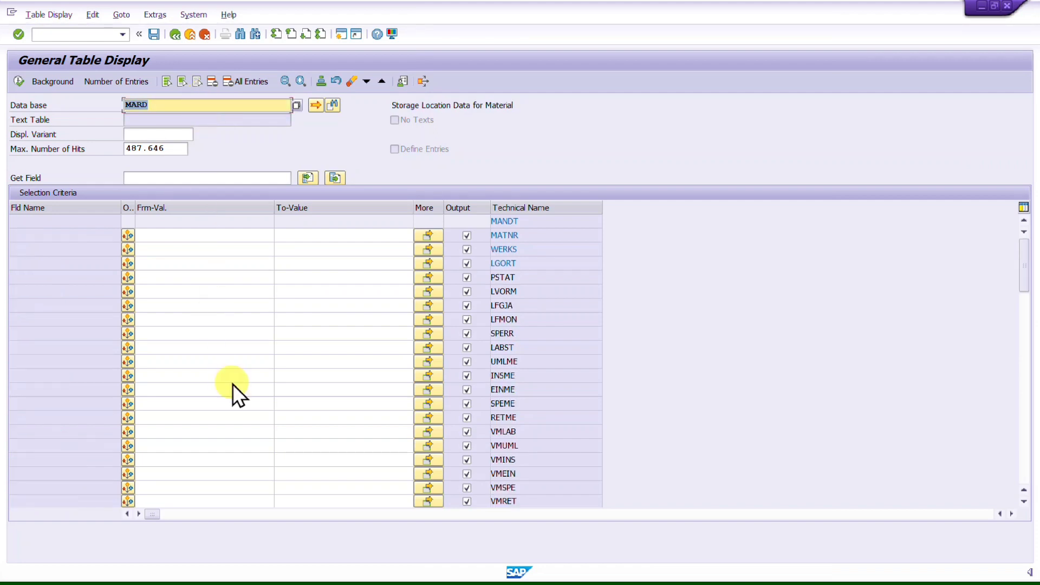
# Step: Exit and restart transaction SE16N
pyautogui.click(222, 278)
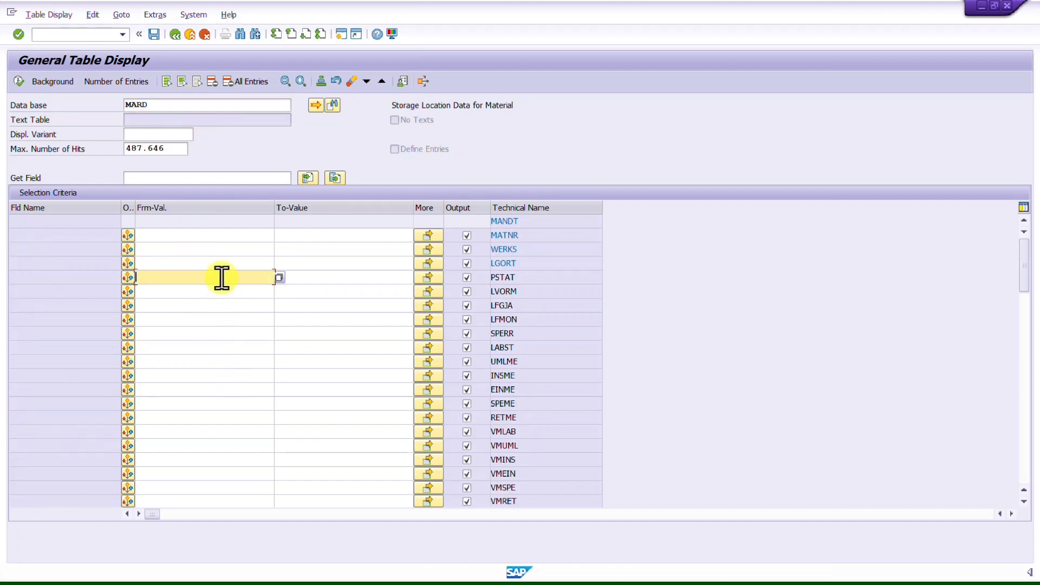
pyautogui.click(168, 106)
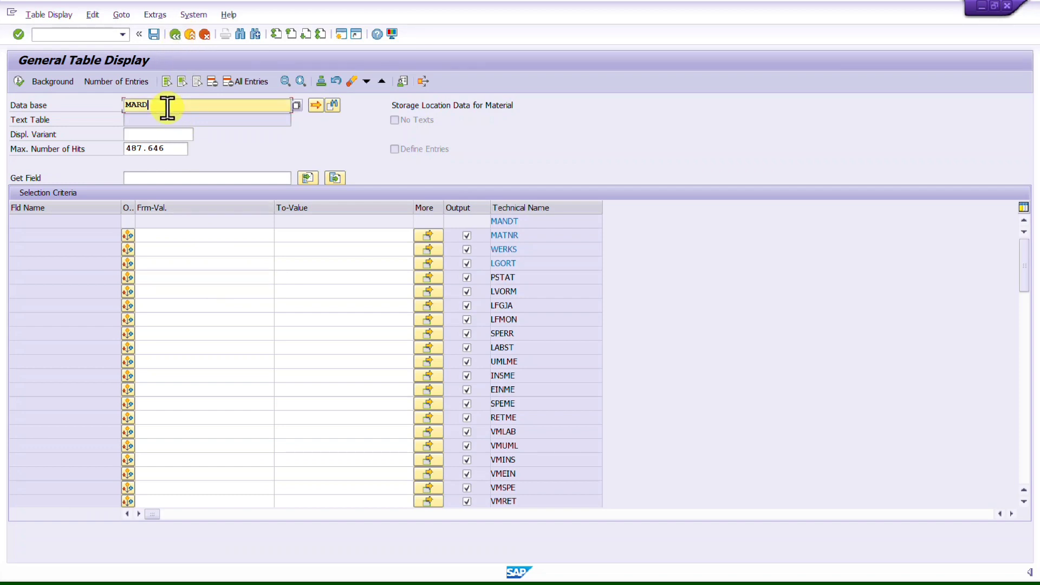
pyautogui.click(64, 234)
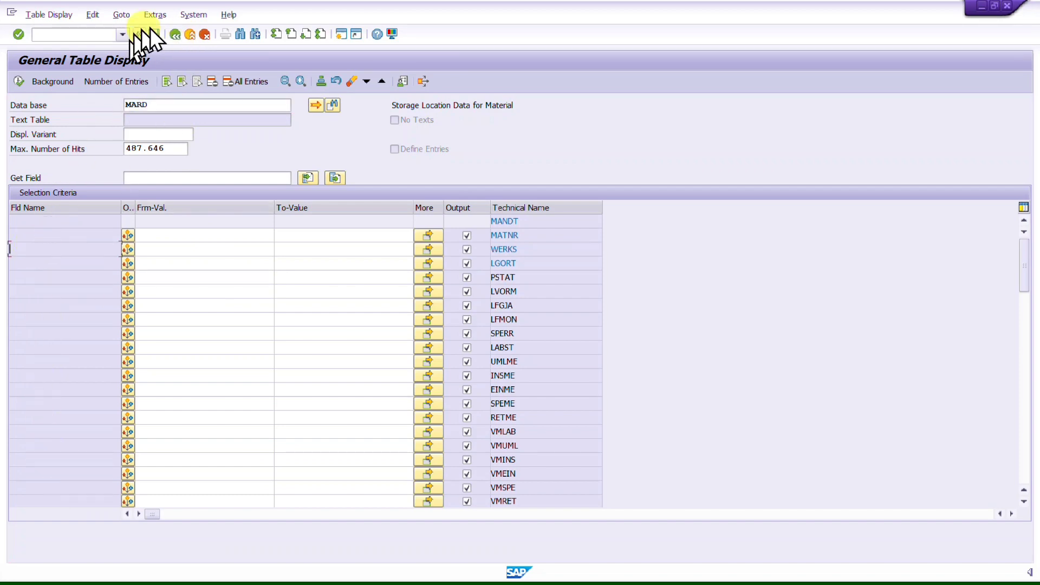
pyautogui.click(174, 34)
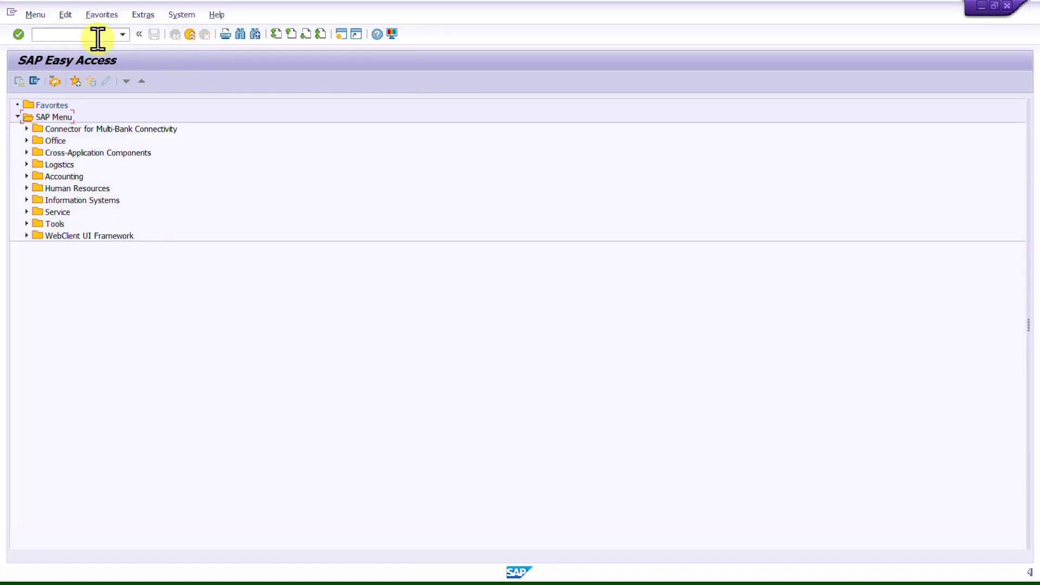
pyautogui.write('SE16N')
pyautogui.press('Return')
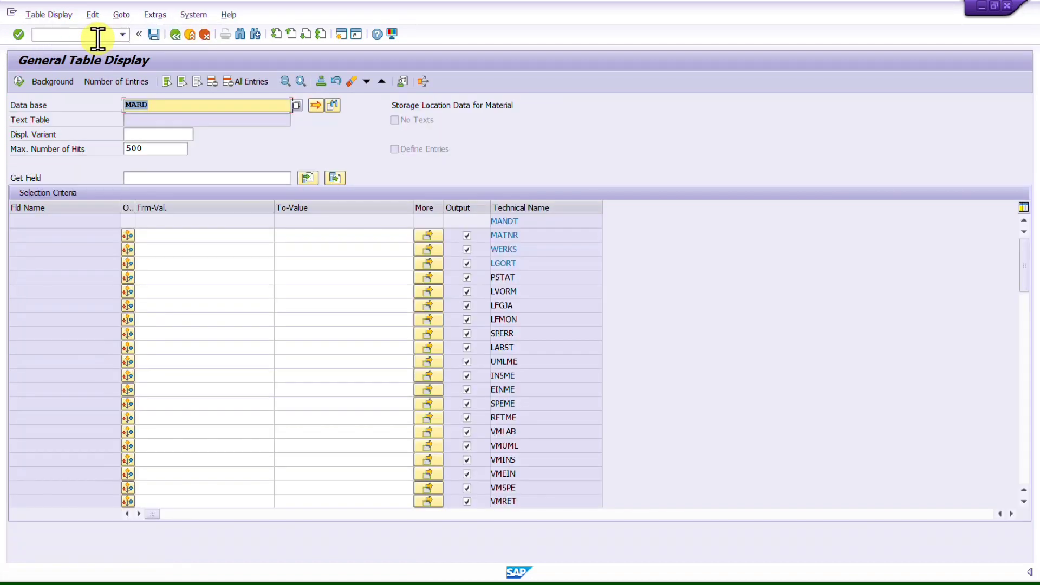
# Step: Switch the table to MARC and then to MARA
pyautogui.write('MARC')
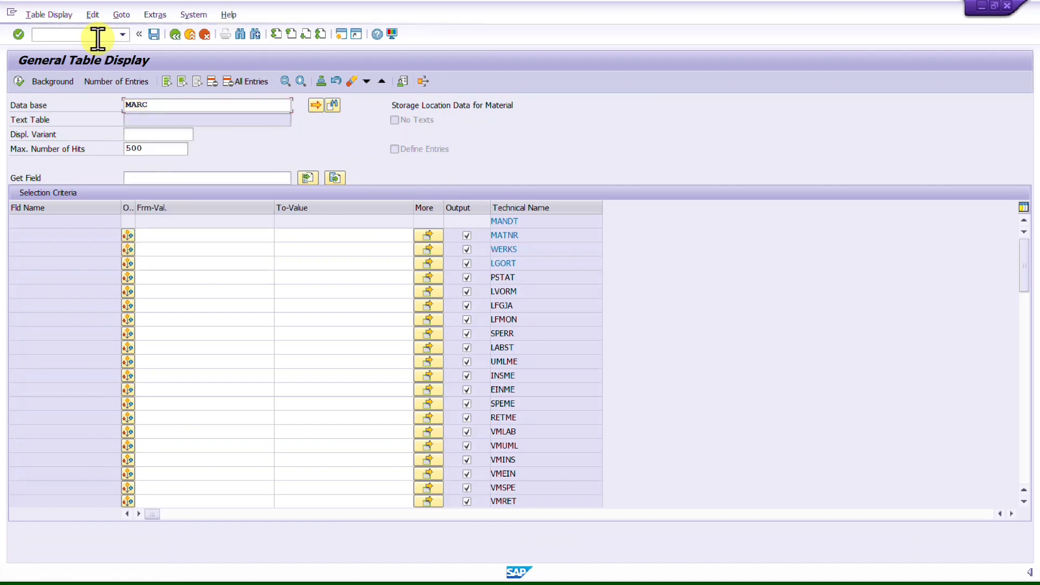
pyautogui.press('Return')
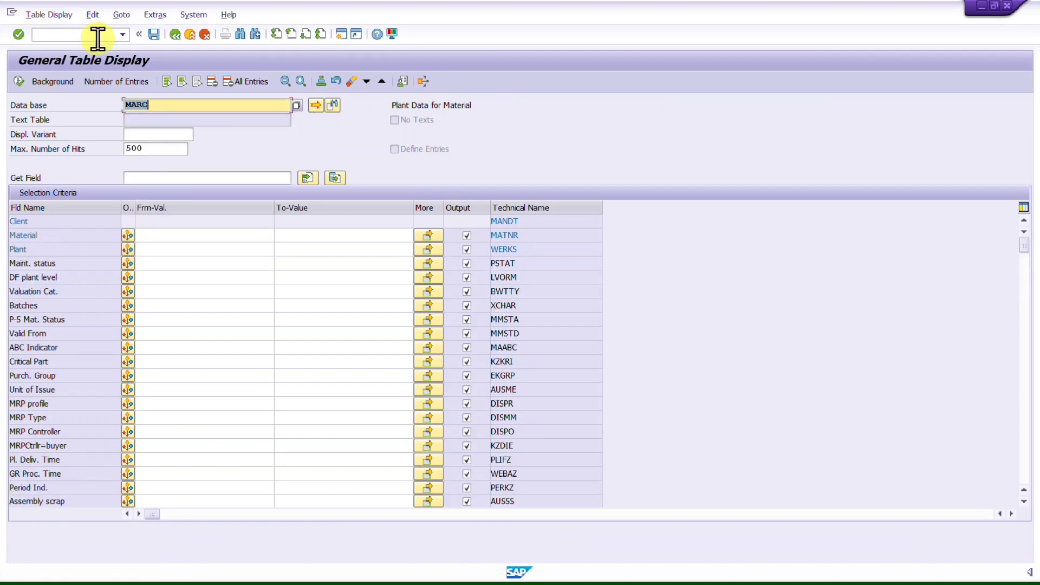
pyautogui.write('MARA')
pyautogui.press('Return')
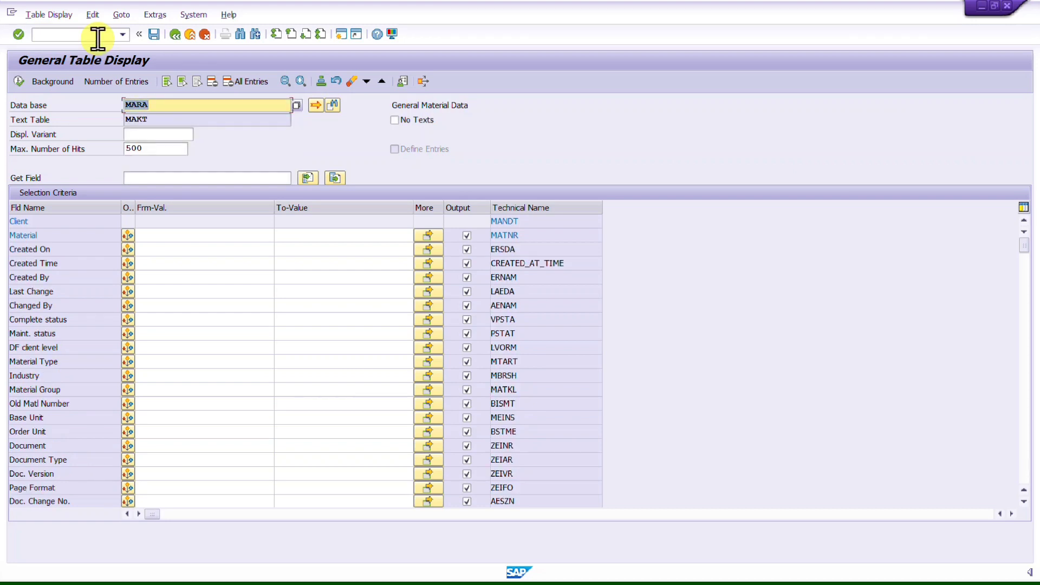
# Step: Switch the table back to MARD
pyautogui.write('MARC')
pyautogui.press('BackSpace')
pyautogui.write('D')
pyautogui.press('Return')
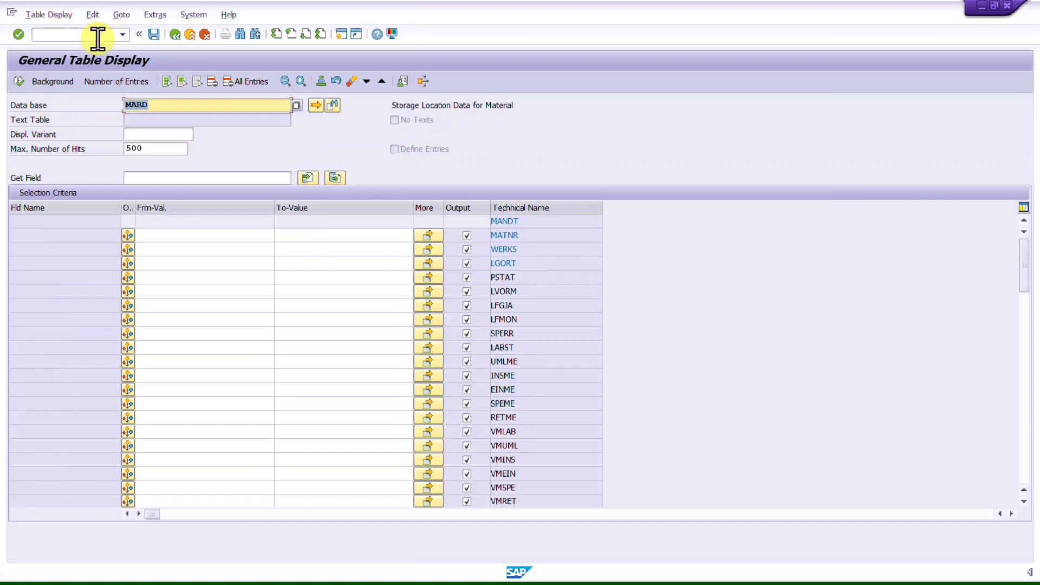
# Step: Limit the maximum number of hits to 10, run the MARD query, and return to the selection screen
pyautogui.doubleClick(163, 149)
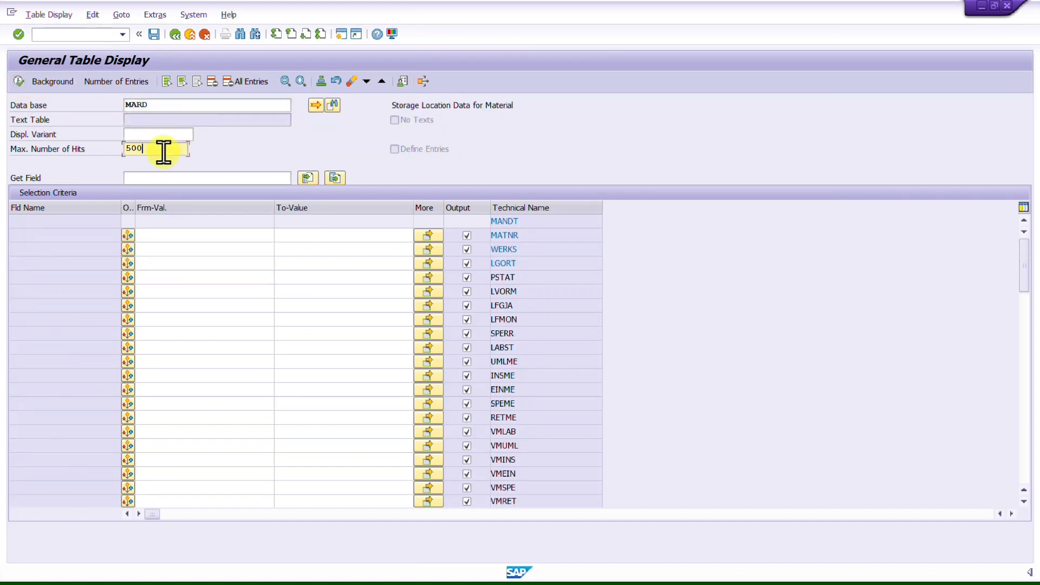
pyautogui.press('BackSpace')
pyautogui.write('10')
pyautogui.press('Return')
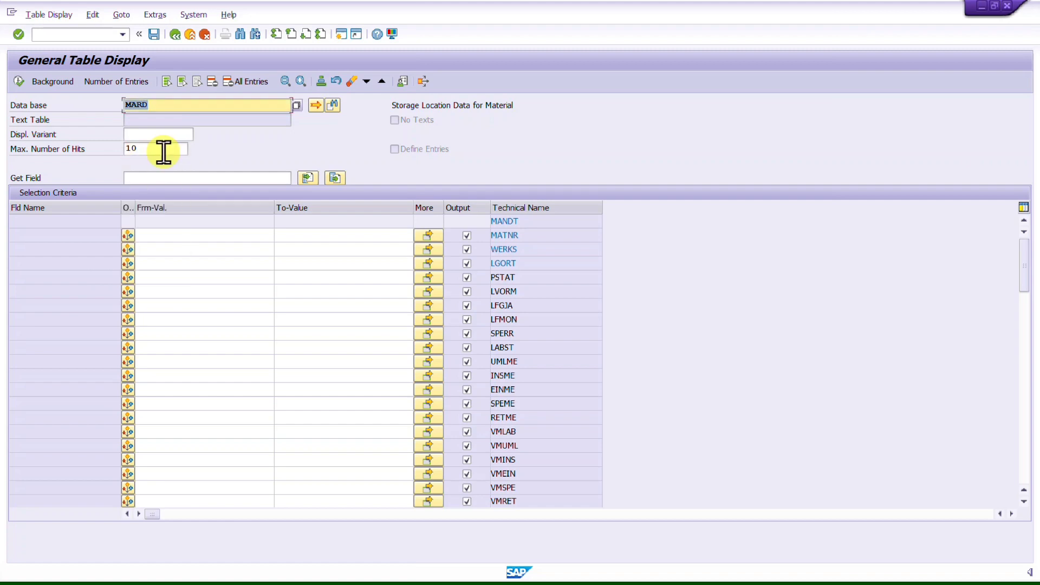
pyautogui.click(20, 81)
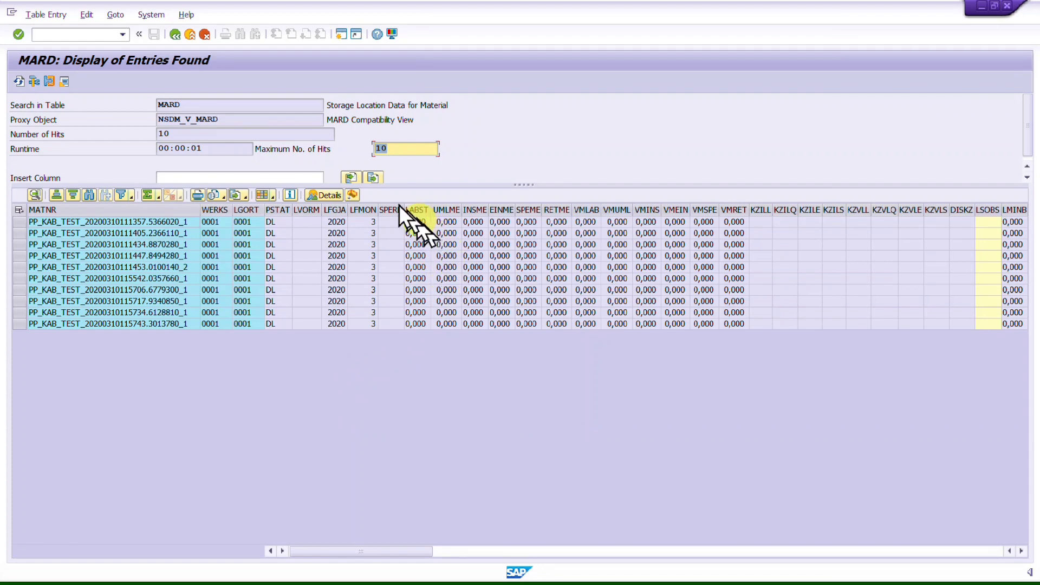
pyautogui.click(413, 224)
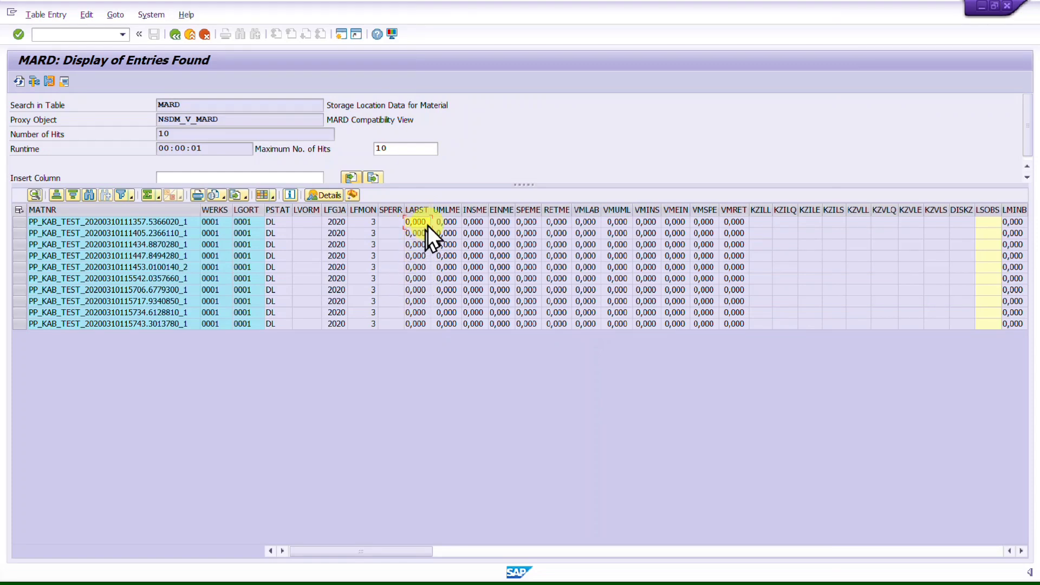
pyautogui.click(175, 35)
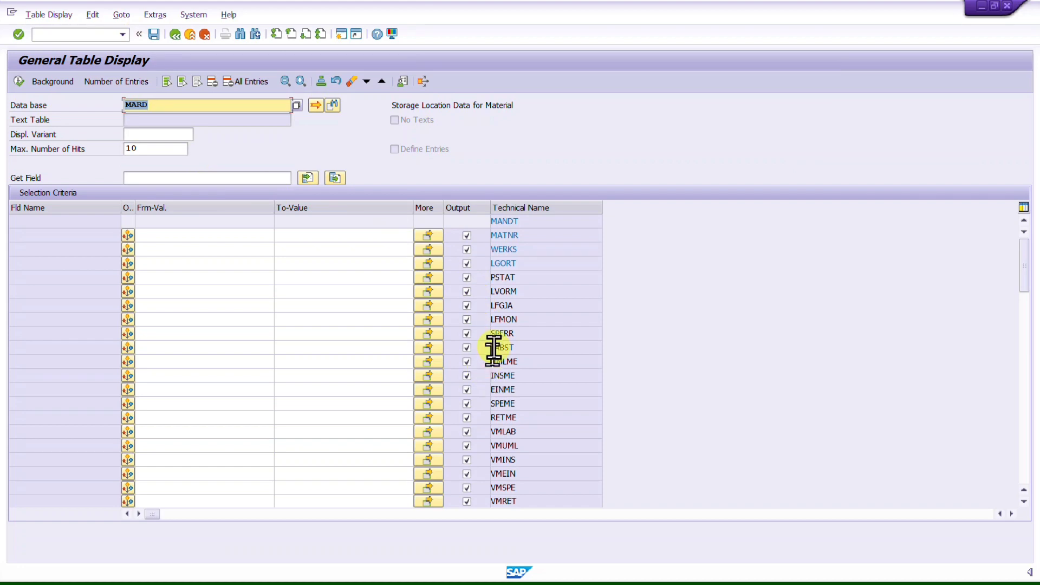
# Step: Set the LABST selection option to Not Equal To with value 0
pyautogui.click(539, 349)
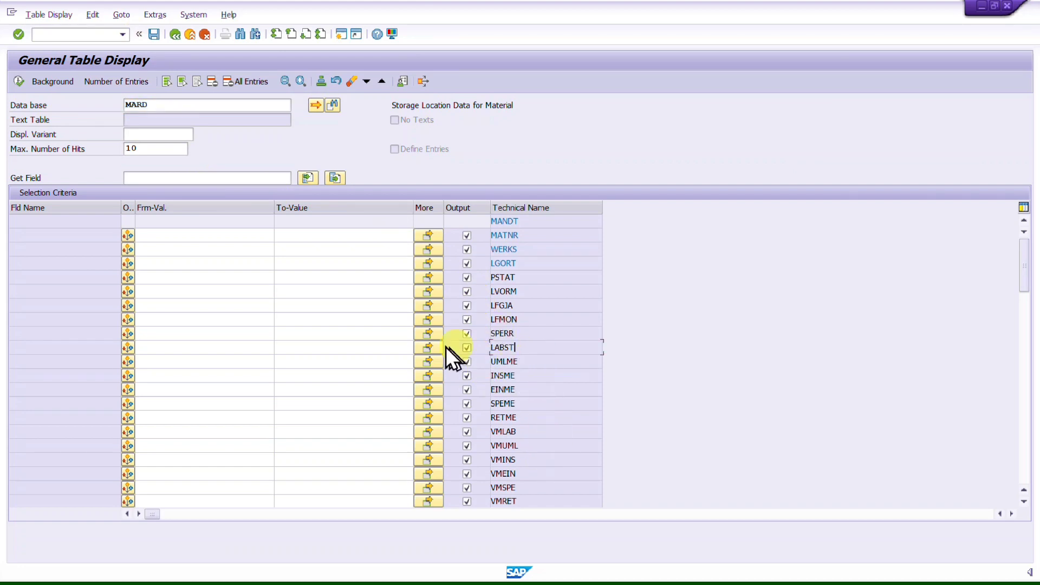
pyautogui.click(133, 352)
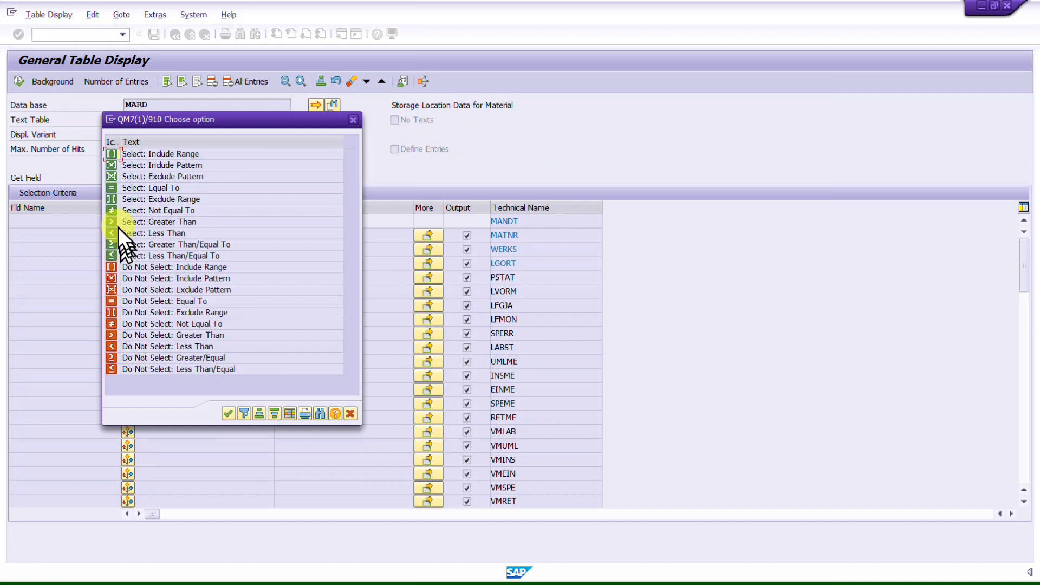
pyautogui.doubleClick(109, 210)
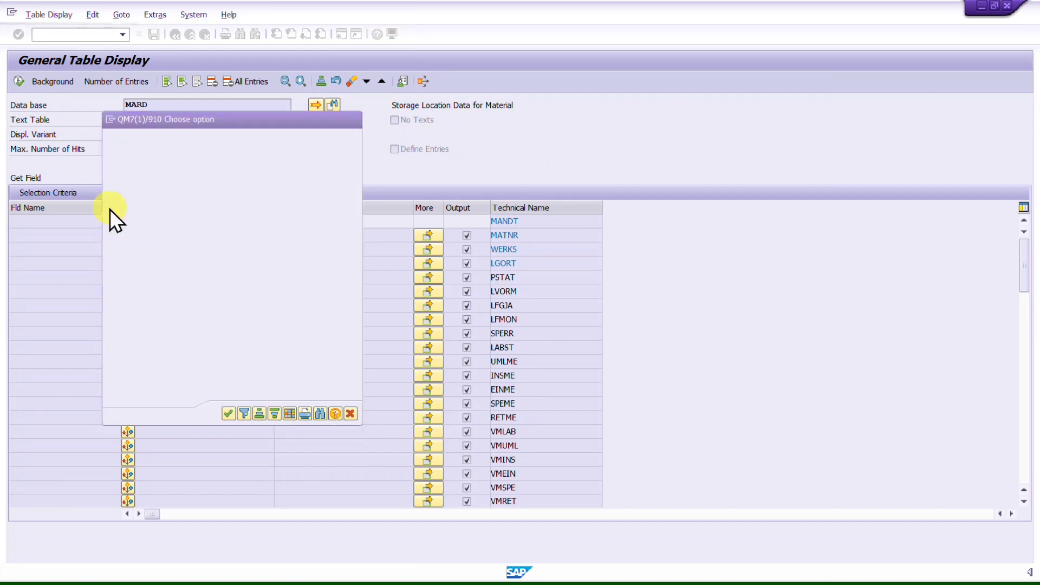
pyautogui.click(196, 347)
pyautogui.write('0')
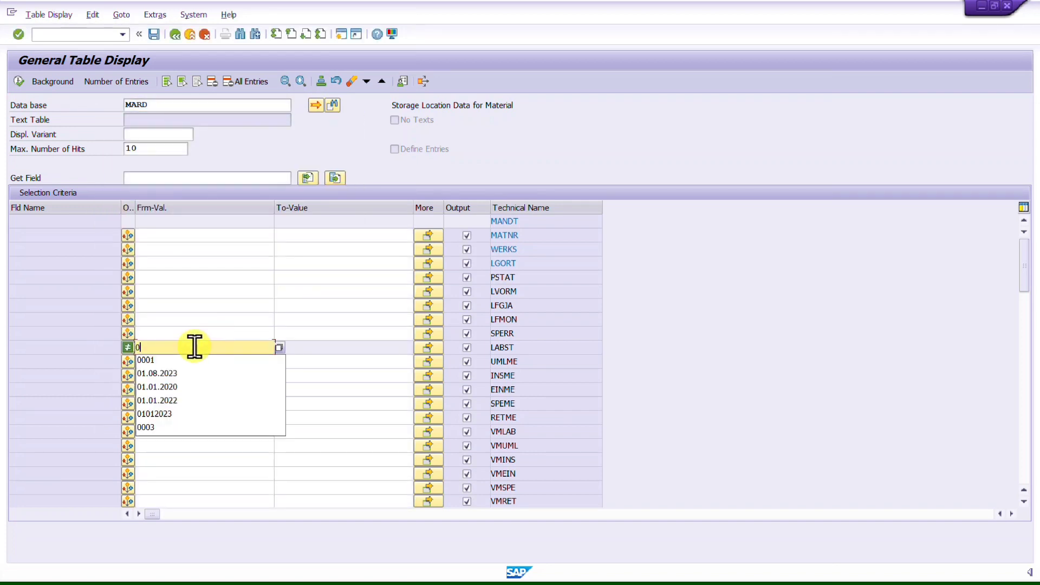
pyautogui.press('Return')
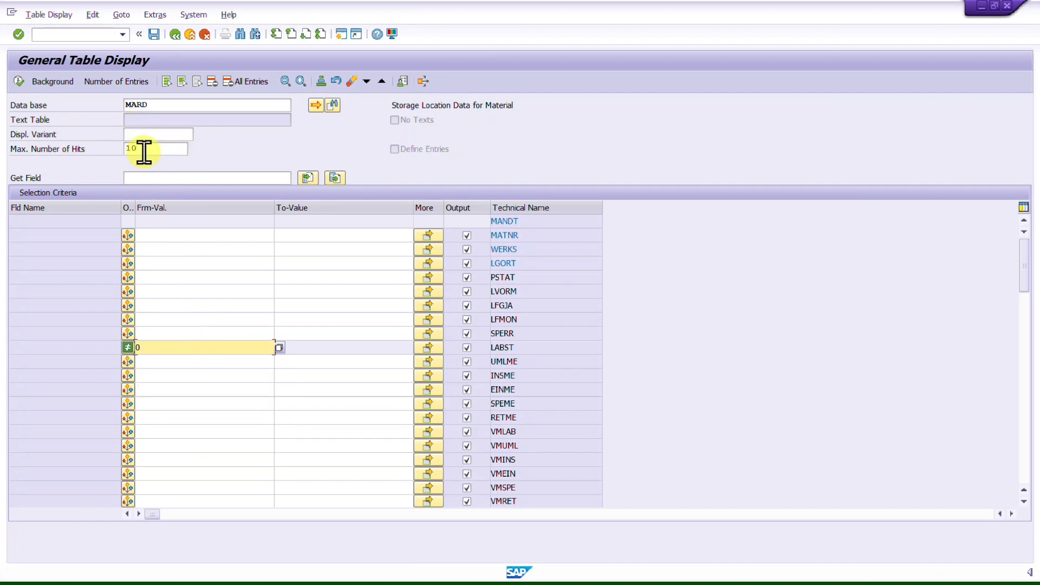
# Step: Enter 0001 as both the WERKS and LGORT selection values
pyautogui.click(204, 249)
pyautogui.write('0001')
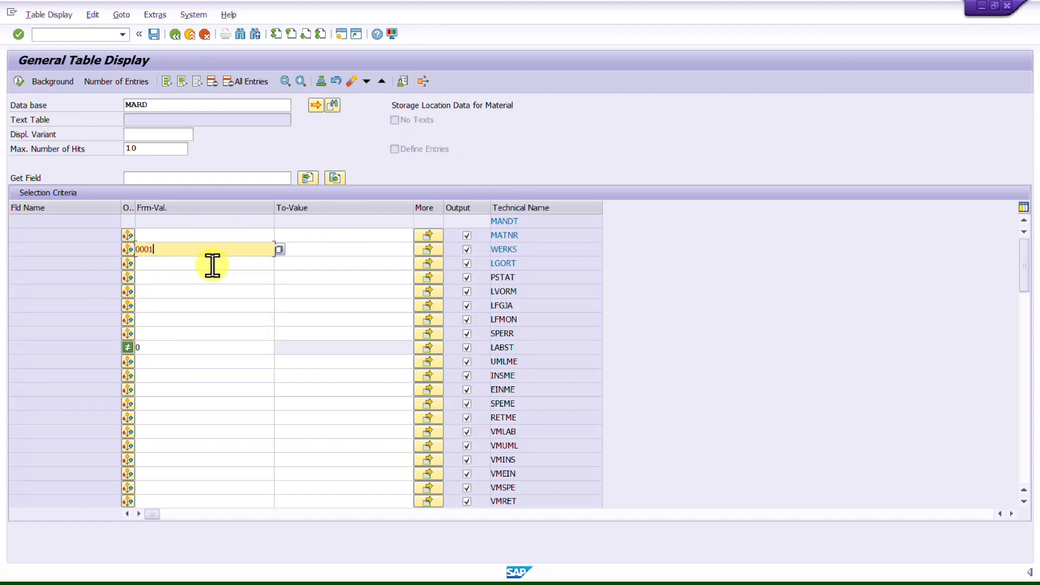
pyautogui.click(211, 264)
pyautogui.write('0001')
pyautogui.press('Return')
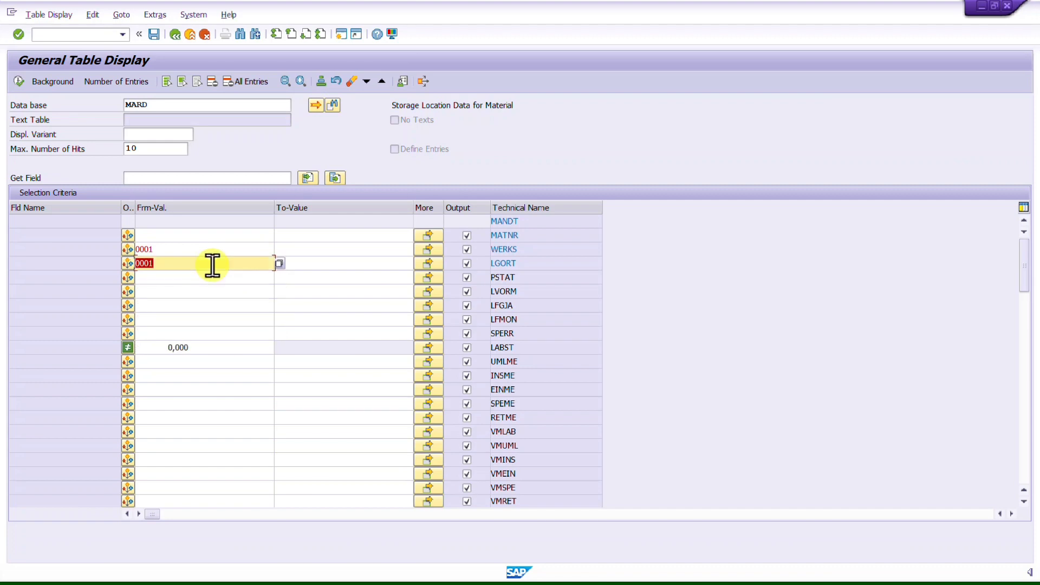
# Step: Execute the MARD query, examine the LABST stock values, and return to the selection screen
pyautogui.click(18, 82)
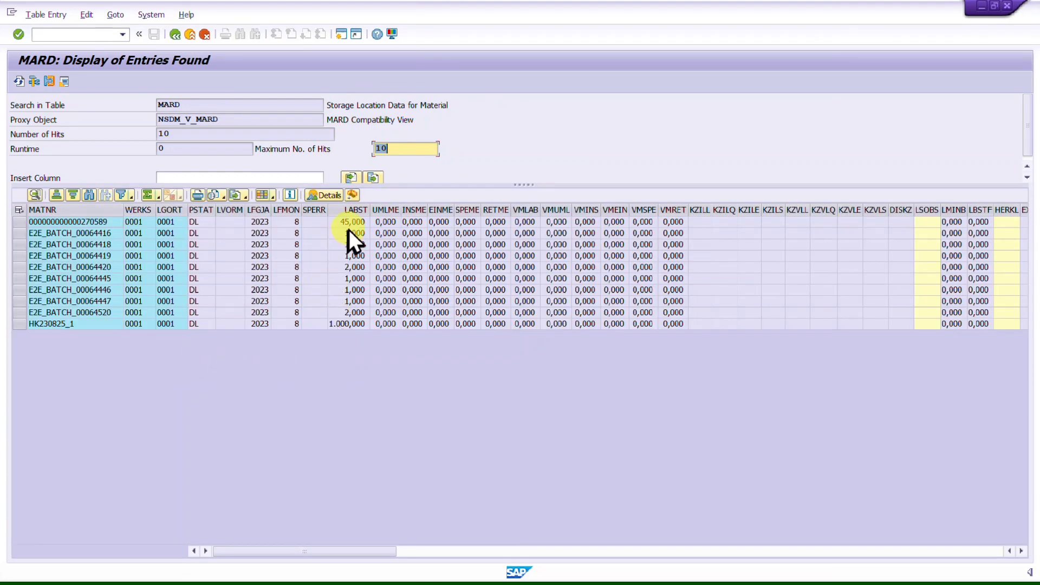
pyautogui.moveTo(354, 221); pyautogui.dragTo(348, 257)
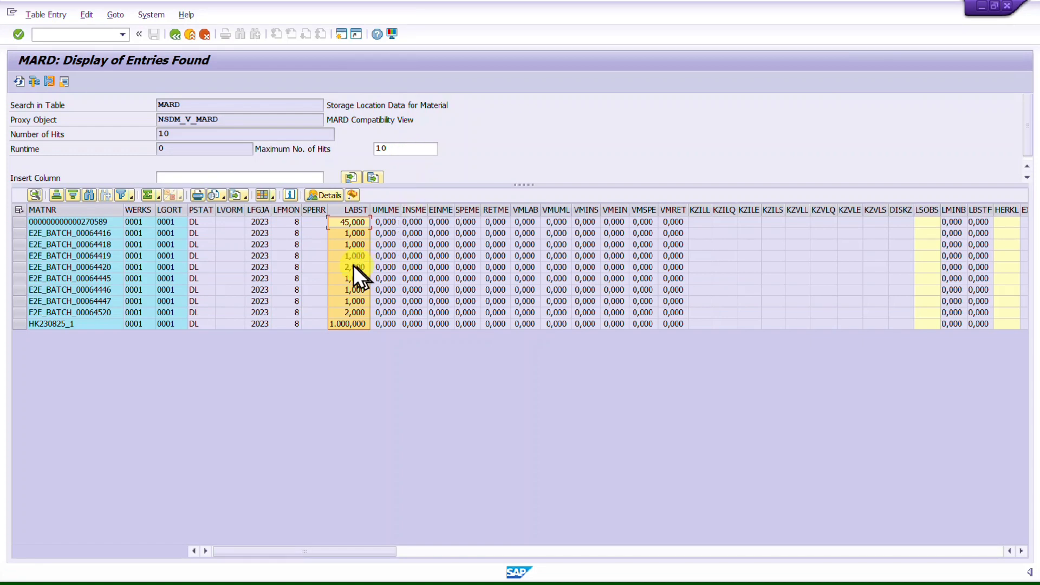
pyautogui.click(179, 41)
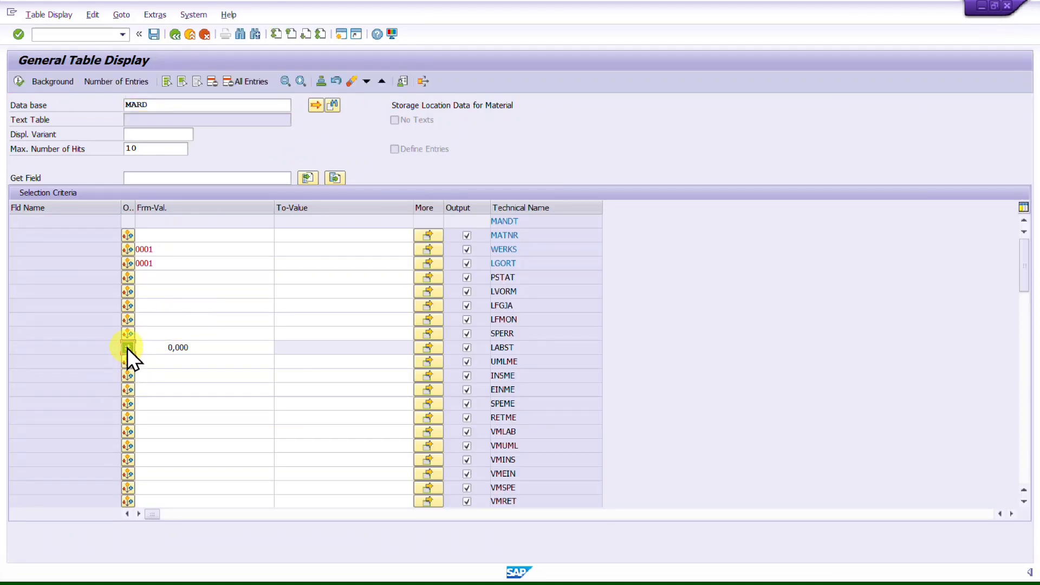
# Step: Change the LABST selection option to Equal To with value 10
pyautogui.click(127, 347)
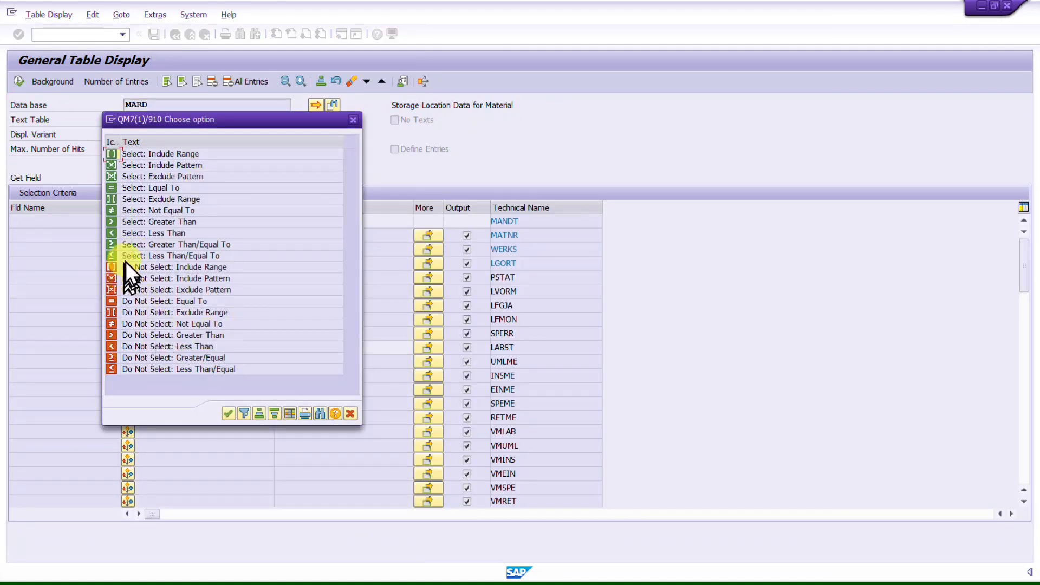
pyautogui.click(115, 189)
pyautogui.doubleClick(115, 189)
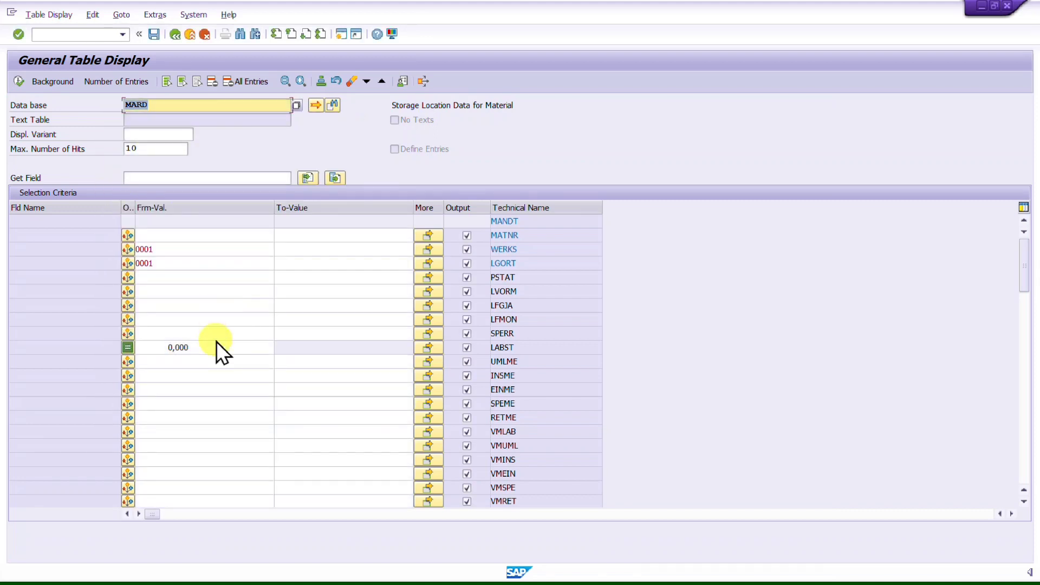
pyautogui.click(216, 343)
pyautogui.press('BackSpace')
pyautogui.press('BackSpace')
pyautogui.press('BackSpace')
pyautogui.press('BackSpace')
pyautogui.press('BackSpace')
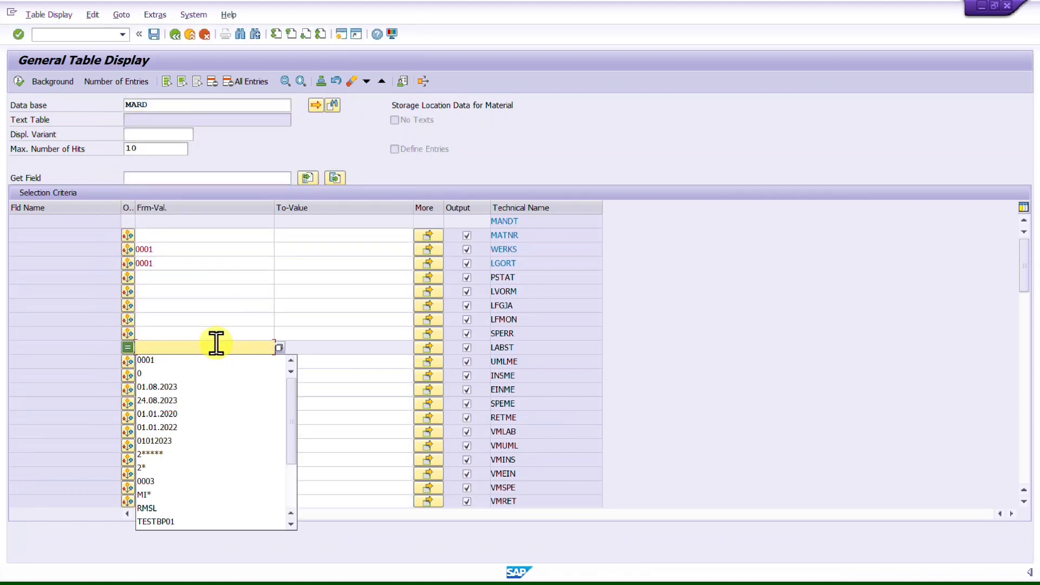
pyautogui.write('10')
pyautogui.press('Return')
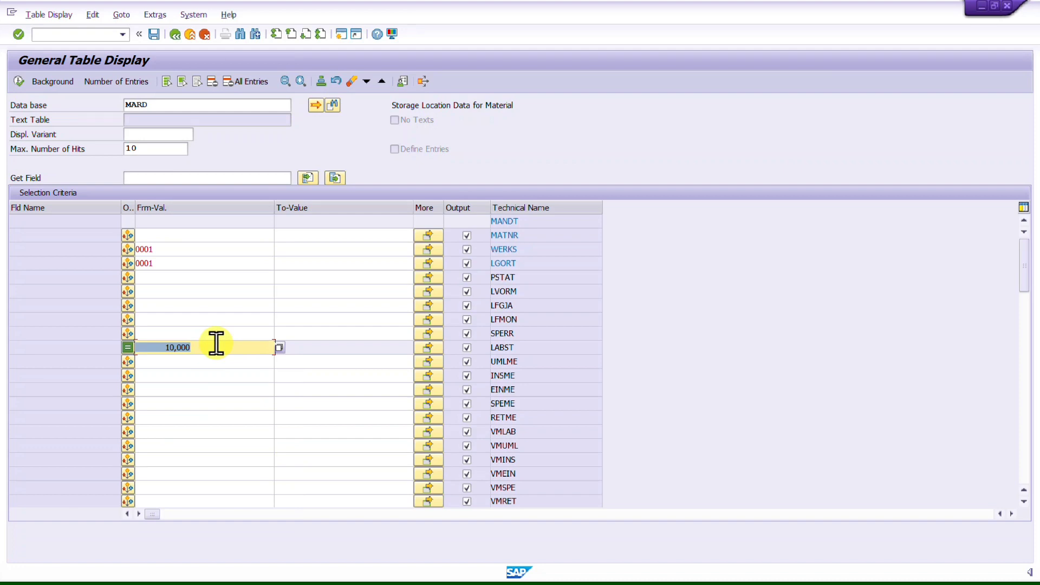
pyautogui.click(175, 35)
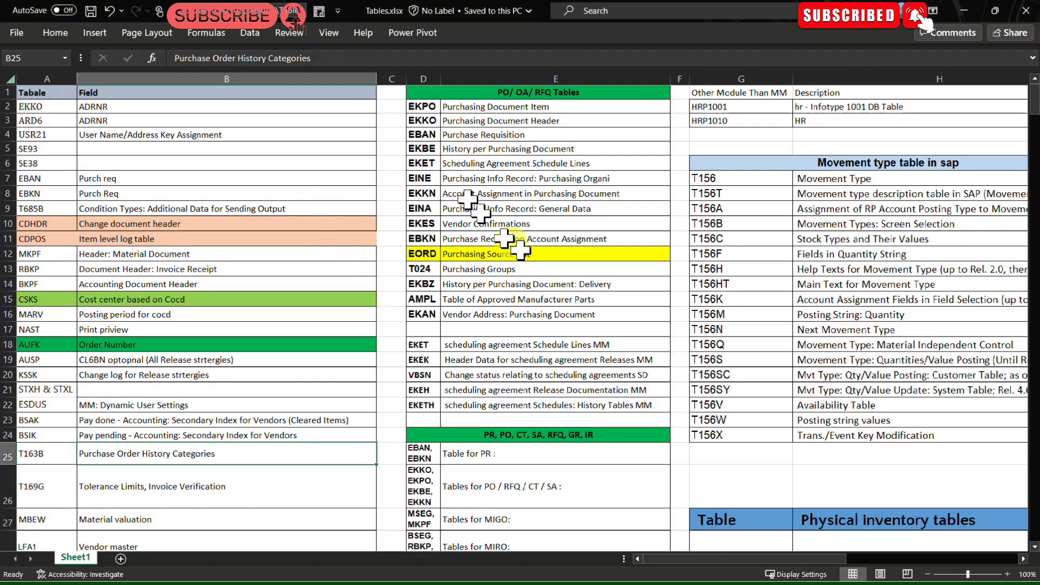
# Step: Switch to the Tables.xlsx spreadsheet and browse the list of purchasing tables
pyautogui.click(514, 252)
pyautogui.scroll(-2, 264, 319)
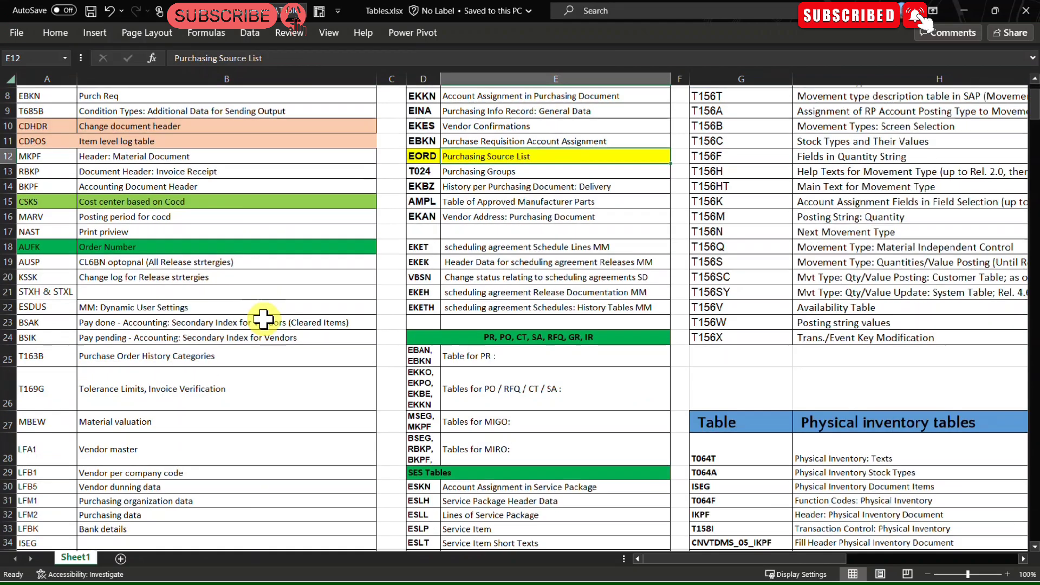
pyautogui.scroll(-13, 264, 319)
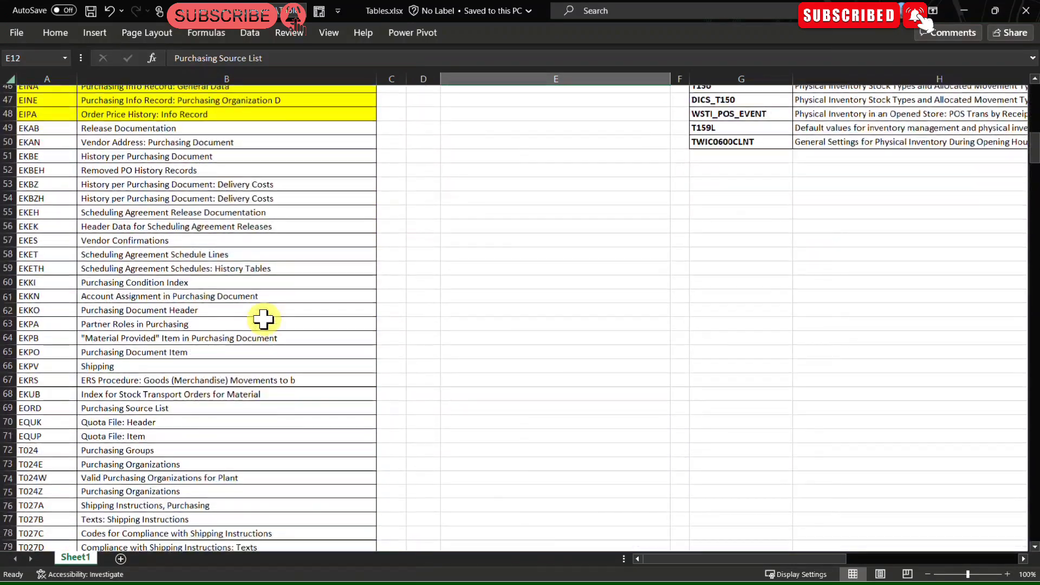
pyautogui.scroll(-20, 264, 320)
pyautogui.scroll(20, 265, 319)
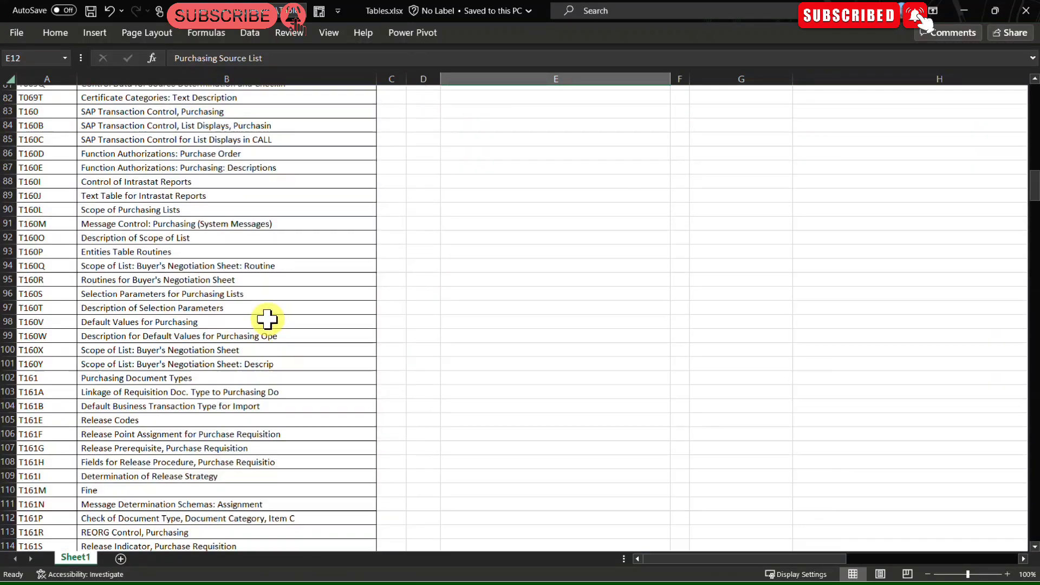
# Step: Review the spreadsheet's table groups listed for PR, PO/RFQ/CT/SA, MIGO and MIRO
pyautogui.scroll(20, 267, 320)
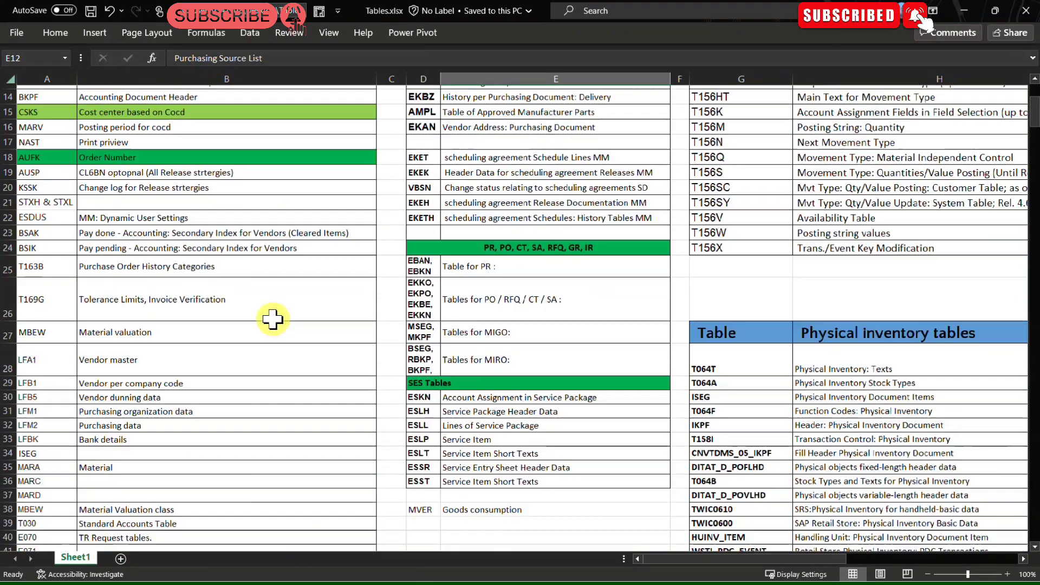
pyautogui.scroll(1, 273, 320)
pyautogui.click(490, 318)
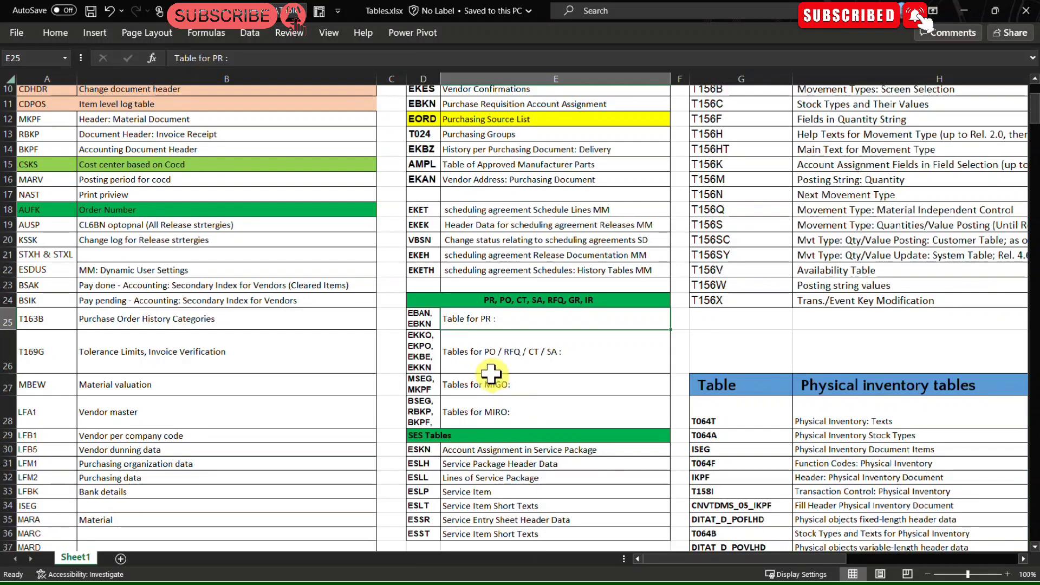
pyautogui.click(431, 324)
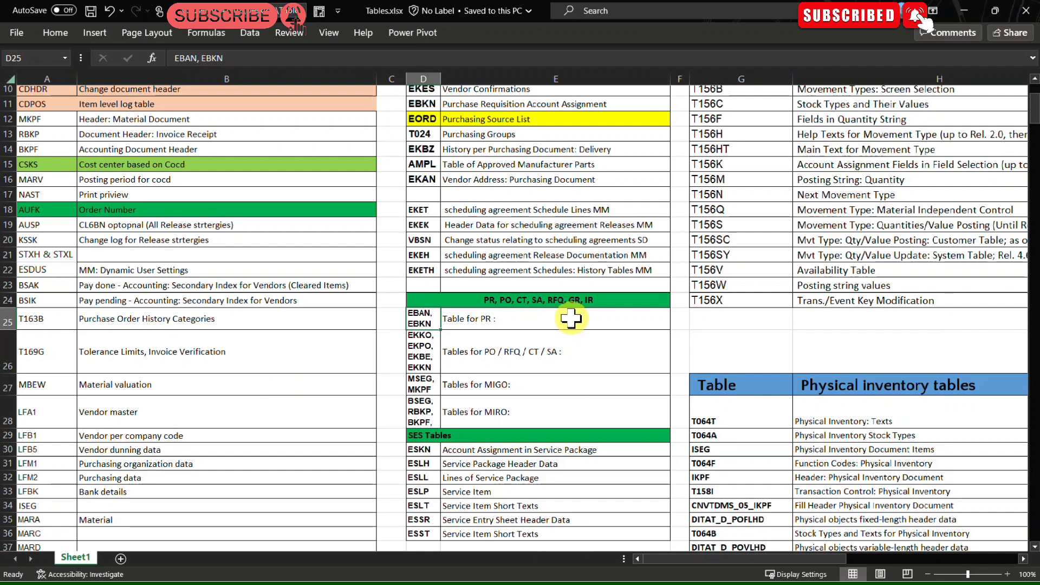
pyautogui.click(545, 364)
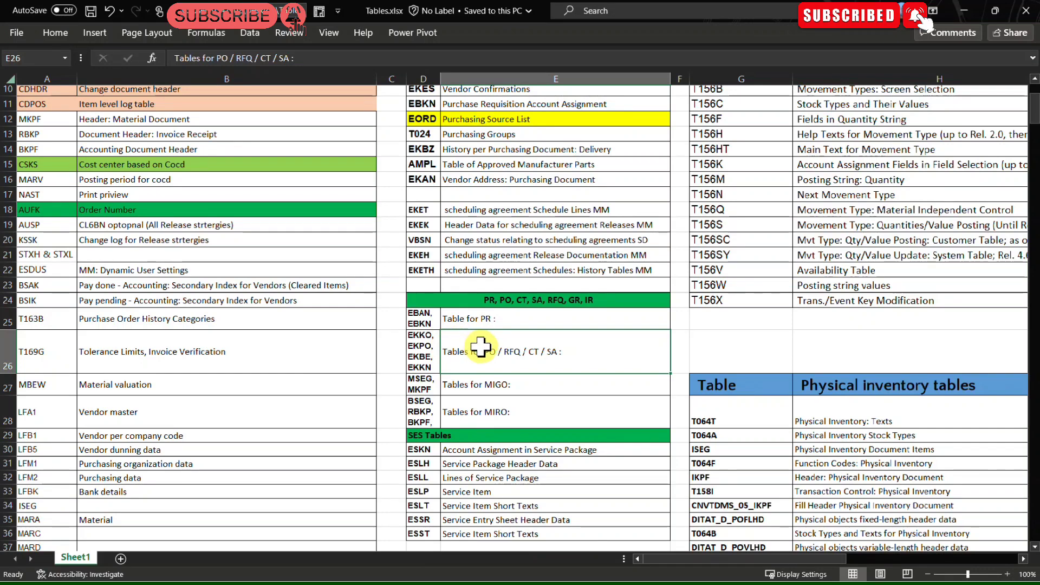
pyautogui.click(419, 346)
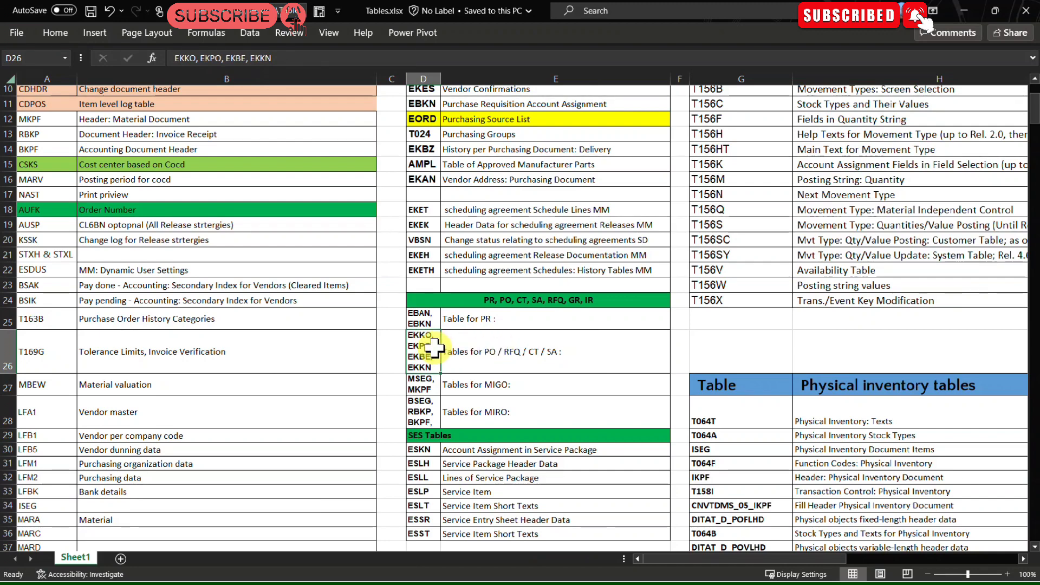
pyautogui.click(515, 385)
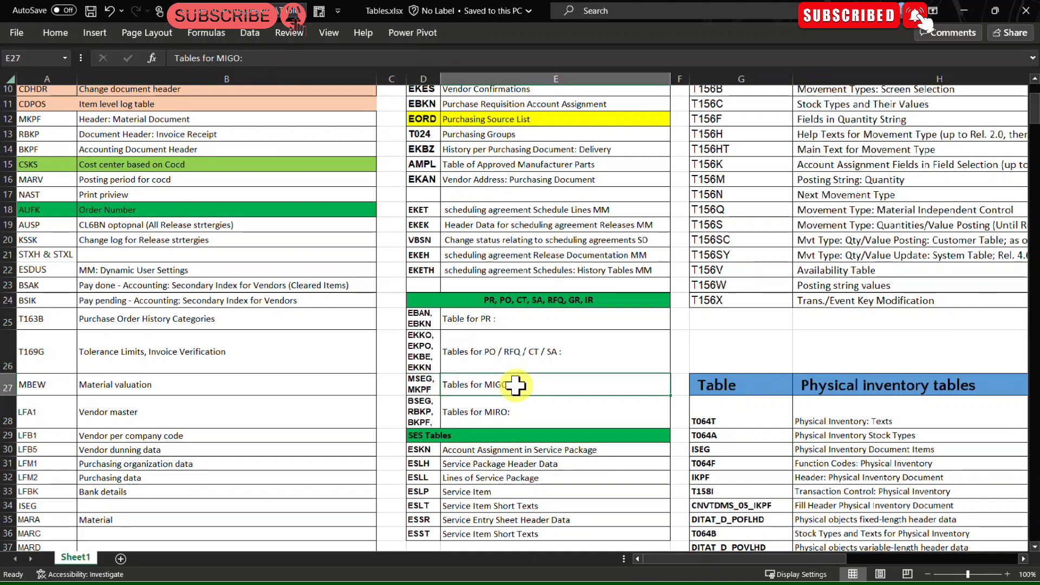
pyautogui.click(500, 418)
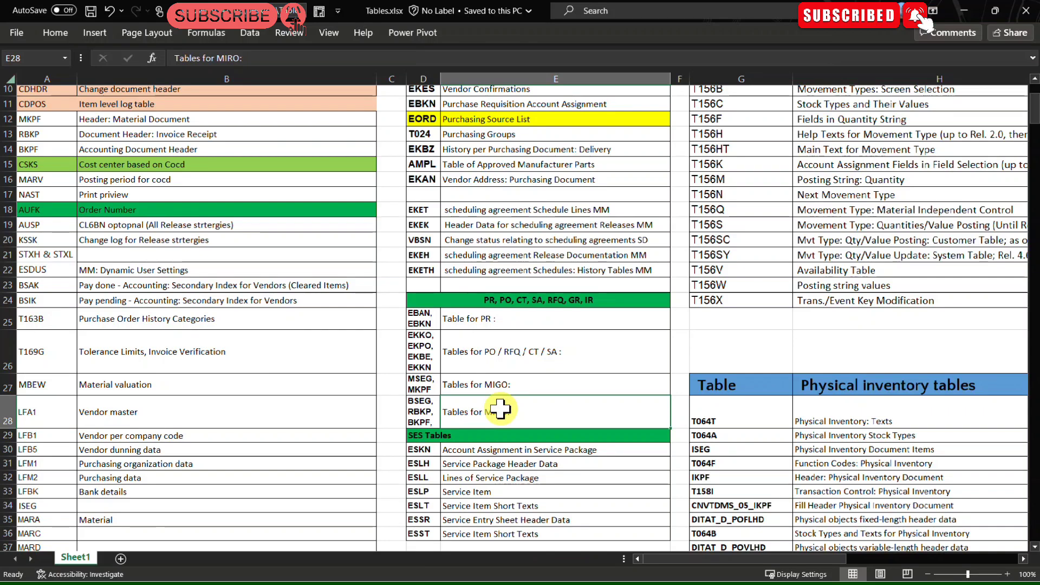
# Step: Select the SES Tables block in the spreadsheet and examine the service entry sheet tables and purchasing tables
pyautogui.scroll(-5, 501, 409)
pyautogui.moveTo(428, 180); pyautogui.dragTo(618, 268)
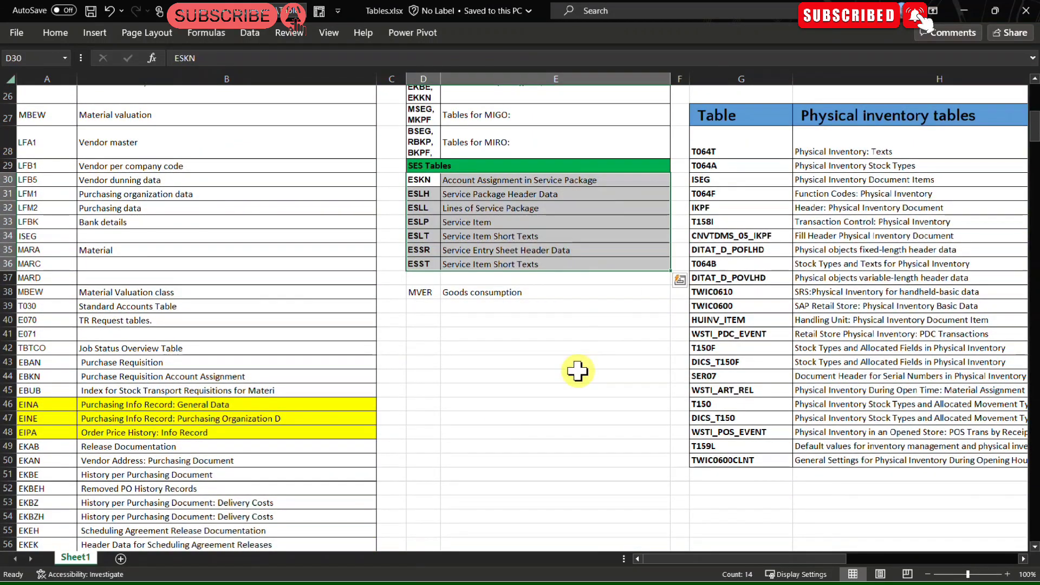
pyautogui.scroll(8, 577, 372)
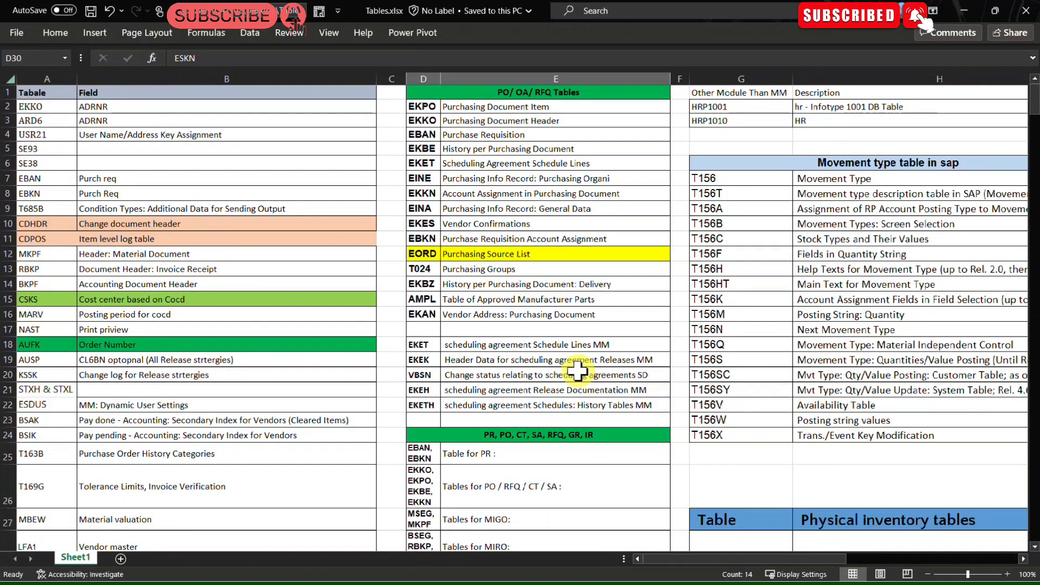
pyautogui.click(577, 373)
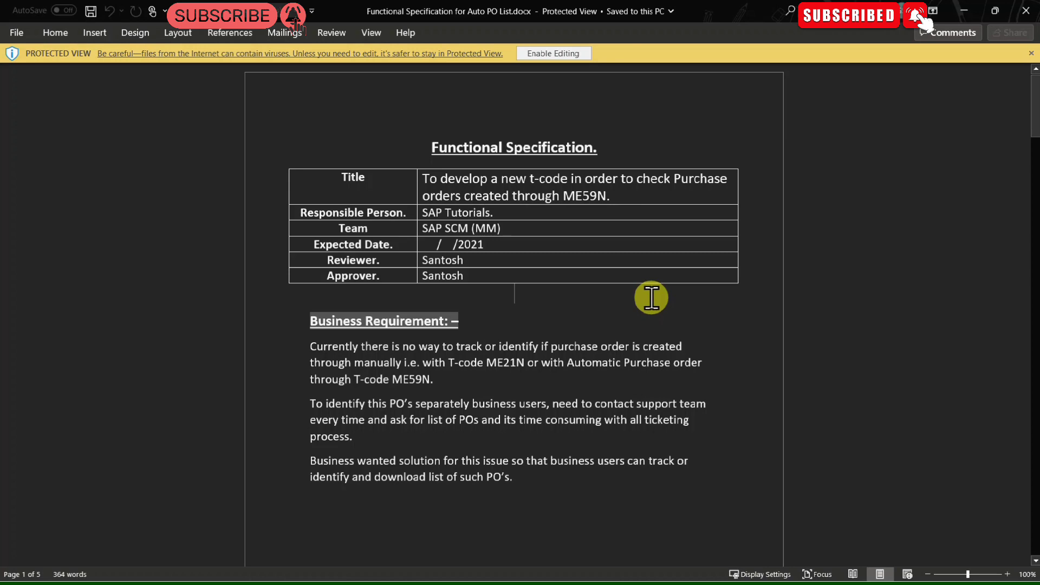
# Step: Read through the Functional Specification for Auto PO List document's business and detailed requirements
pyautogui.scroll(-4, 651, 297)
pyautogui.scroll(-11, 651, 297)
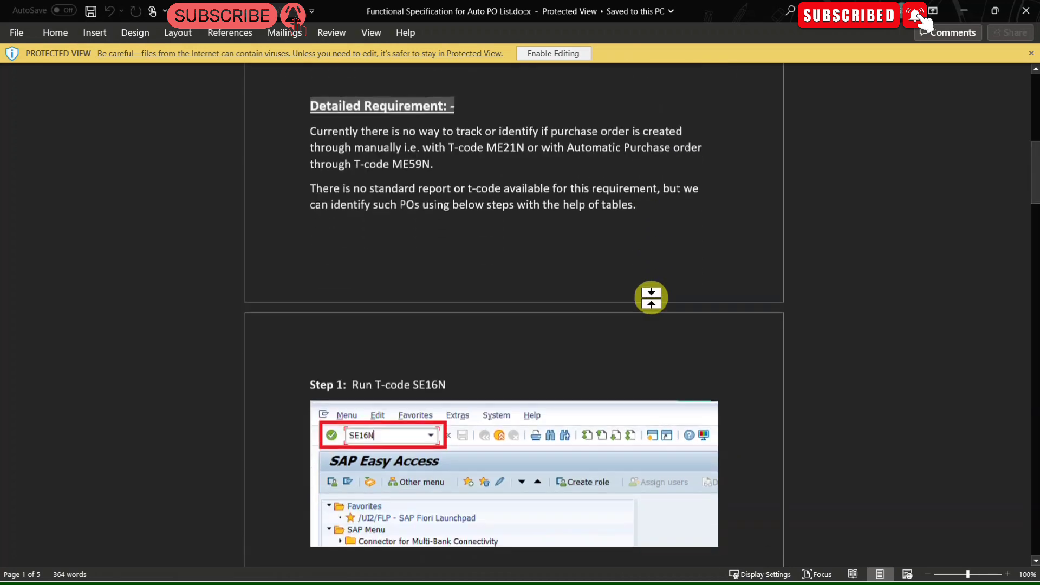
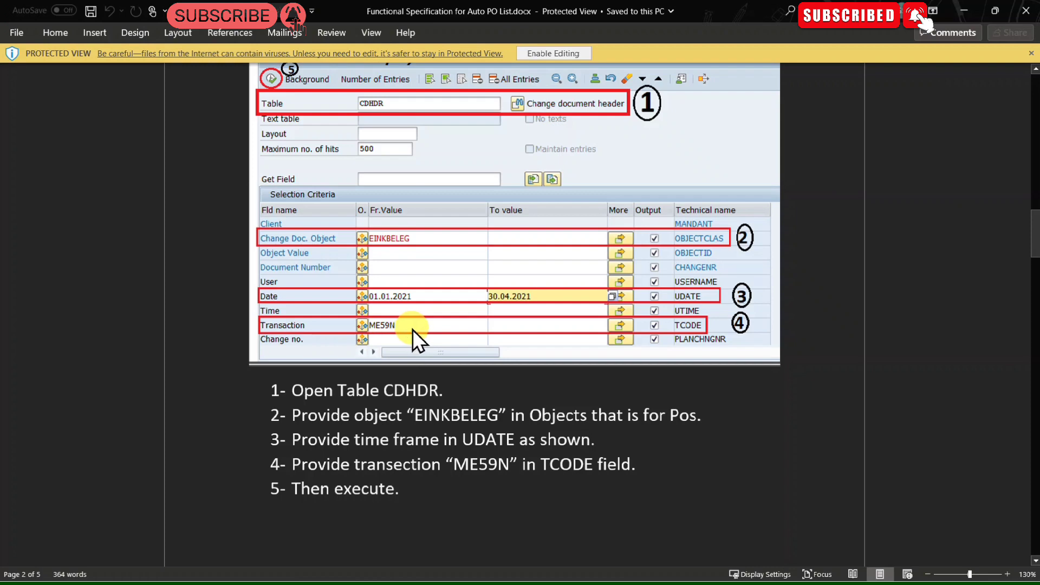
# Step: Read the specification's steps for the CDHDR and EKPO queries and its expected output format section
pyautogui.doubleClick(461, 415)
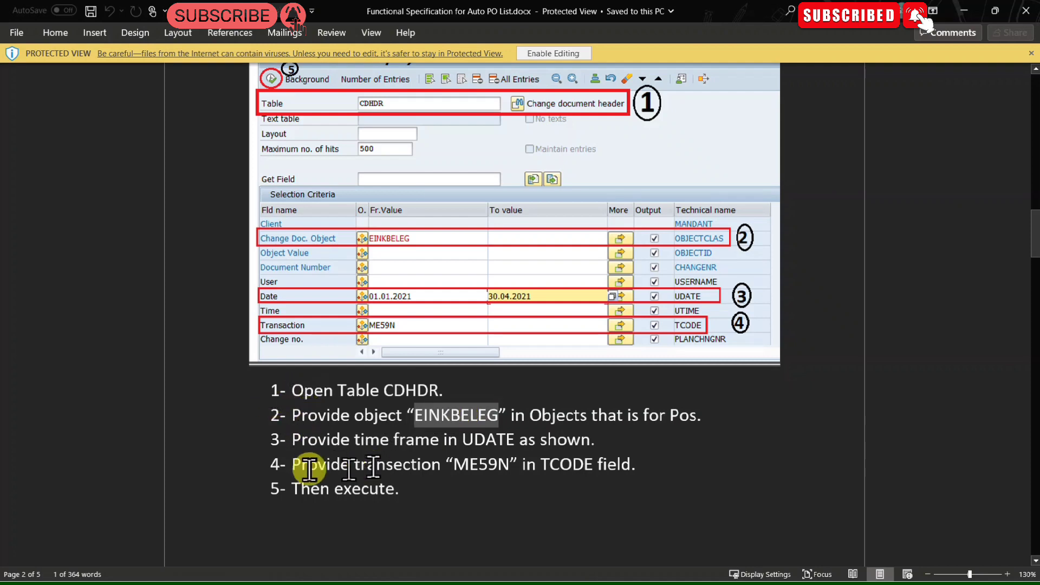
pyautogui.scroll(-5, 422, 501)
pyautogui.scroll(-2, 424, 506)
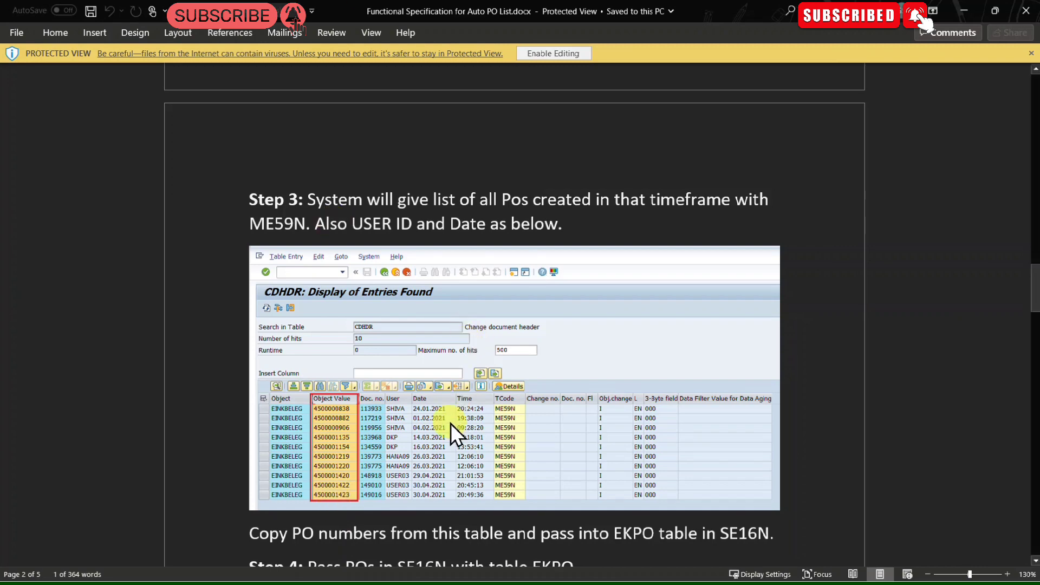
pyautogui.scroll(-5, 450, 424)
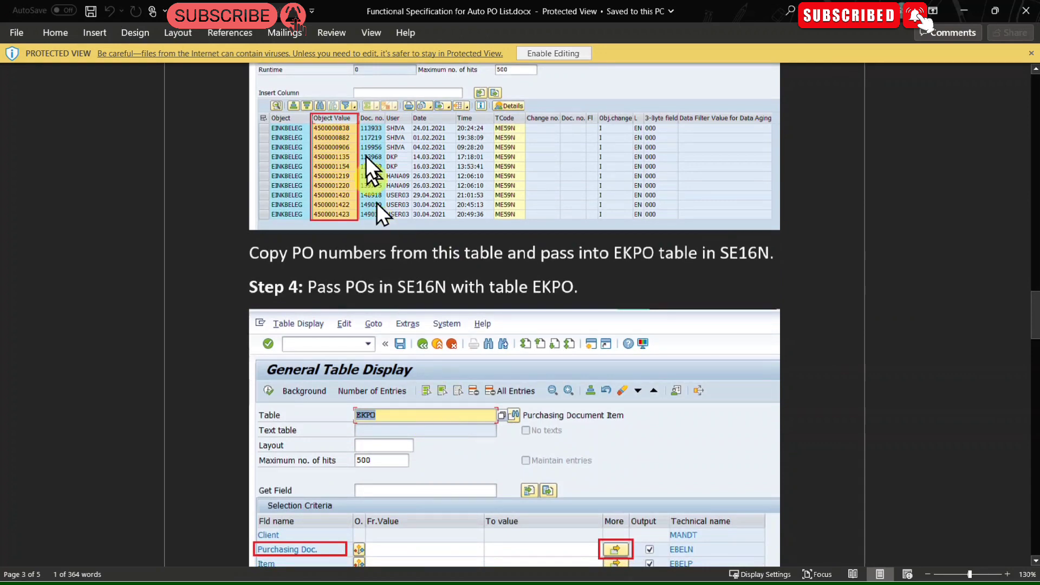
pyautogui.scroll(-3, 340, 269)
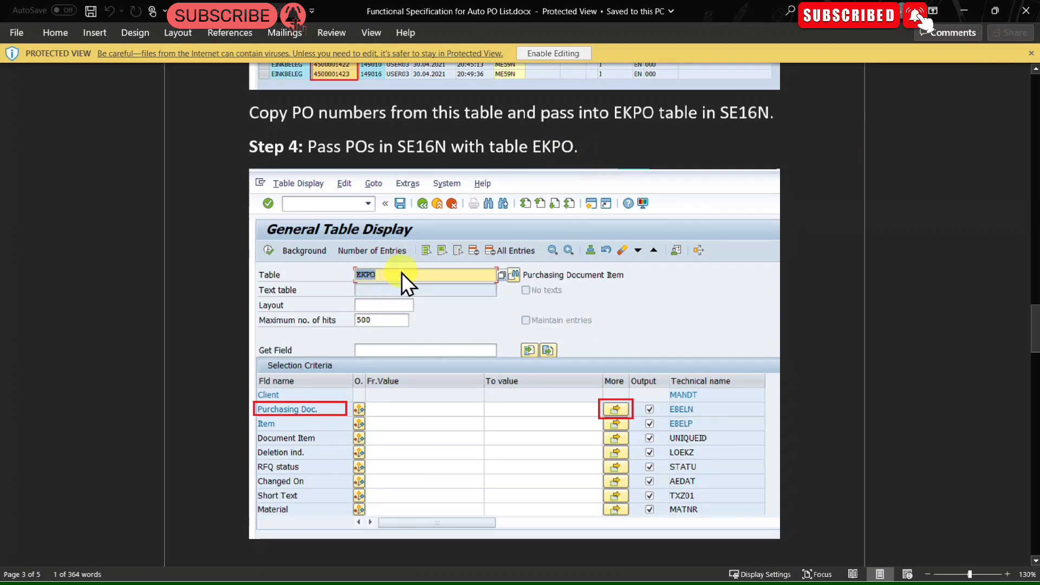
pyautogui.scroll(-12, 402, 272)
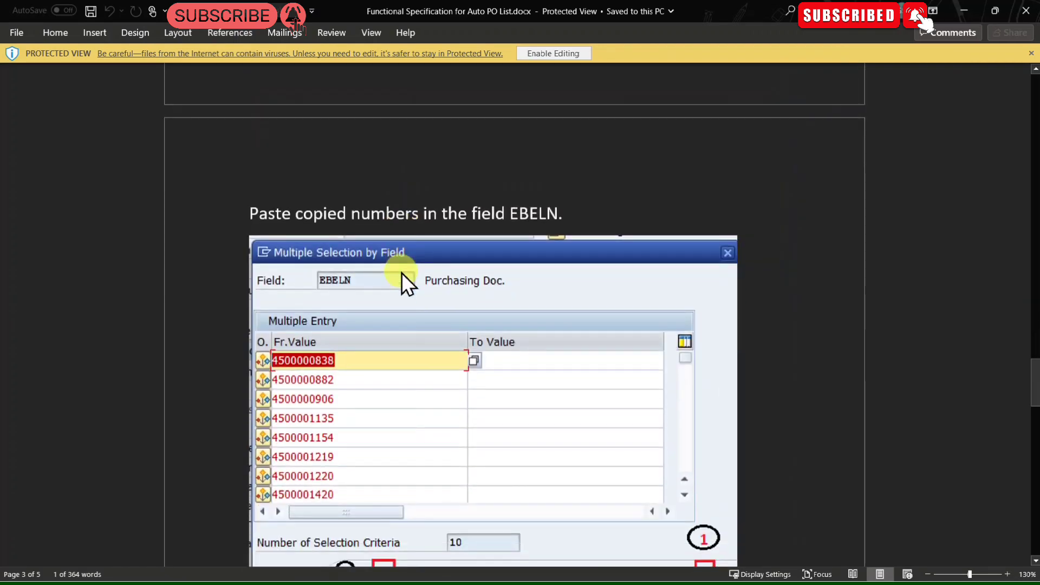
pyautogui.scroll(-9, 402, 272)
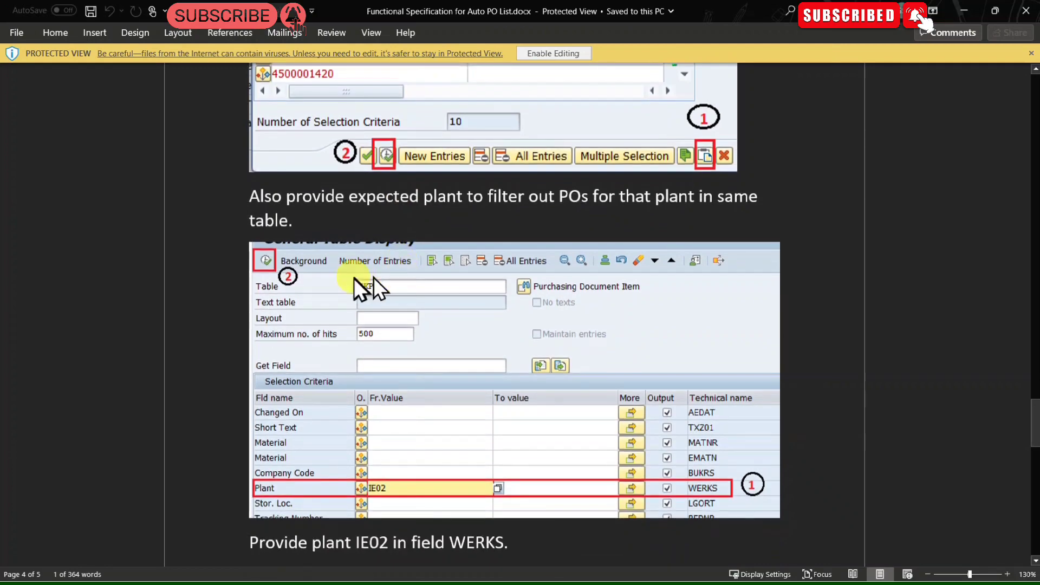
pyautogui.scroll(-3, 332, 297)
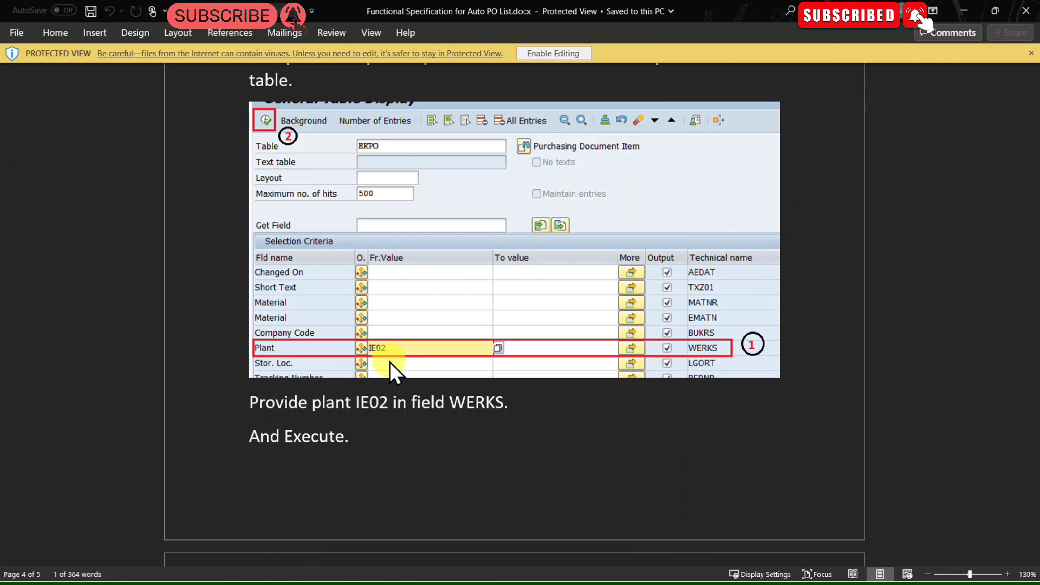
pyautogui.scroll(-10, 389, 362)
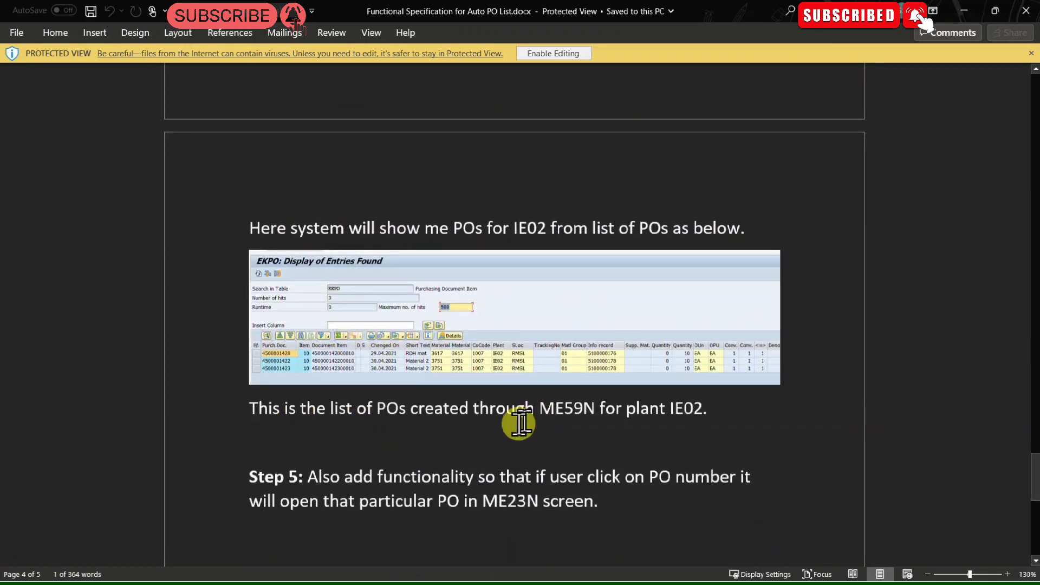
pyautogui.moveTo(697, 412); pyautogui.dragTo(636, 410)
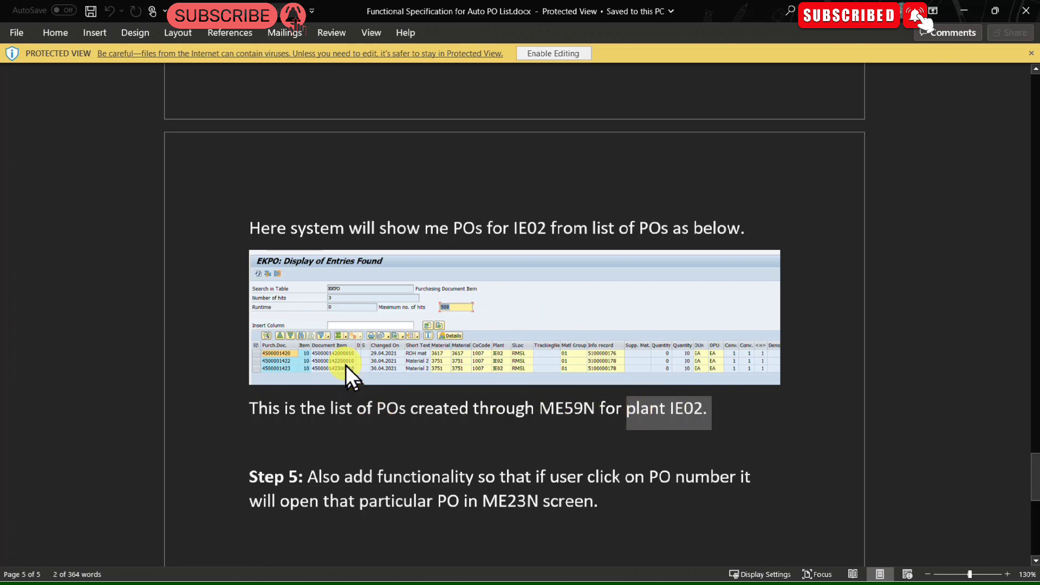
pyautogui.scroll(-3, 356, 405)
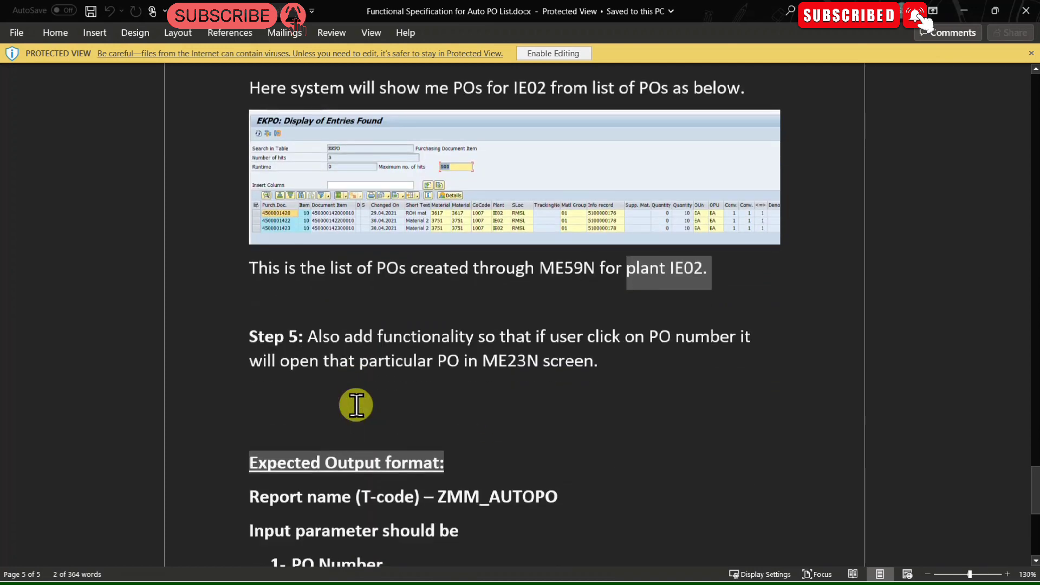
pyautogui.scroll(-3, 398, 420)
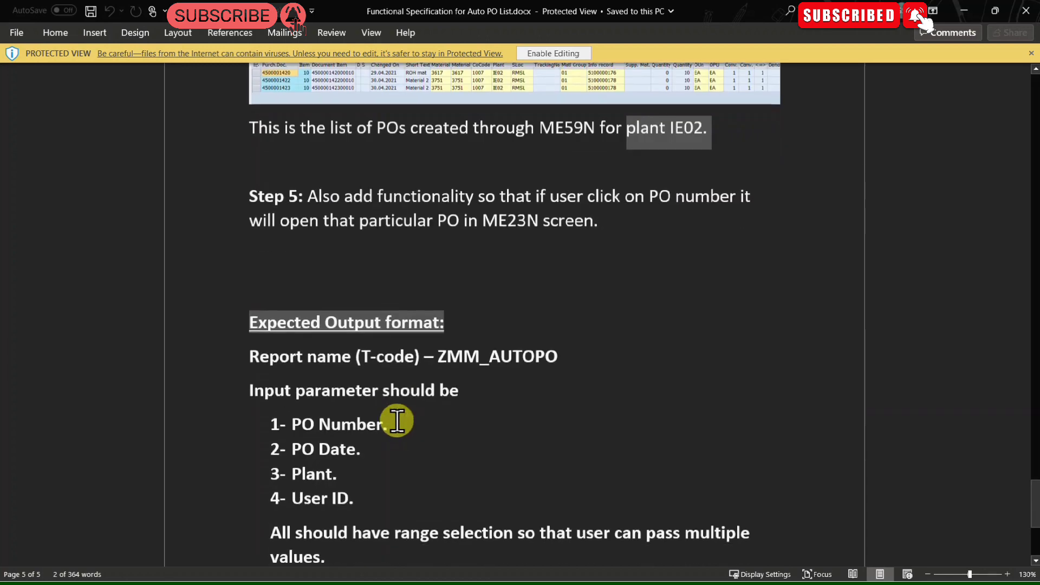
pyautogui.scroll(-6, 398, 421)
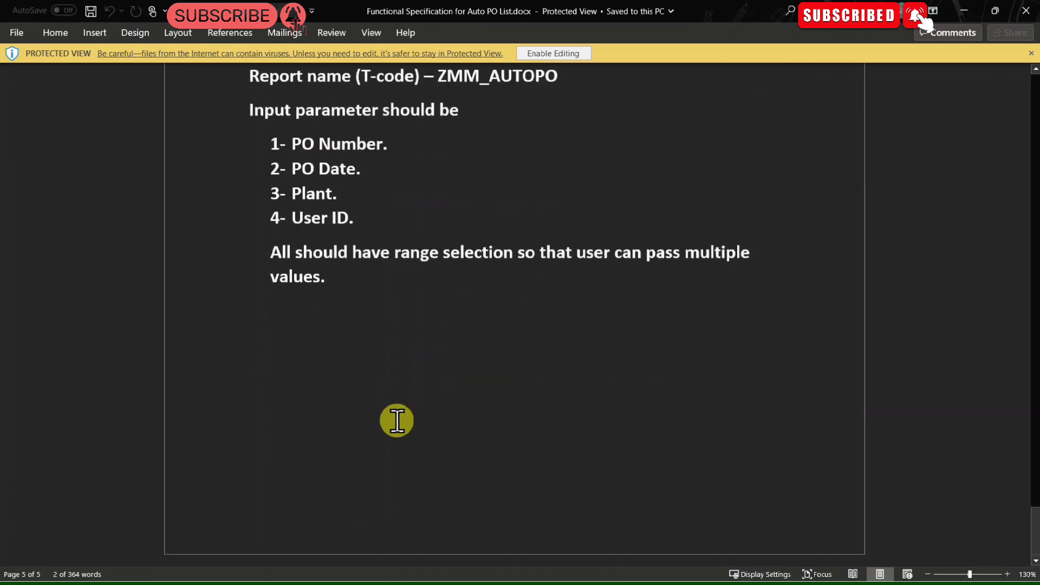
# Step: Review the specification again back up to its title page and switch to the Tables.xlsx spreadsheet
pyautogui.scroll(3, 397, 420)
pyautogui.moveTo(292, 282); pyautogui.dragTo(350, 399)
pyautogui.click(539, 498)
pyautogui.scroll(-3, 539, 499)
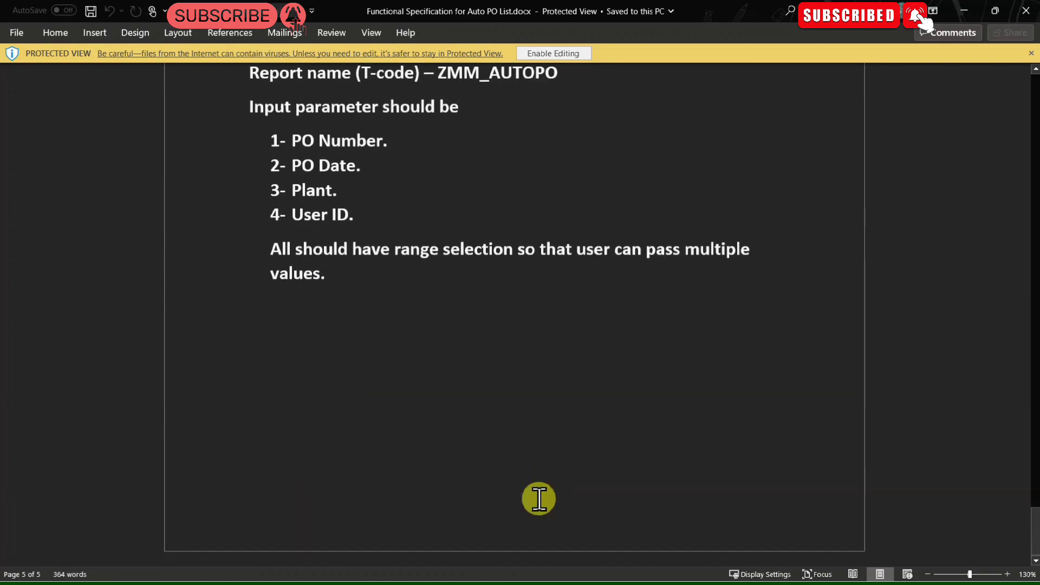
pyautogui.scroll(20, 541, 499)
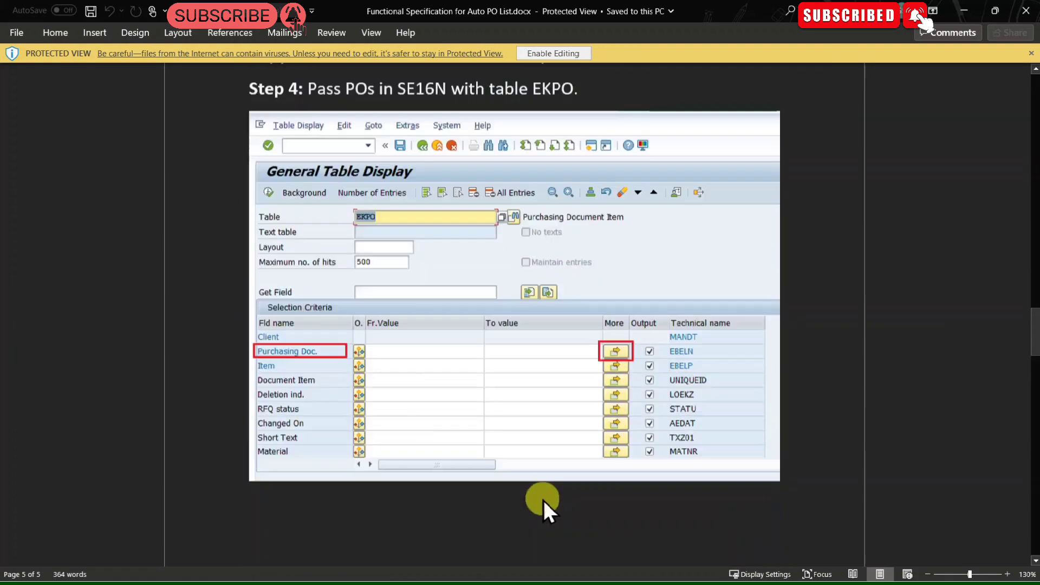
pyautogui.scroll(10, 548, 440)
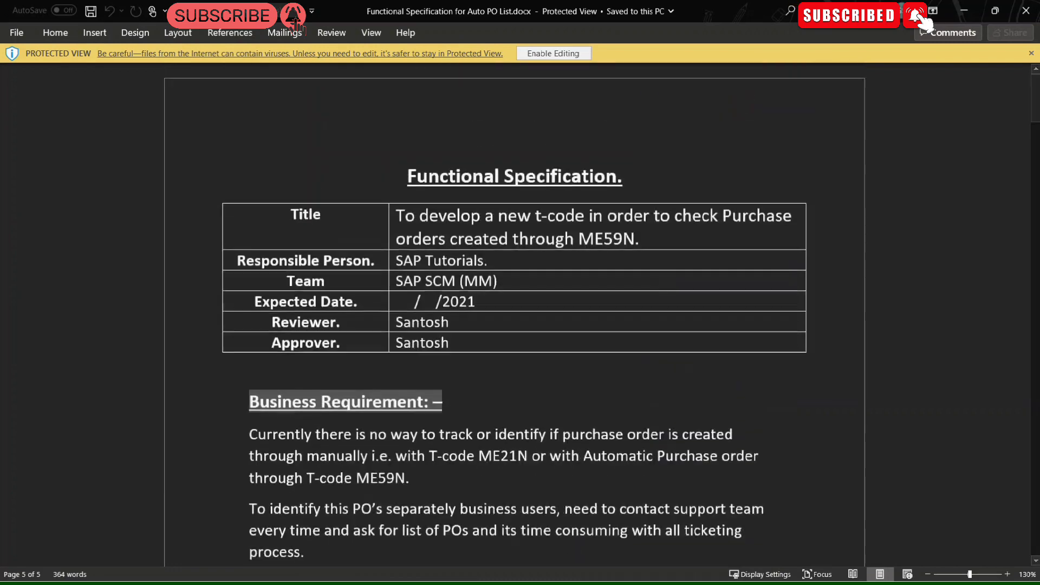
pyautogui.click(962, 12)
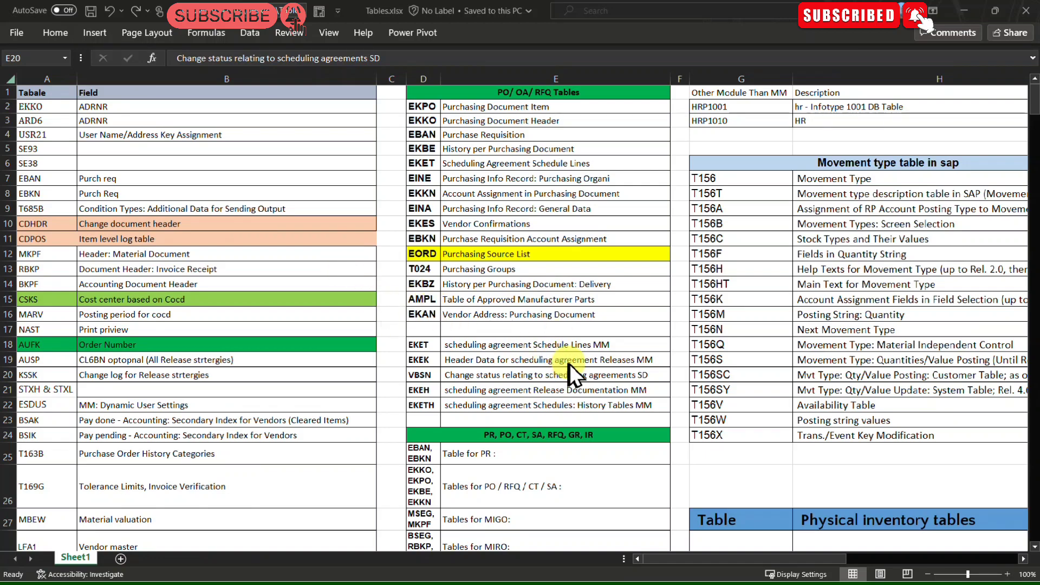
# Step: Examine the CDHDR entry and the PR, PO/RFQ/CT/SA, MIGO and MIRO table groups in the spreadsheet
pyautogui.scroll(-8, 570, 364)
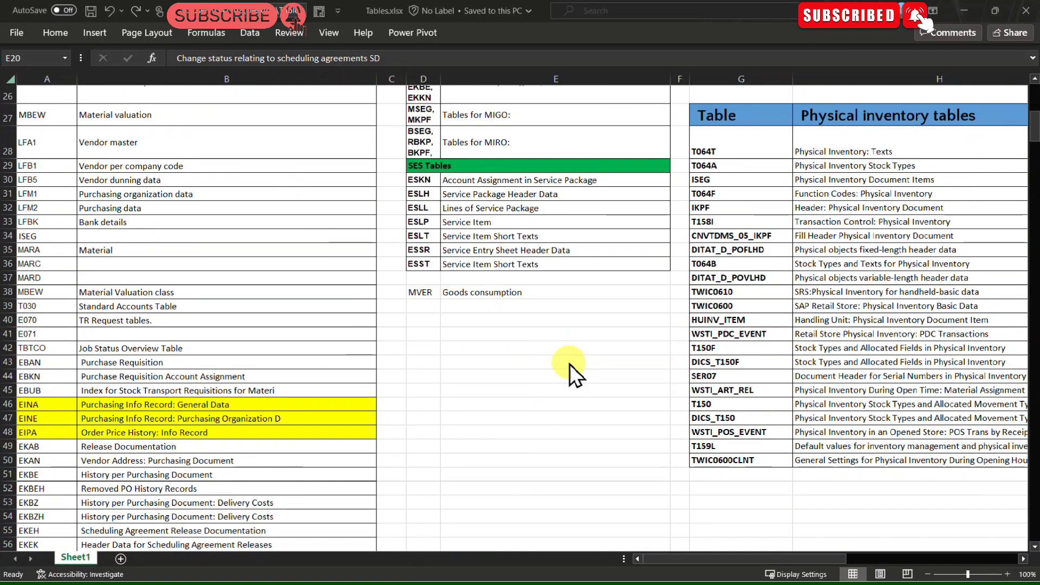
pyautogui.scroll(8, 570, 363)
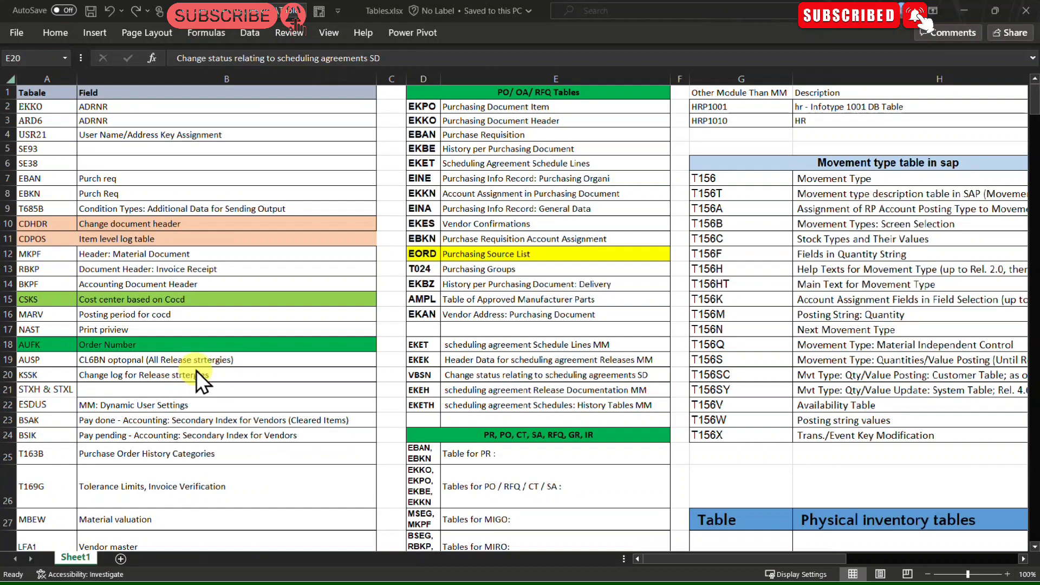
pyautogui.click(41, 223)
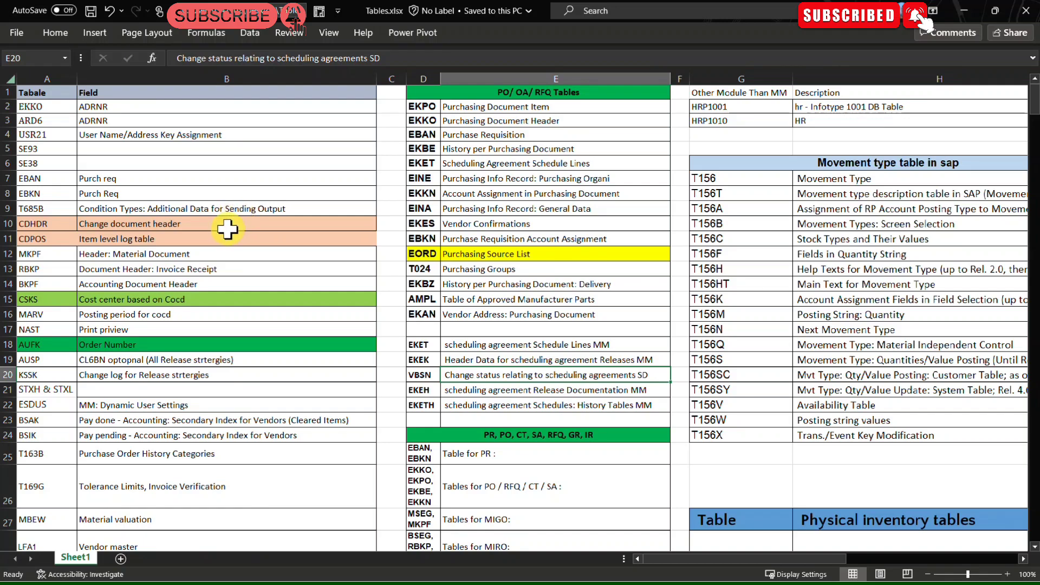
pyautogui.scroll(-3, 641, 418)
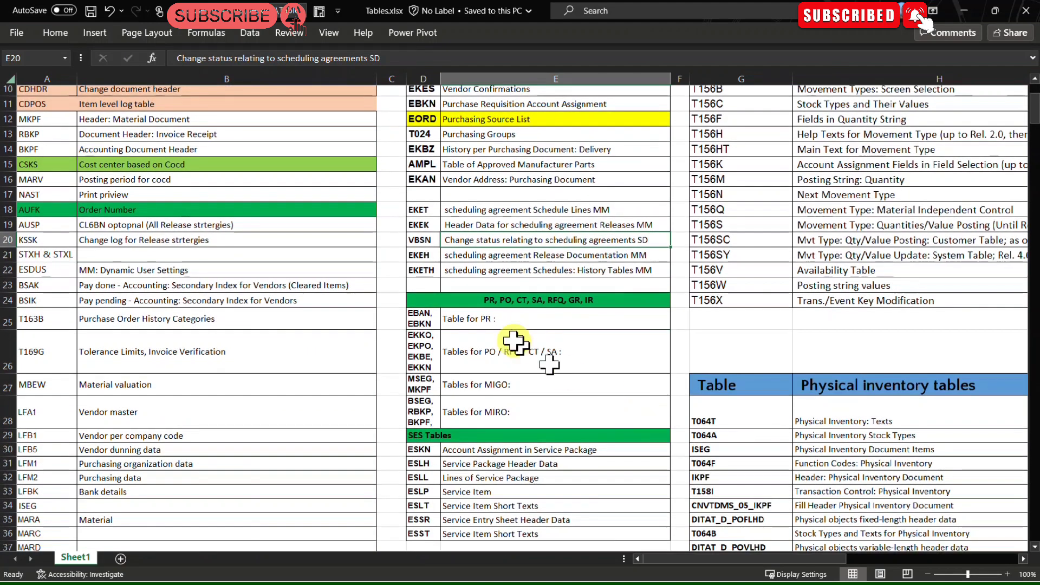
pyautogui.moveTo(467, 316); pyautogui.dragTo(427, 414)
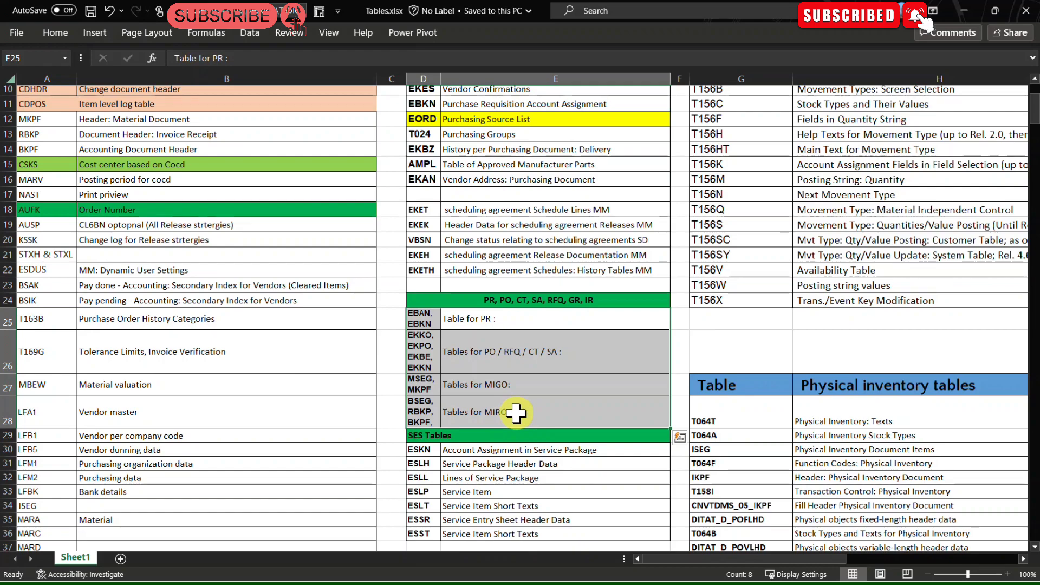
pyautogui.click(548, 450)
pyautogui.moveTo(699, 558); pyautogui.dragTo(749, 550)
pyautogui.scroll(-8, 627, 443)
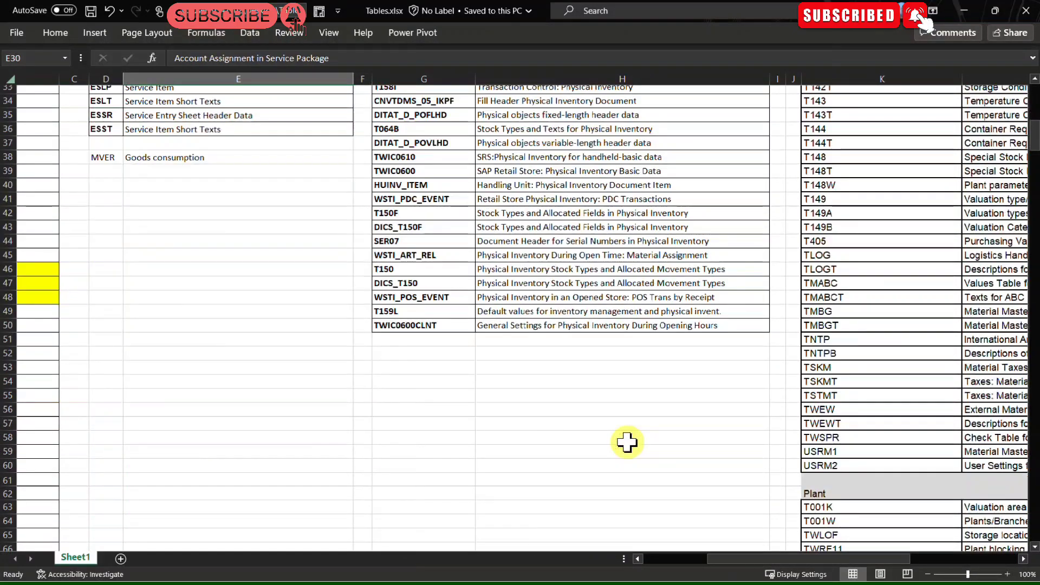
pyautogui.scroll(11, 627, 443)
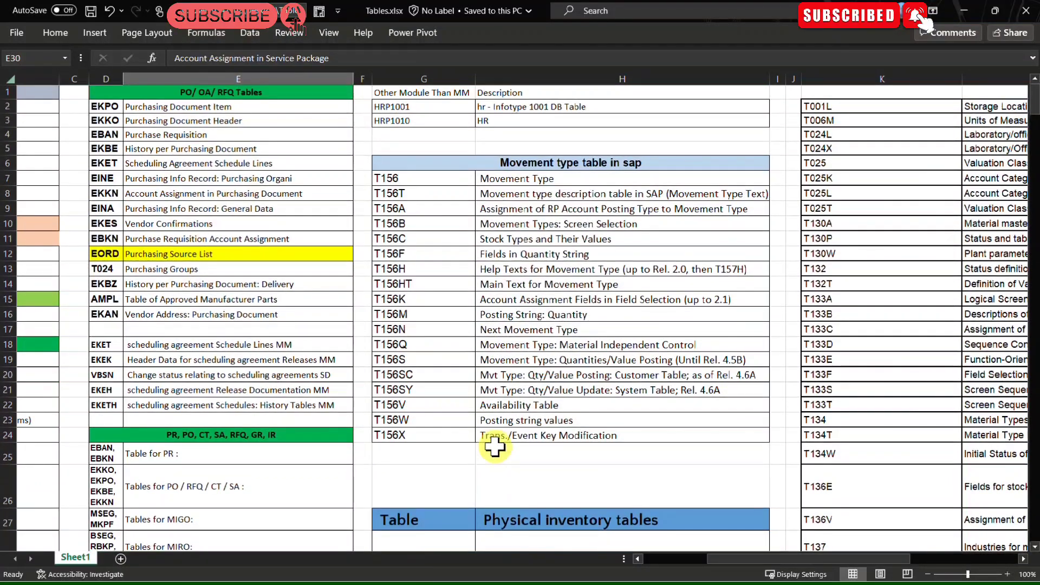
# Step: Select the movement type table block and browse the neighbouring list of configuration tables
pyautogui.moveTo(417, 163); pyautogui.dragTo(543, 430)
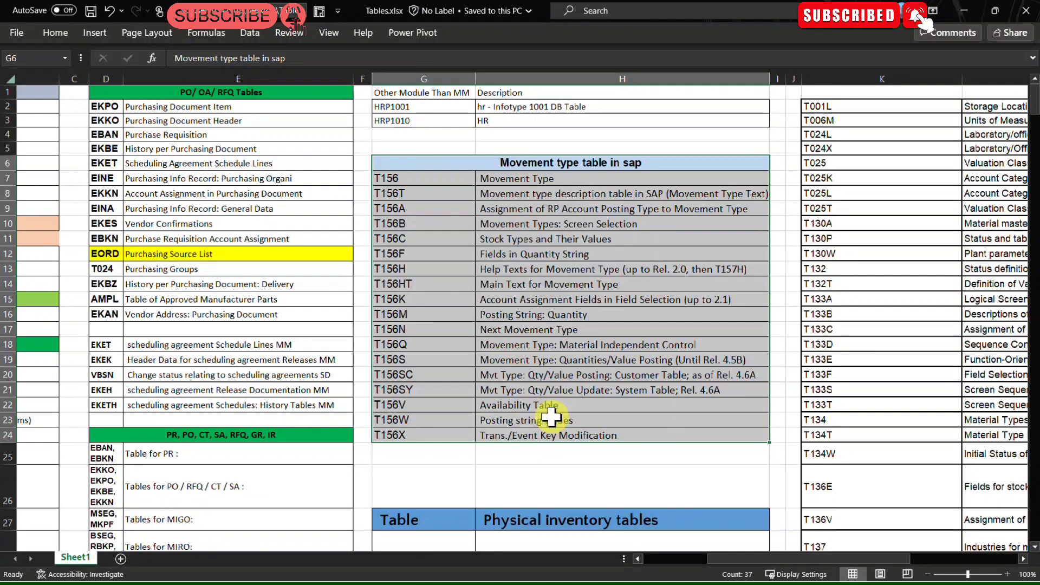
pyautogui.click(758, 574)
pyautogui.moveTo(897, 559); pyautogui.dragTo(957, 554)
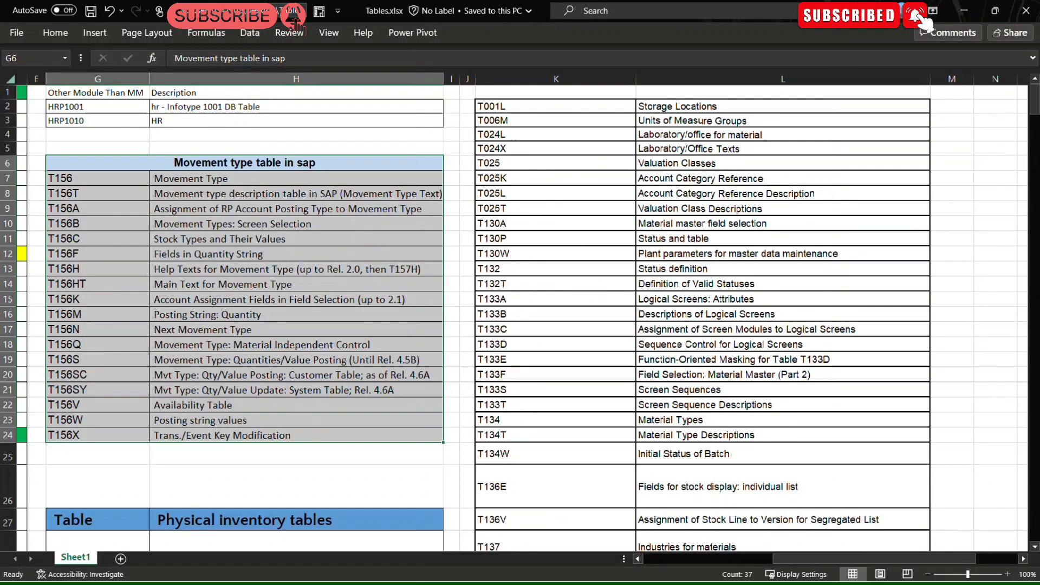
pyautogui.click(478, 0)
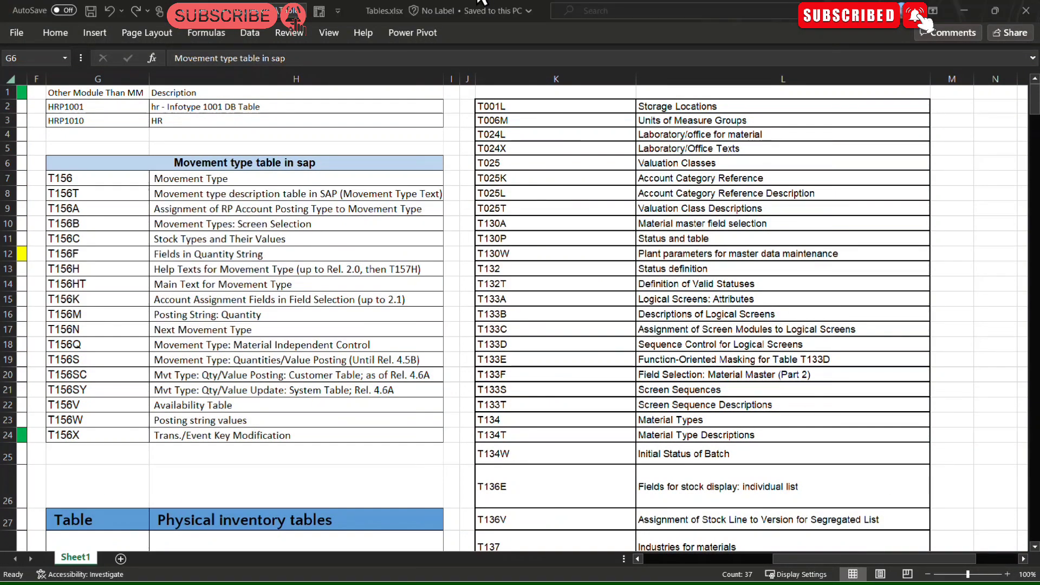
pyautogui.click(610, 336)
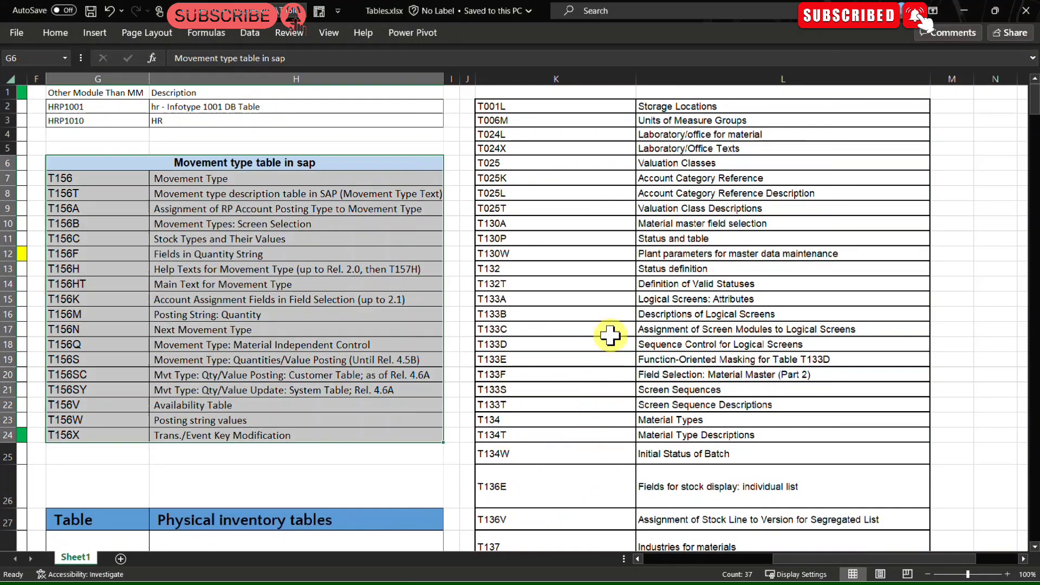
pyautogui.click(534, 175)
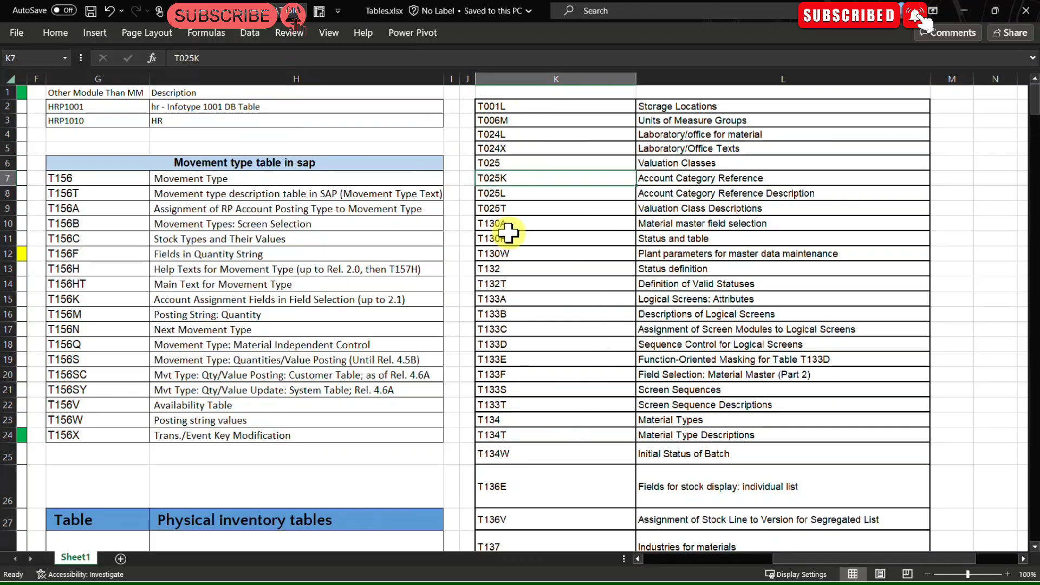
# Step: Switch to SAP and open transaction SE16N
pyautogui.hotkey('alt', 'Tab')
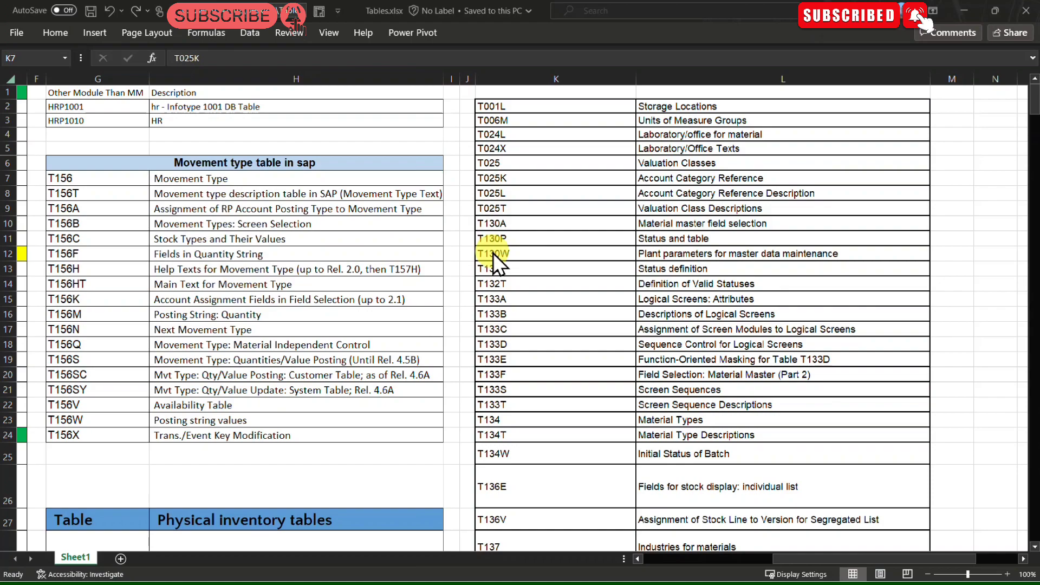
pyautogui.hotkey('alt', 'Tab')
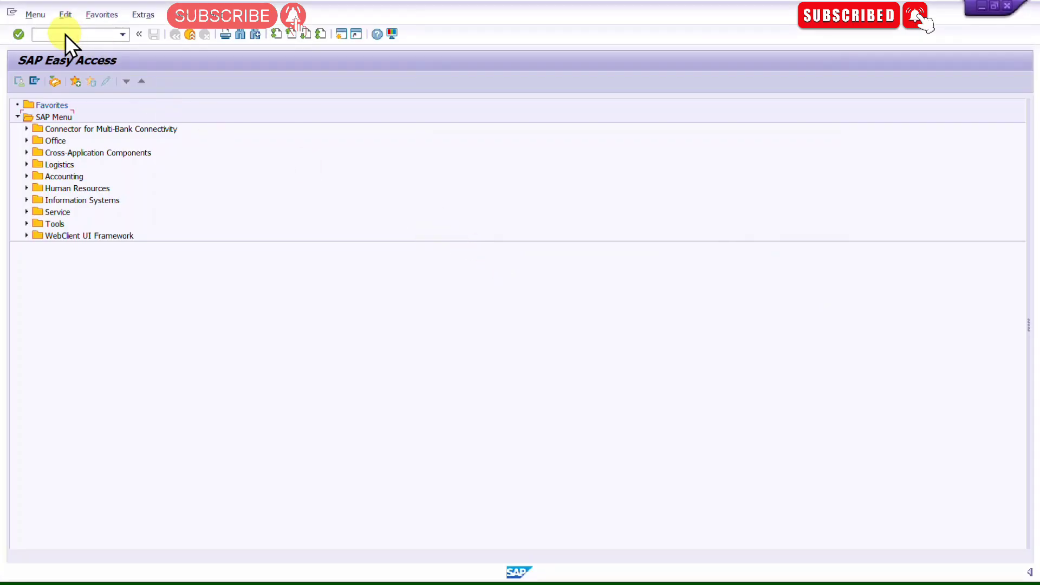
pyautogui.click(64, 34)
pyautogui.write('SE16N')
pyautogui.press('Return')
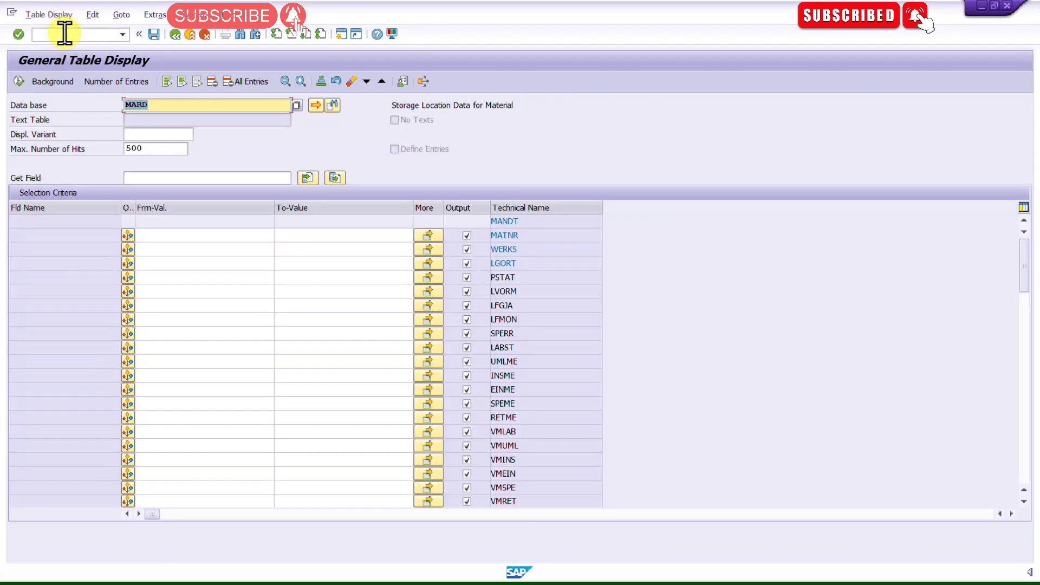
# Step: Open table T001K in the General Table Display
pyautogui.press('BackSpace')
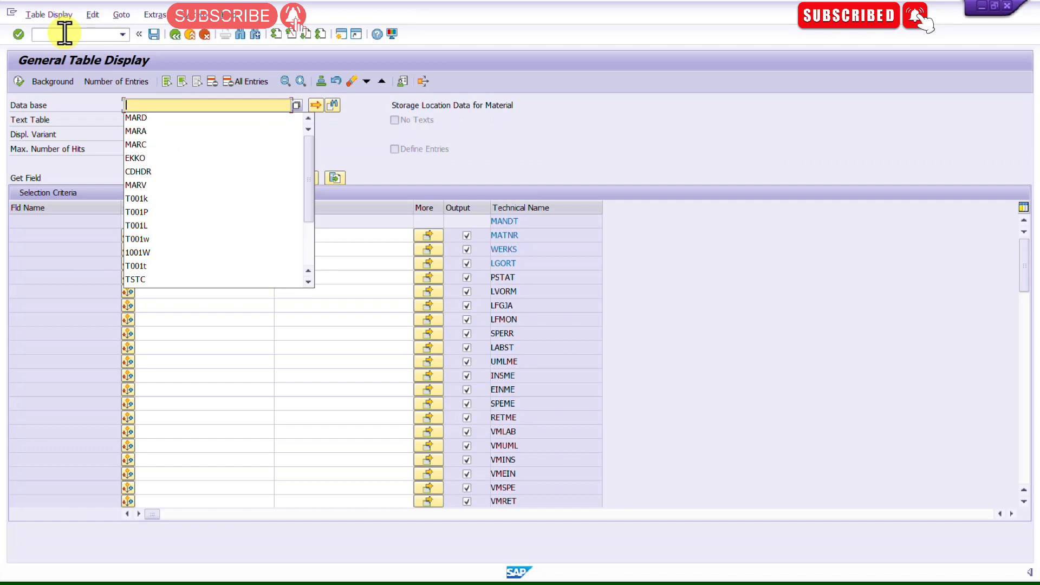
pyautogui.write('T')
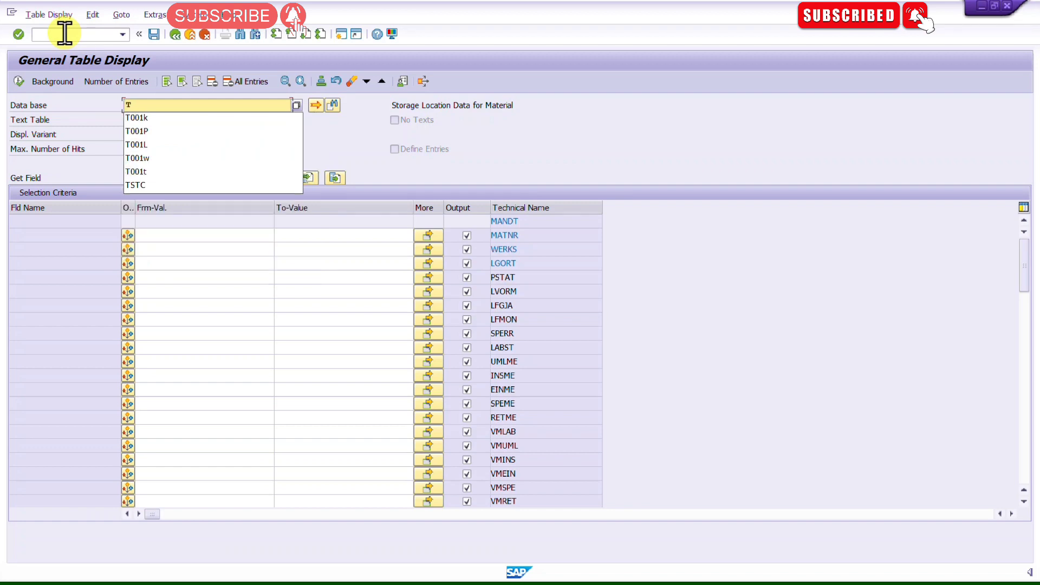
pyautogui.write('00')
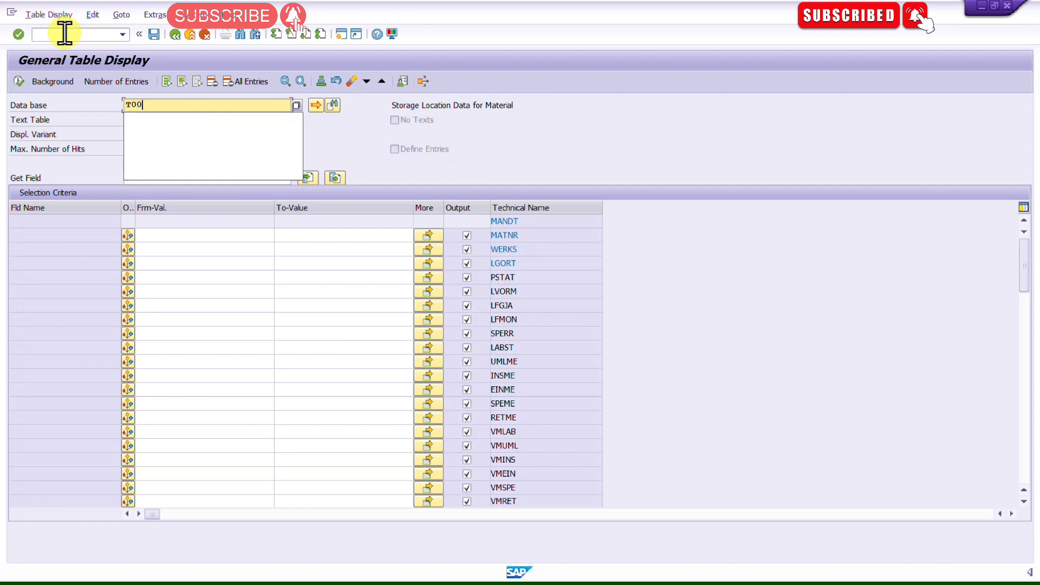
pyautogui.write('1')
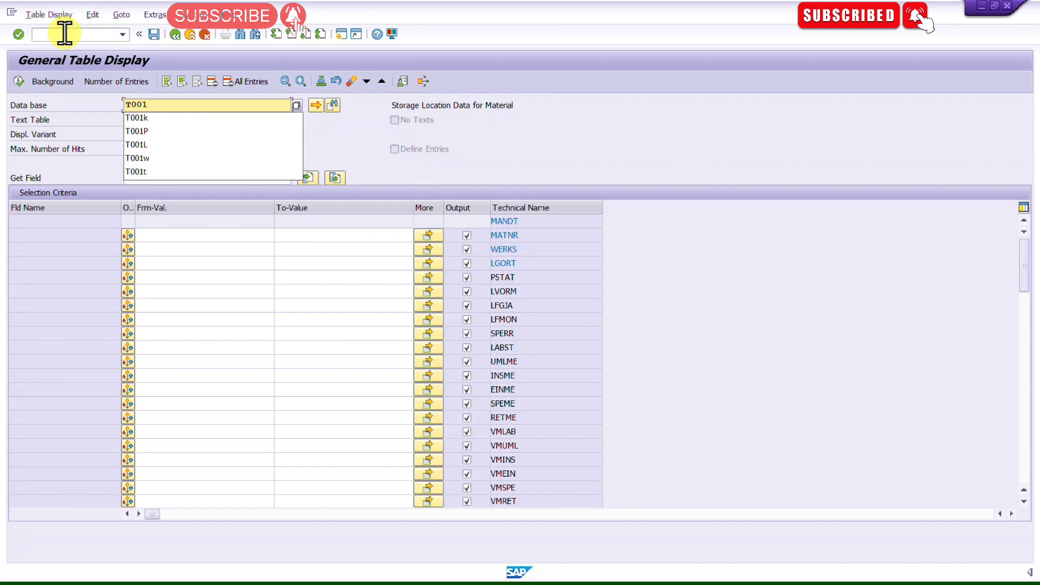
pyautogui.write('l')
pyautogui.press('BackSpace')
pyautogui.write('k')
pyautogui.press('Return')
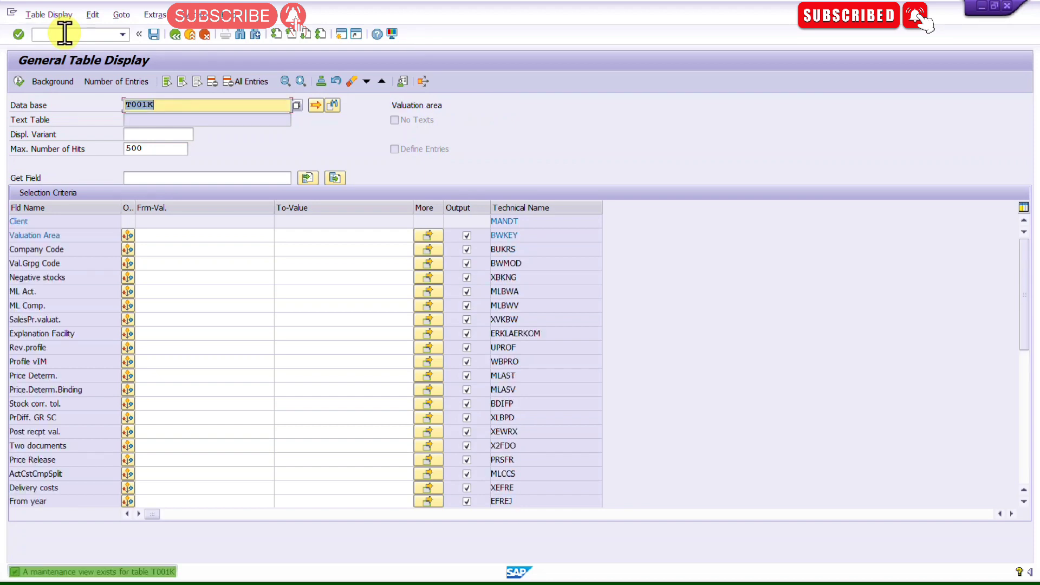
# Step: Clear the maximum number of hits limit for the T001K query
pyautogui.click(149, 236)
pyautogui.click(152, 250)
pyautogui.doubleClick(170, 149)
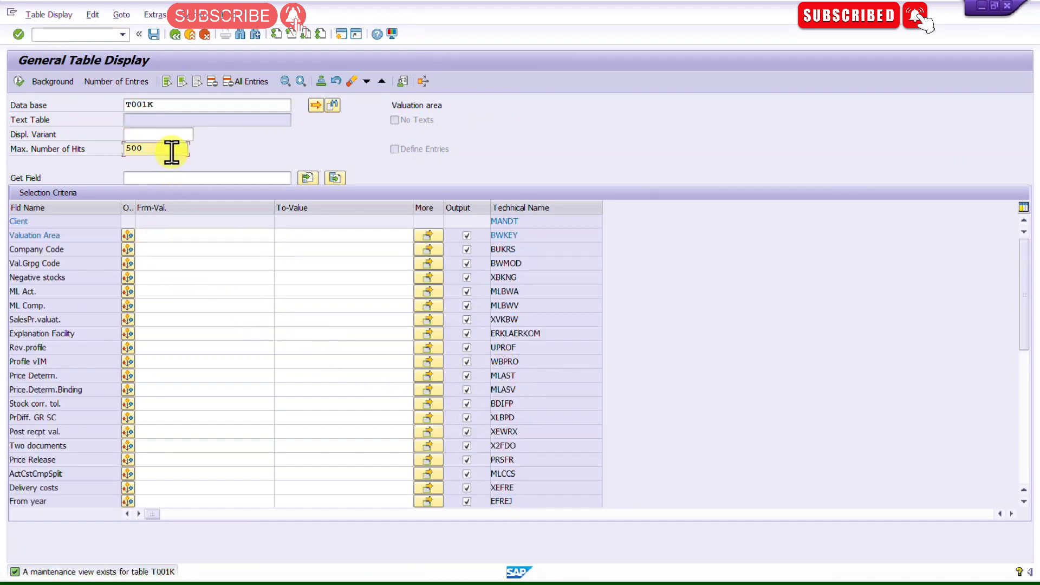
pyautogui.press('BackSpace')
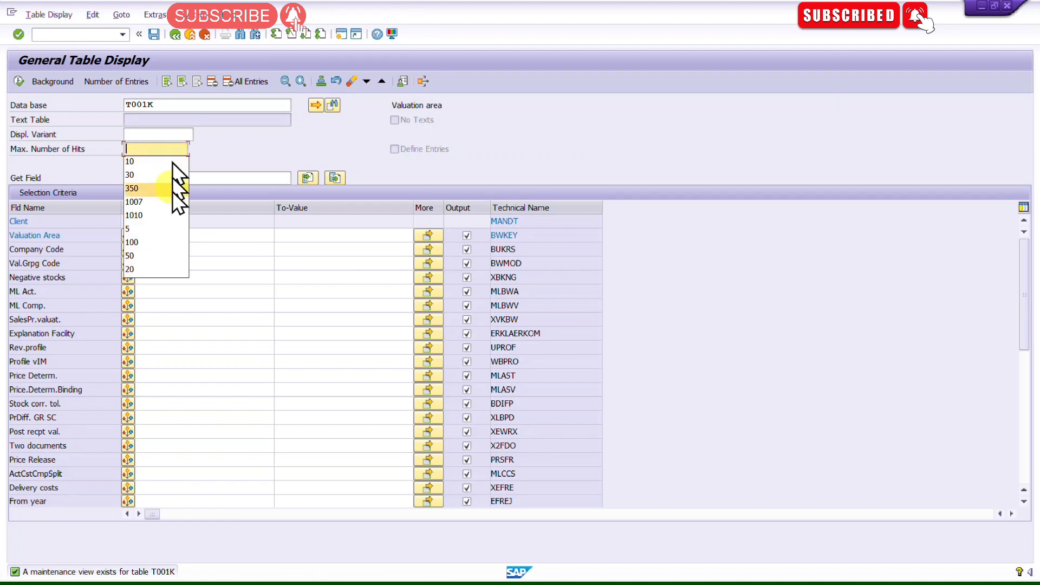
pyautogui.click(236, 258)
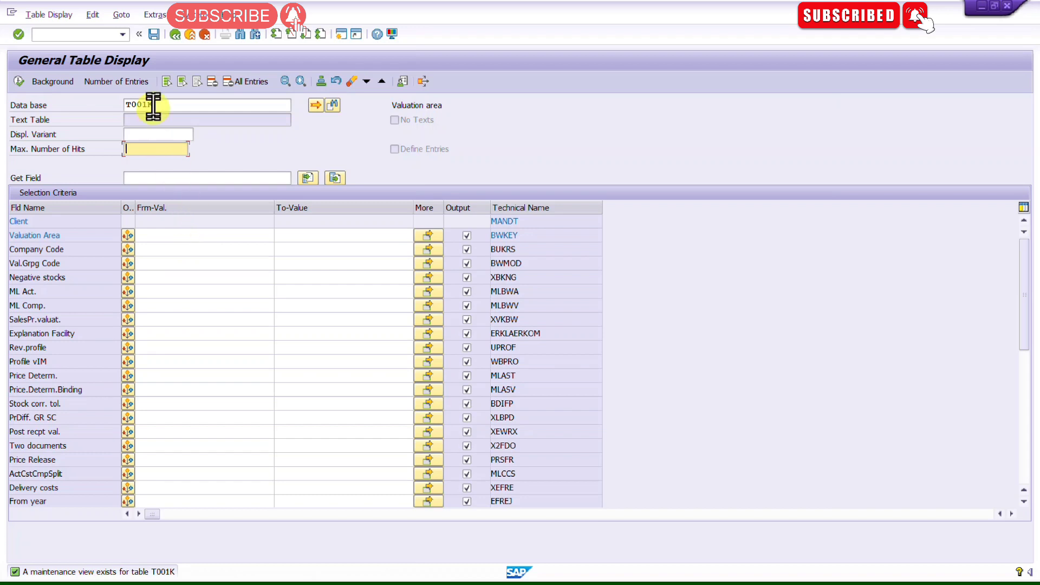
# Step: Check the number of entries in table T001K and close the count dialog
pyautogui.moveTo(169, 103); pyautogui.dragTo(119, 101)
pyautogui.click(112, 82)
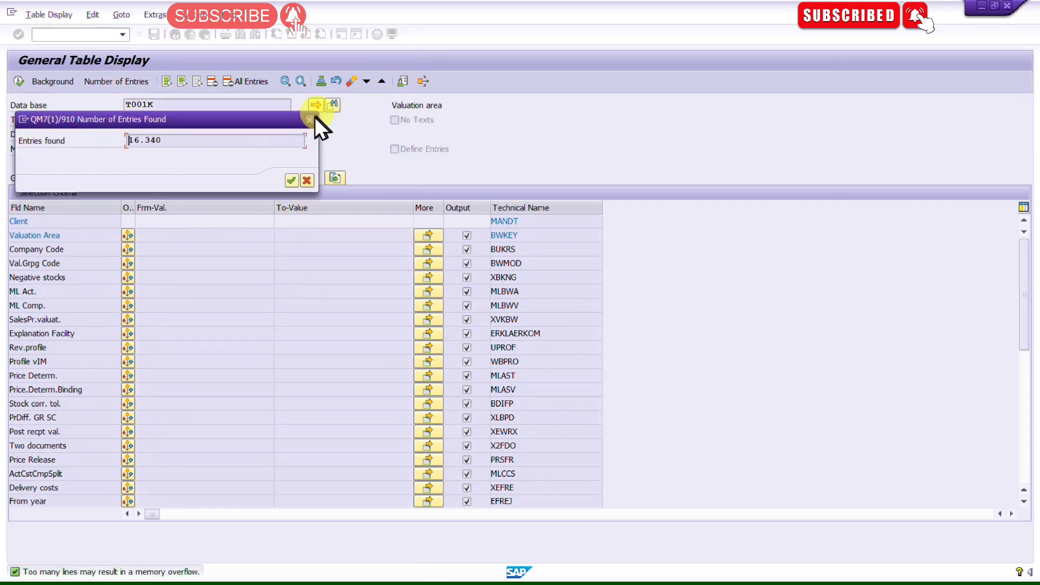
pyautogui.click(309, 120)
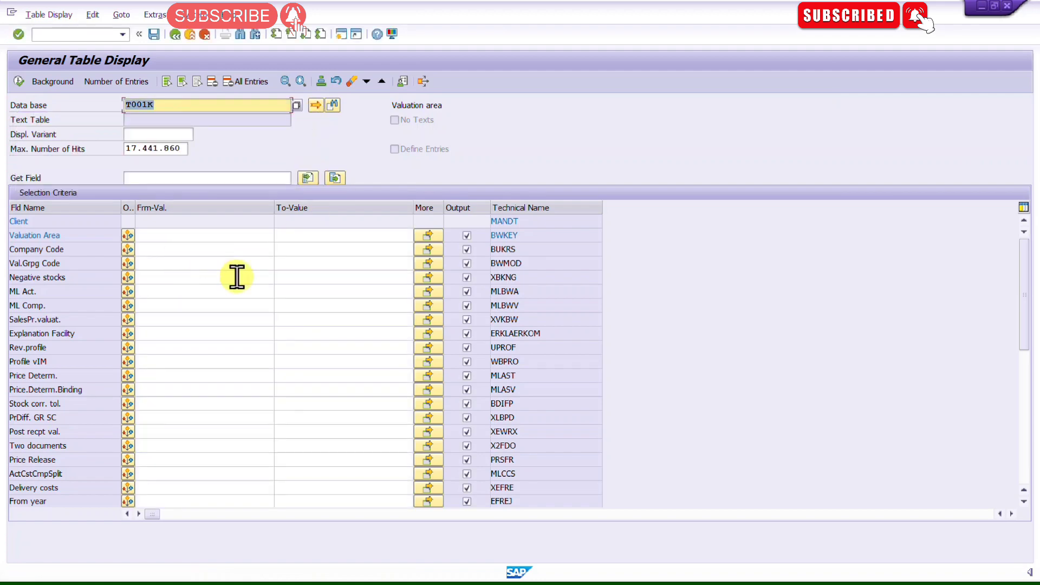
# Step: Execute the T001K query, scroll through the valuation area entries to the end, and go back
pyautogui.click(19, 82)
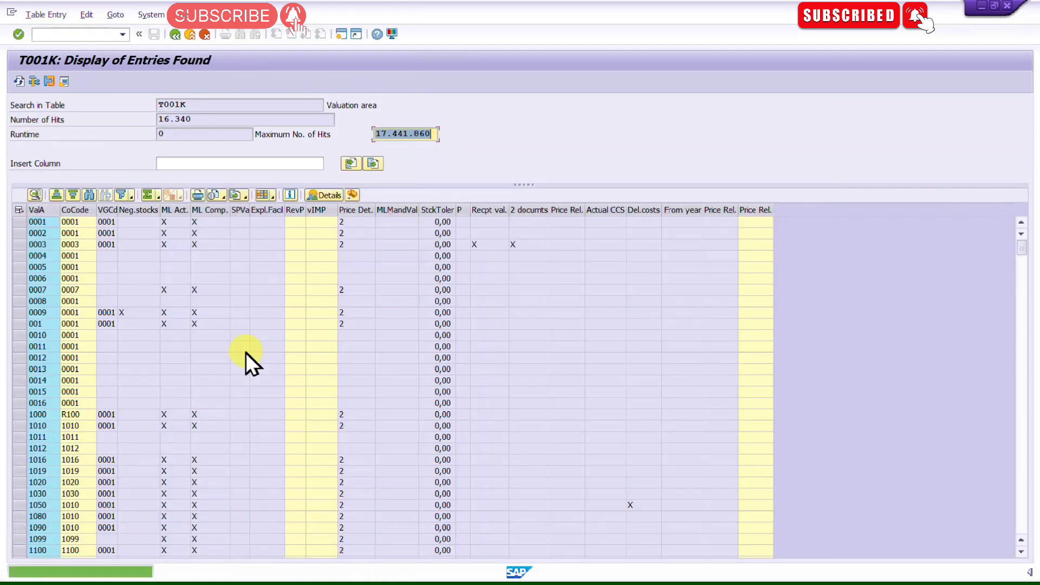
pyautogui.click(39, 223)
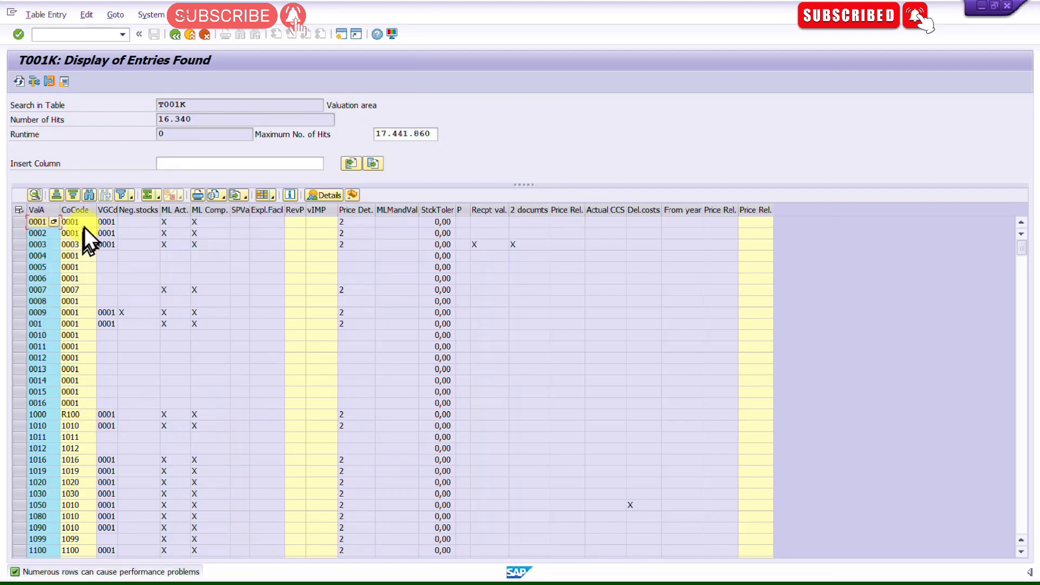
pyautogui.scroll(-11, 73, 283)
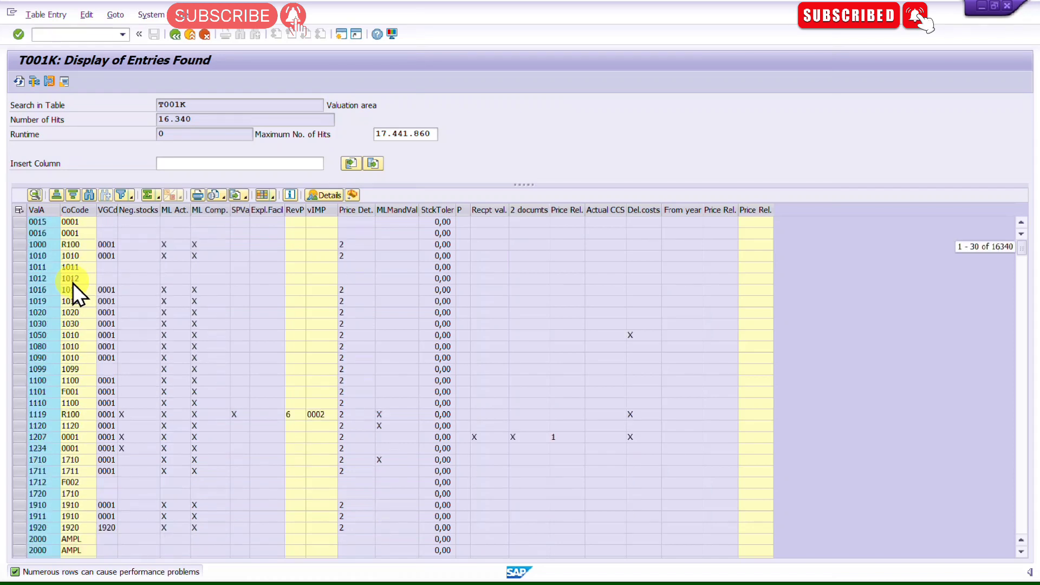
pyautogui.scroll(-5, 73, 283)
pyautogui.moveTo(1023, 248); pyautogui.dragTo(1020, 550)
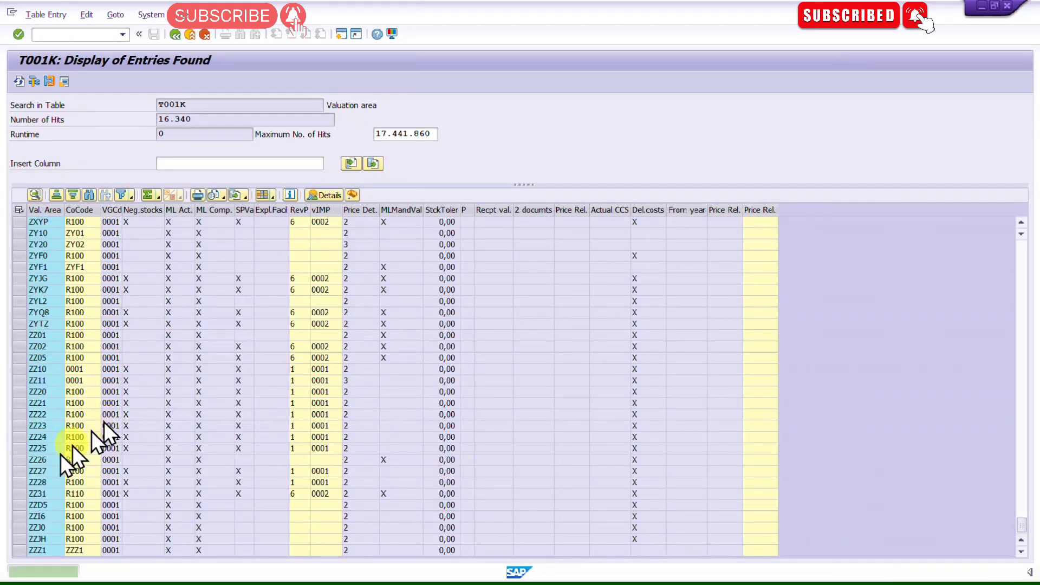
pyautogui.scroll(10, 43, 450)
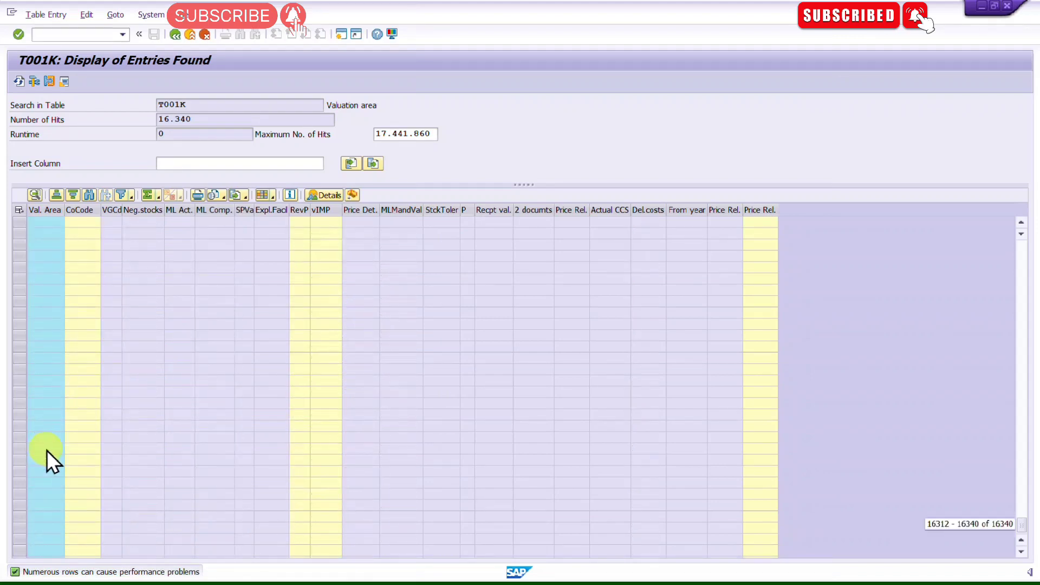
pyautogui.click(177, 37)
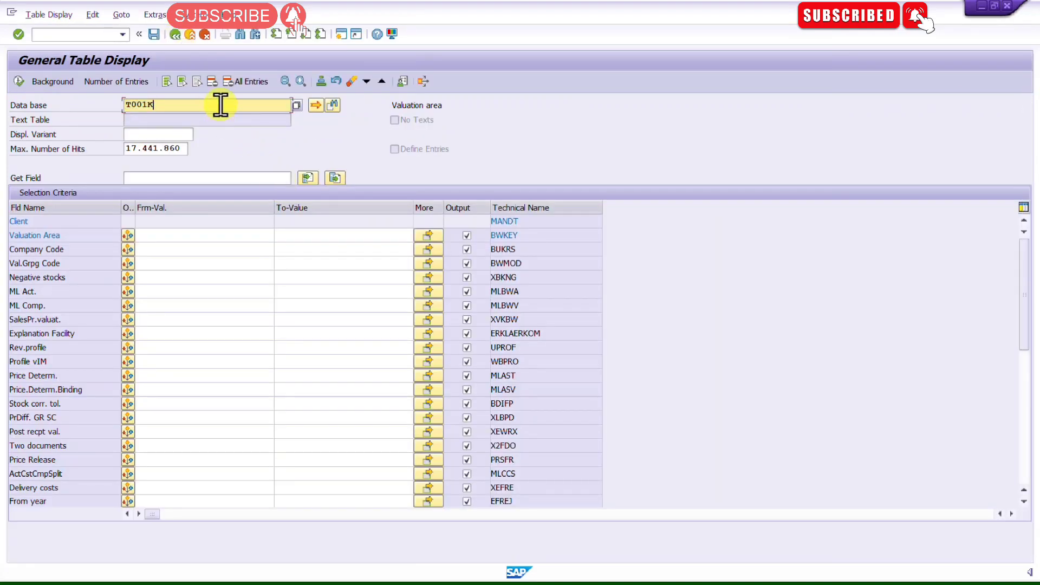
# Step: Switch the table to T001L and restrict Plant to 0001
pyautogui.press('BackSpace')
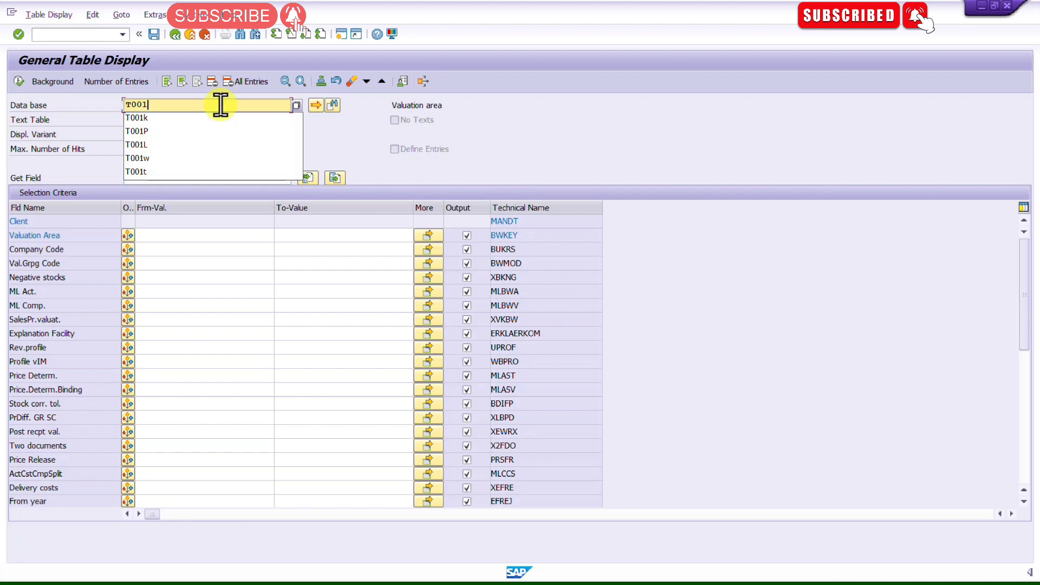
pyautogui.write('L')
pyautogui.press('Return')
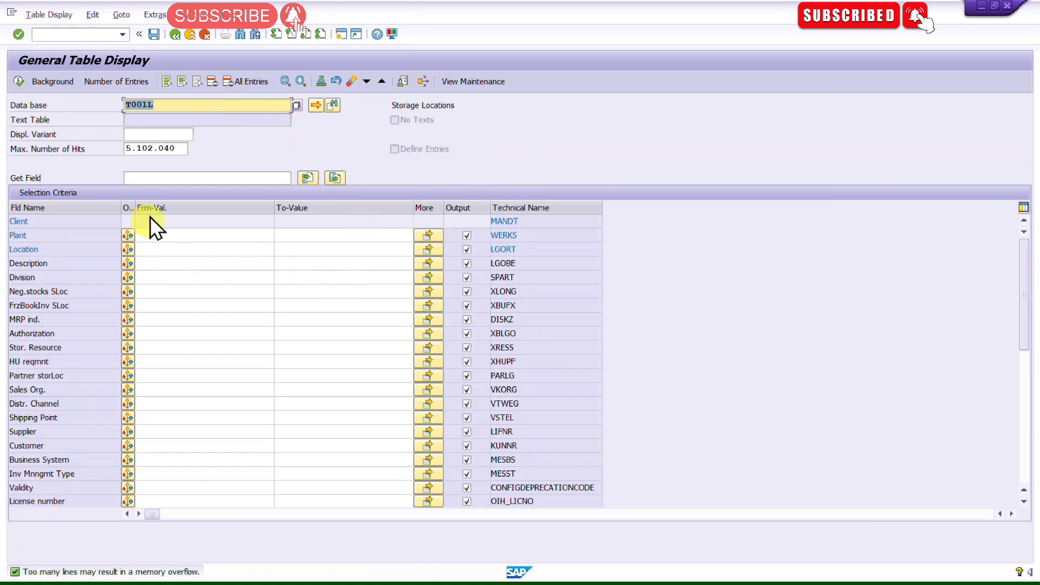
pyautogui.click(176, 235)
pyautogui.write('0001')
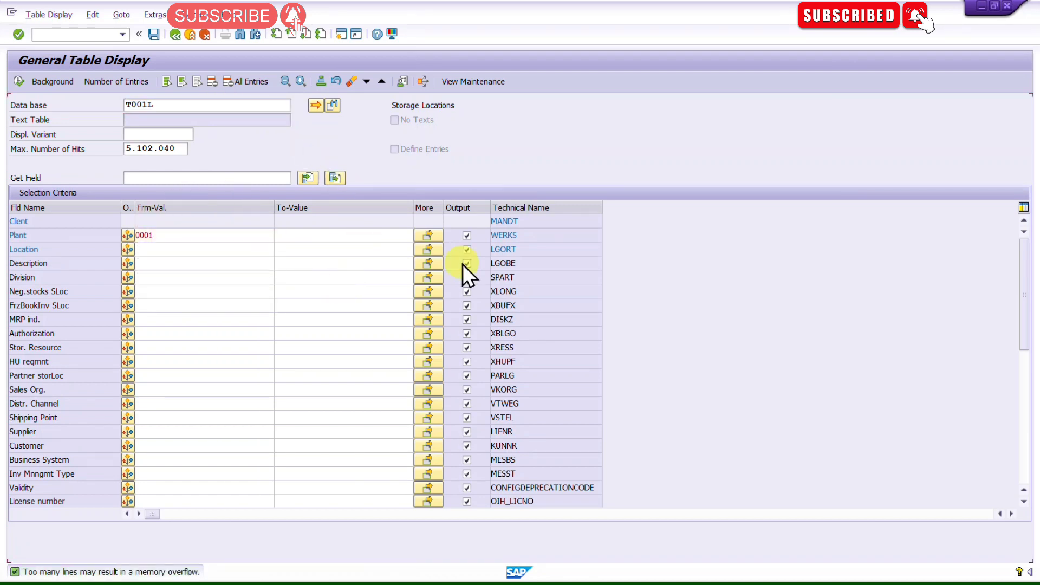
pyautogui.press('Return')
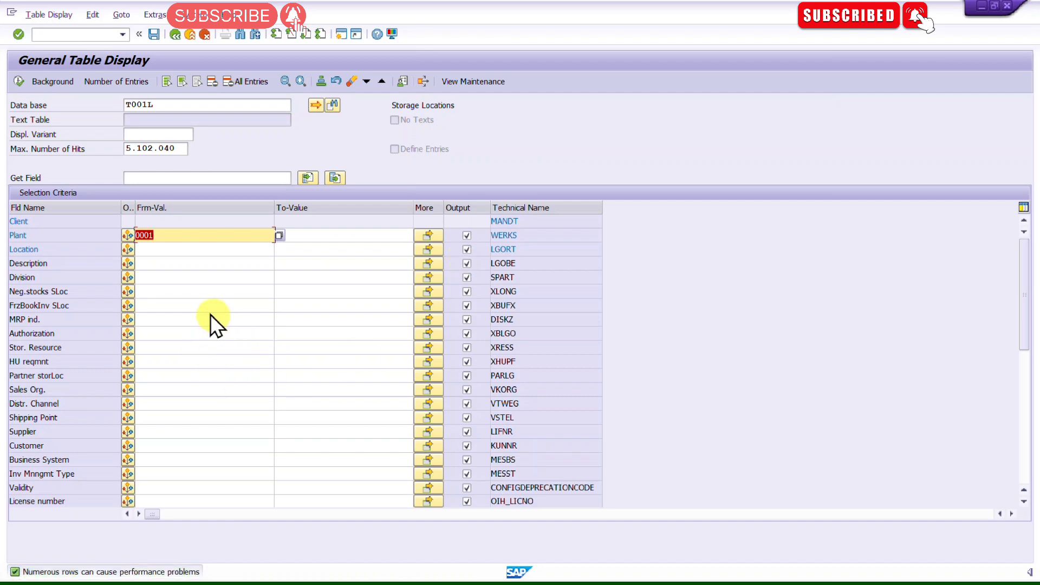
# Step: Execute the T001L query, browse the storage locations for plant 0001, and go back
pyautogui.click(168, 237)
pyautogui.click(177, 108)
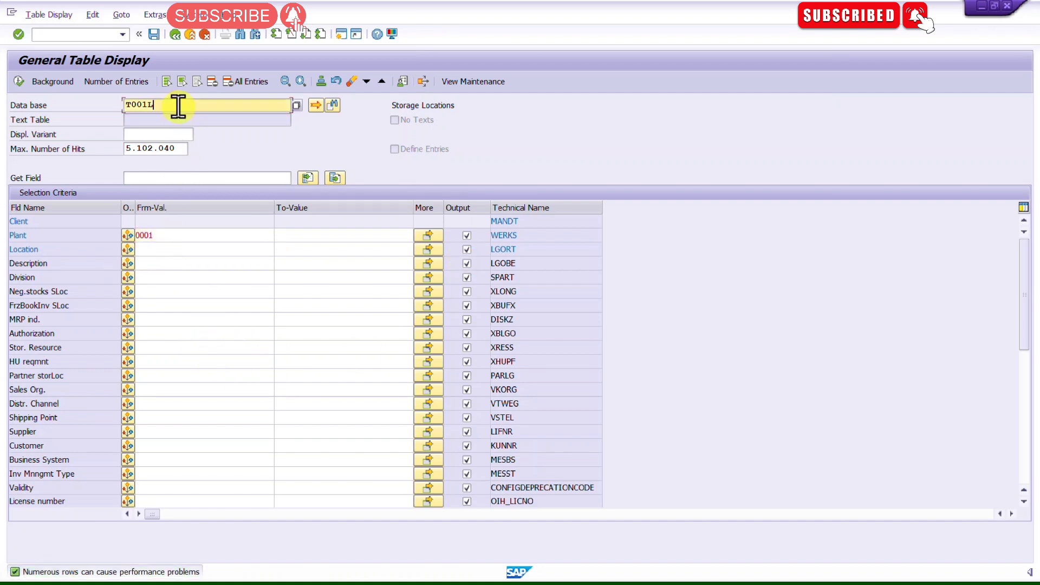
pyautogui.click(162, 235)
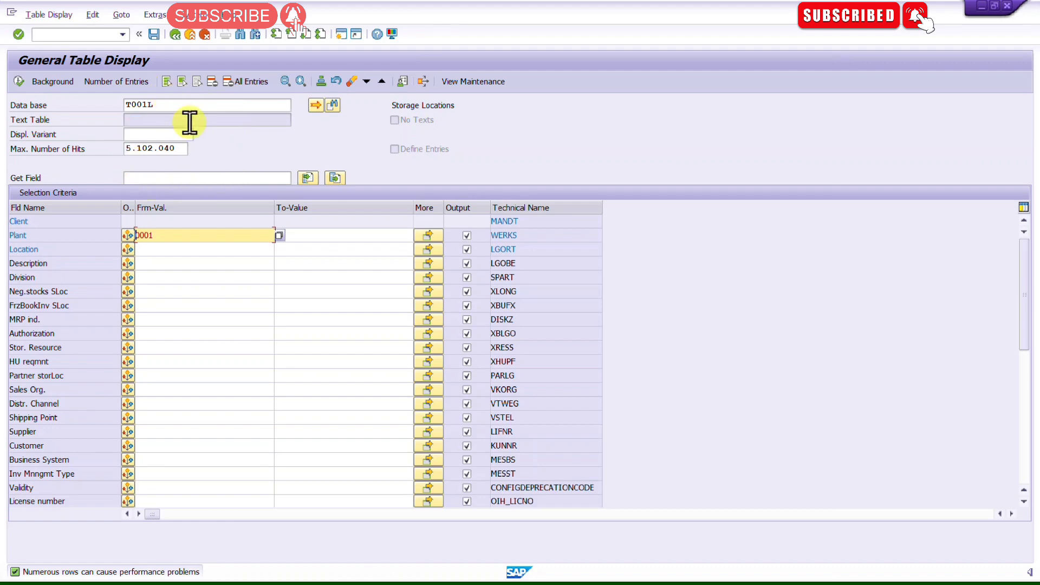
pyautogui.click(19, 80)
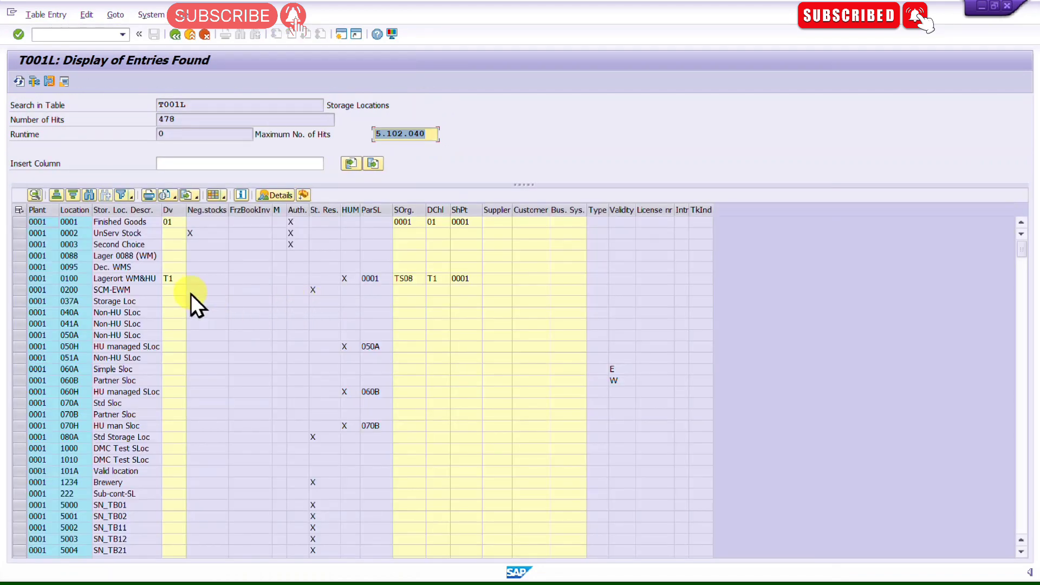
pyautogui.click(35, 219)
pyautogui.moveTo(188, 118); pyautogui.dragTo(119, 112)
pyautogui.scroll(-16, 98, 372)
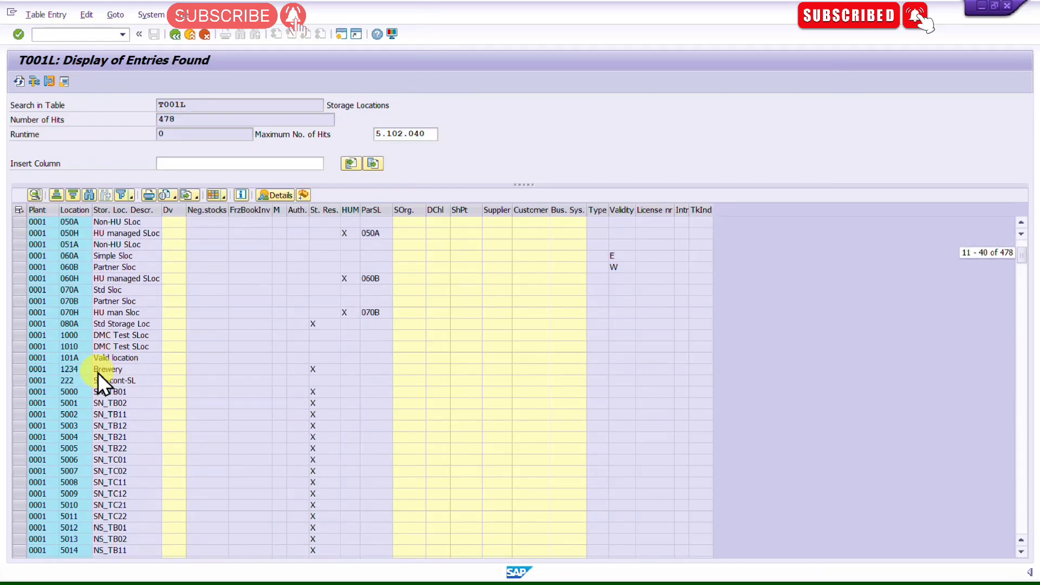
pyautogui.click(175, 34)
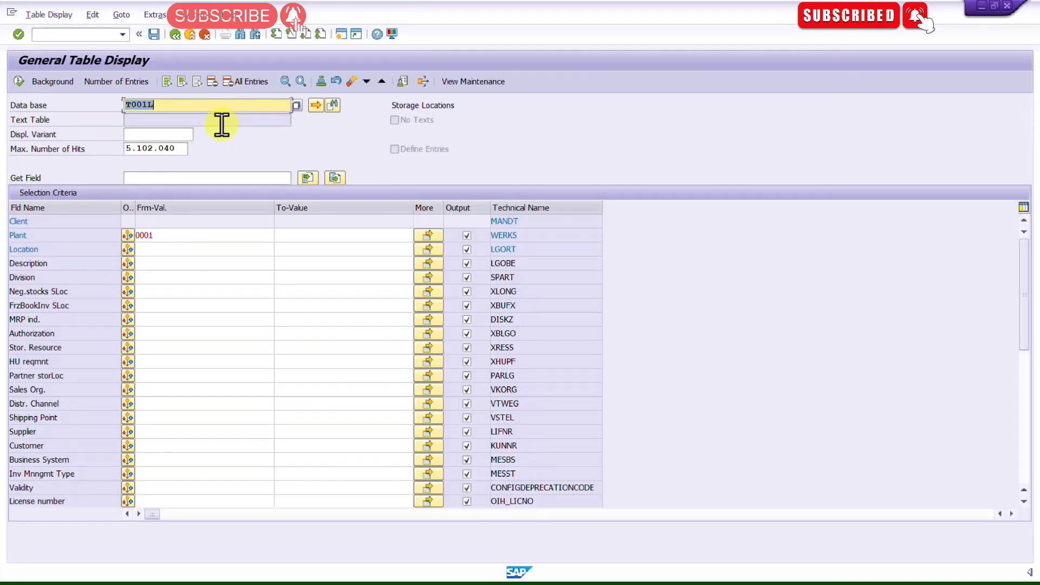
# Step: Switch the table to T024 for purchasing groups
pyautogui.press('BackSpace')
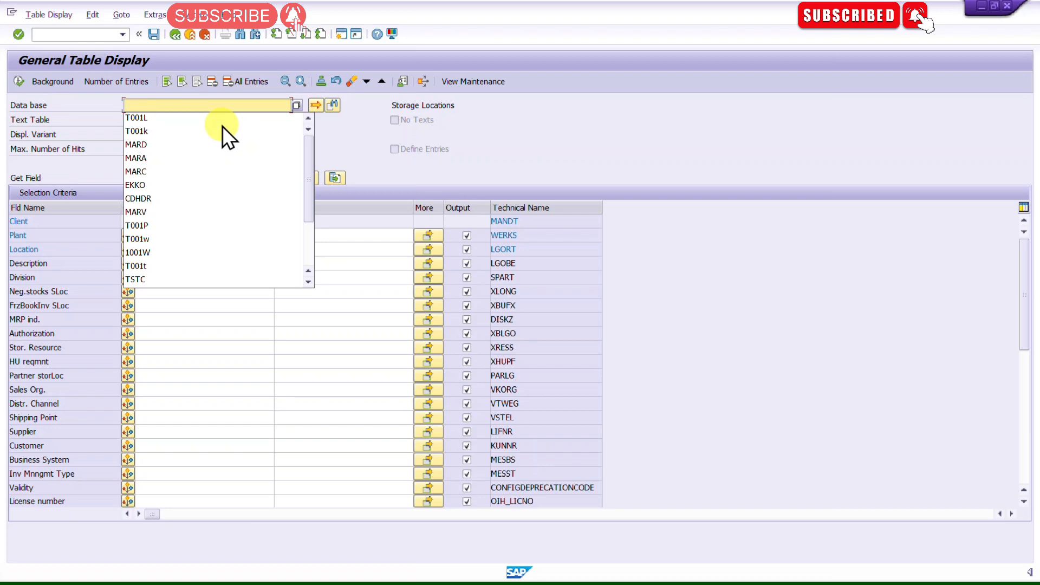
pyautogui.write('T0')
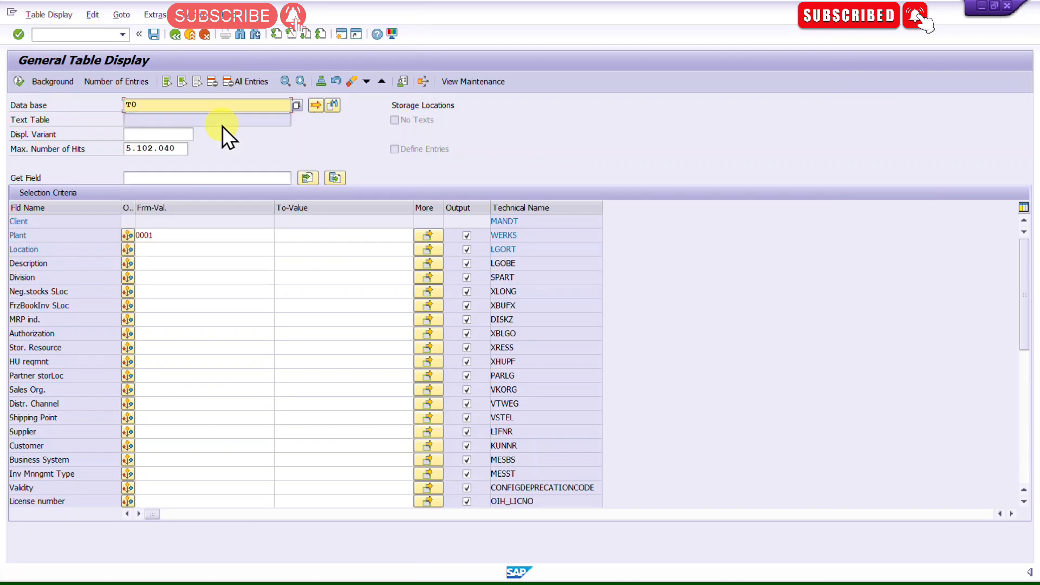
pyautogui.write('24')
pyautogui.press('Return')
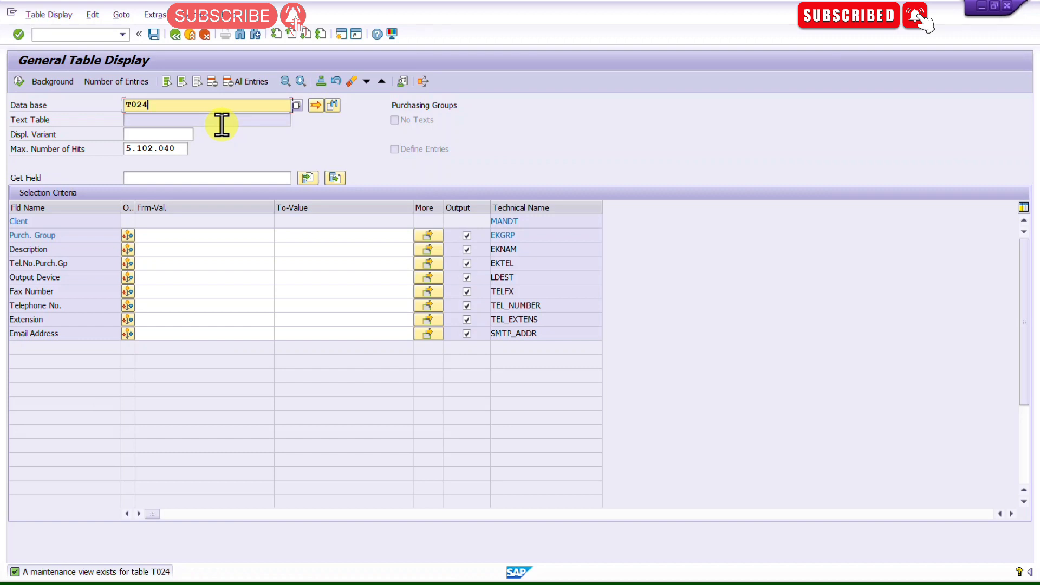
# Step: Open table T024L for laboratory/office for material
pyautogui.press('Return')
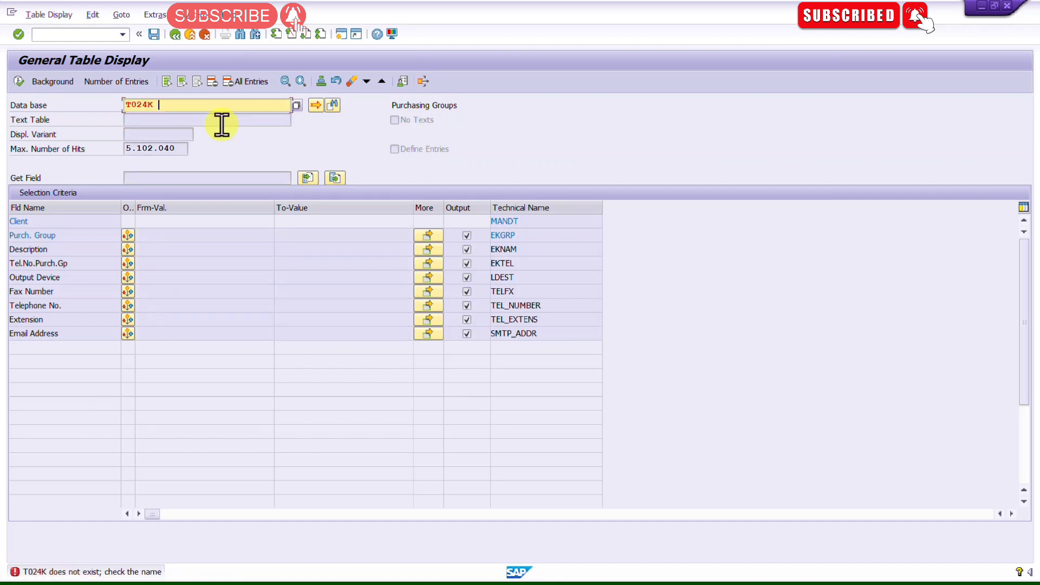
pyautogui.press('BackSpace')
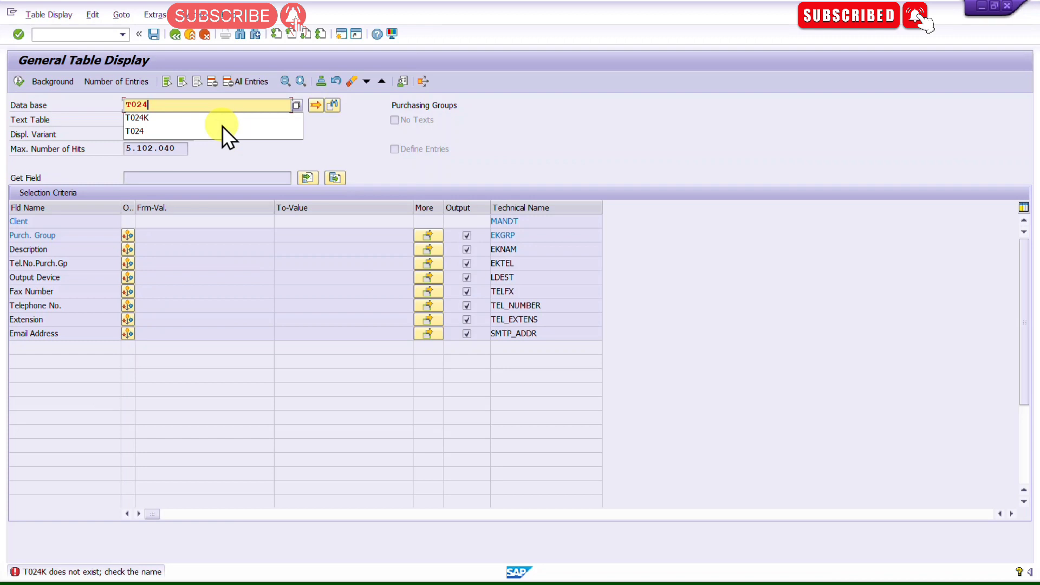
pyautogui.write('L')
pyautogui.press('Return')
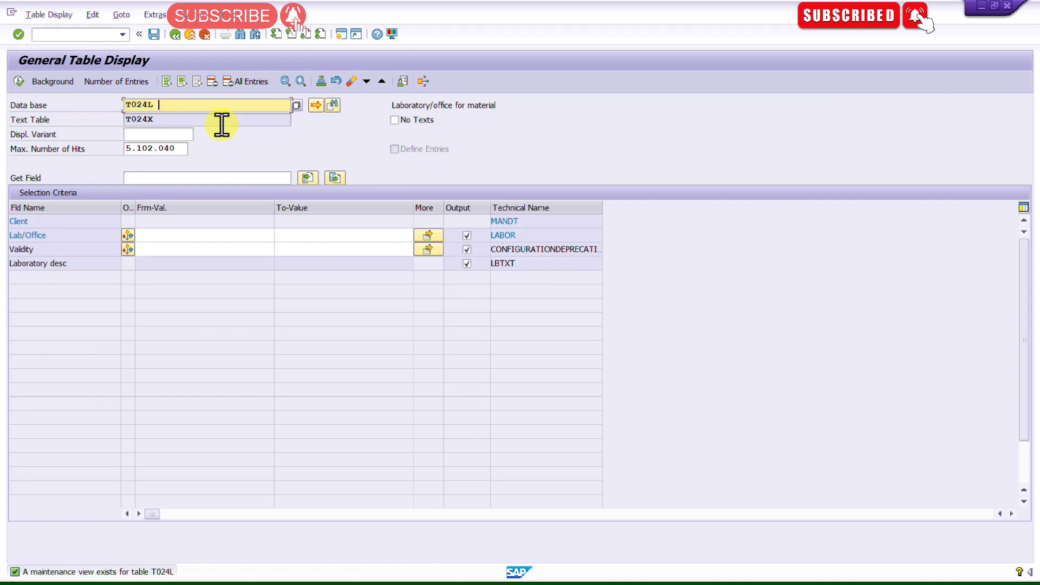
# Step: Reset the table name to T024 and select the T024L entry in the Tables.xlsx spreadsheet
pyautogui.press('BackSpace')
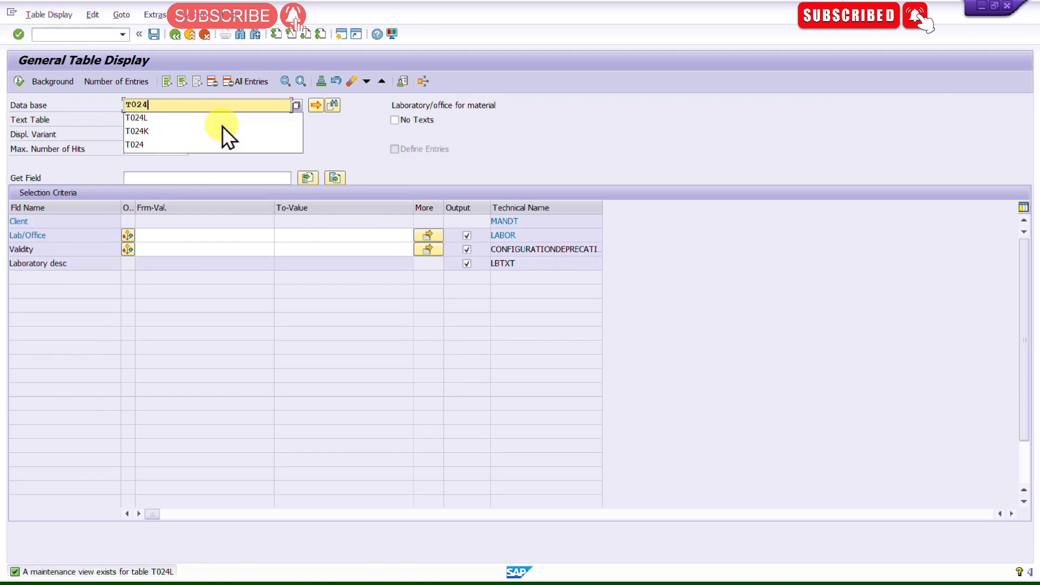
pyautogui.press('Return')
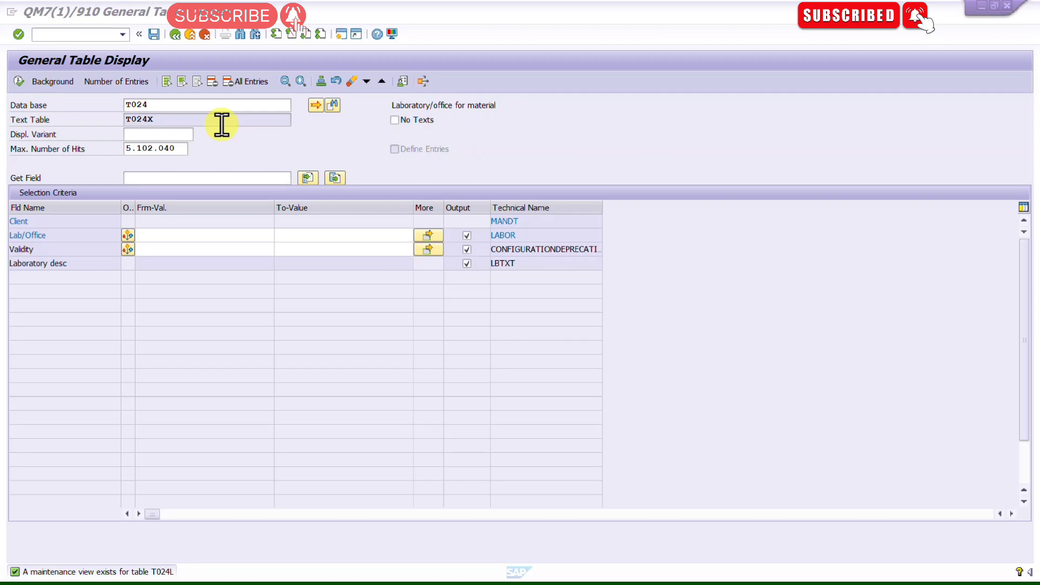
pyautogui.hotkey('alt', 'Tab')
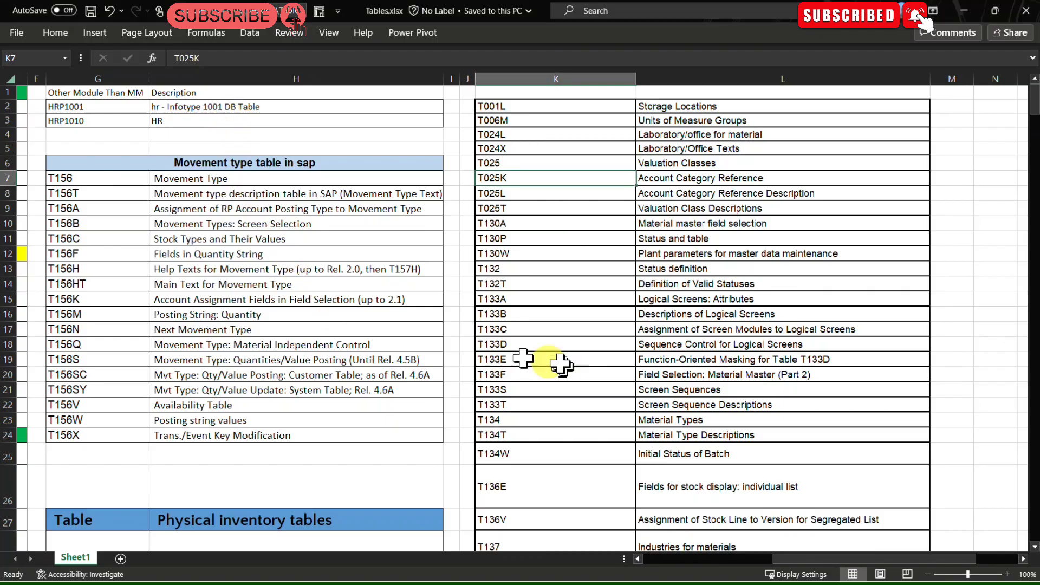
pyautogui.click(516, 135)
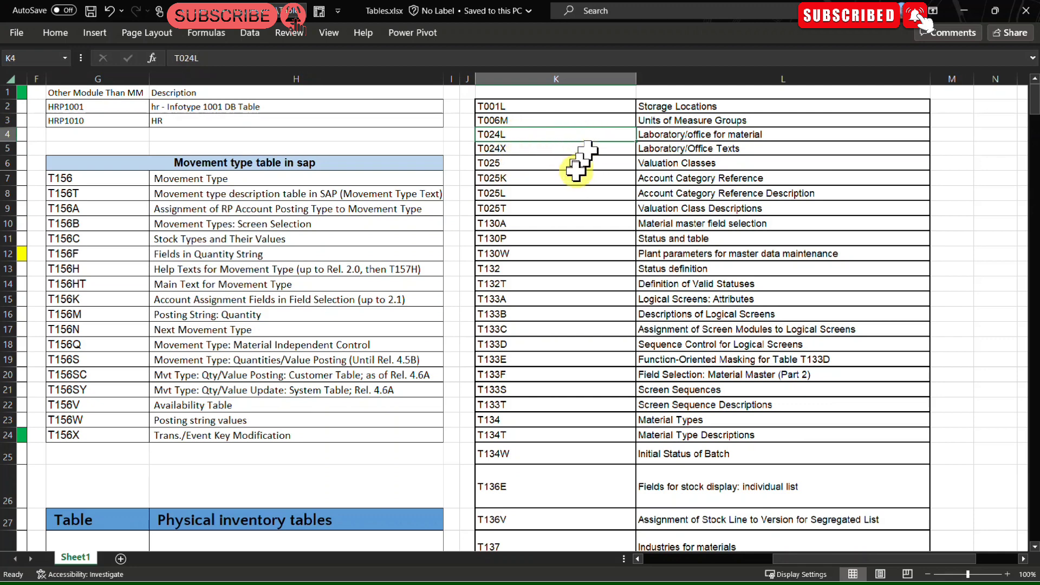
# Step: Browse the Tables.xlsx list and select the T156 entry in the movement type table section
pyautogui.click(548, 182)
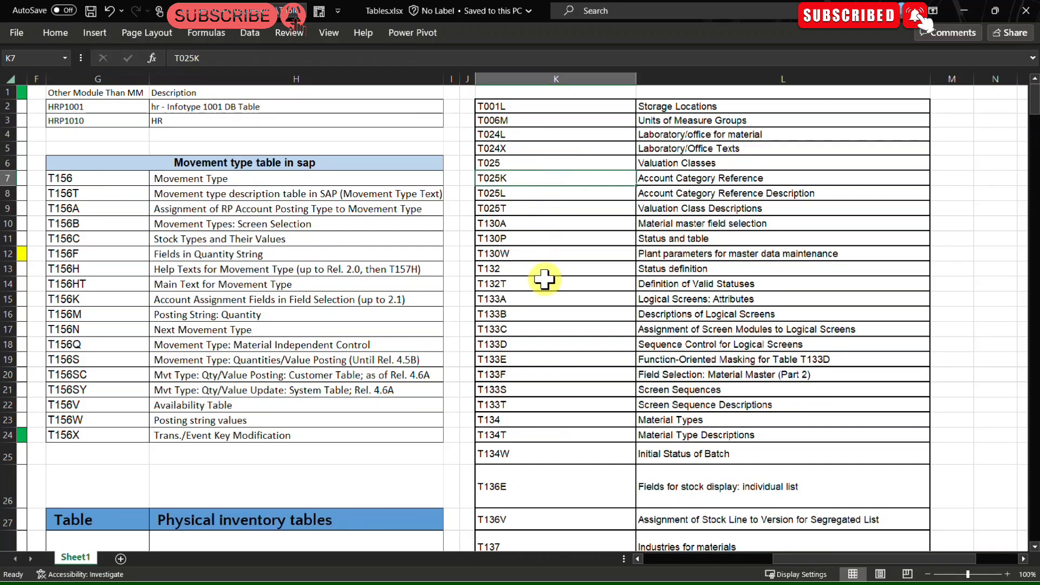
pyautogui.scroll(-8, 544, 279)
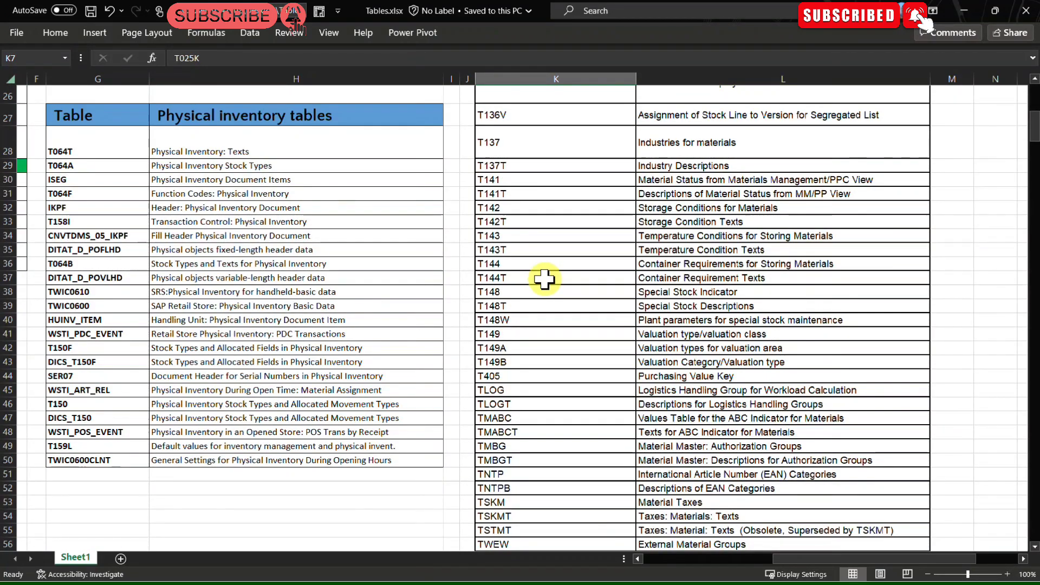
pyautogui.scroll(8, 545, 279)
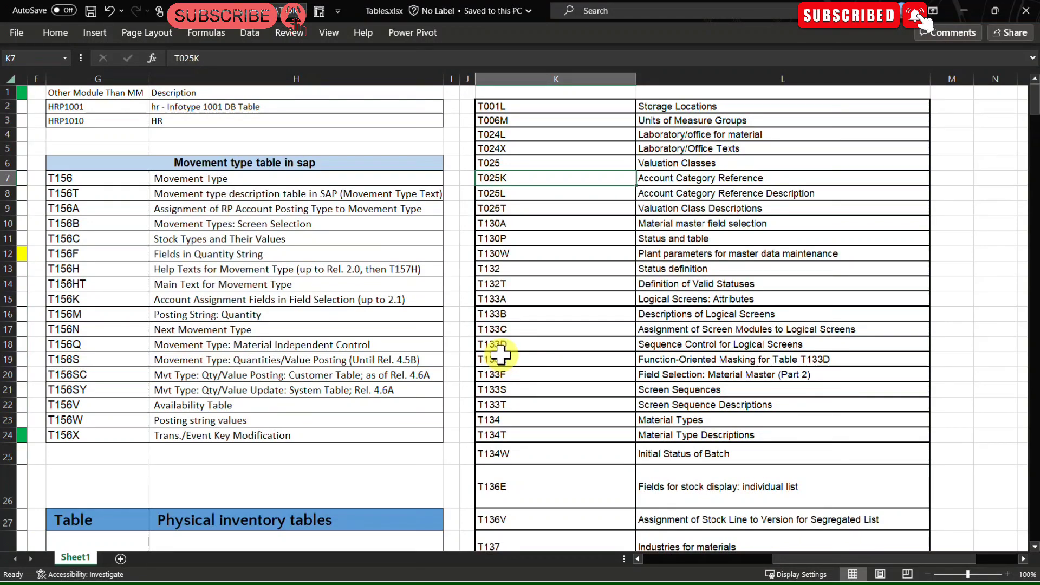
pyautogui.moveTo(103, 166); pyautogui.dragTo(92, 453)
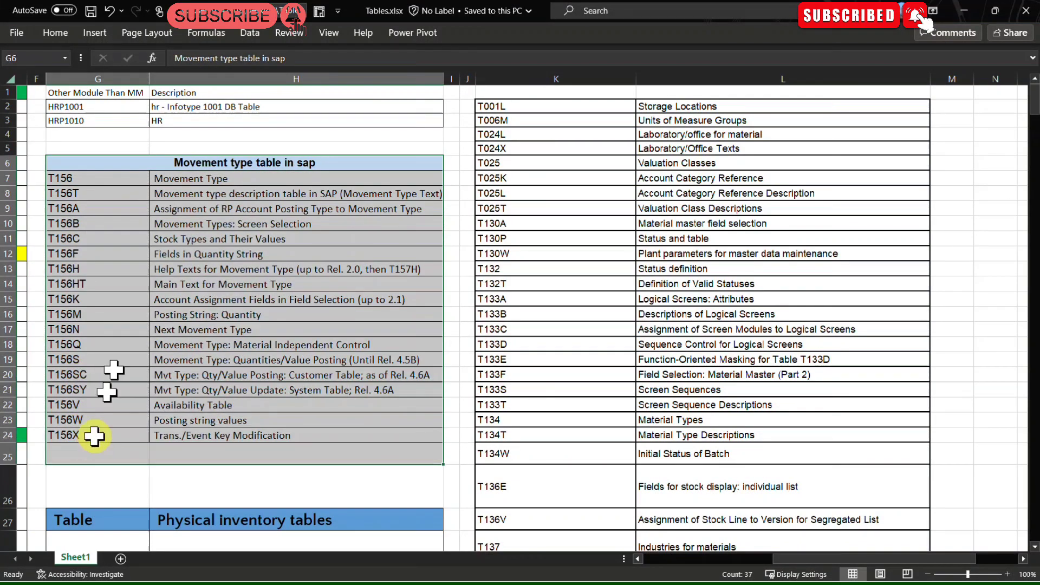
pyautogui.click(66, 176)
# Step: Switch the table name to T156 for movement types
pyautogui.hotkey('alt', 'Tab')
pyautogui.press('BackSpace')
pyautogui.press('BackSpace')
pyautogui.press('BackSpace')
pyautogui.press('BackSpace')
pyautogui.write('T')
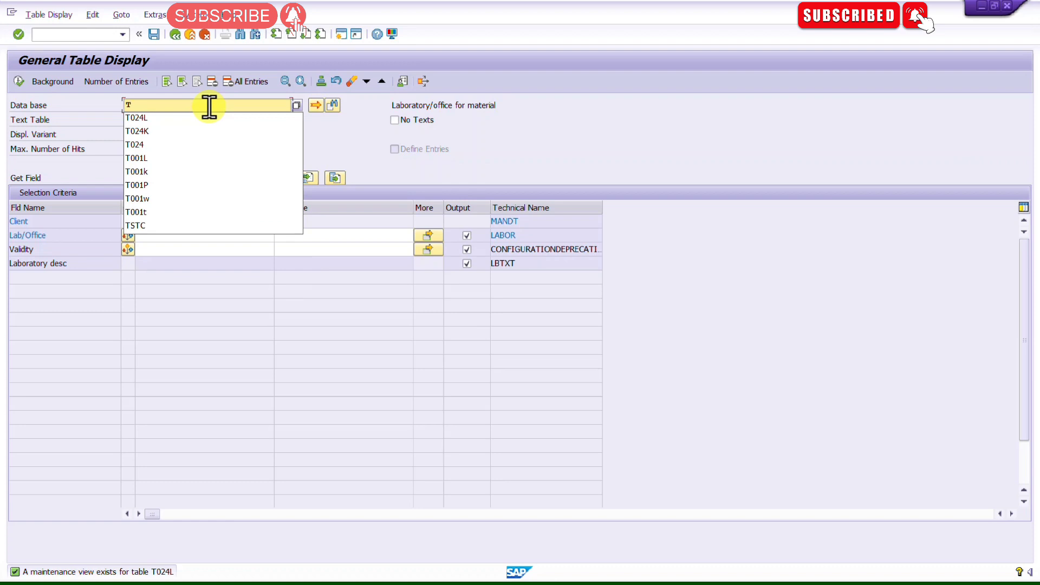
pyautogui.write('0156')
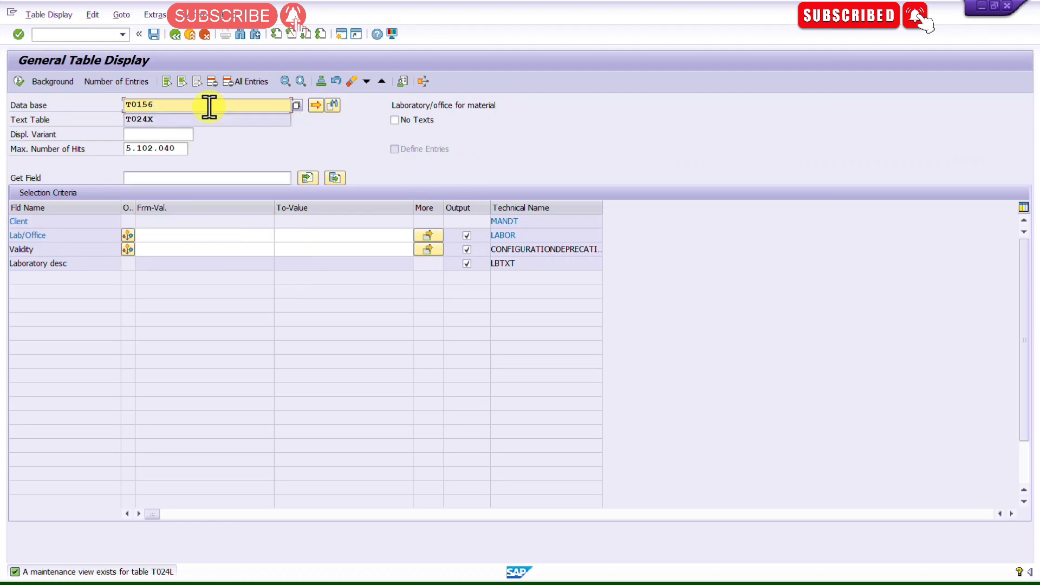
pyautogui.press('Return')
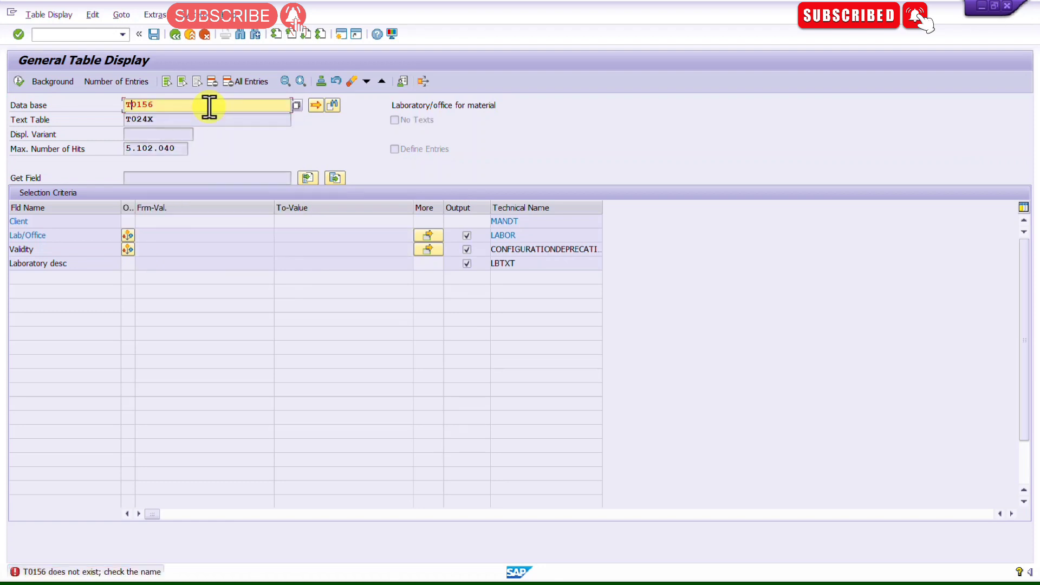
pyautogui.press('Return')
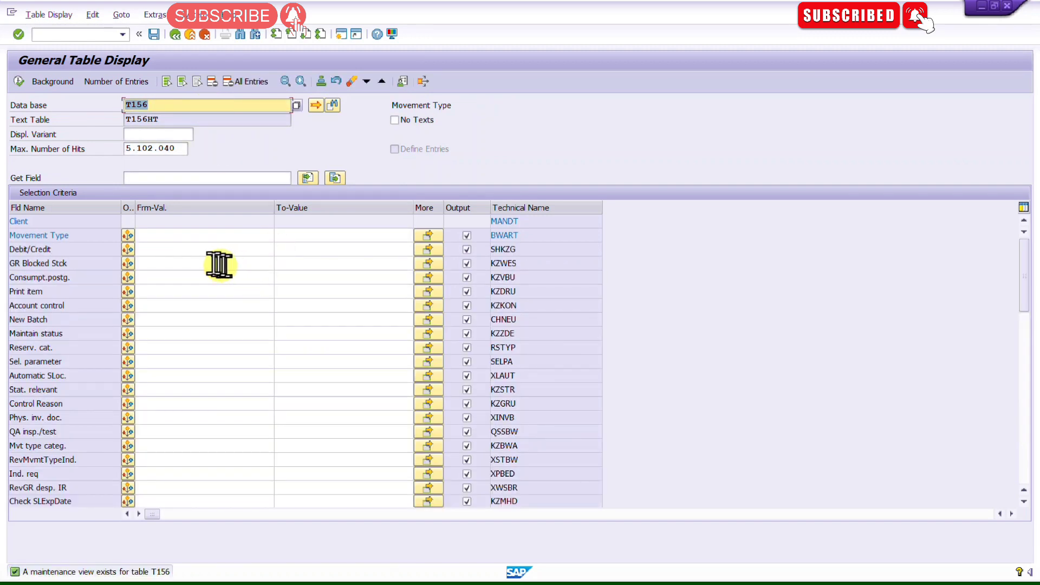
# Step: Execute the T156 query to display the movement type entries and go back
pyautogui.click(158, 237)
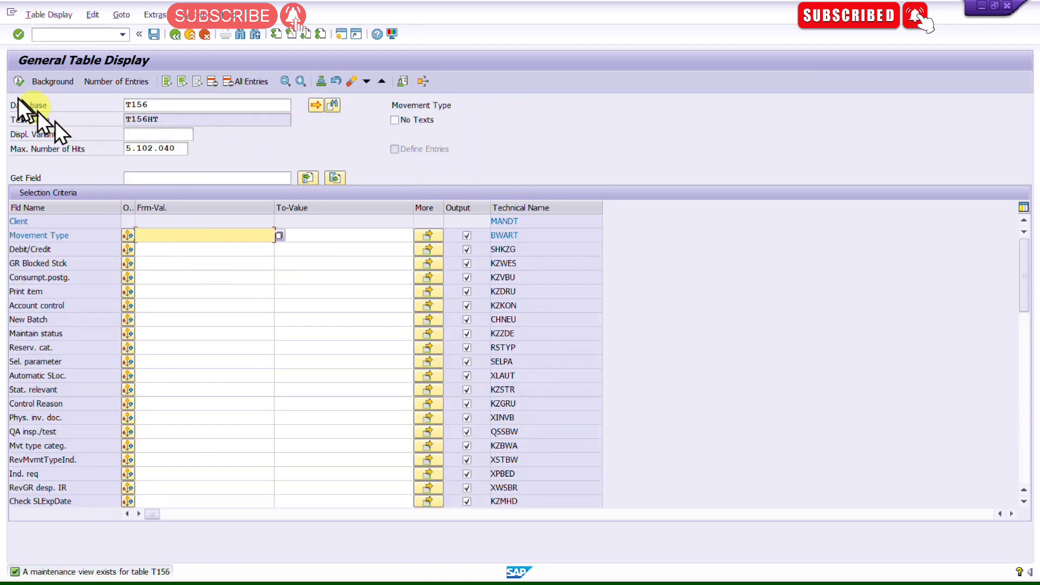
pyautogui.click(19, 82)
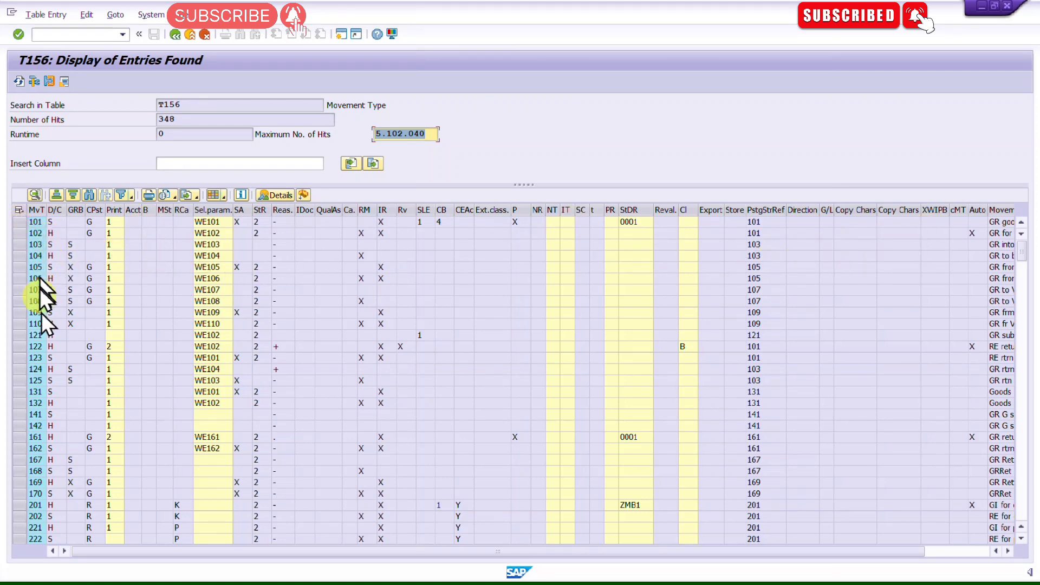
pyautogui.click(176, 36)
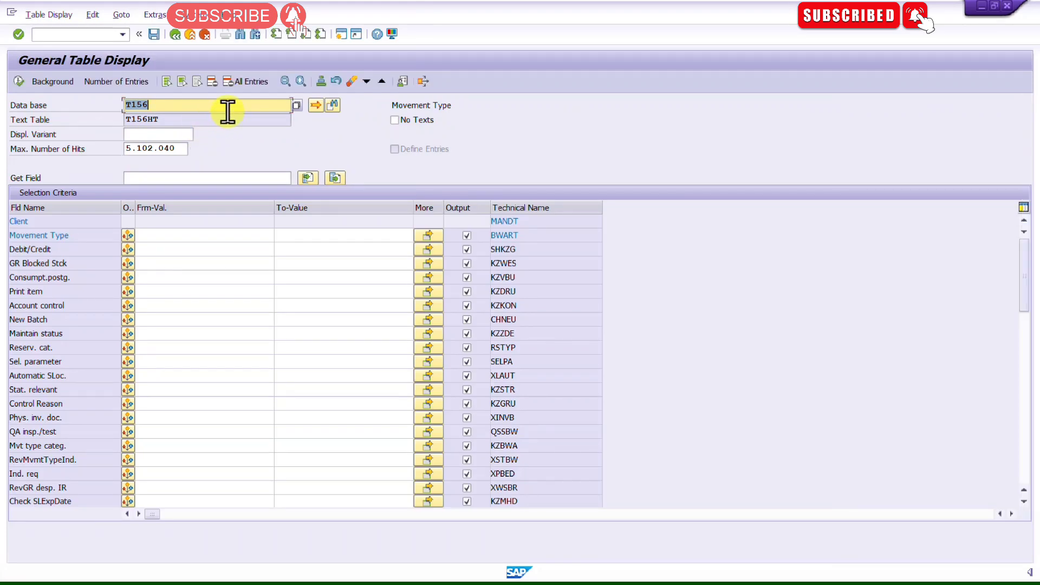
# Step: Switch the table name to T030 for the standard accounts table
pyautogui.press('BackSpace')
pyautogui.write('T0')
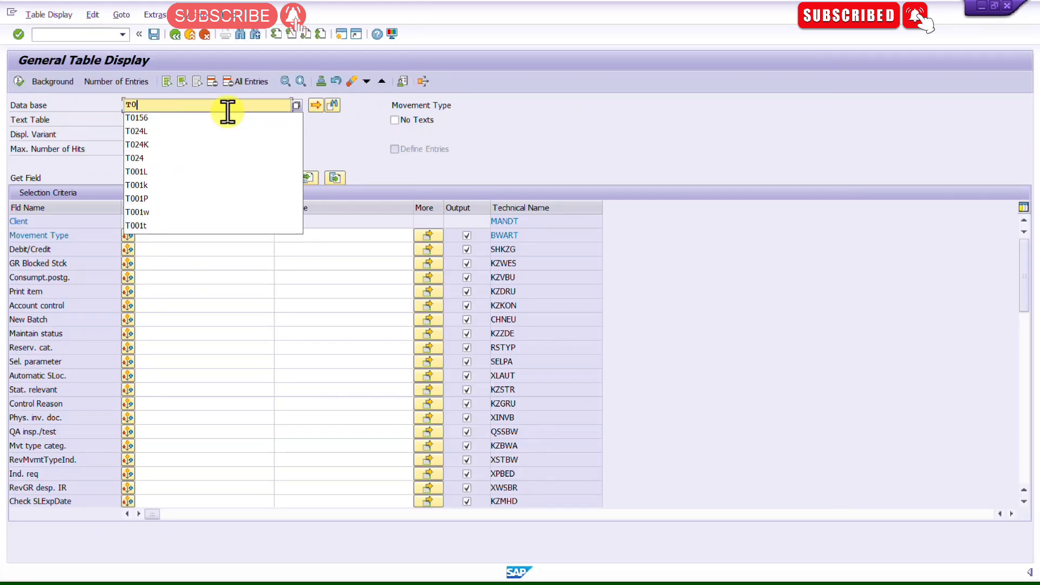
pyautogui.write('3')
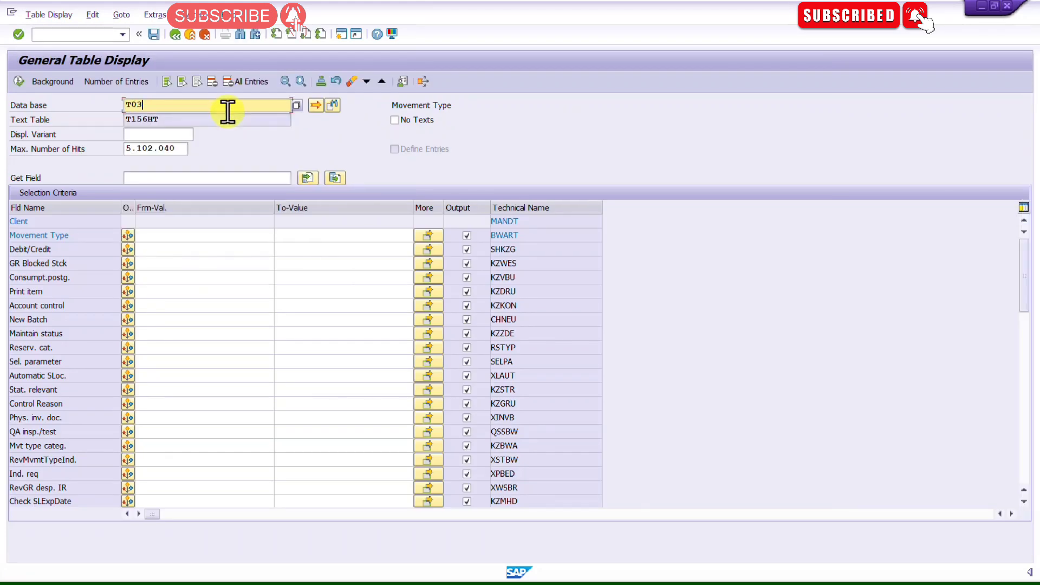
pyautogui.press('Return')
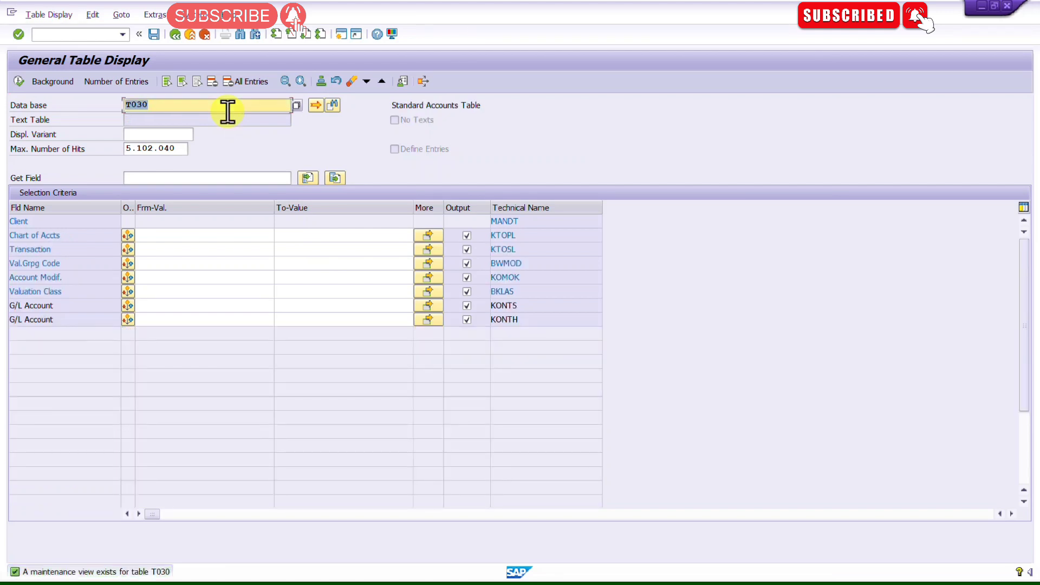
pyautogui.click(143, 292)
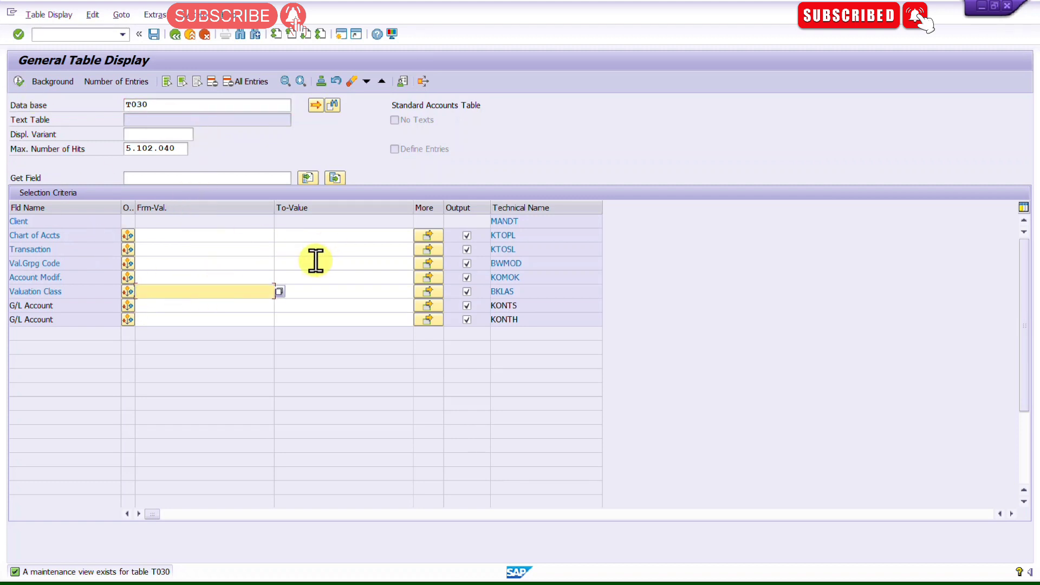
# Step: Browse the Tables.xlsx list down to the Purchasing section and select the T024E entry
pyautogui.hotkey('alt', 'Tab')
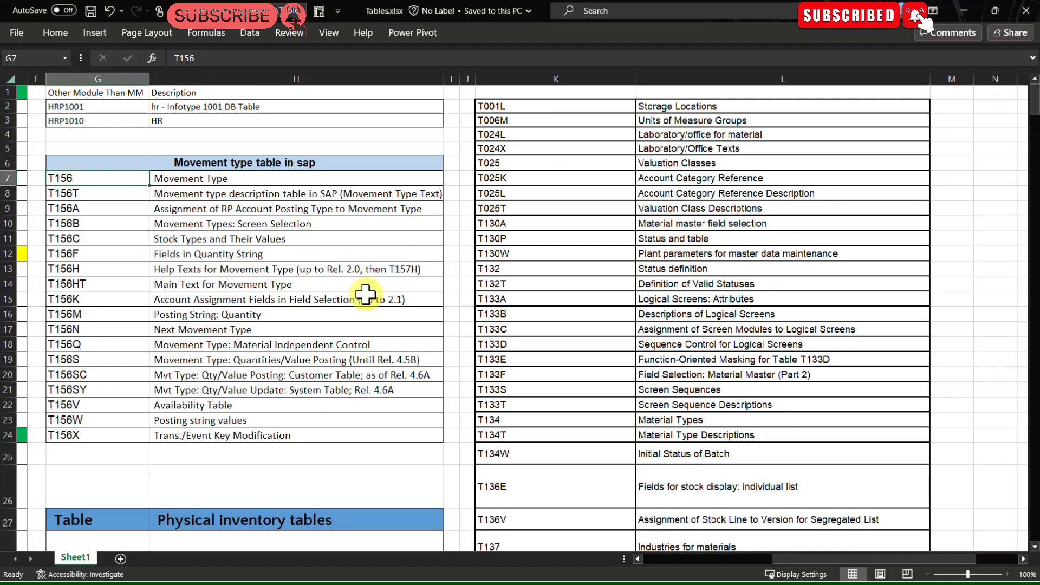
pyautogui.scroll(-6, 369, 298)
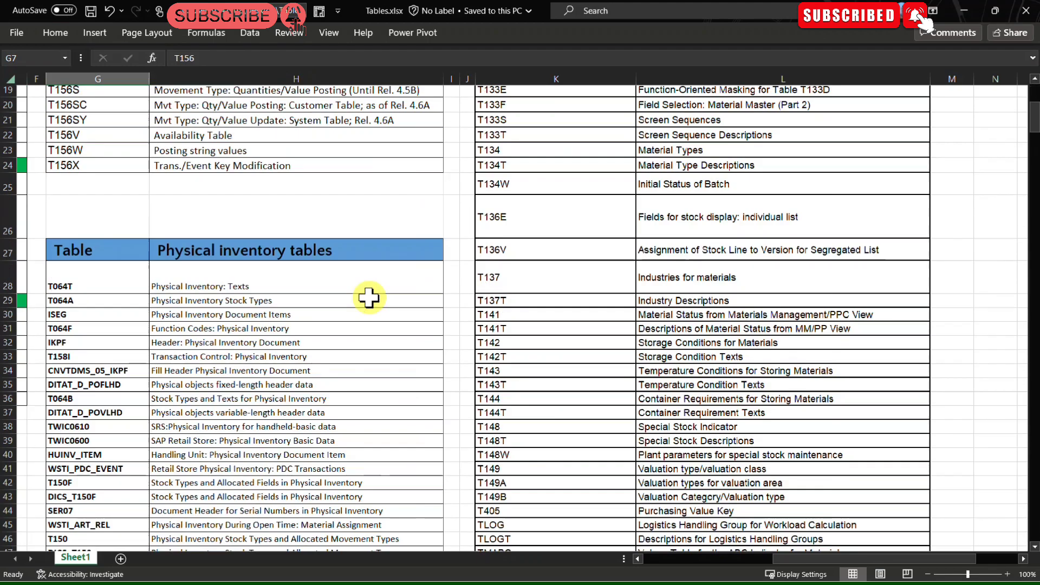
pyautogui.scroll(-8, 369, 298)
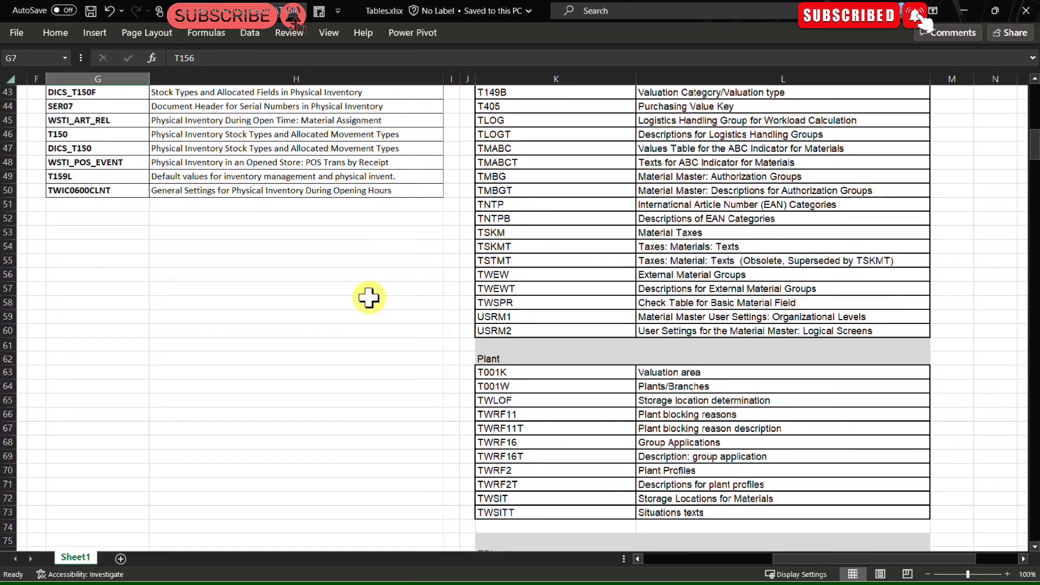
pyautogui.scroll(-3, 655, 431)
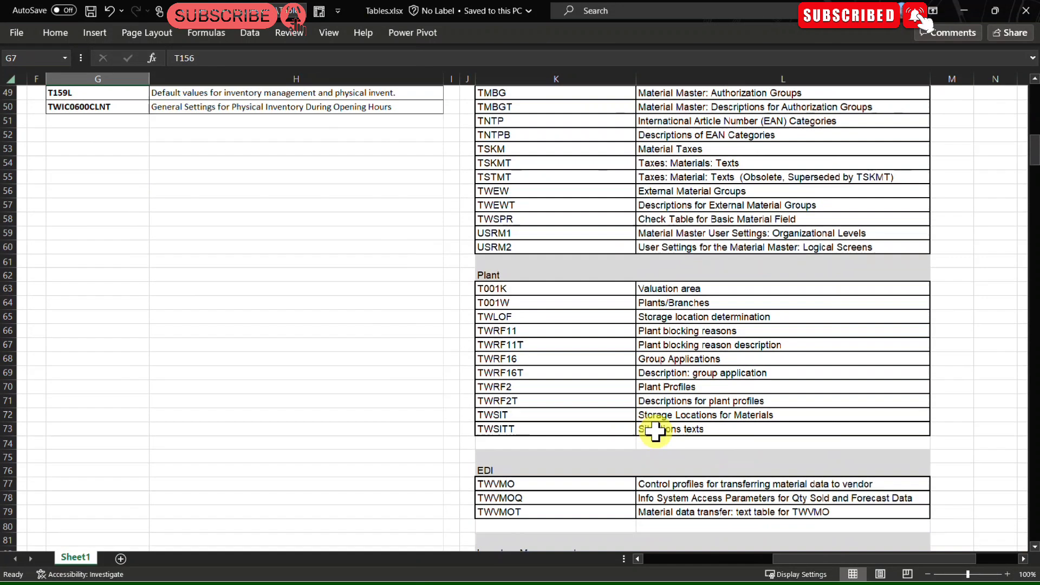
pyautogui.moveTo(505, 227); pyautogui.dragTo(688, 377)
pyautogui.click(300, 345)
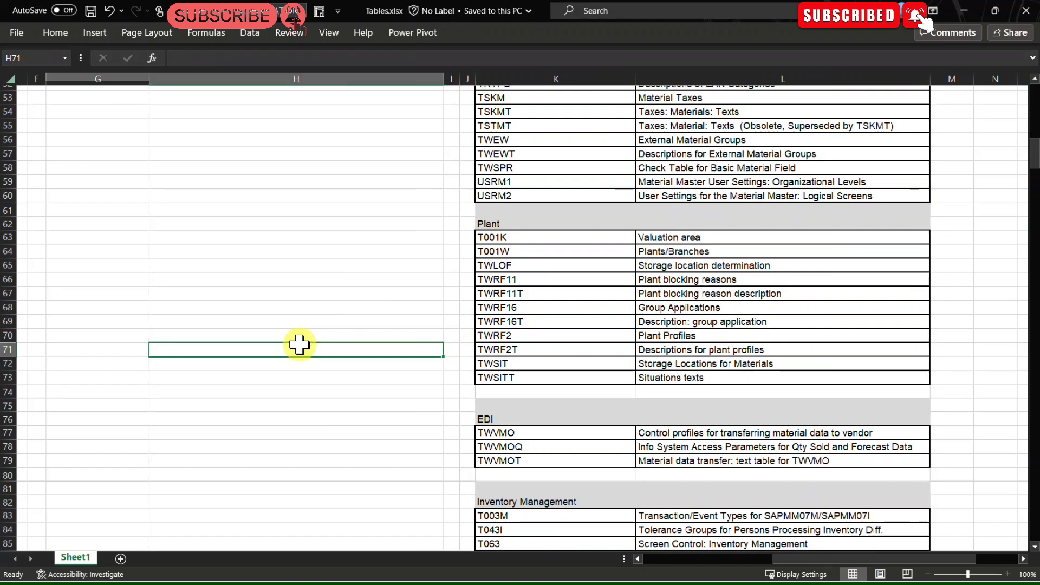
pyautogui.scroll(-6, 300, 345)
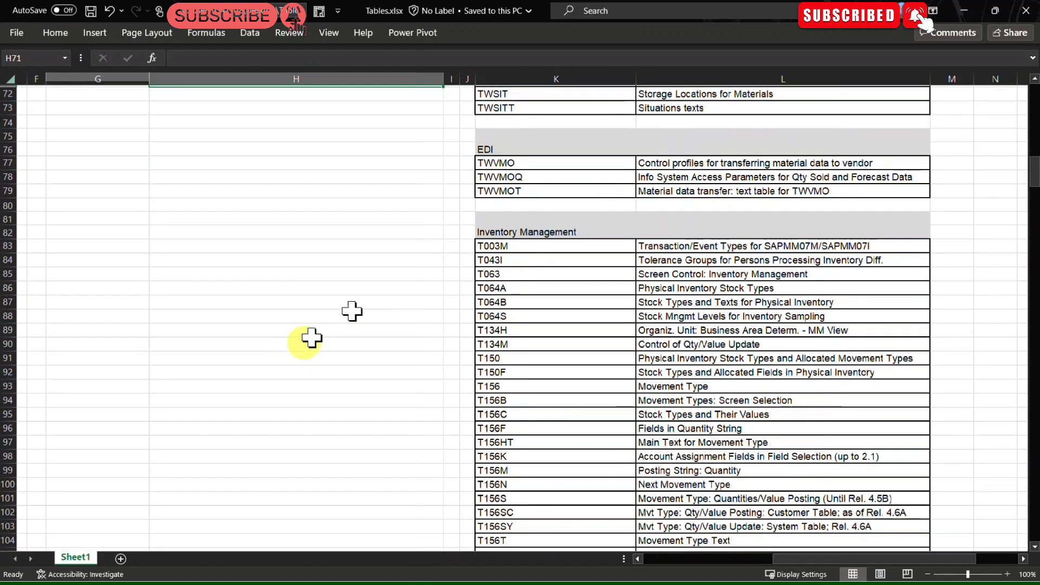
pyautogui.scroll(-19, 531, 262)
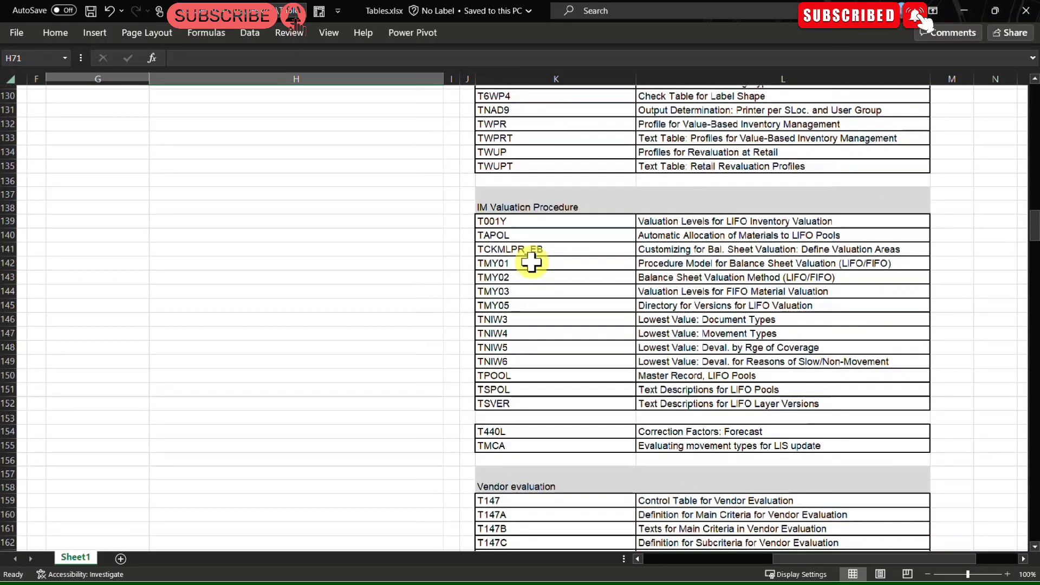
pyautogui.scroll(-16, 531, 263)
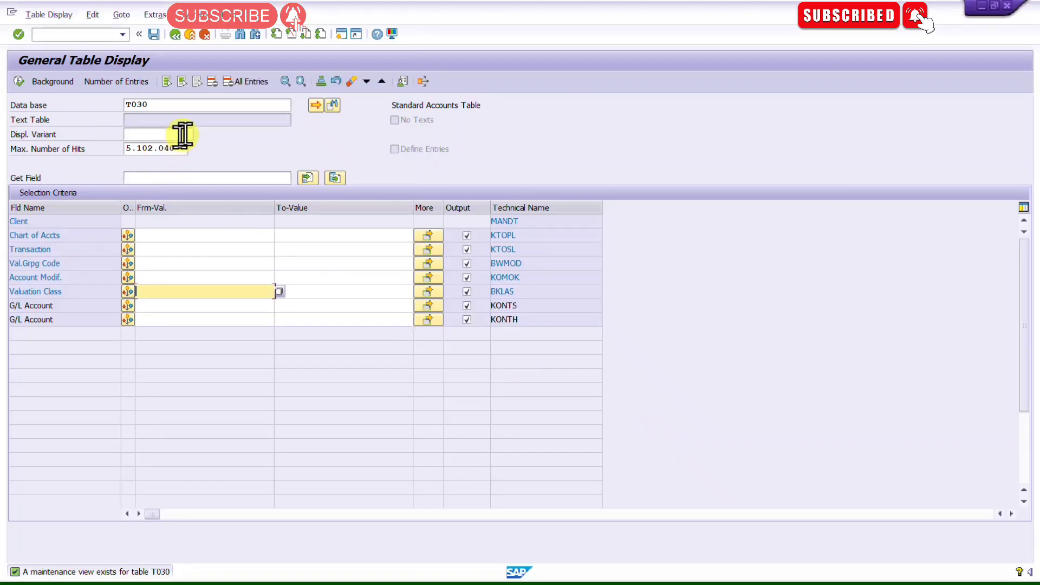
# Step: Switch the table name to T024E for purchasing organizations
pyautogui.click(190, 109)
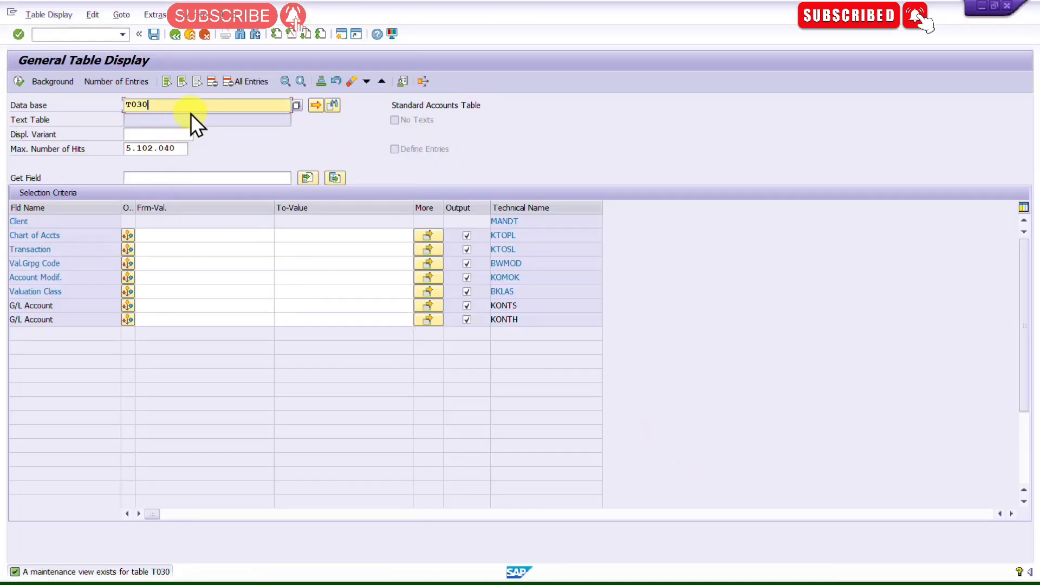
pyautogui.press('BackSpace')
pyautogui.press('BackSpace')
pyautogui.write('24E')
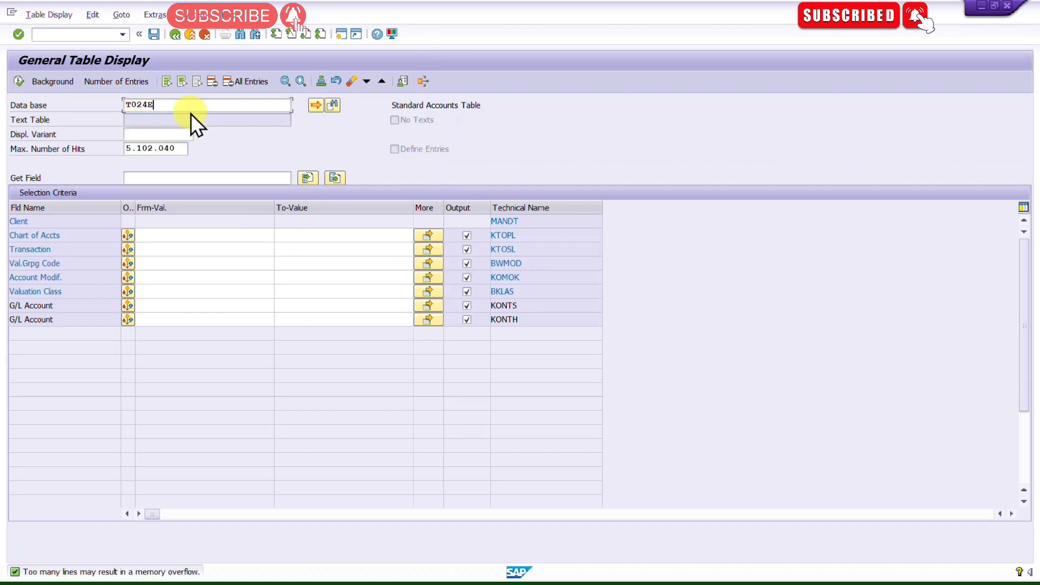
pyautogui.press('Return')
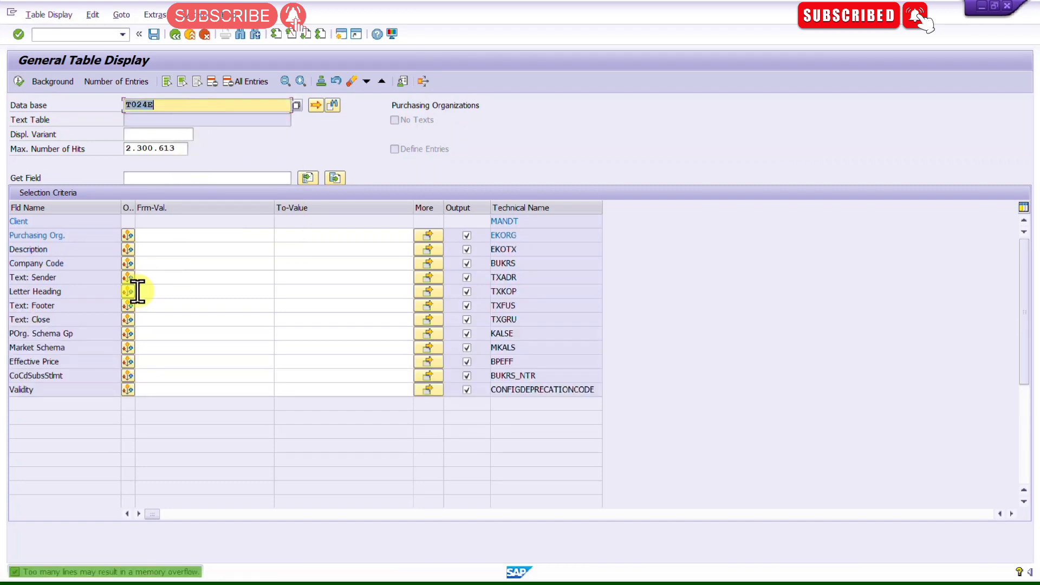
# Step: Restrict the Company Code selection to 0001 and execute the T024E query
pyautogui.click(138, 262)
pyautogui.click(155, 236)
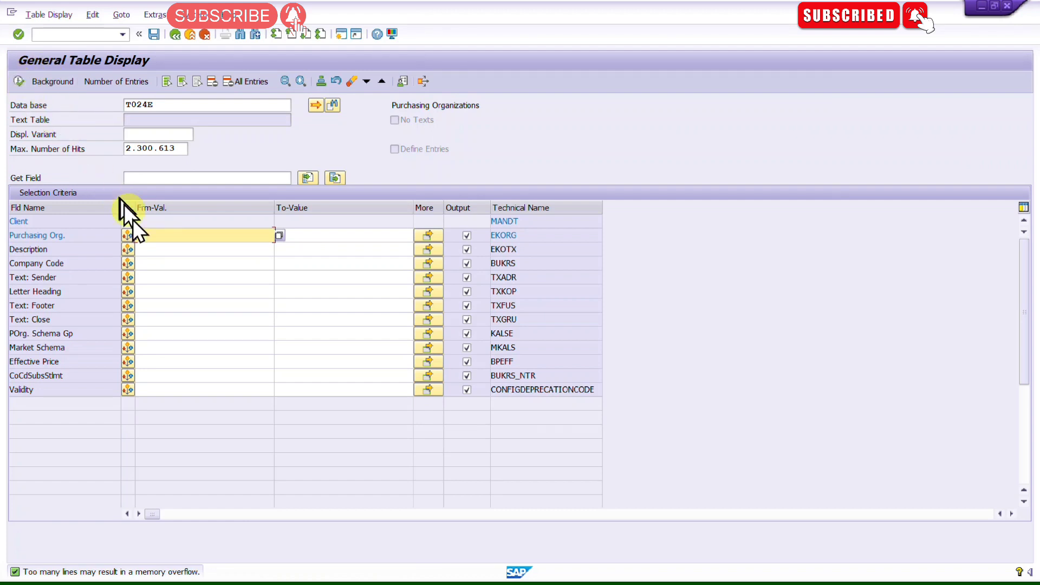
pyautogui.click(177, 264)
pyautogui.write('0001')
pyautogui.press('Return')
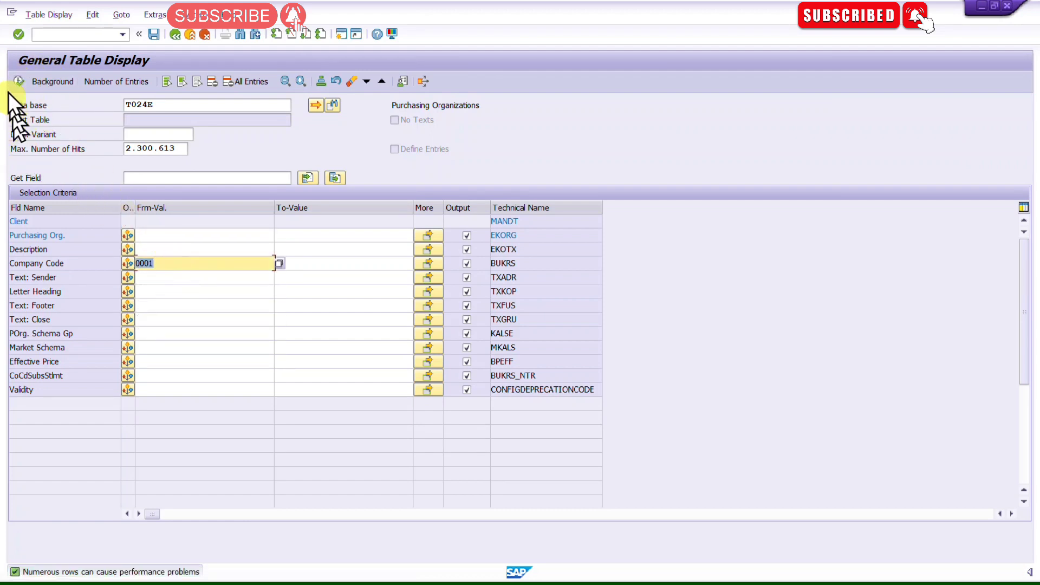
pyautogui.click(18, 80)
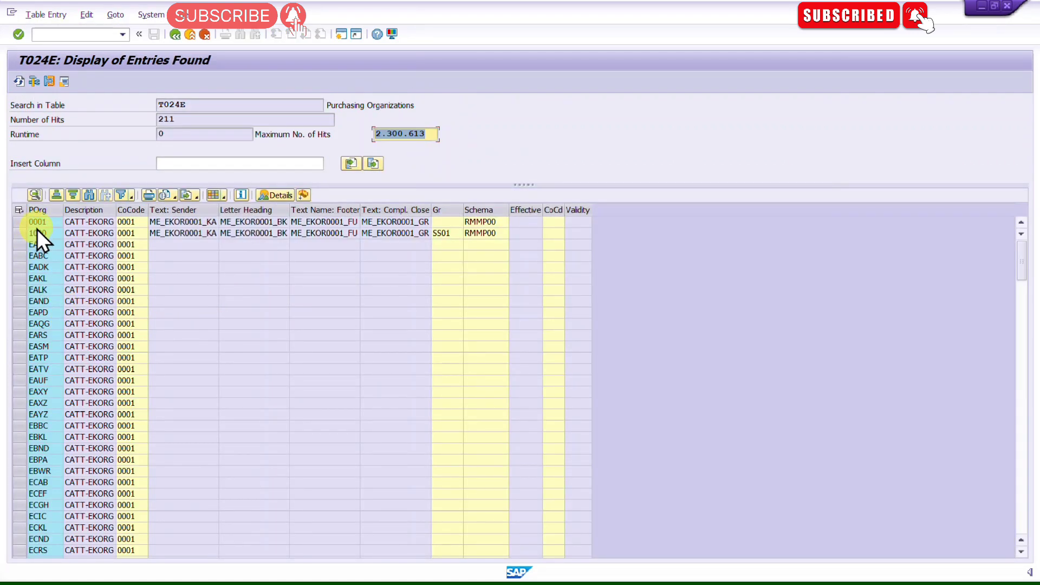
# Step: Scroll through the purchasing organization results, return to the selection screen and open the table name field
pyautogui.scroll(-3, 33, 325)
pyautogui.scroll(-15, 33, 349)
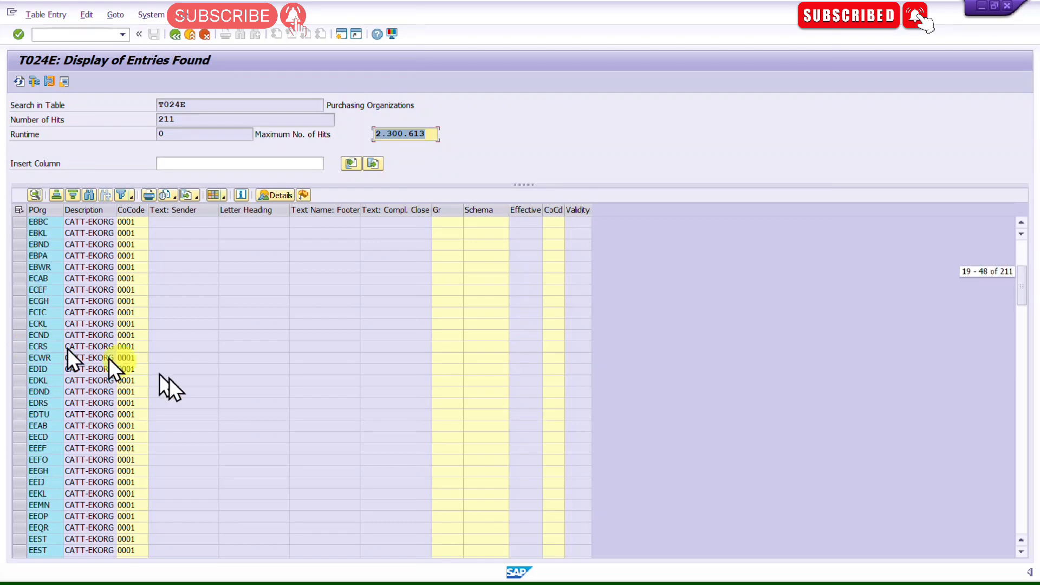
pyautogui.scroll(-4, 265, 236)
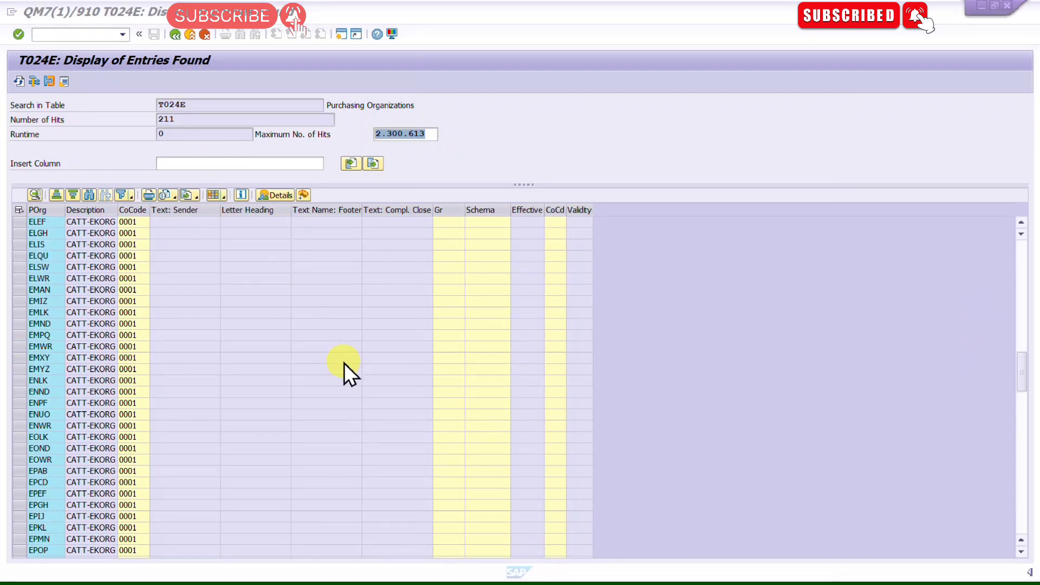
pyautogui.hotkey('alt', 'Tab')
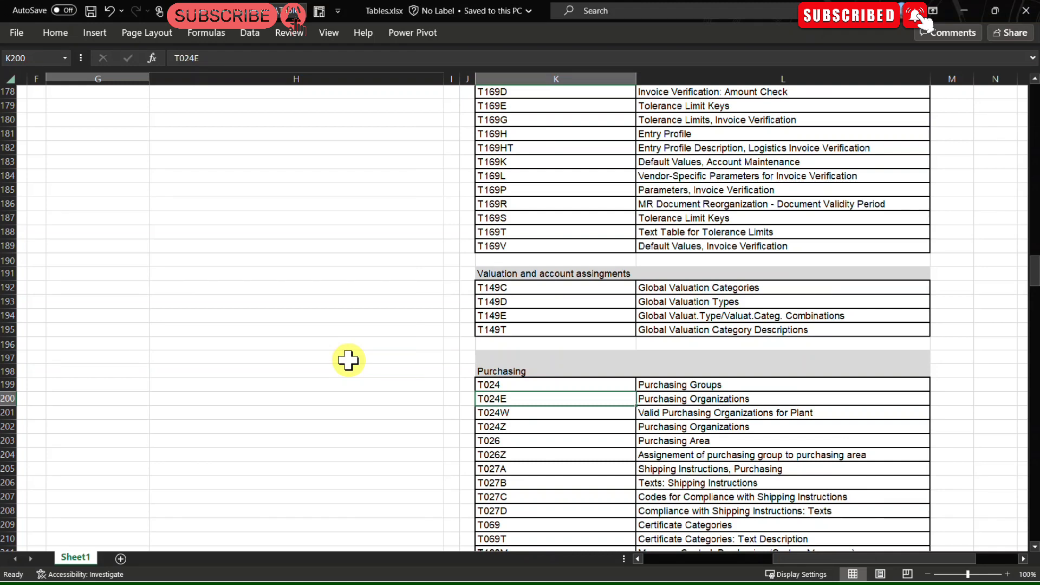
pyautogui.hotkey('alt', 'Tab')
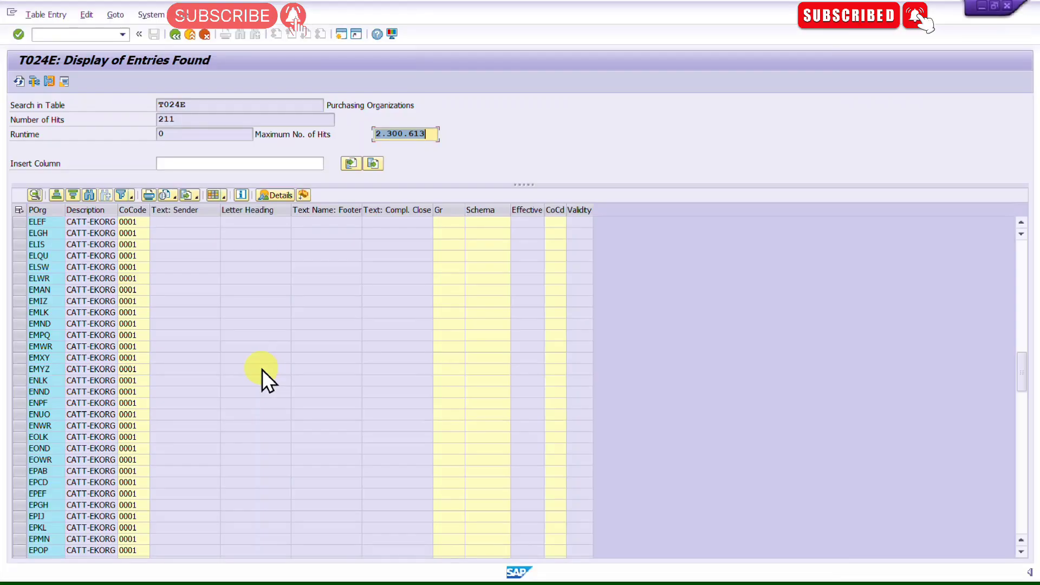
pyautogui.click(174, 34)
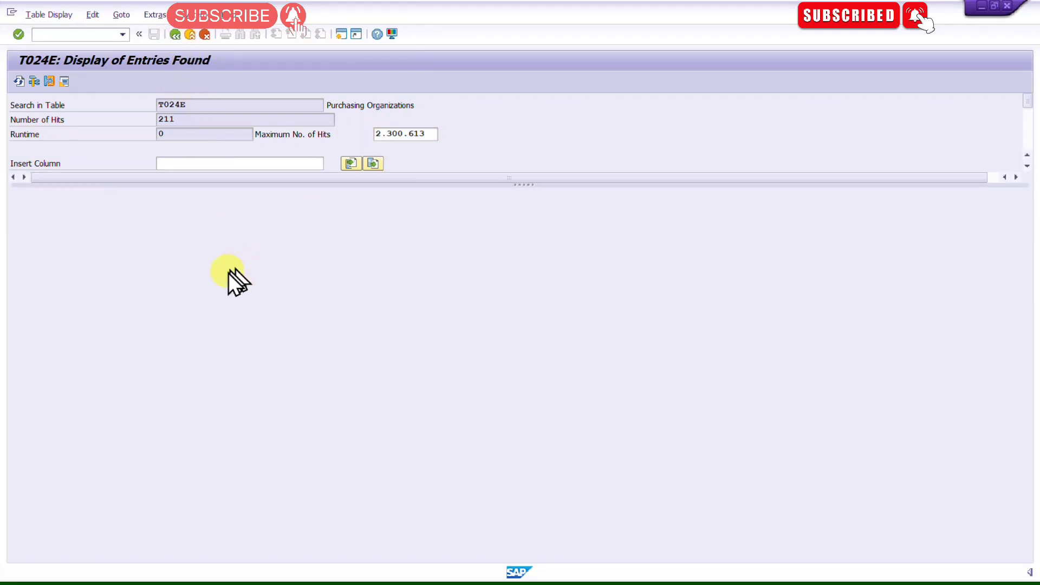
pyautogui.click(185, 105)
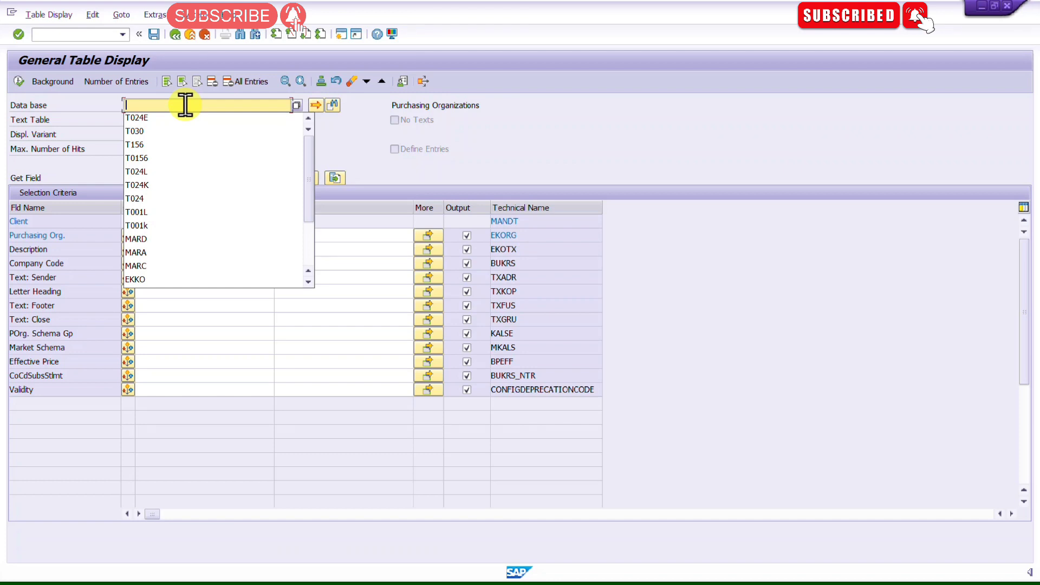
# Step: Switch the table name to CDHDR for change document headers
pyautogui.write('CDHDR')
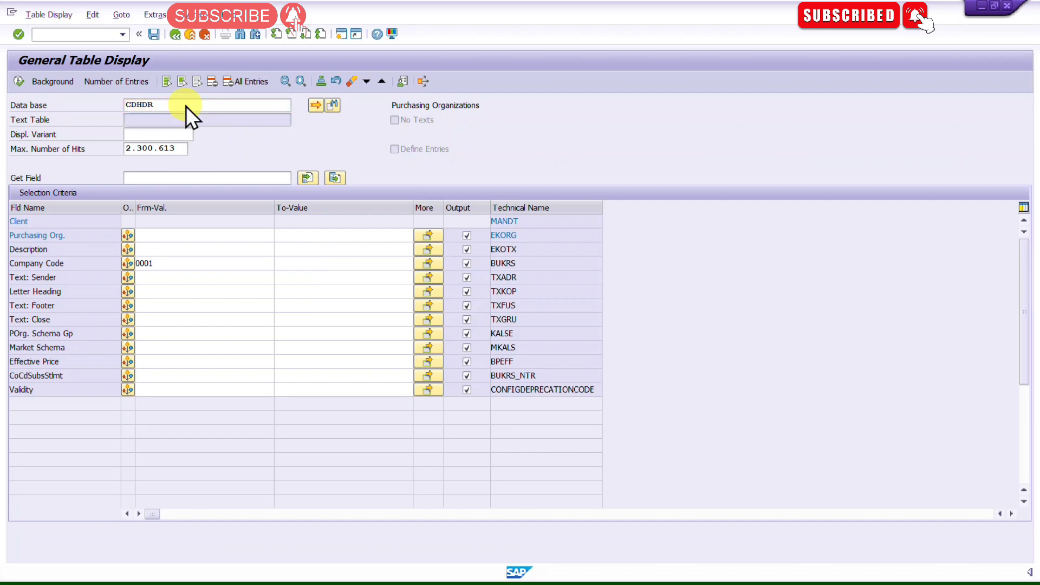
pyautogui.press('Return')
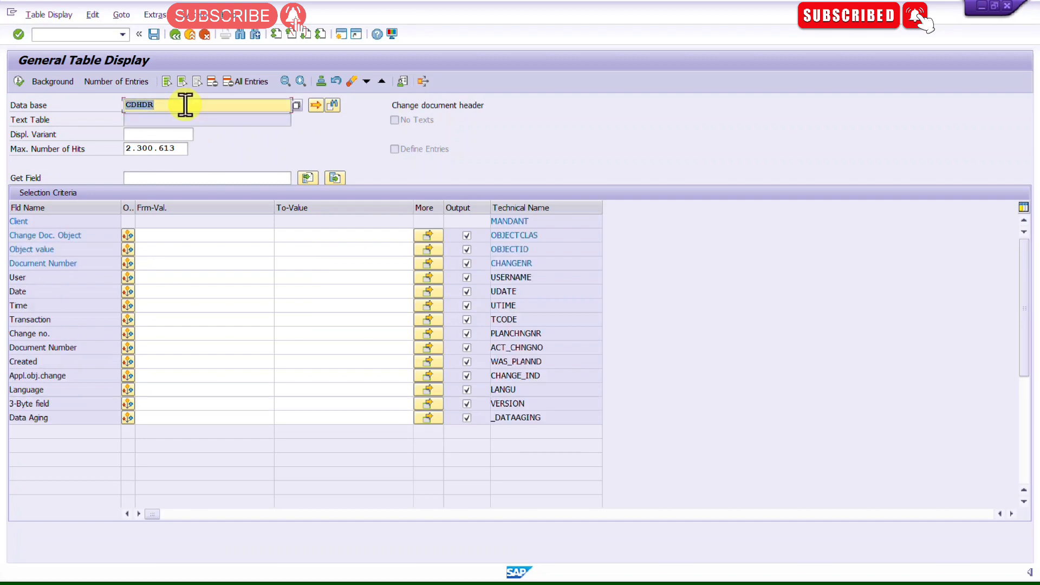
# Step: Review the CDHDR selection instructions in the Functional Specification for Auto PO List document
pyautogui.click(172, 235)
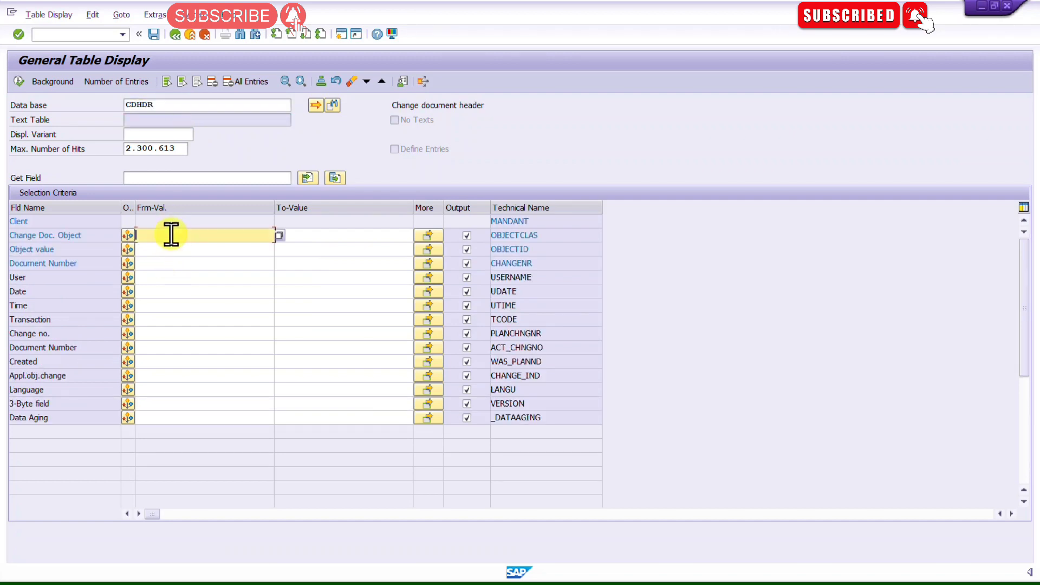
pyautogui.press('F4')
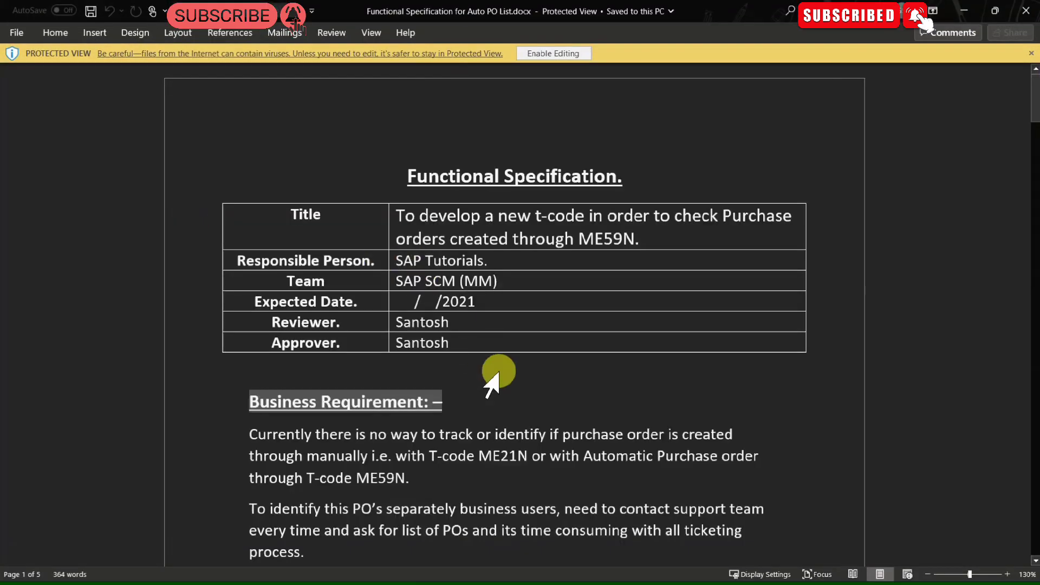
pyautogui.scroll(-10, 495, 372)
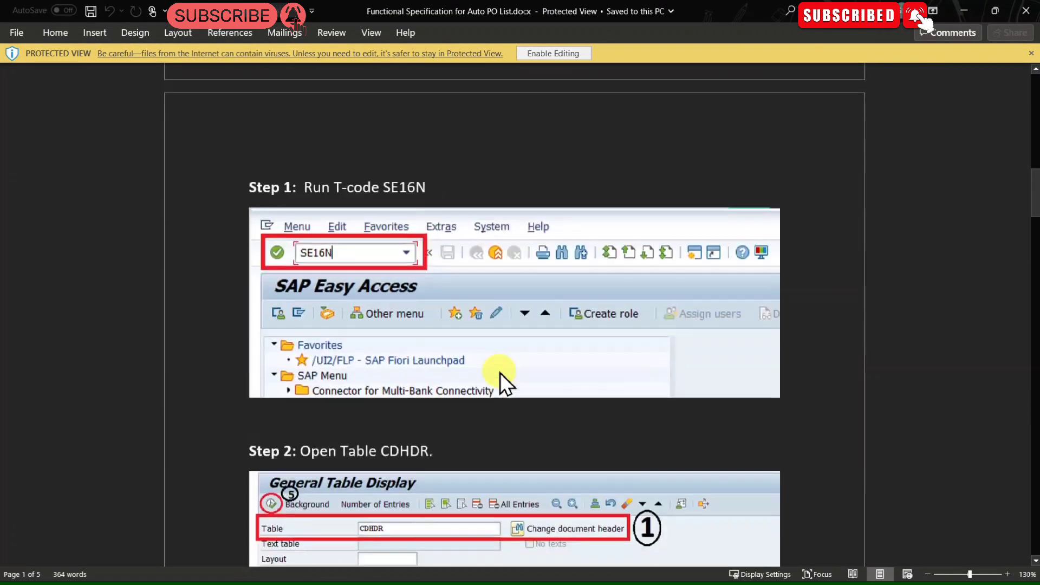
pyautogui.scroll(-10, 500, 373)
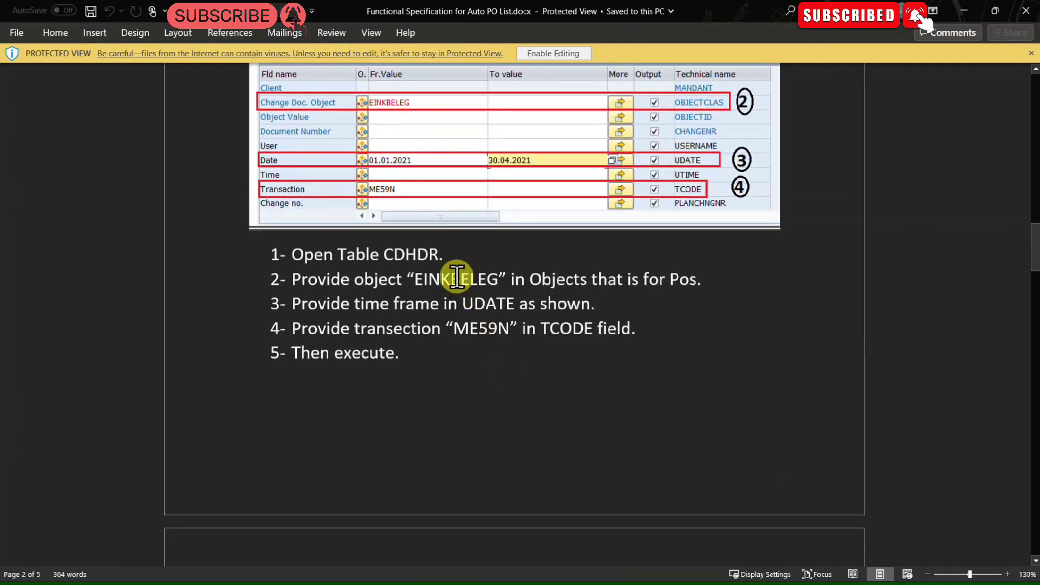
pyautogui.doubleClick(458, 278)
pyautogui.hotkey('alt', 'Tab')
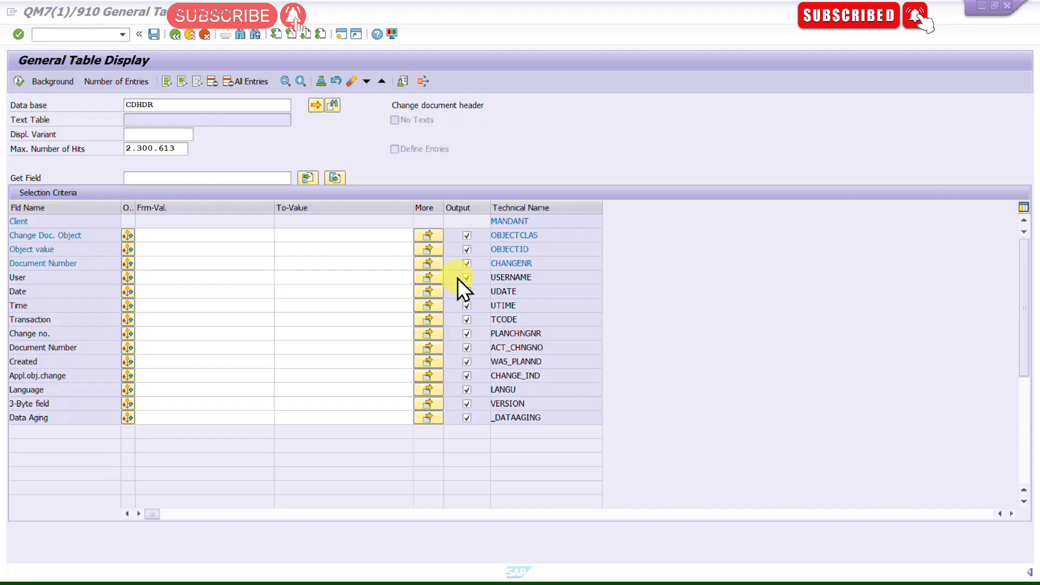
# Step: Copy EINKBELEG from the specification document into the Object value selection field
pyautogui.click(175, 249)
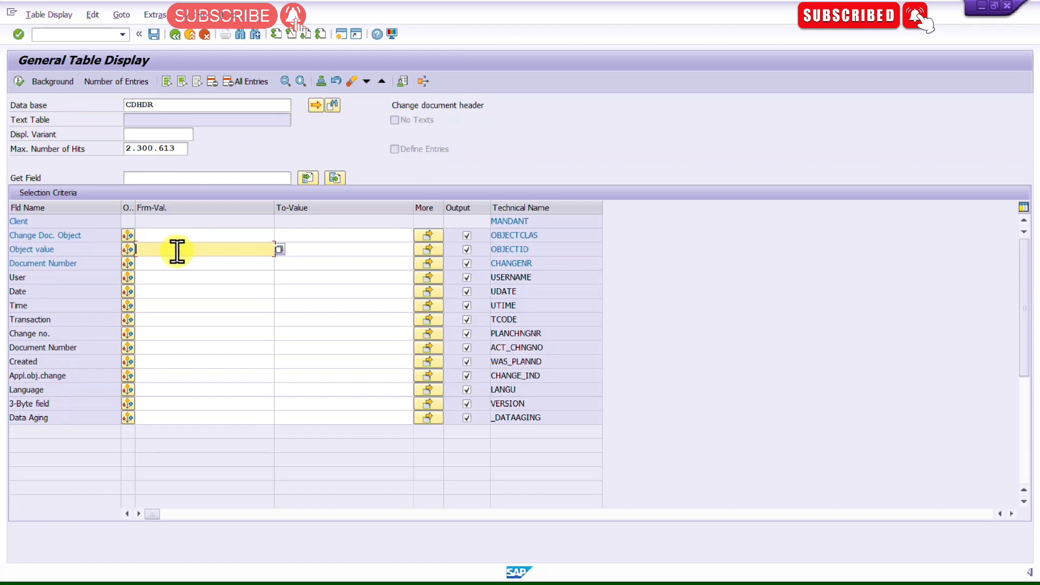
pyautogui.hotkey('alt', 'Tab')
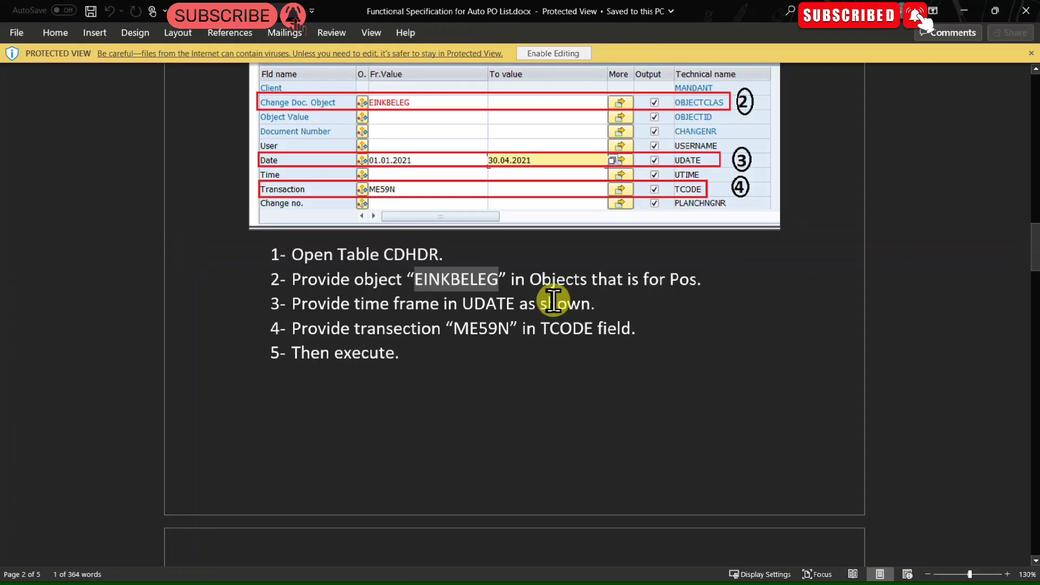
pyautogui.doubleClick(451, 282)
pyautogui.hotkey('ctrl', 'c')
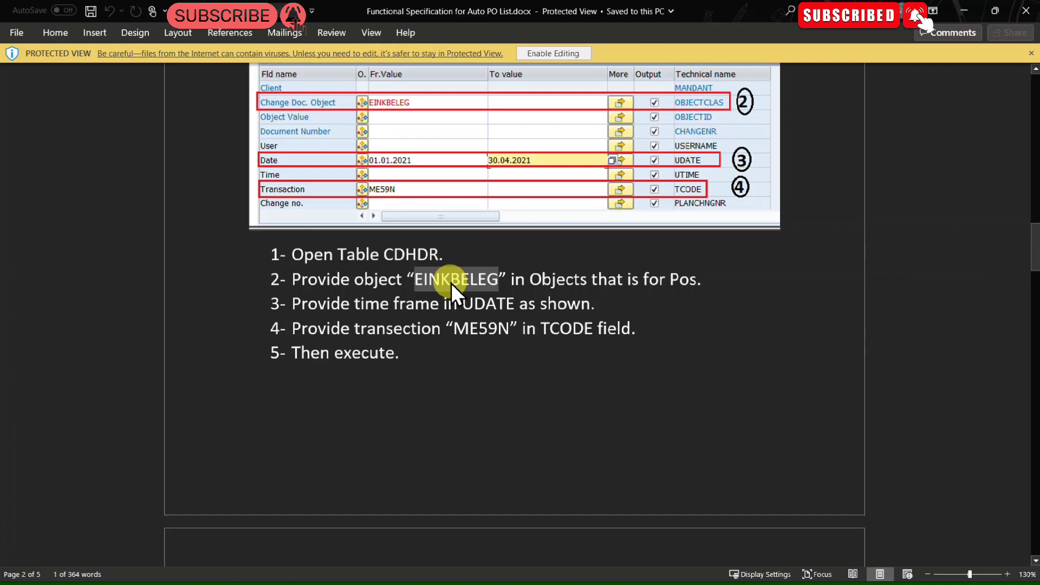
pyautogui.hotkey('alt', 'Tab')
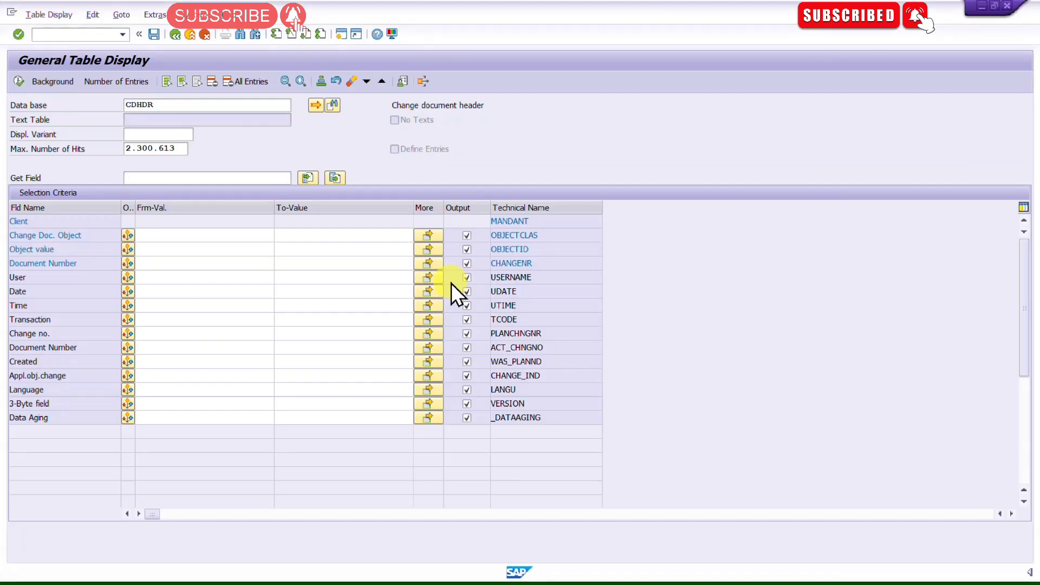
pyautogui.hotkey('ctrl', 'v')
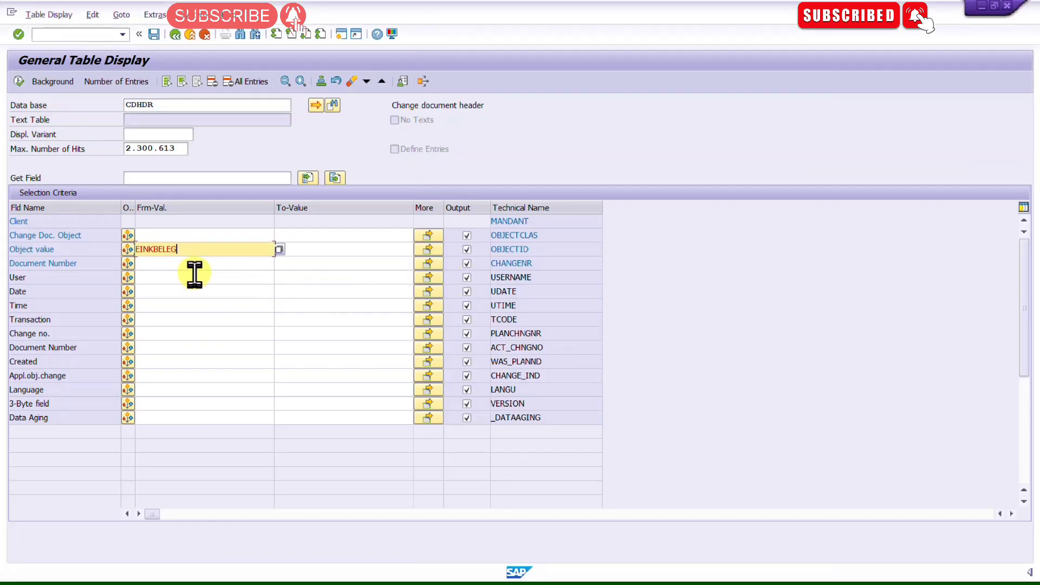
# Step: Set the Date selection to 23.08.2023 using the calendar picker
pyautogui.click(187, 291)
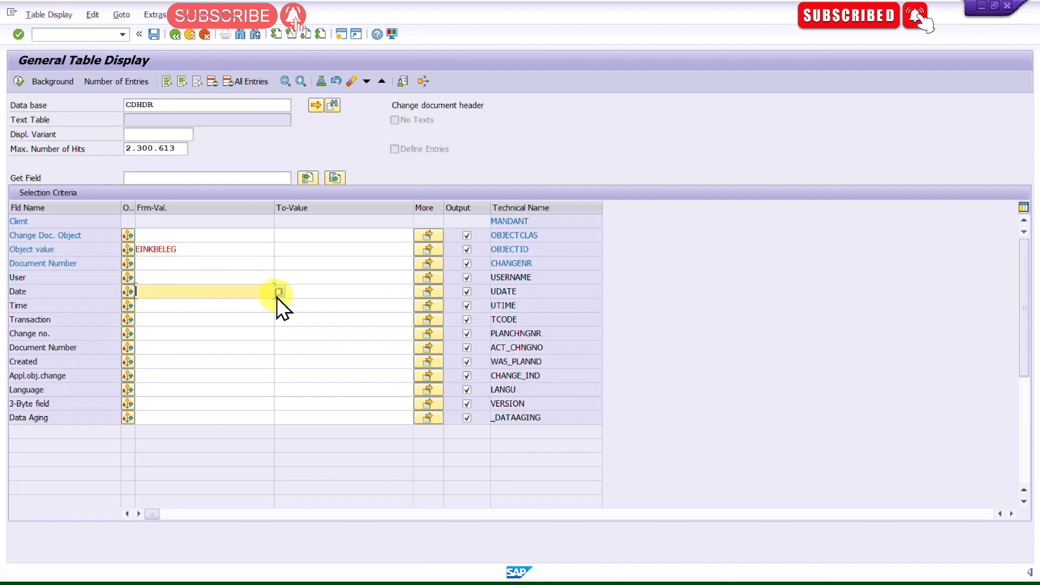
pyautogui.write('01')
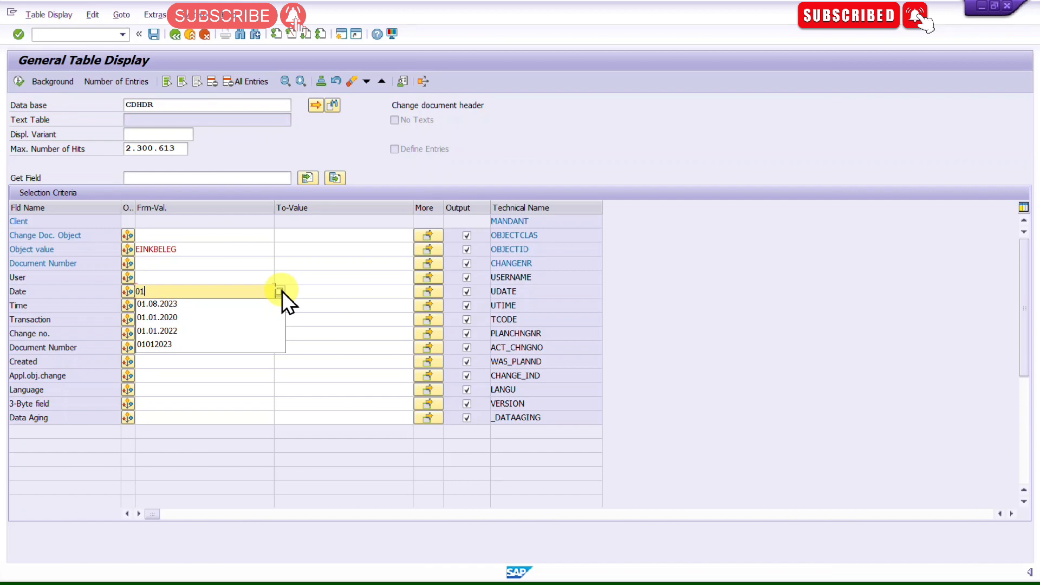
pyautogui.press('BackSpace')
pyautogui.press('BackSpace')
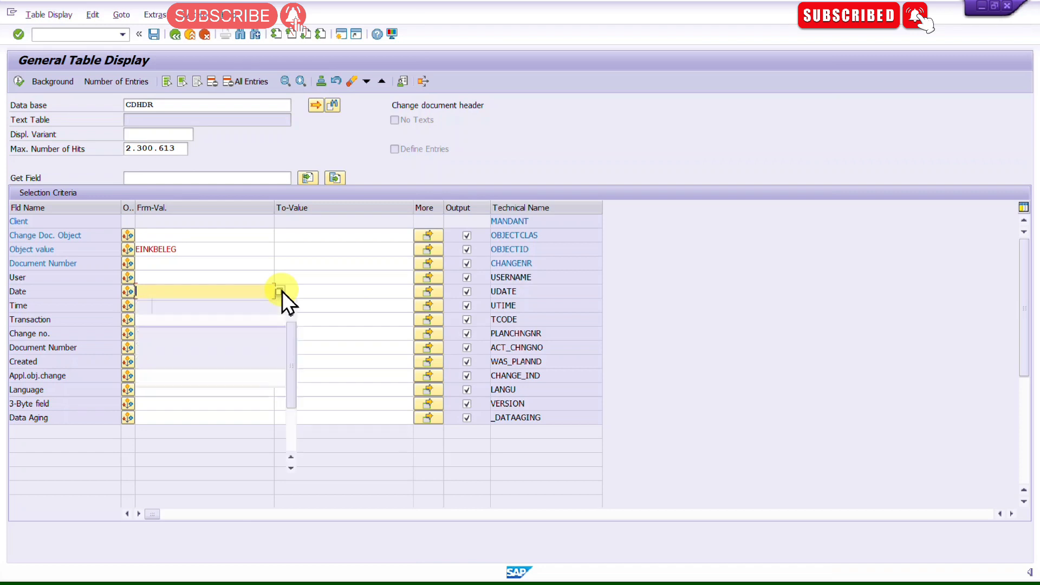
pyautogui.click(282, 291)
pyautogui.press('F4')
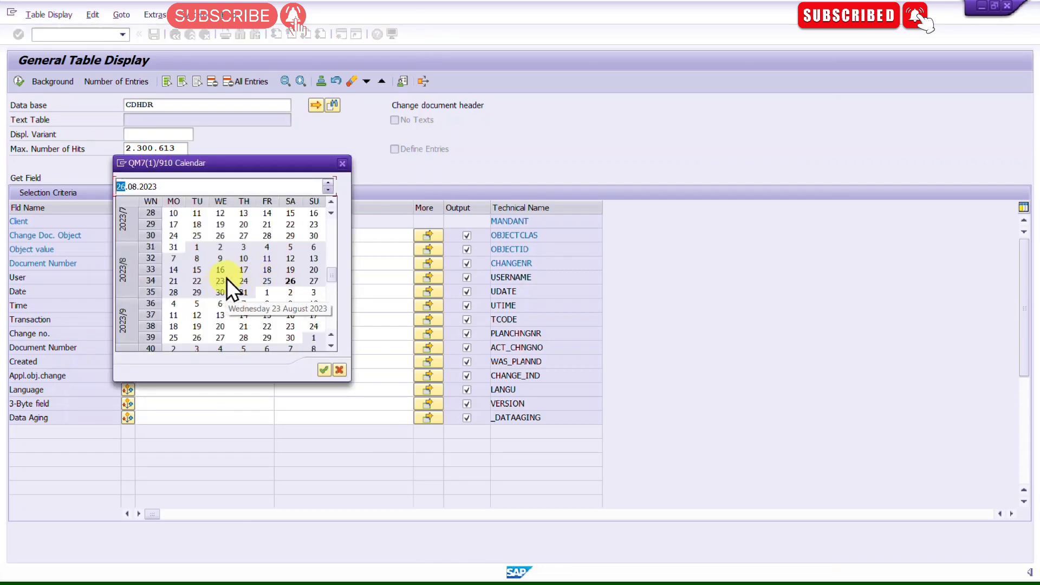
pyautogui.doubleClick(219, 281)
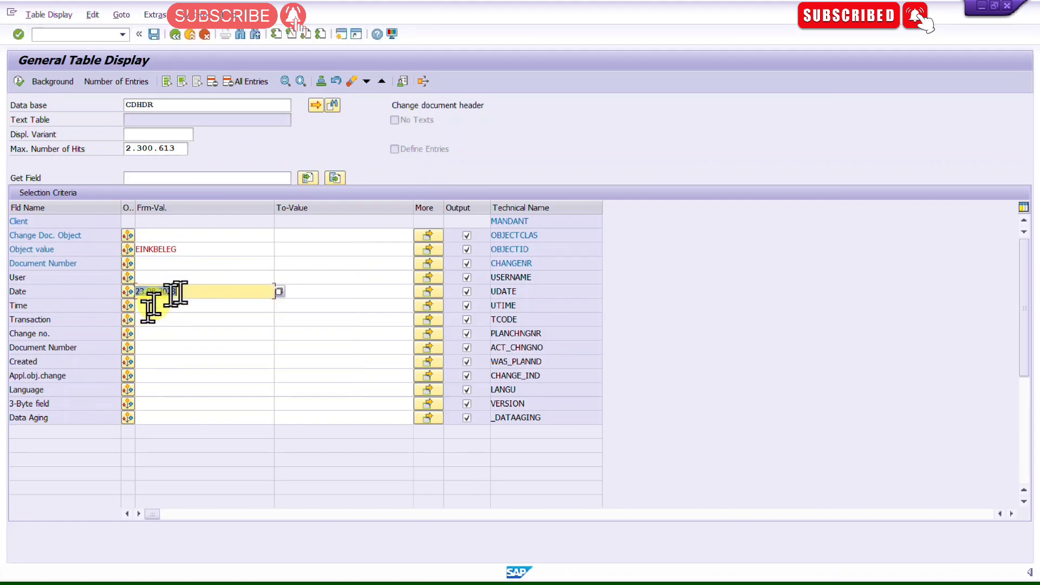
# Step: Enter ME21N as the Transaction selection value
pyautogui.click(164, 320)
pyautogui.write('ME21N')
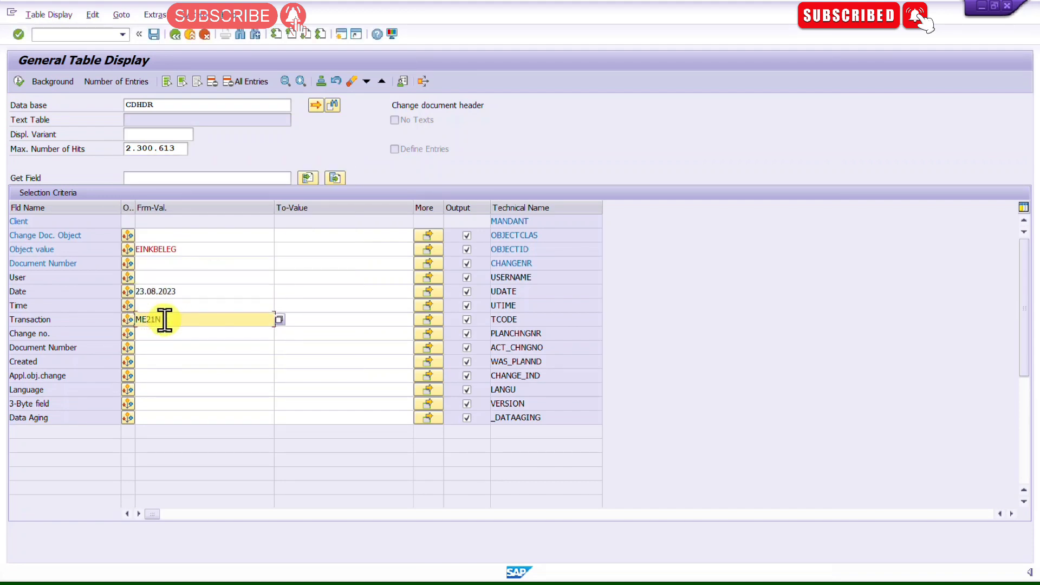
pyautogui.doubleClick(163, 320)
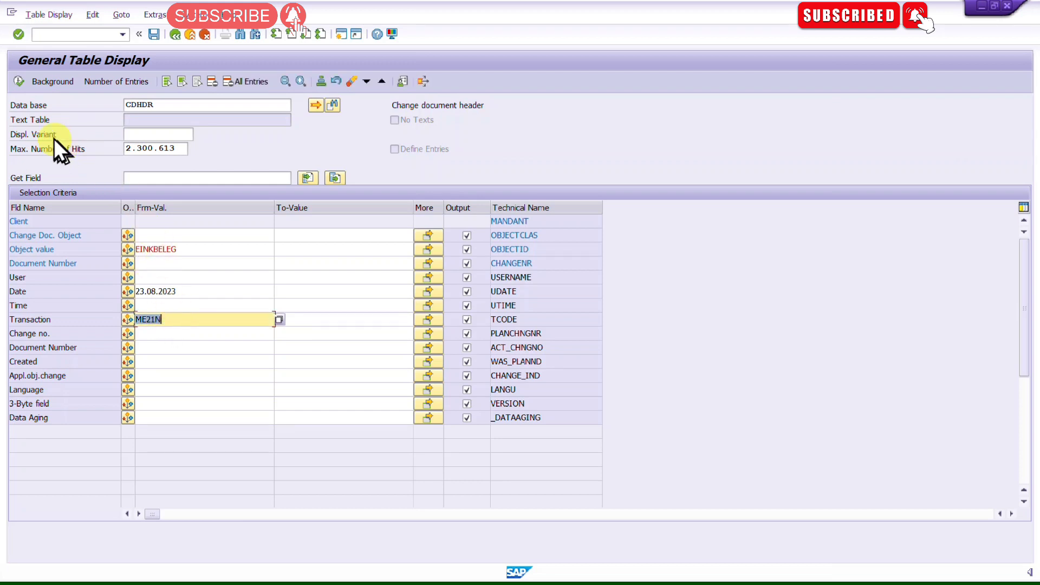
# Step: Execute the CDHDR query and leave the table display for the main menu
pyautogui.click(19, 82)
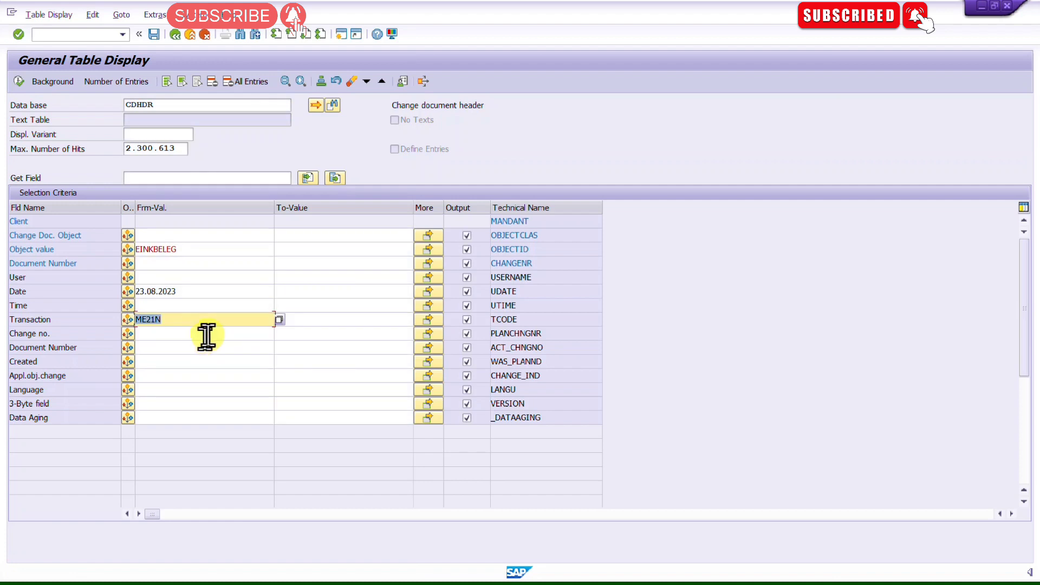
pyautogui.click(175, 104)
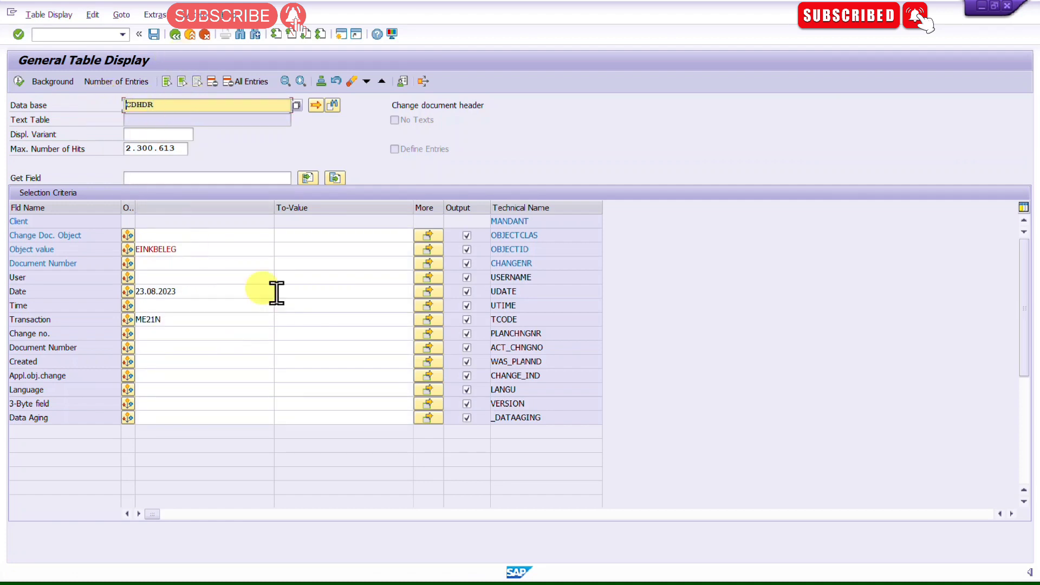
pyautogui.press('F3')
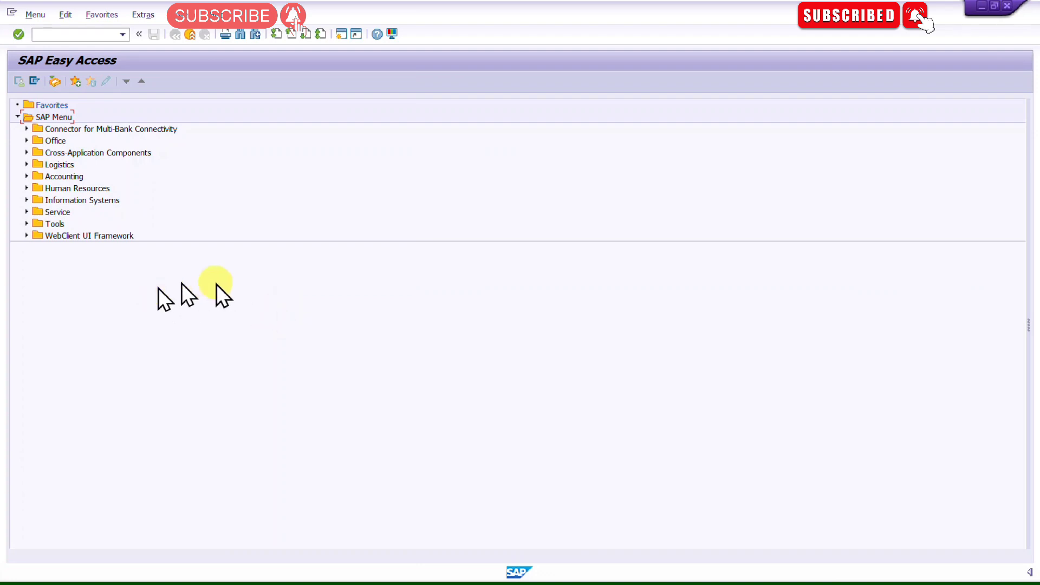
# Step: Browse the Tables.xlsx list back to the top to review the MIGO tables
pyautogui.click(87, 32)
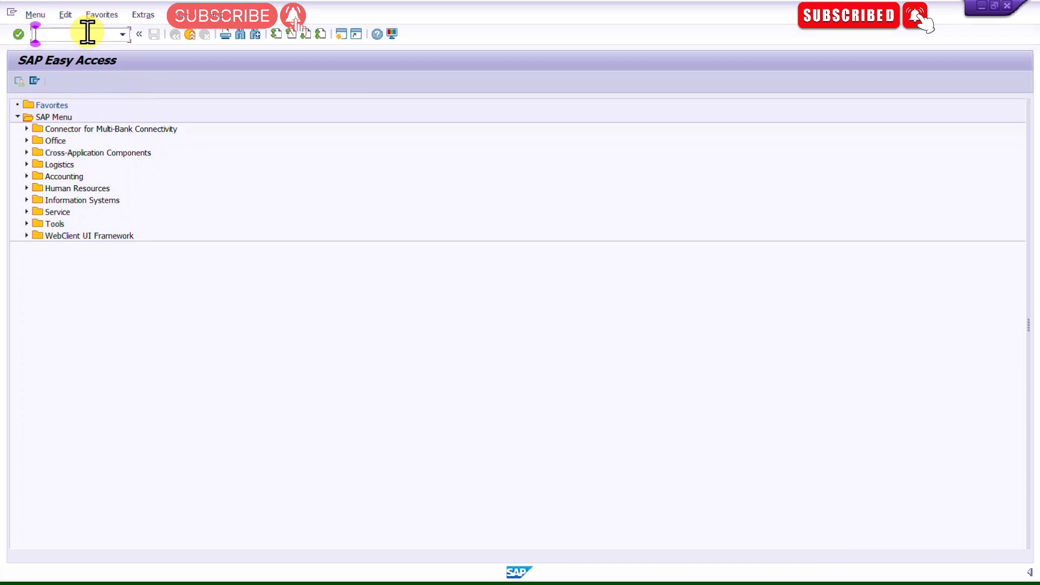
pyautogui.hotkey('alt', 'Tab')
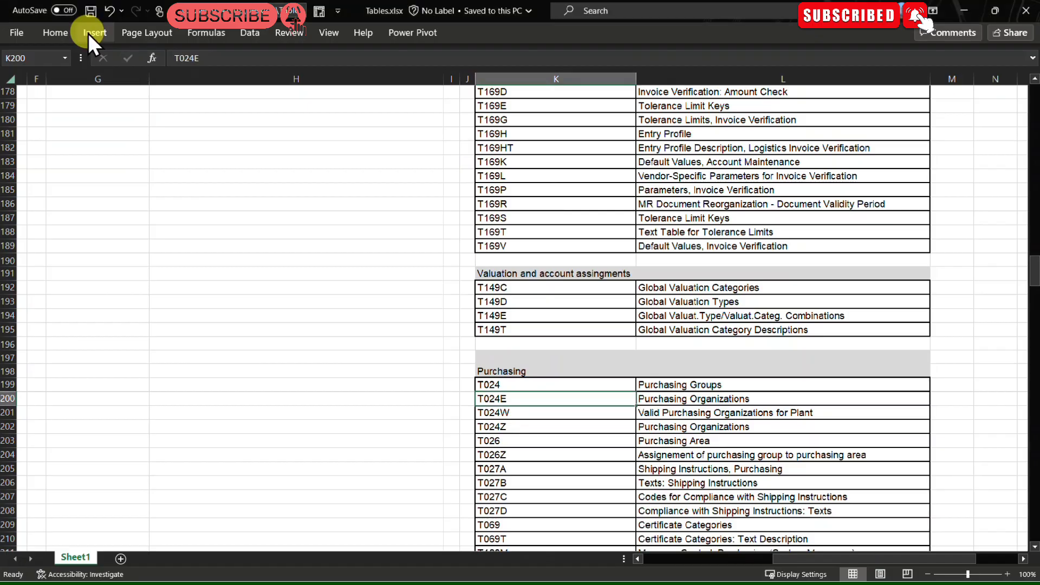
pyautogui.scroll(18, 416, 405)
pyautogui.scroll(20, 416, 405)
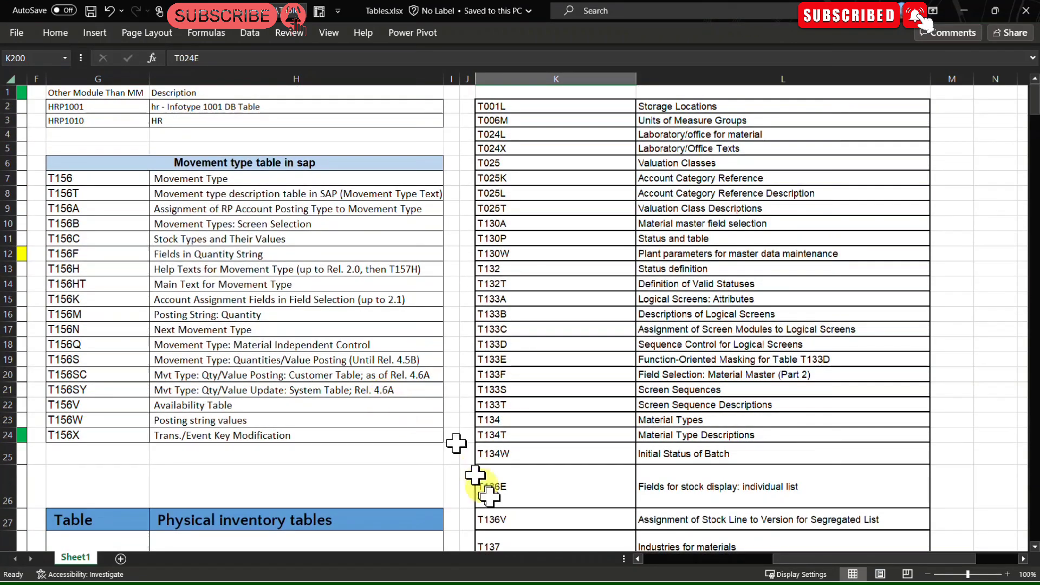
pyautogui.moveTo(794, 558); pyautogui.dragTo(639, 569)
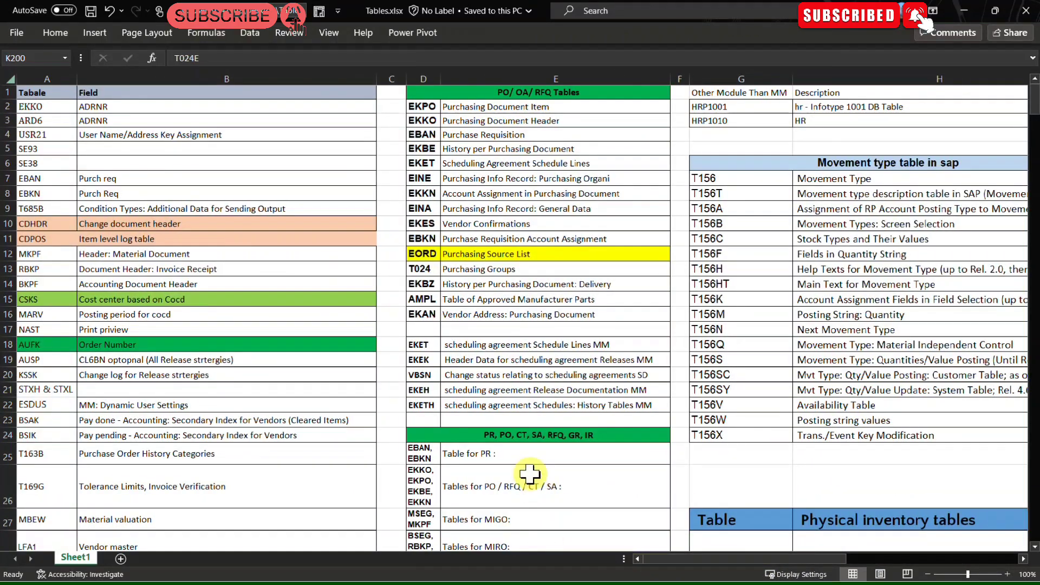
pyautogui.scroll(-3, 529, 475)
pyautogui.moveTo(495, 386); pyautogui.dragTo(392, 389)
# Step: Start transaction SE16N from the command field
pyautogui.hotkey('alt', 'Tab')
pyautogui.click(98, 33)
pyautogui.write('SE21')
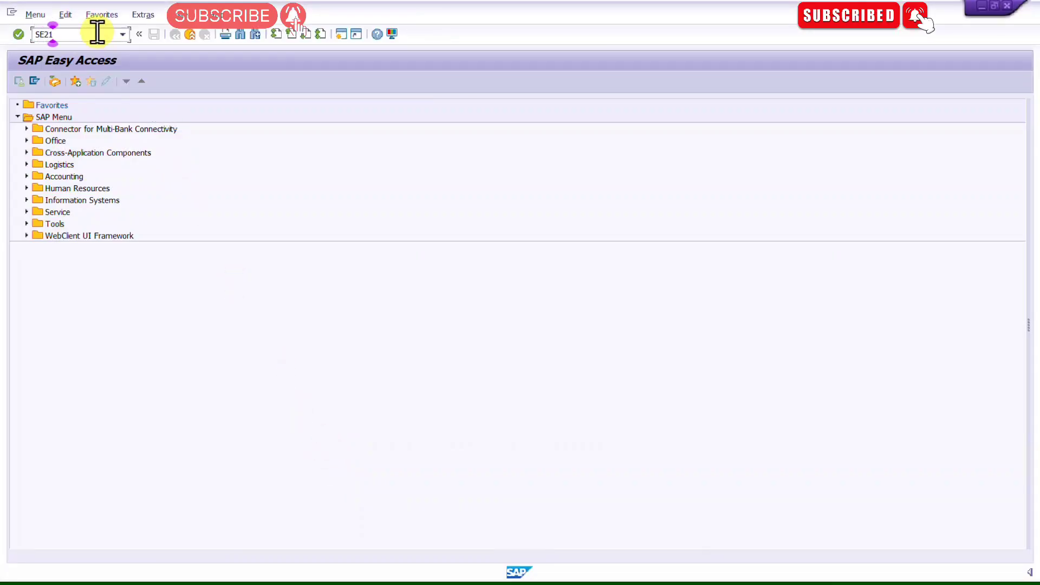
pyautogui.press('BackSpace')
pyautogui.press('BackSpace')
pyautogui.write('16N')
pyautogui.press('Return')
# Step: Open table MSEG and clear the maximum number of hits
pyautogui.write('M')
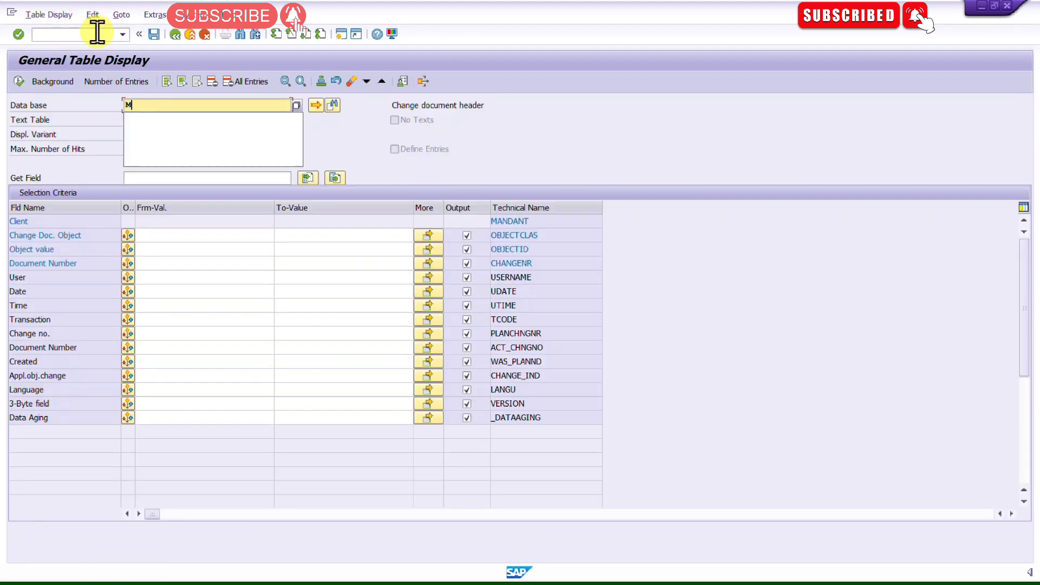
pyautogui.write('SEG')
pyautogui.press('Return')
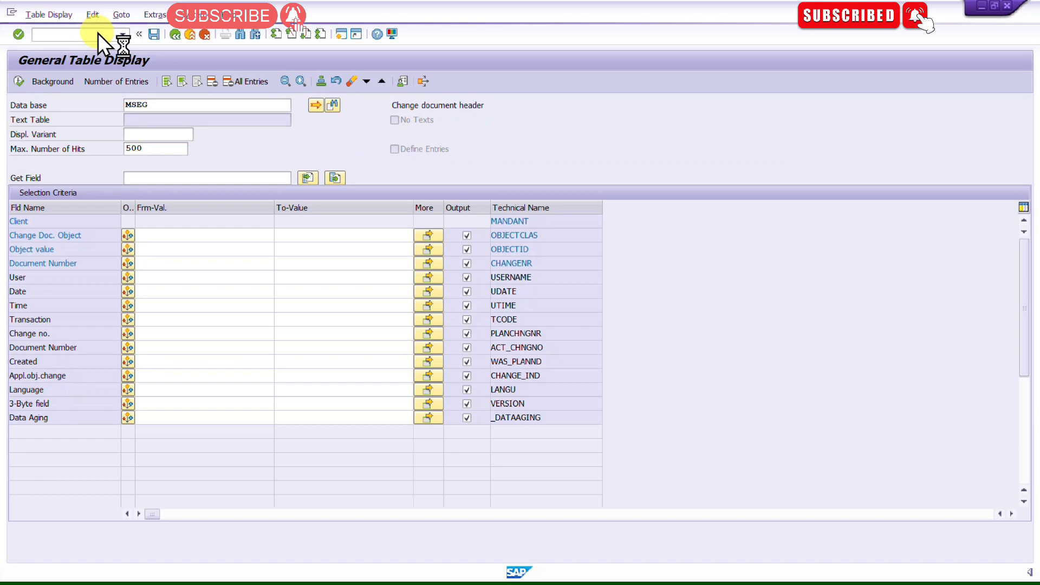
pyautogui.doubleClick(159, 148)
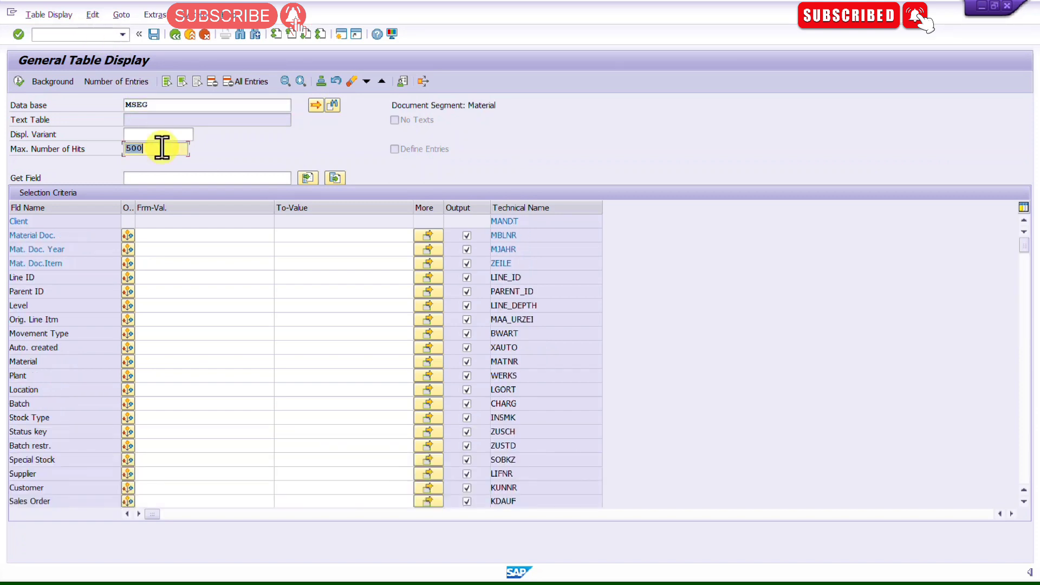
pyautogui.press('BackSpace')
pyautogui.click(213, 289)
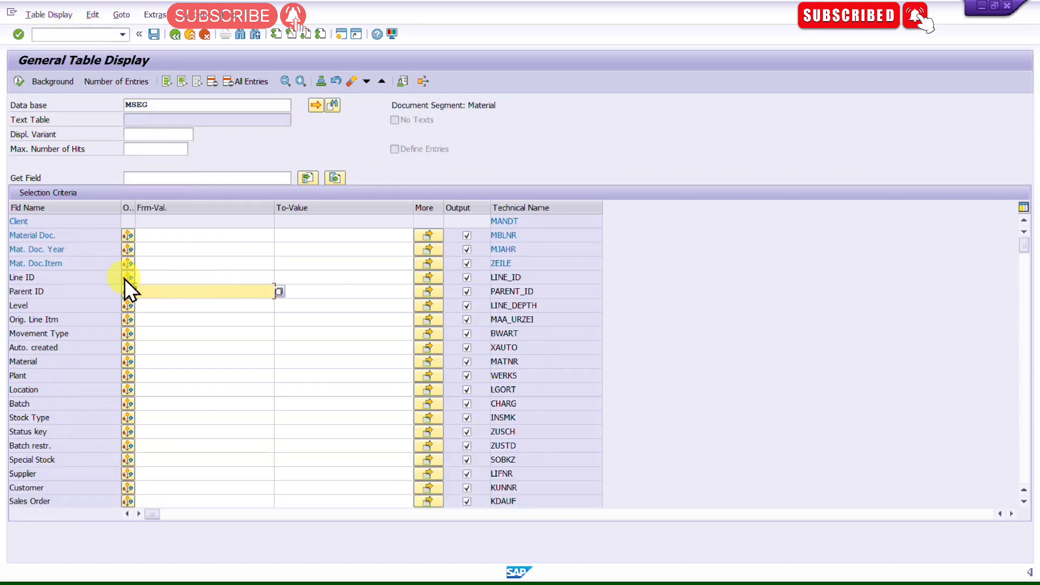
# Step: Switch the table display from MSEG to table MKPF, checking the table list spreadsheet along the way
pyautogui.click(155, 235)
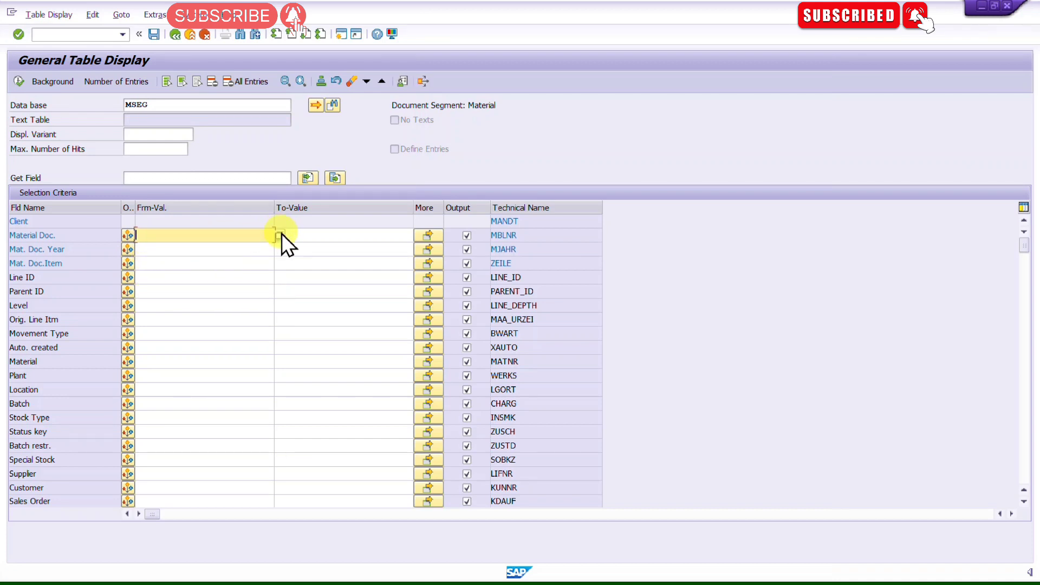
pyautogui.click(174, 105)
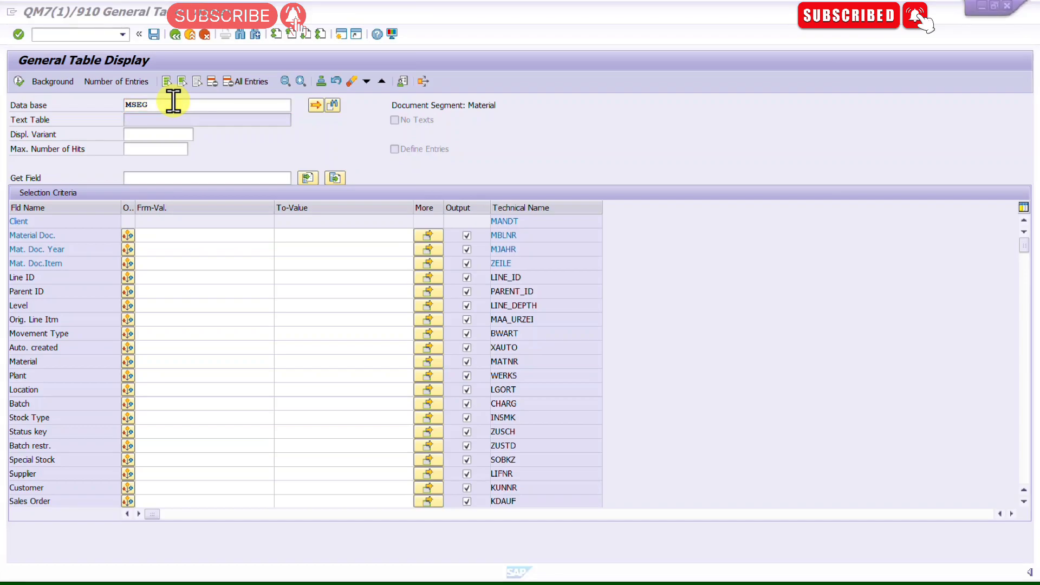
pyautogui.hotkey('alt', 'Tab')
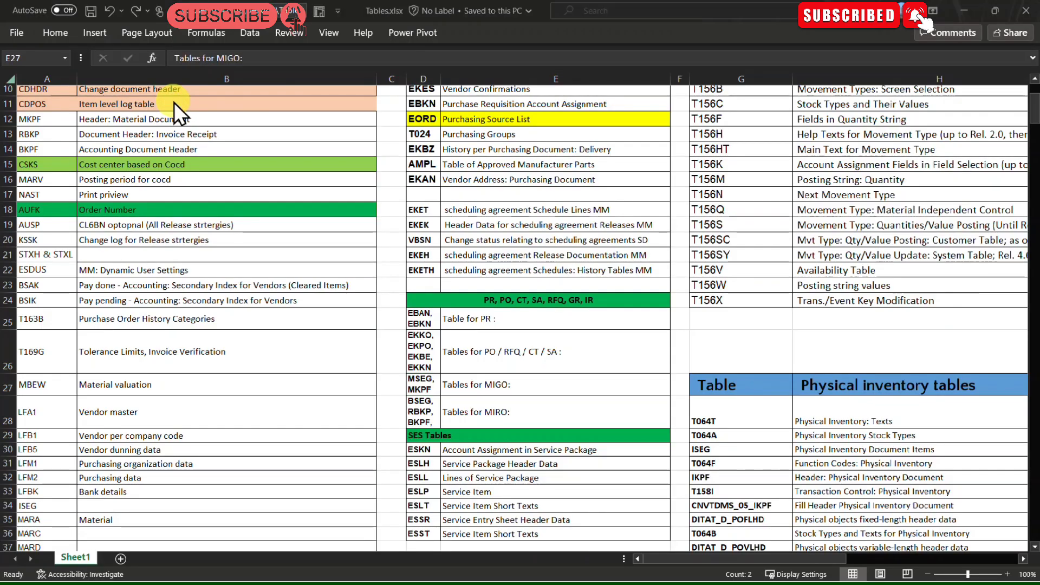
pyautogui.hotkey('alt', 'Tab')
pyautogui.press('BackSpace')
pyautogui.press('BackSpace')
pyautogui.press('BackSpace')
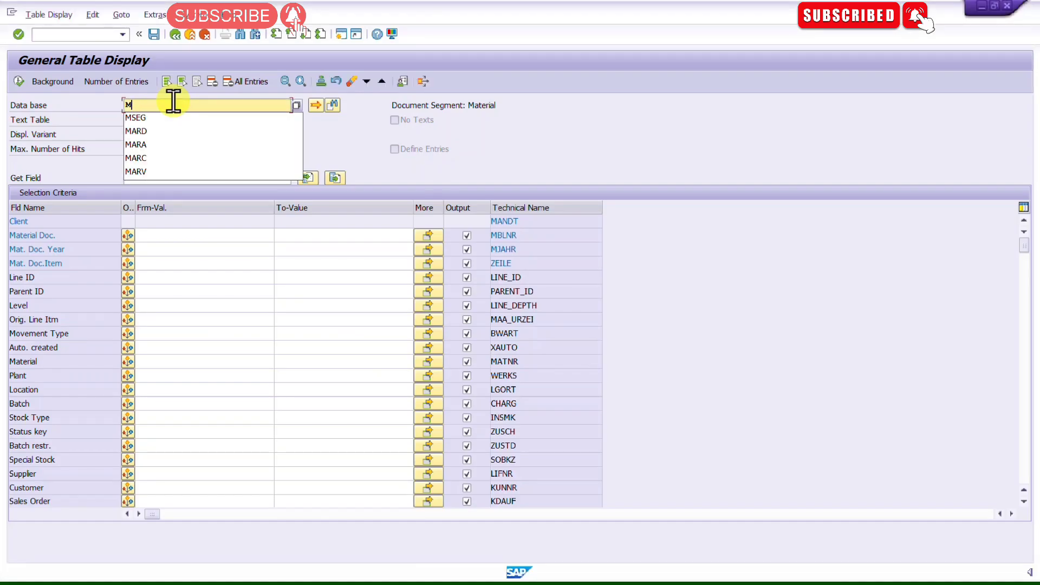
pyautogui.write('KPF')
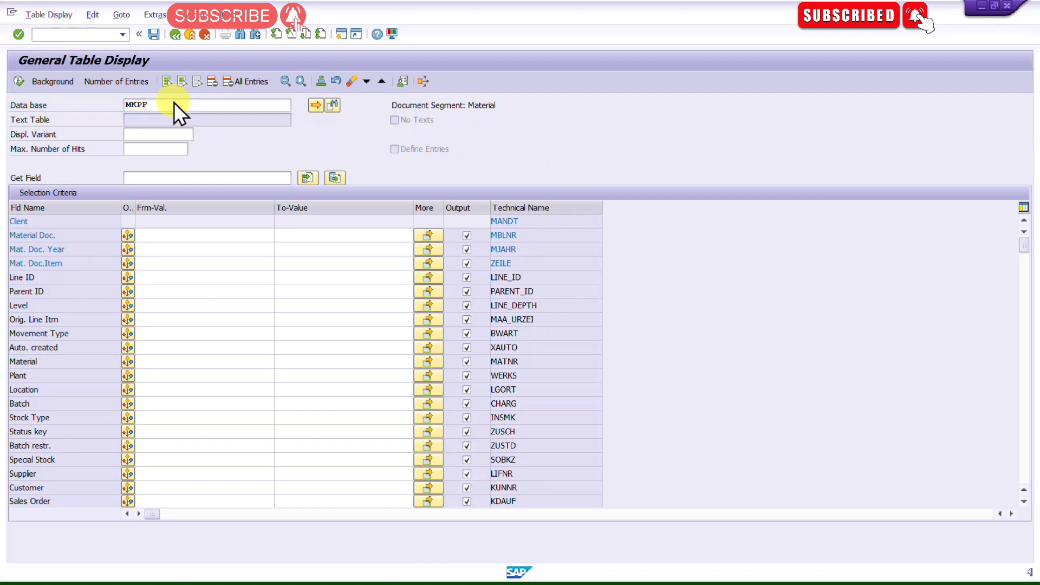
pyautogui.press('Return')
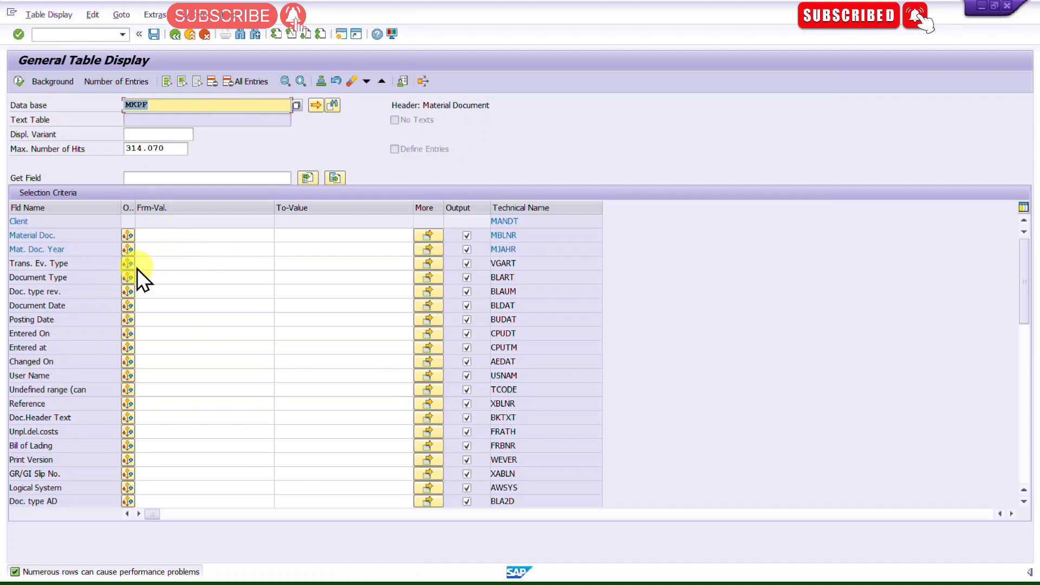
# Step: Set the Document Type criterion to WE (Goods Receipt) from the document type value list
pyautogui.click(155, 279)
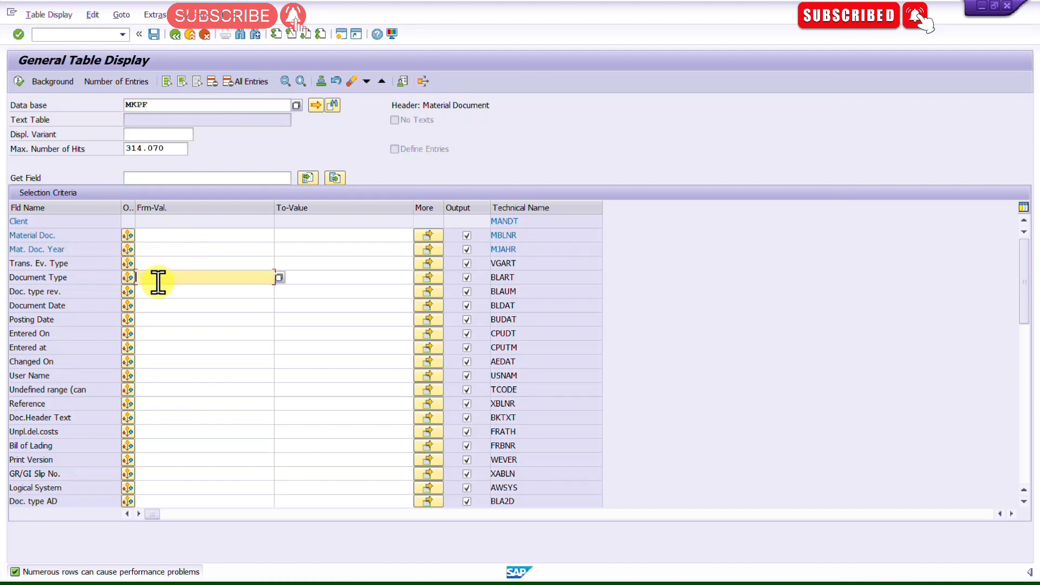
pyautogui.click(279, 278)
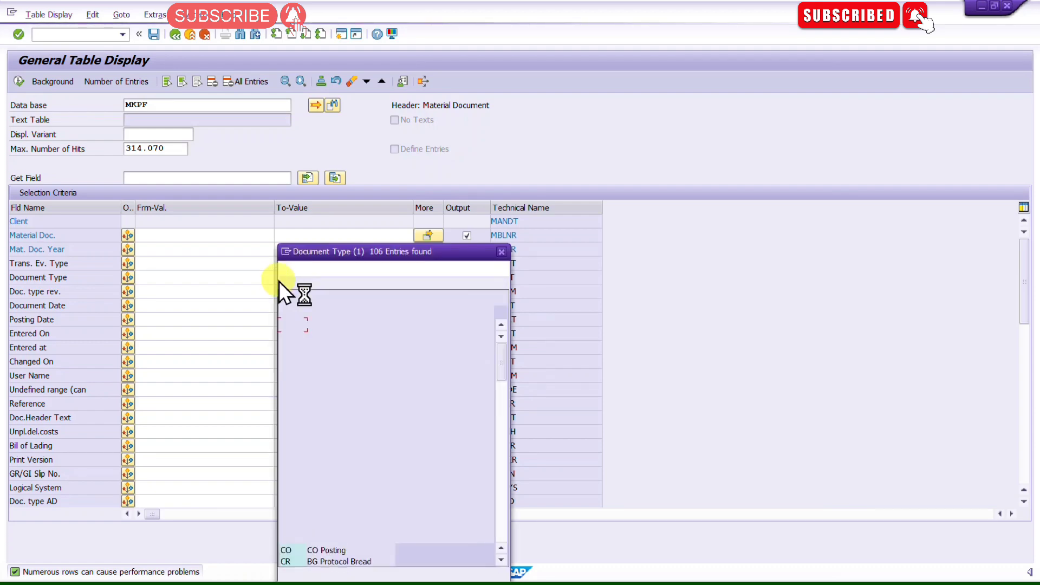
pyautogui.moveTo(451, 254); pyautogui.dragTo(525, 121)
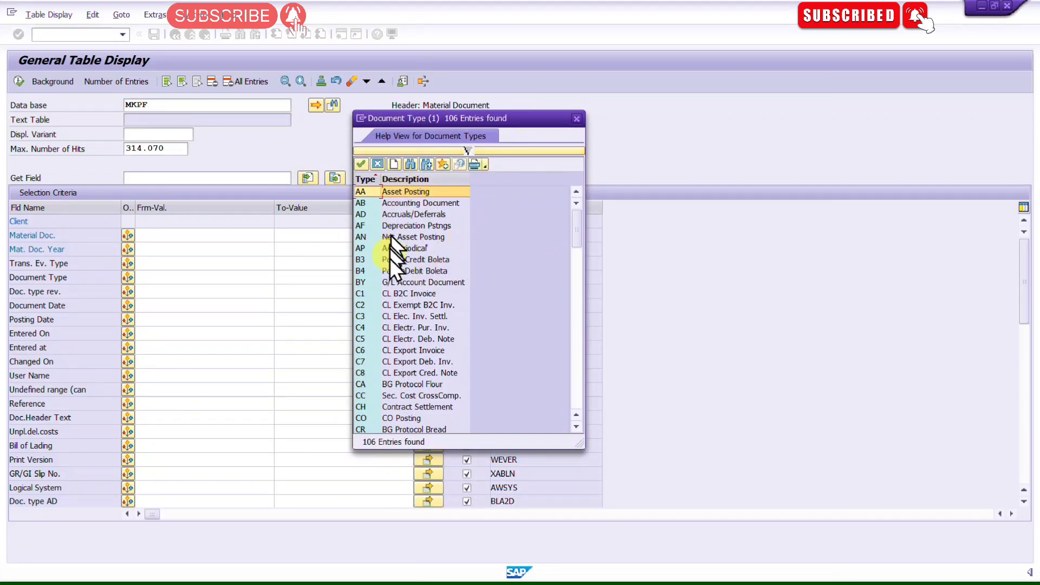
pyautogui.scroll(-10, 392, 328)
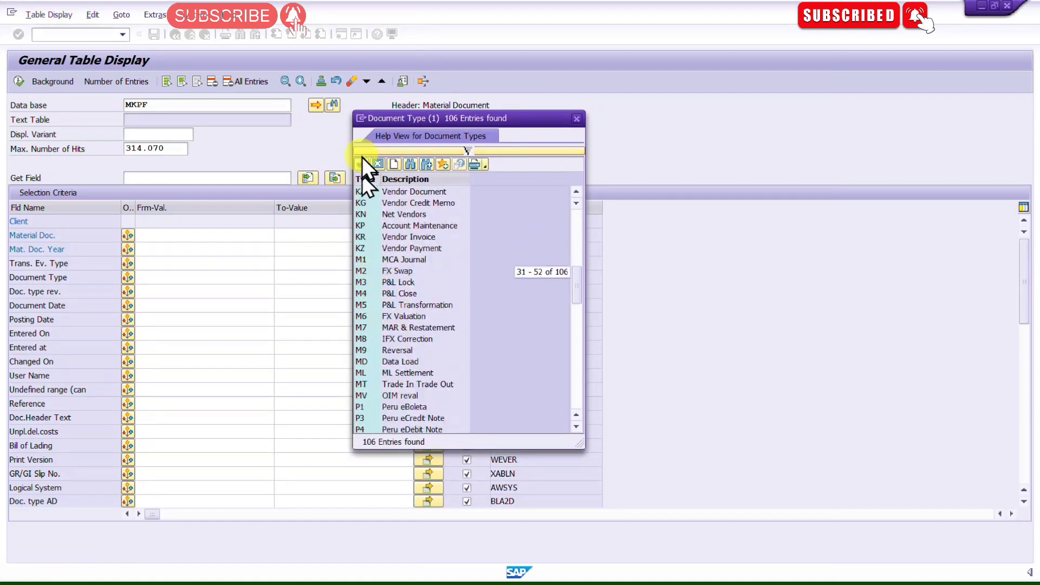
pyautogui.scroll(-15, 403, 304)
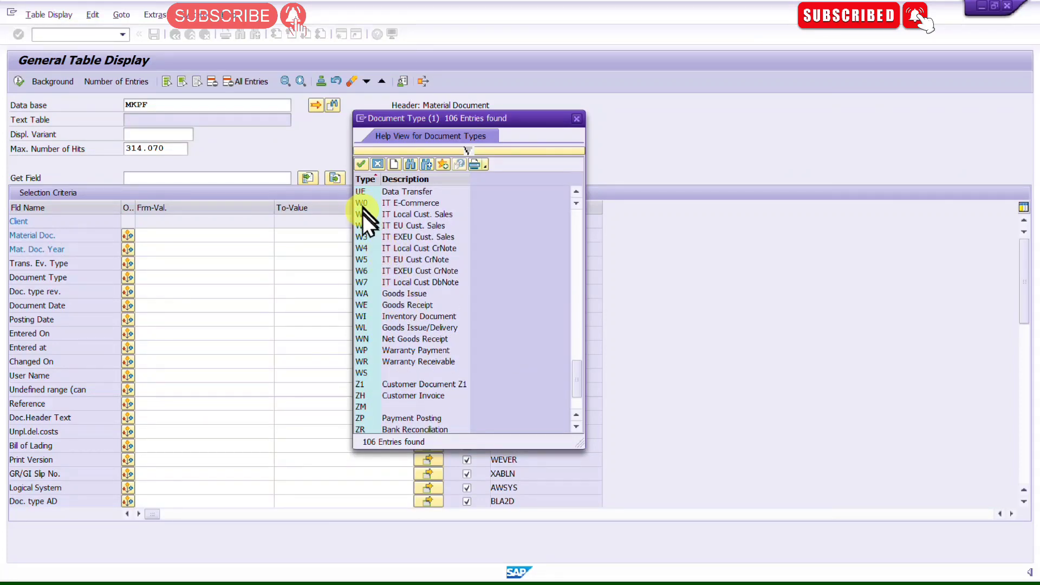
pyautogui.click(397, 304)
pyautogui.doubleClick(396, 303)
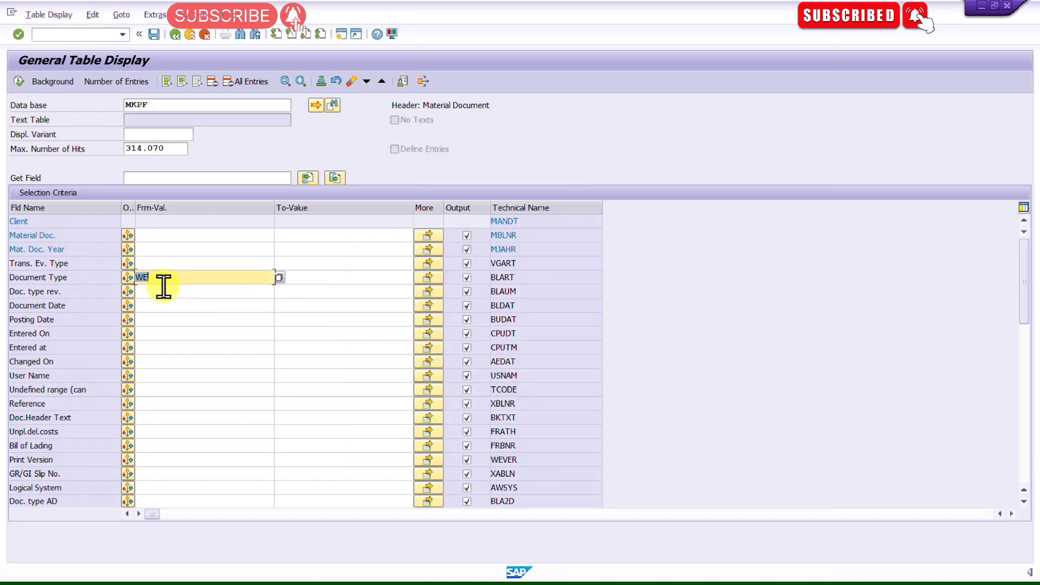
# Step: Set the Posting Date range from 01.08.2023 to 26.08.2023 using the calendar picker
pyautogui.click(156, 319)
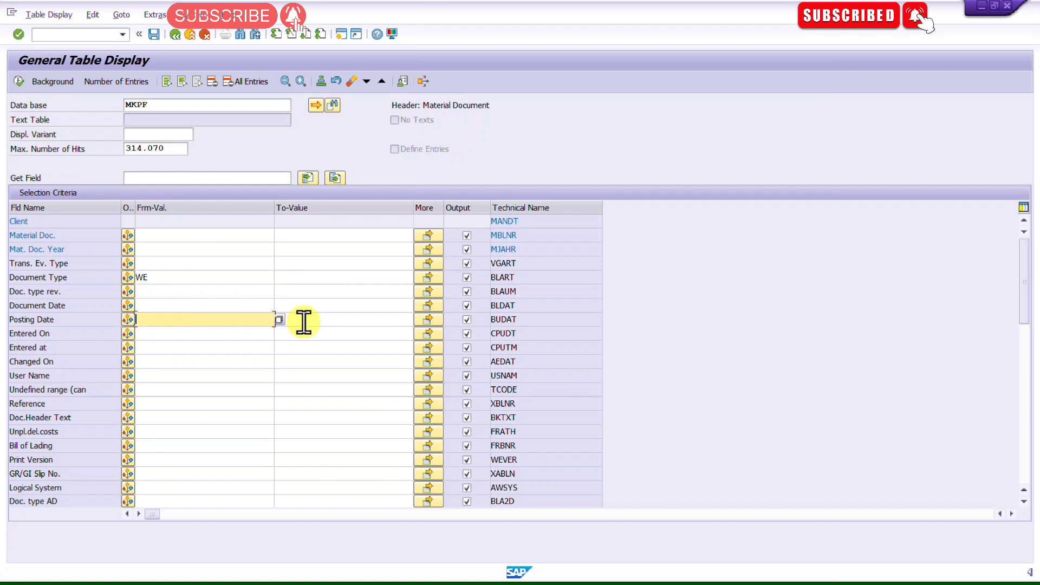
pyautogui.click(282, 323)
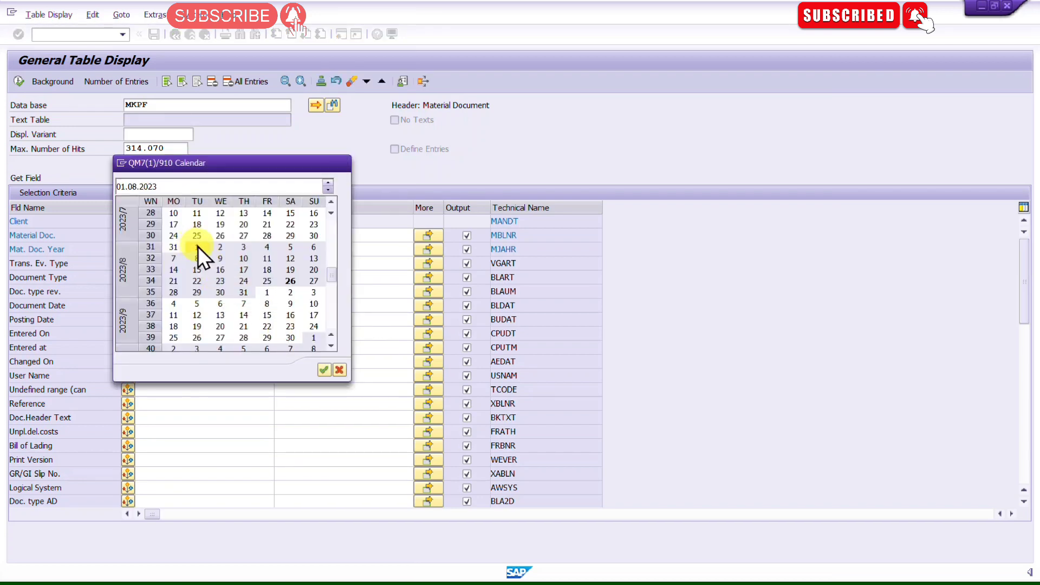
pyautogui.doubleClick(196, 247)
pyautogui.click(323, 319)
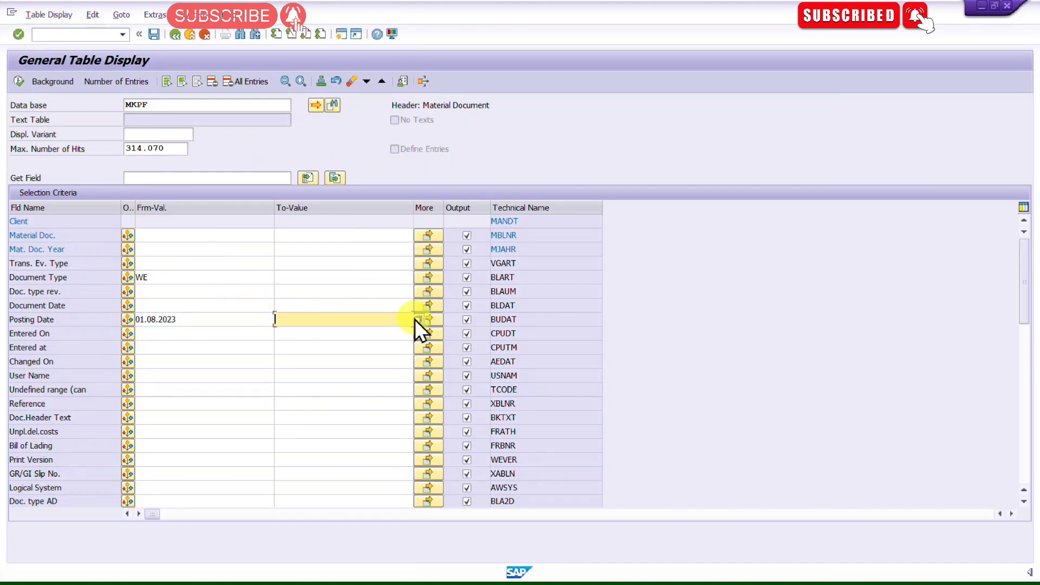
pyautogui.click(417, 319)
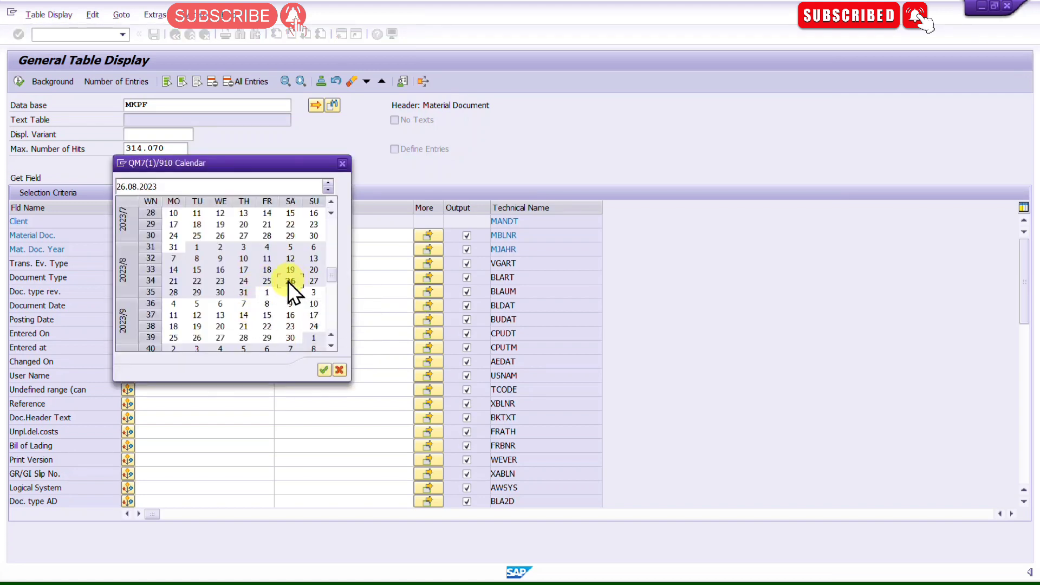
pyautogui.doubleClick(291, 281)
# Step: Clear the maximum number of hits, execute the MKPF query and scroll through the results
pyautogui.click(168, 148)
pyautogui.hotkey('ctrl', 'a')
pyautogui.press('BackSpace')
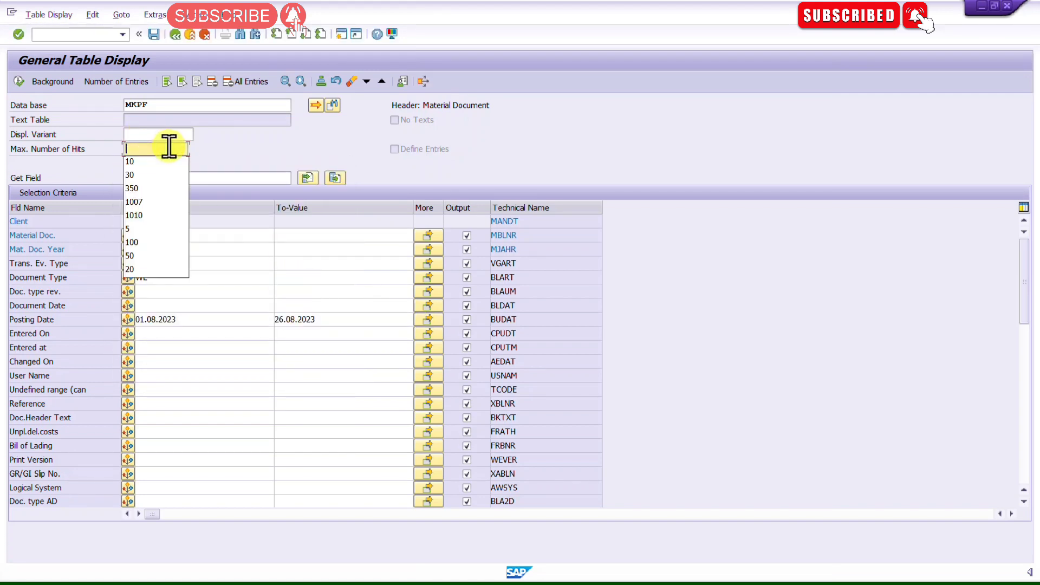
pyautogui.click(16, 82)
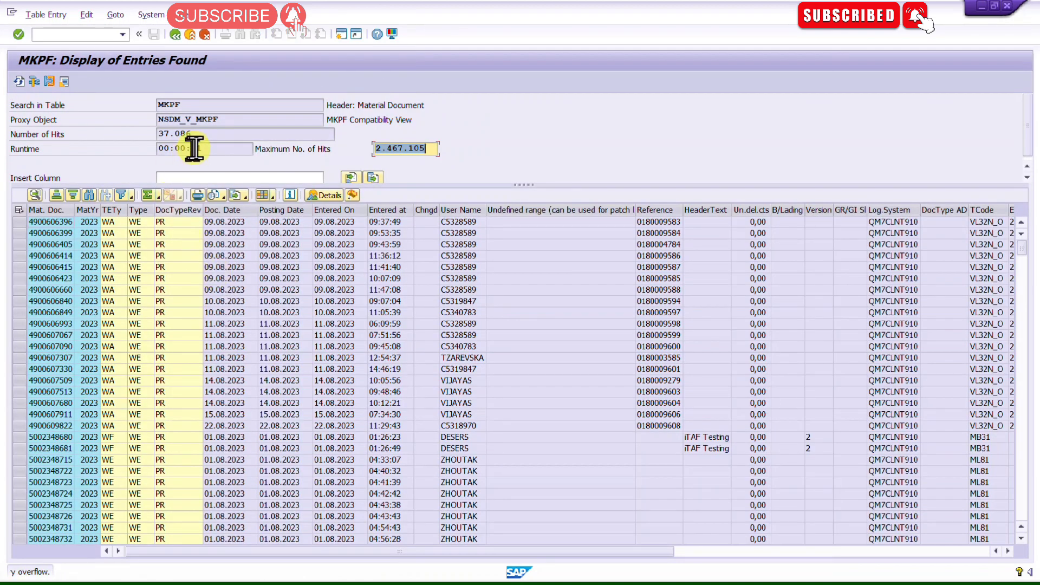
pyautogui.click(157, 133)
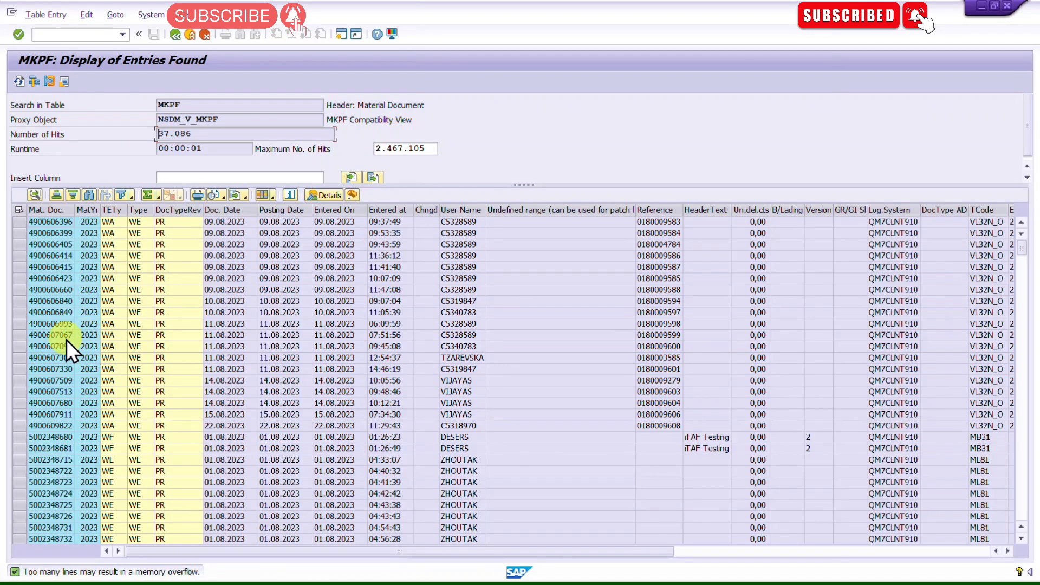
pyautogui.scroll(-10, 67, 340)
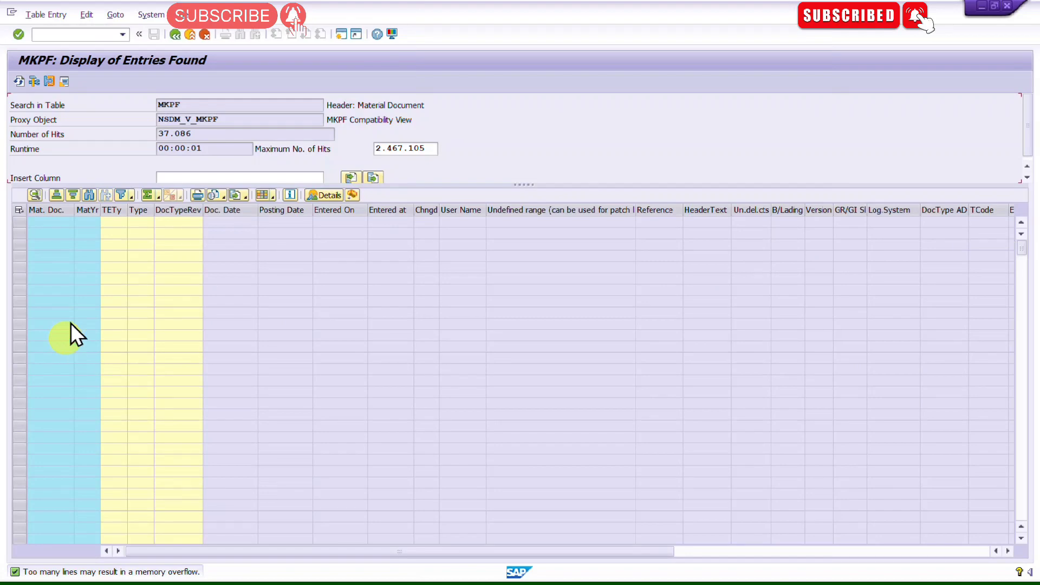
# Step: Return to the selection screen and clear the Document Type criterion, browsing its value list without choosing
pyautogui.click(175, 35)
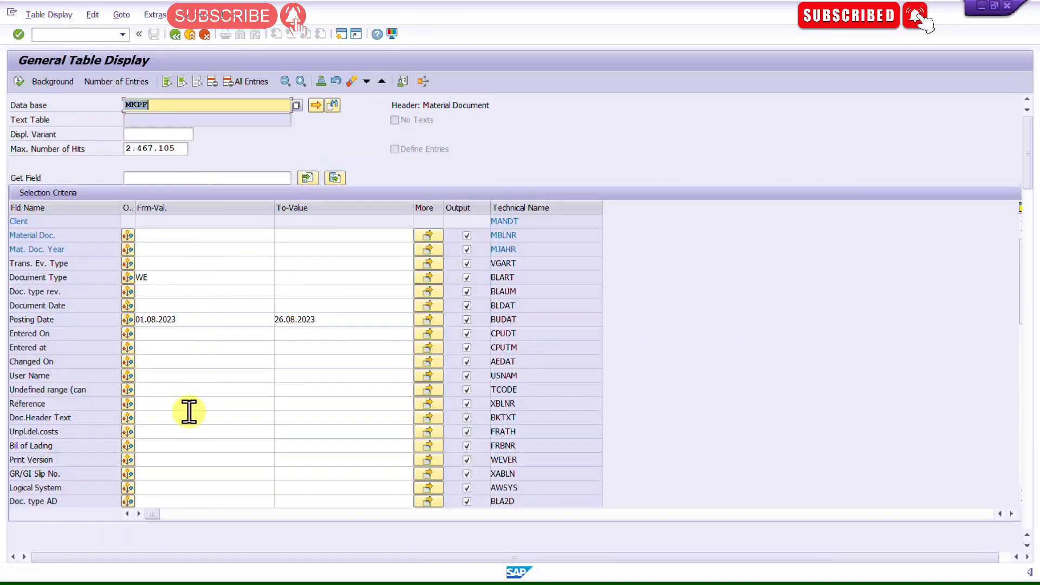
pyautogui.click(181, 278)
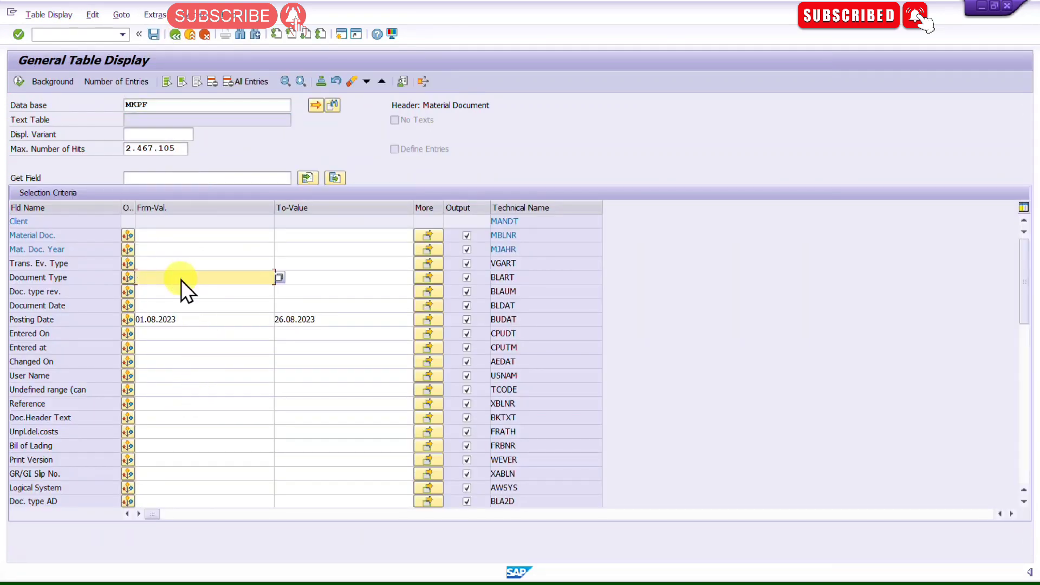
pyautogui.press('BackSpace')
pyautogui.press('F8')
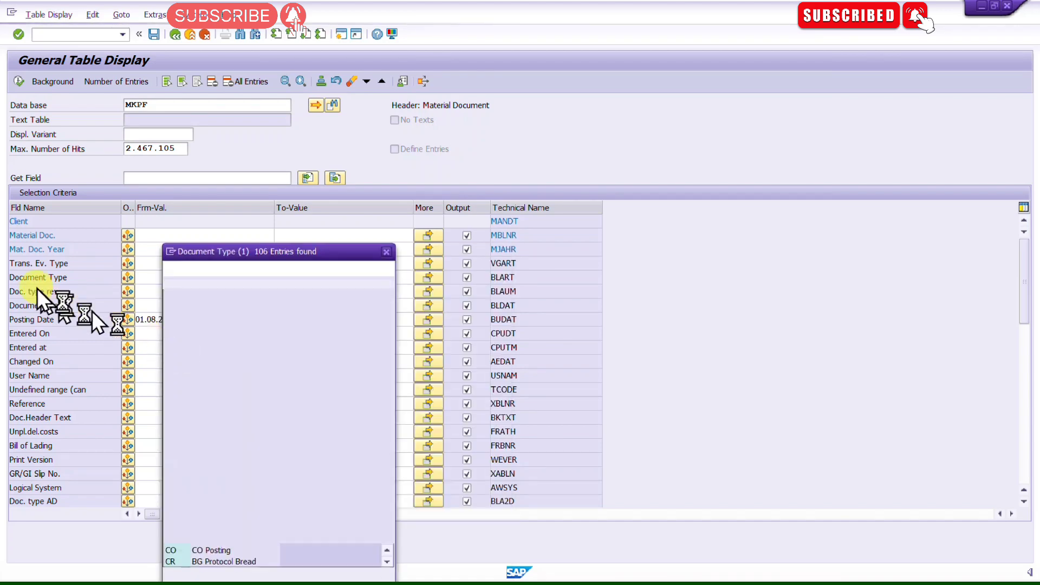
pyautogui.scroll(-20, 236, 370)
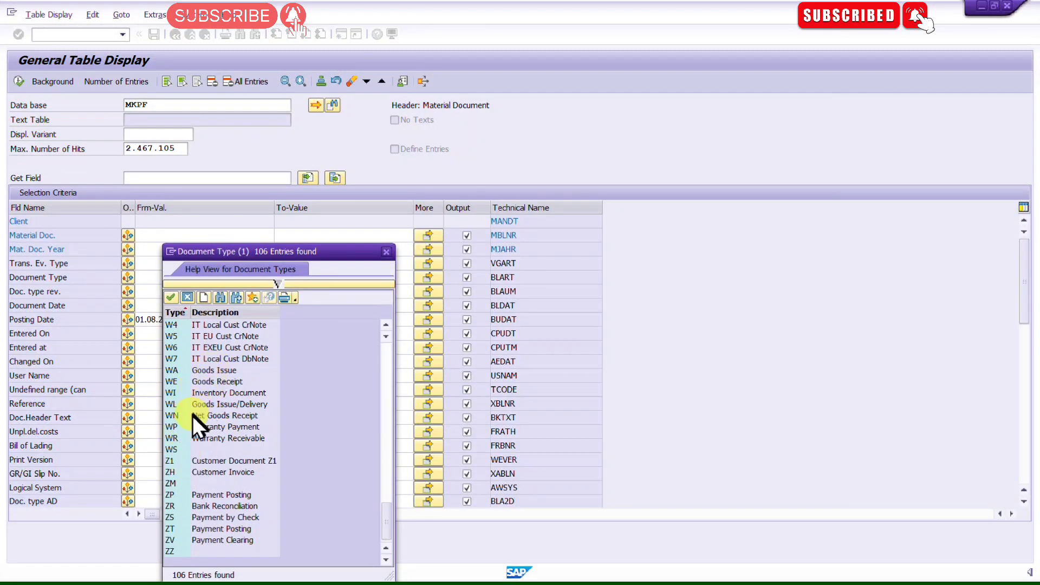
pyautogui.click(209, 404)
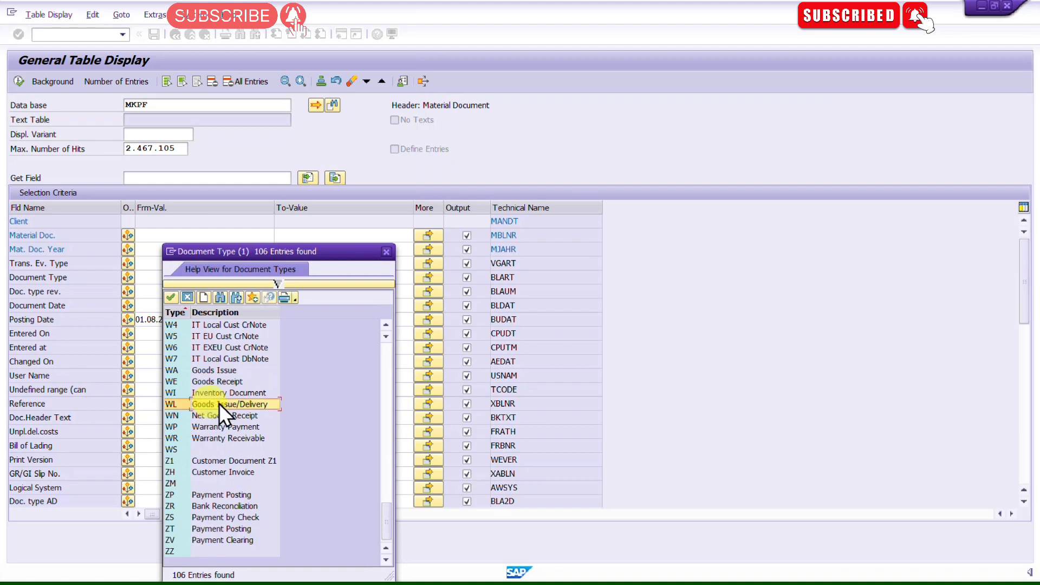
pyautogui.click(388, 251)
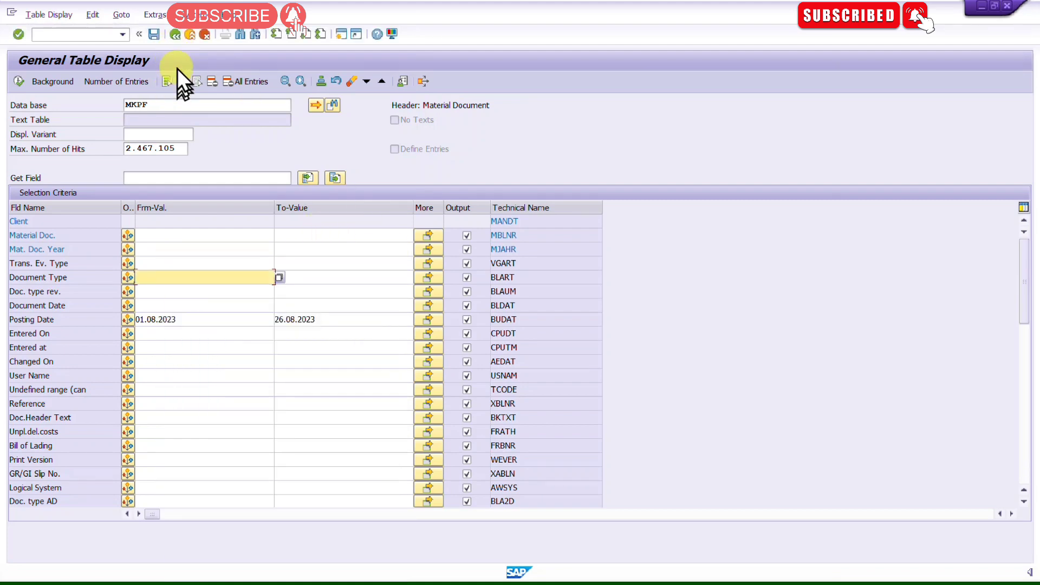
# Step: Switch the table display to table RBKP
pyautogui.click(176, 104)
pyautogui.press('BackSpace')
pyautogui.press('BackSpace')
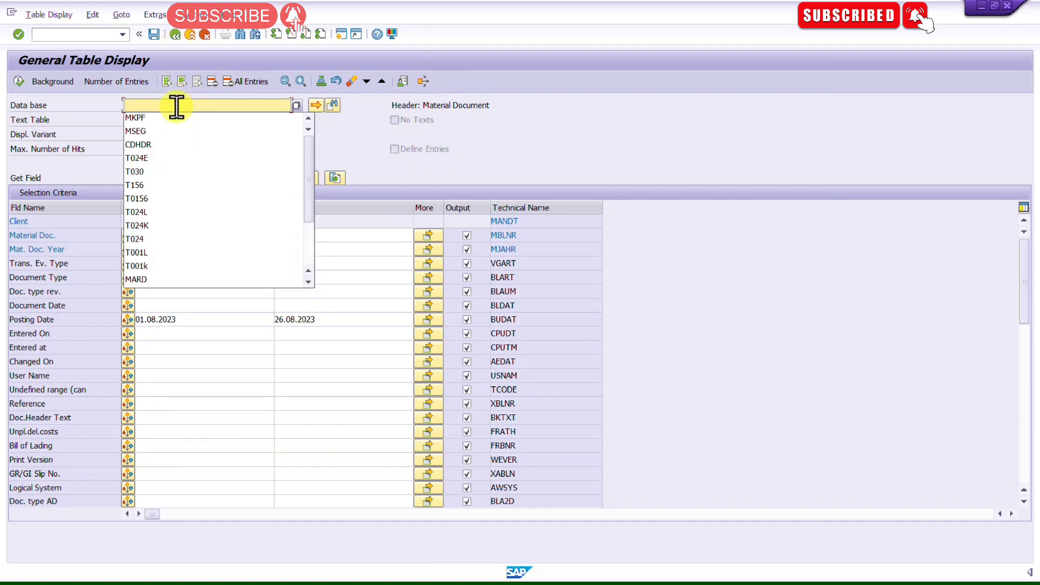
pyautogui.write('R')
pyautogui.press('Return')
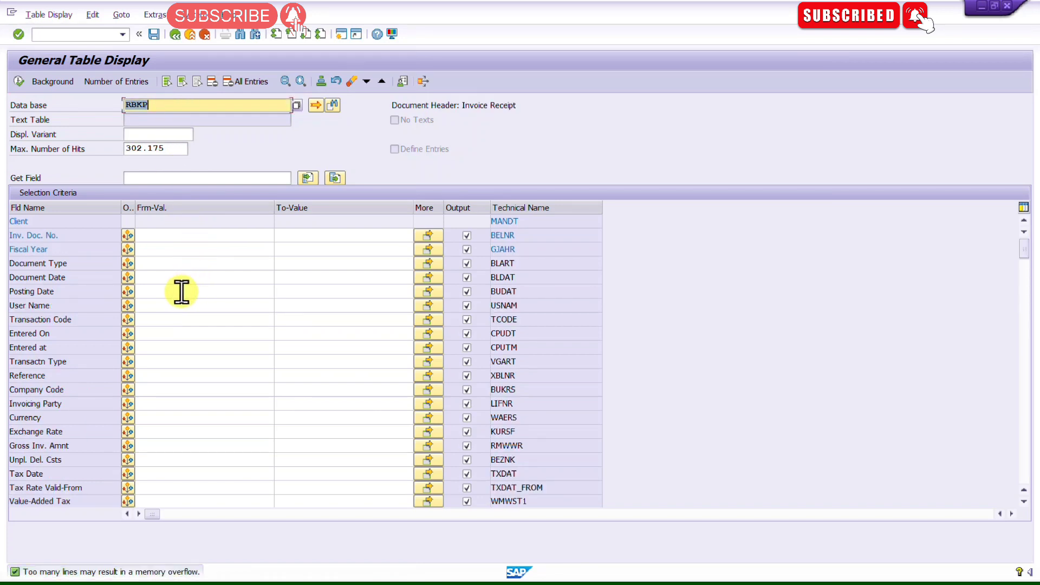
# Step: Set the RBKP Posting Date range from 01.08.2023 to 26.08.2023
pyautogui.click(257, 292)
pyautogui.click(279, 293)
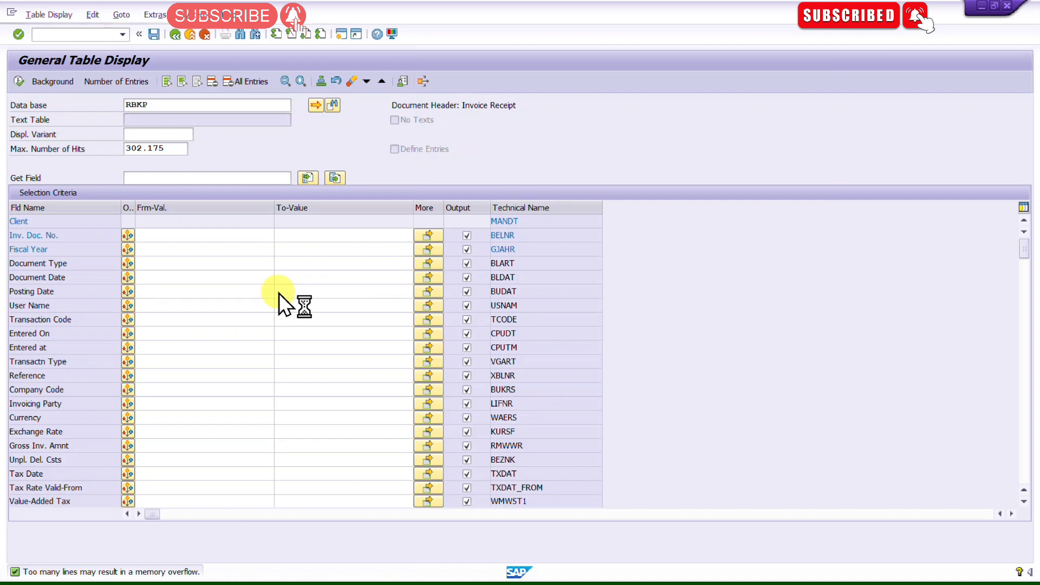
pyautogui.click(195, 248)
pyautogui.doubleClick(194, 248)
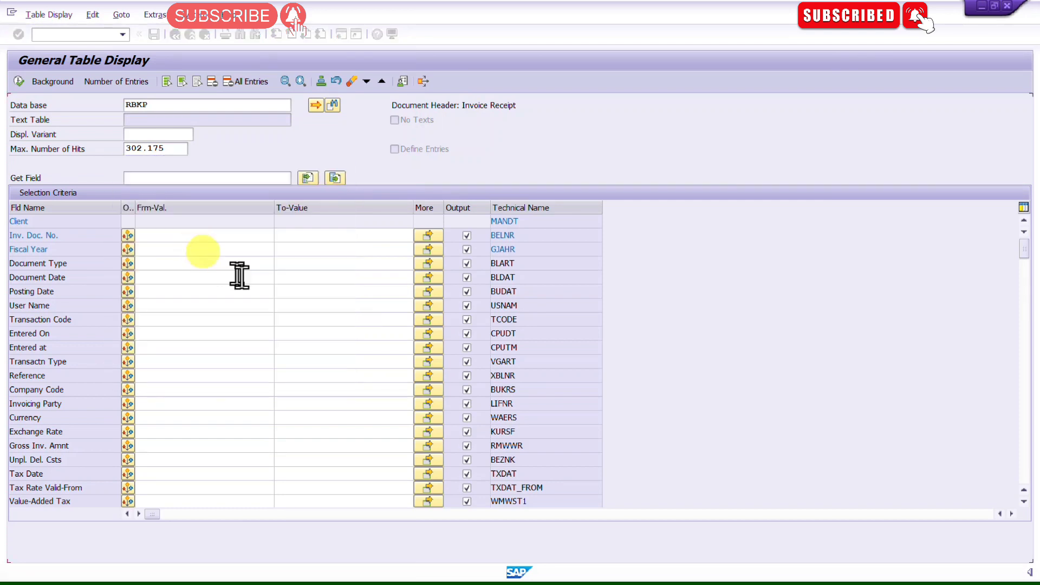
pyautogui.click(337, 293)
pyautogui.click(336, 304)
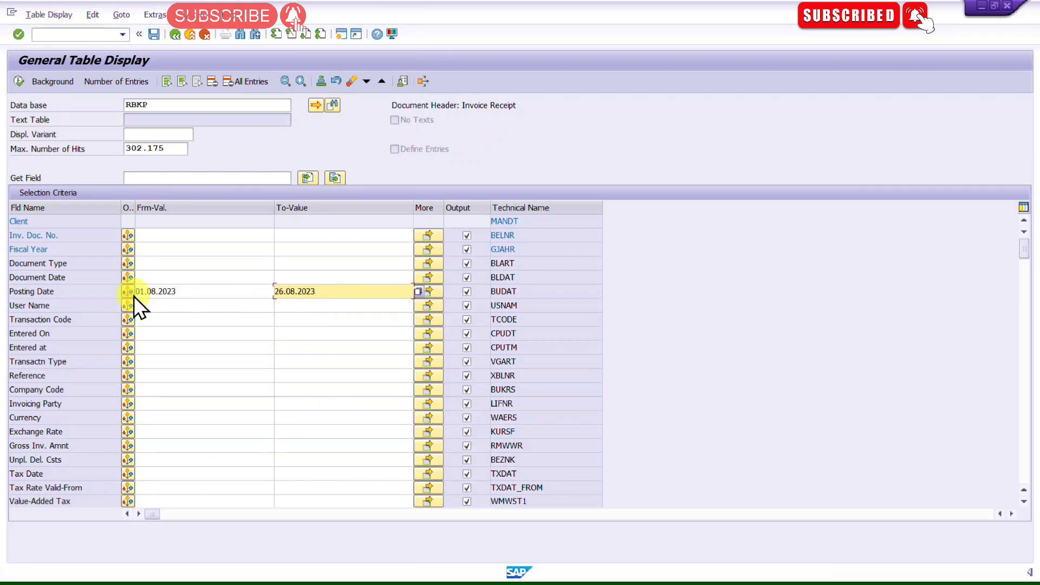
pyautogui.click(146, 320)
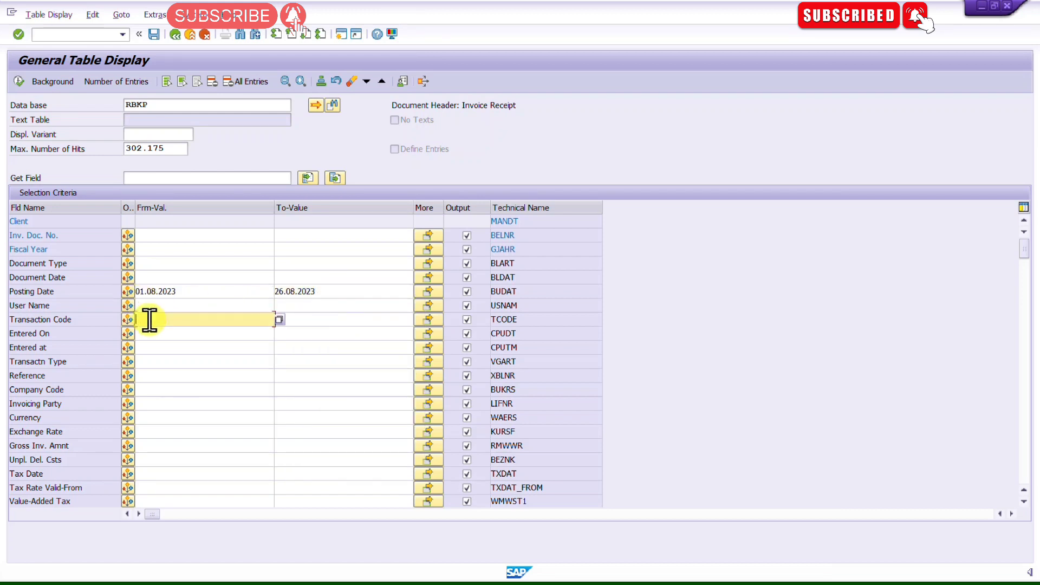
# Step: Set the RBKP Document Type criterion to KR (Vendor Invoice) from its value list
pyautogui.click(155, 264)
pyautogui.moveTo(275, 265); pyautogui.dragTo(275, 266)
pyautogui.click(283, 262)
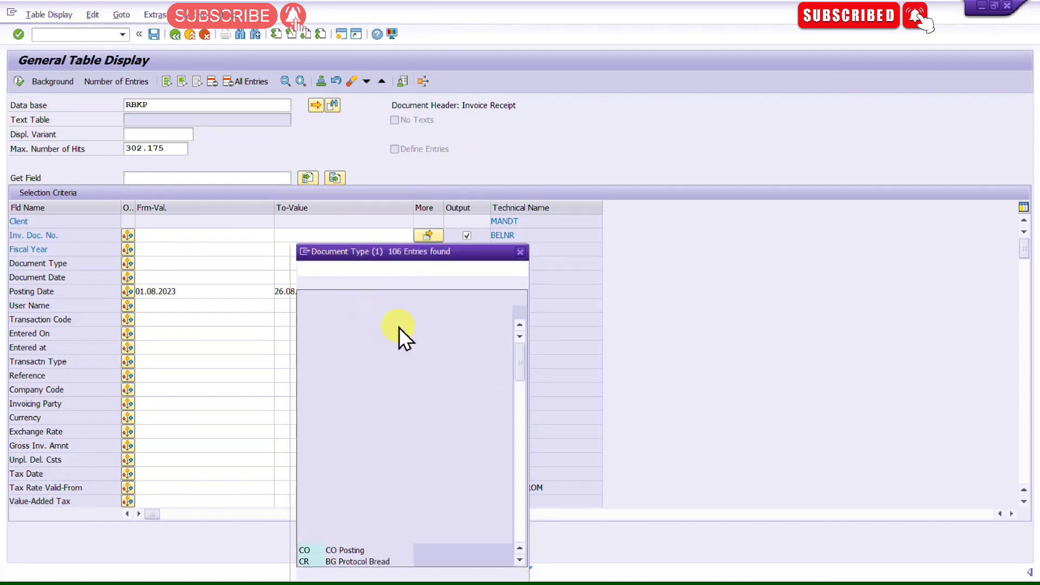
pyautogui.scroll(-20, 371, 395)
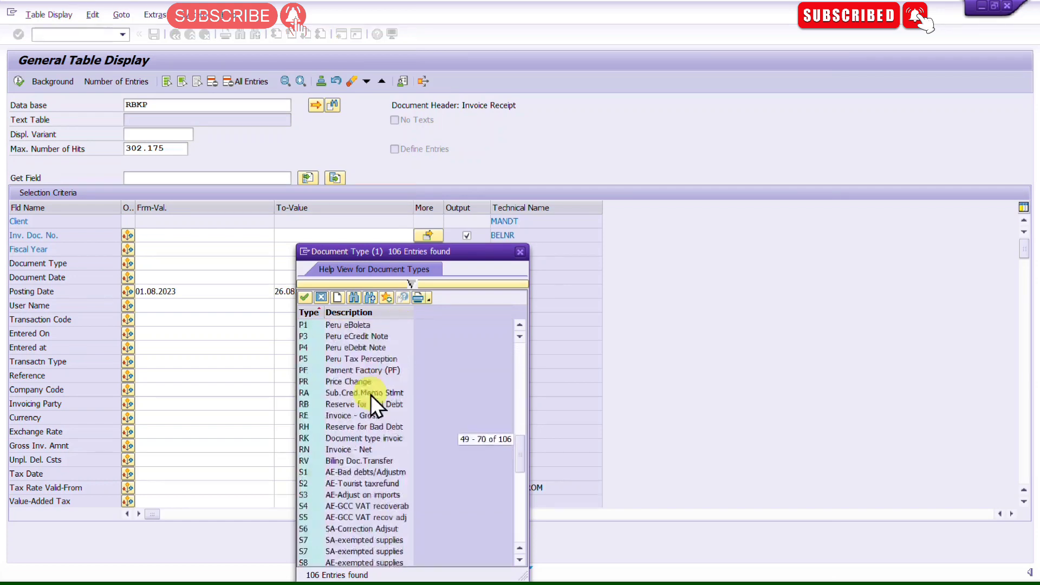
pyautogui.scroll(3, 371, 395)
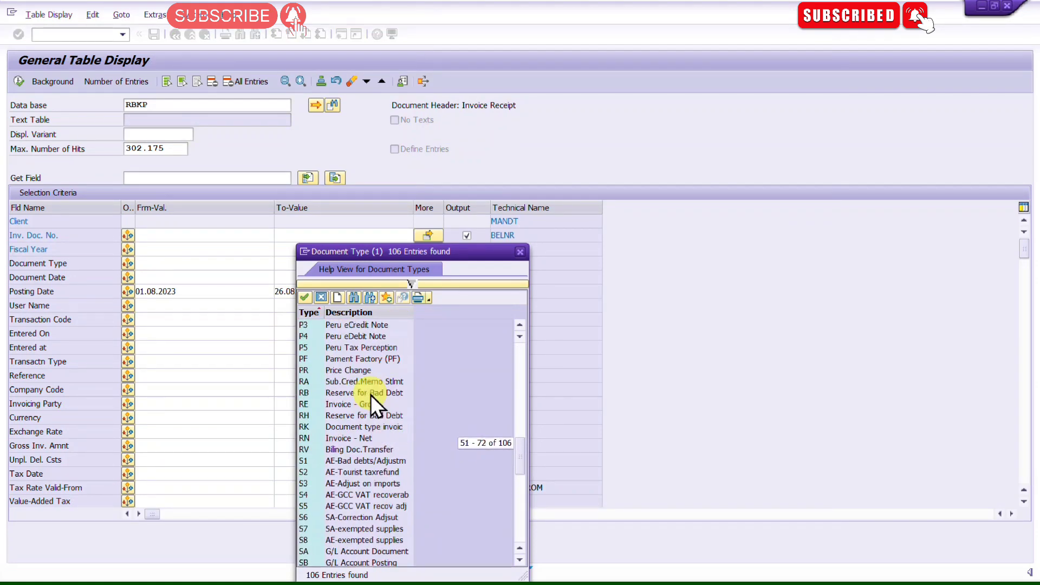
pyautogui.scroll(3, 371, 395)
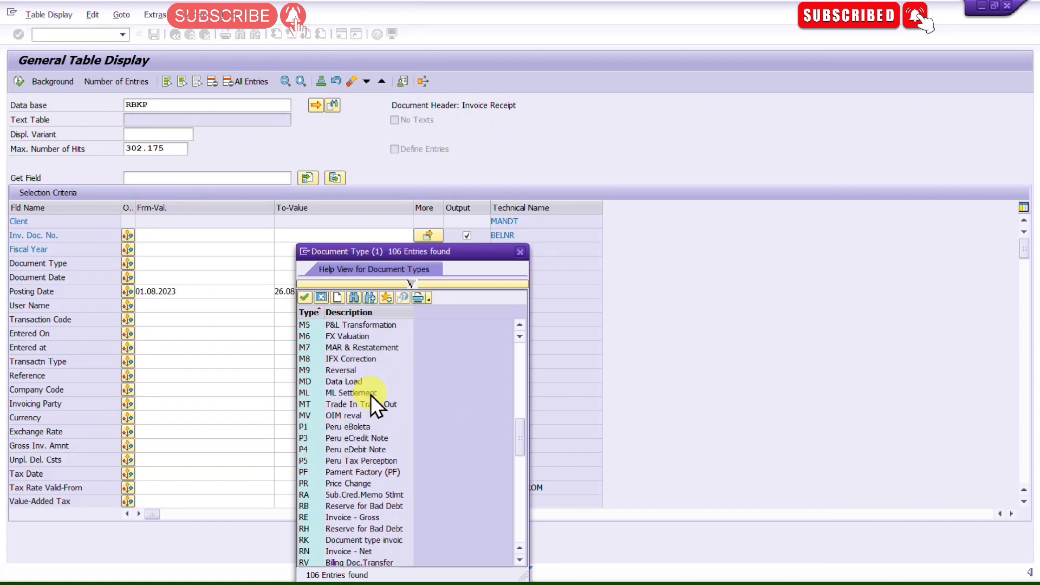
pyautogui.scroll(3, 371, 395)
pyautogui.scroll(1, 371, 395)
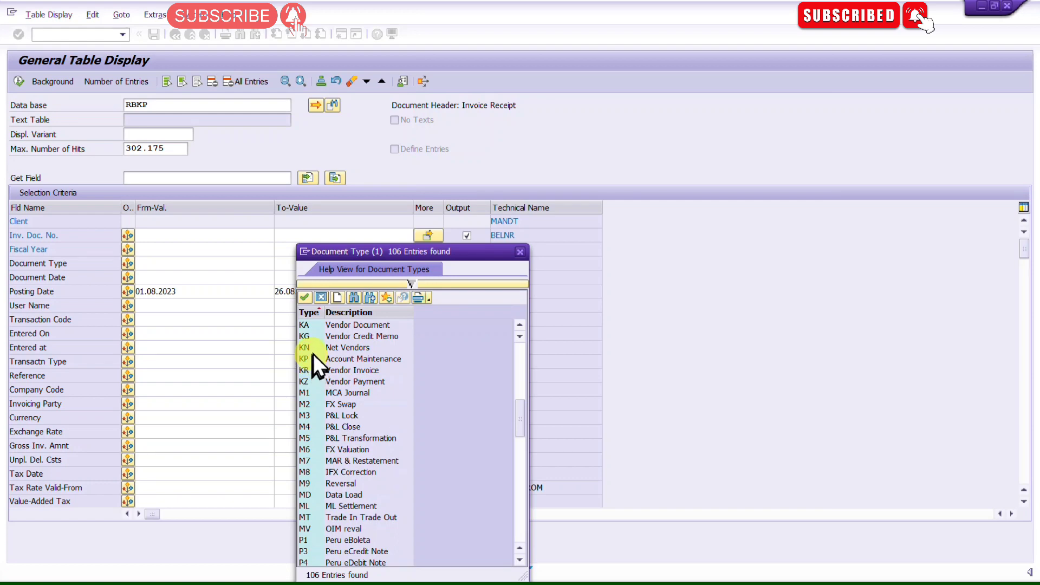
pyautogui.click(523, 323)
pyautogui.click(522, 323)
pyautogui.click(523, 323)
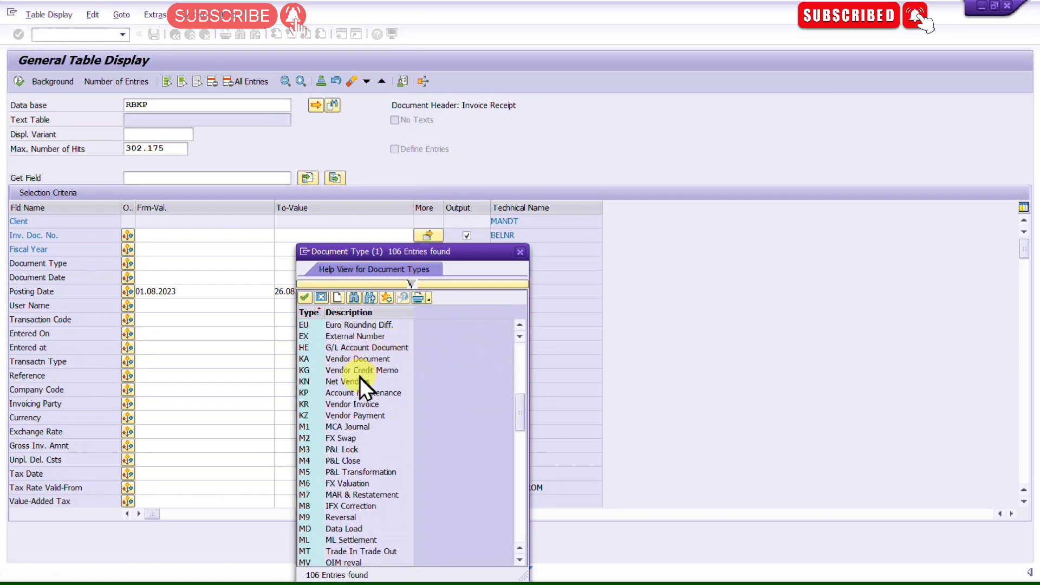
pyautogui.click(362, 403)
pyautogui.doubleClick(379, 404)
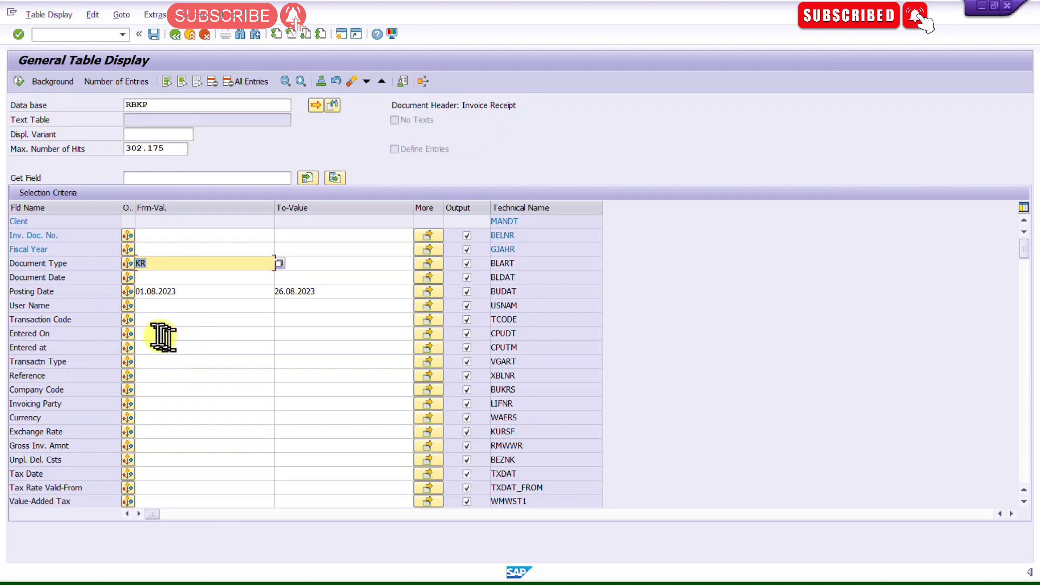
# Step: Clear the maximum number of hits and execute the RBKP query
pyautogui.click(159, 320)
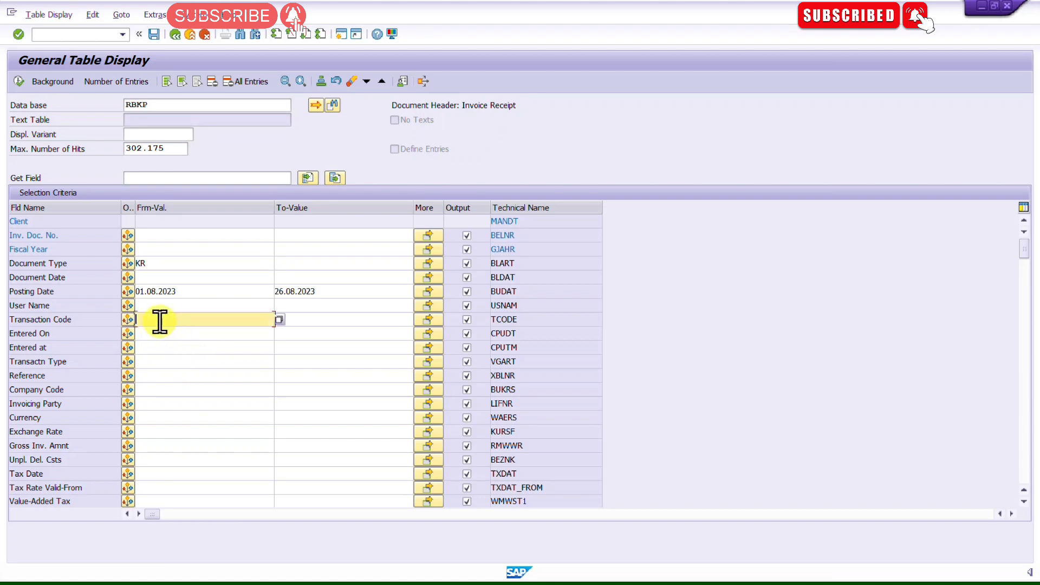
pyautogui.doubleClick(174, 150)
pyautogui.press('BackSpace')
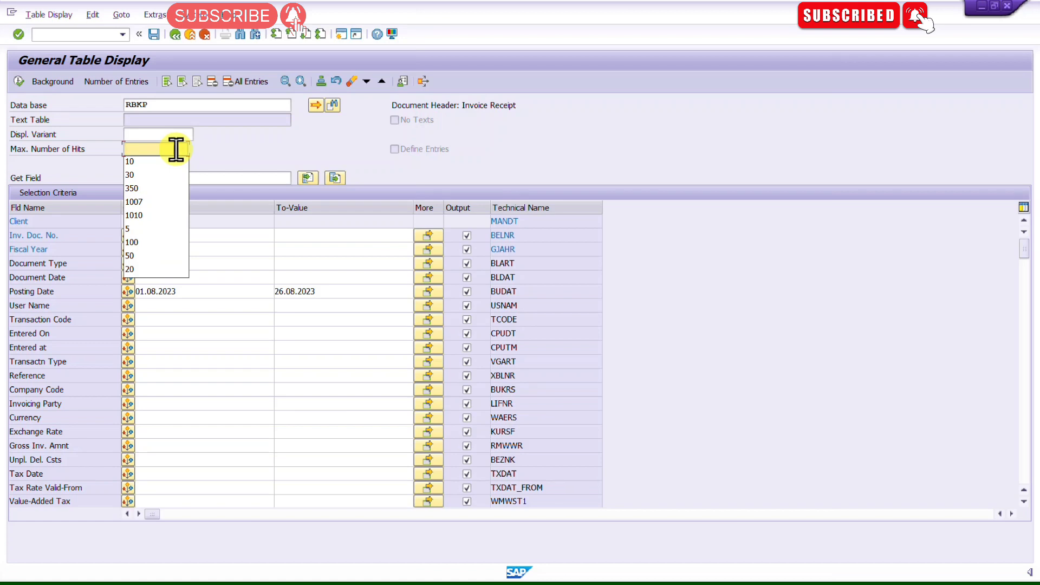
pyautogui.click(18, 81)
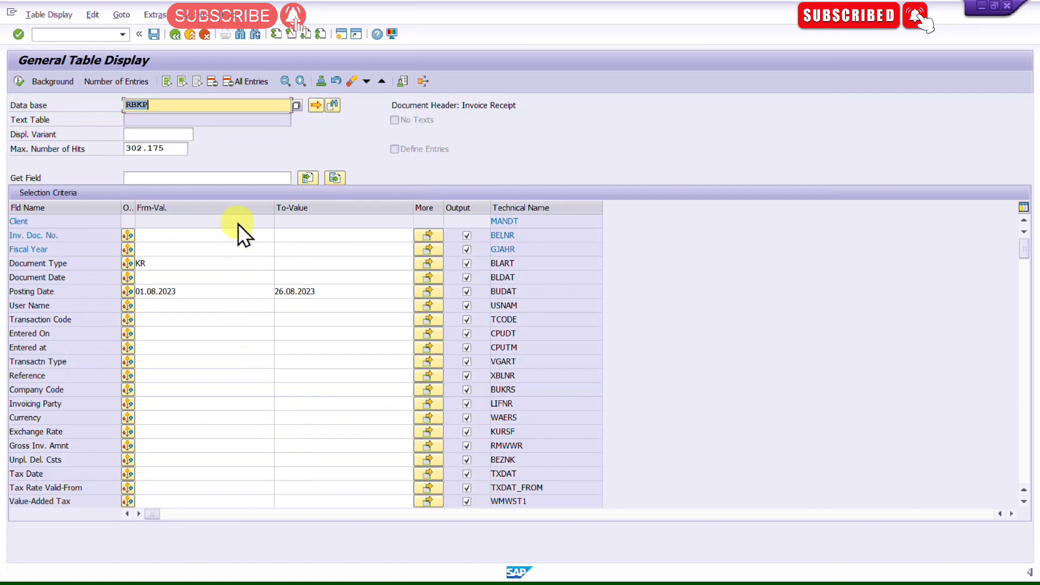
# Step: Exit the table display and consult the MIGO and MIRO table rows in the Tables spreadsheet
pyautogui.press('F3')
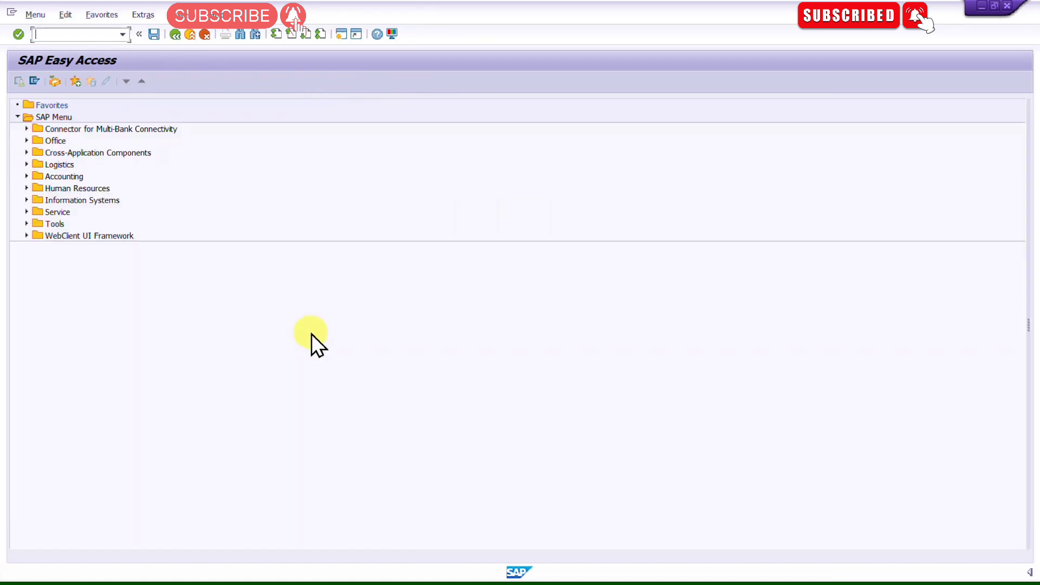
pyautogui.hotkey('alt', 'Tab')
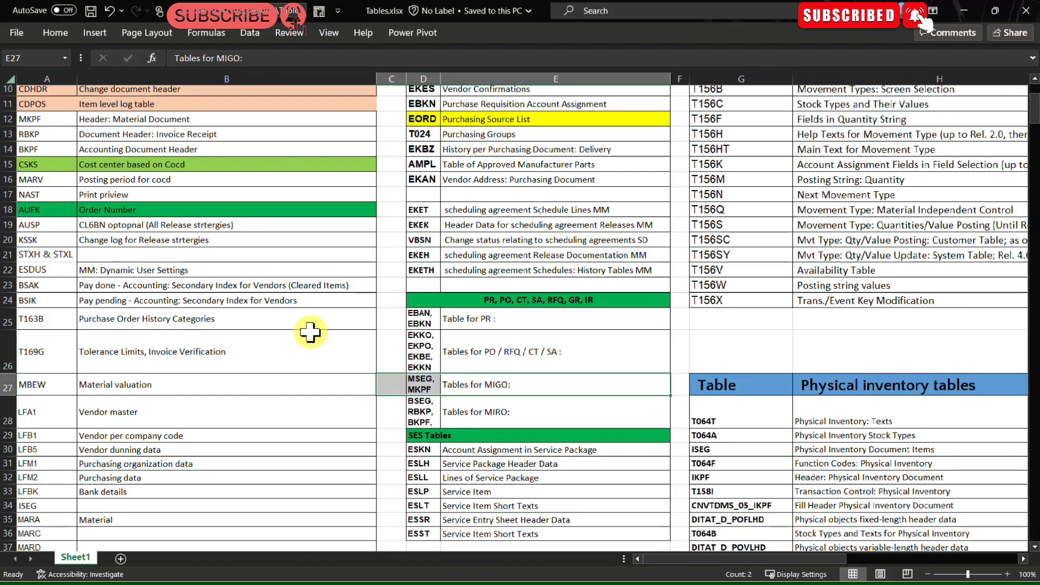
pyautogui.click(558, 283)
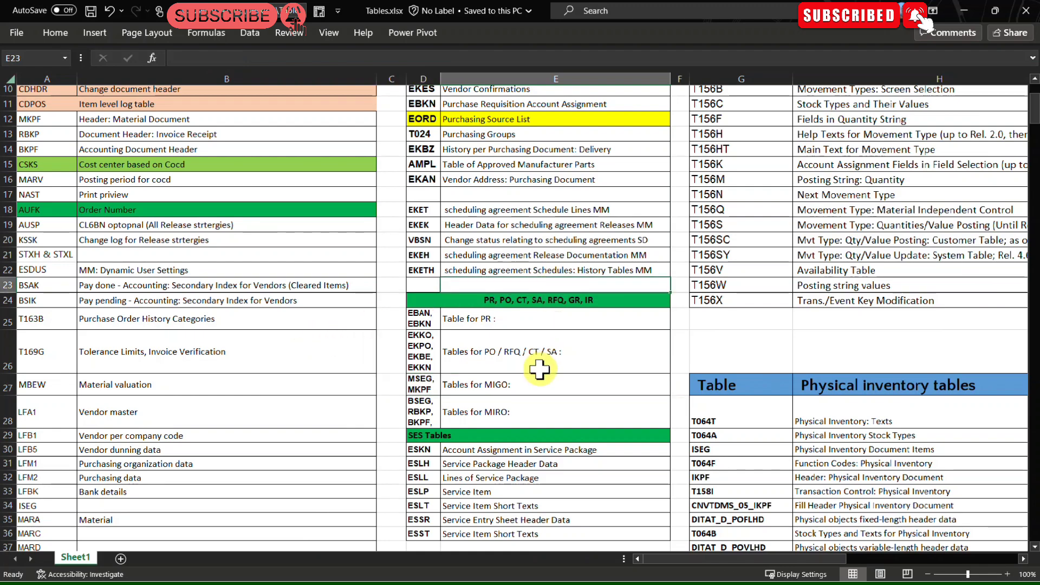
pyautogui.scroll(3, 539, 369)
pyautogui.hotkey('alt', 'Tab')
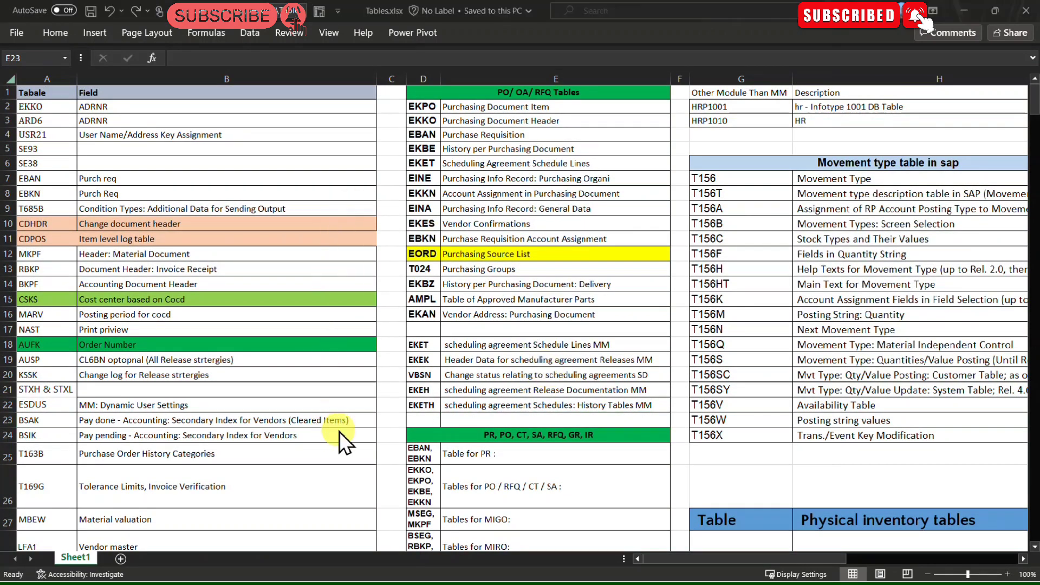
# Step: Open transaction SE16N again and dismiss the table name suggestion list
pyautogui.write('S')
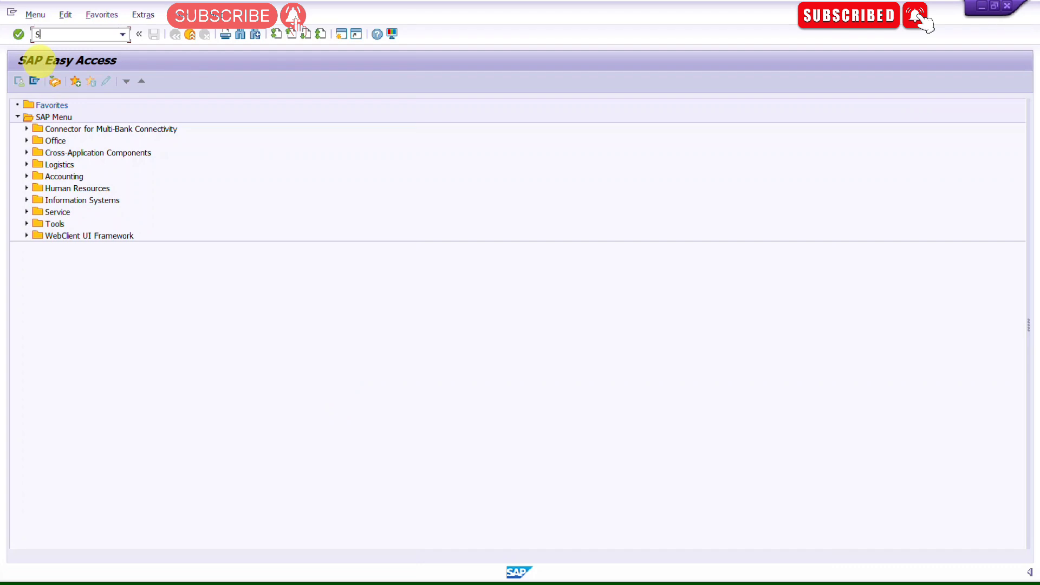
pyautogui.write('E16N')
pyautogui.press('Return')
pyautogui.press('BackSpace')
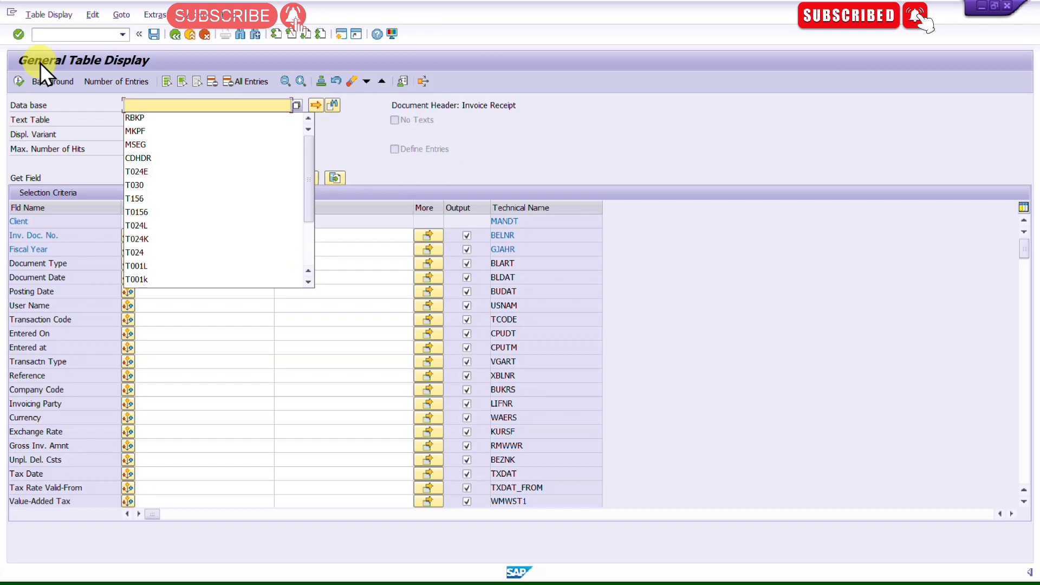
pyautogui.press('Escape')
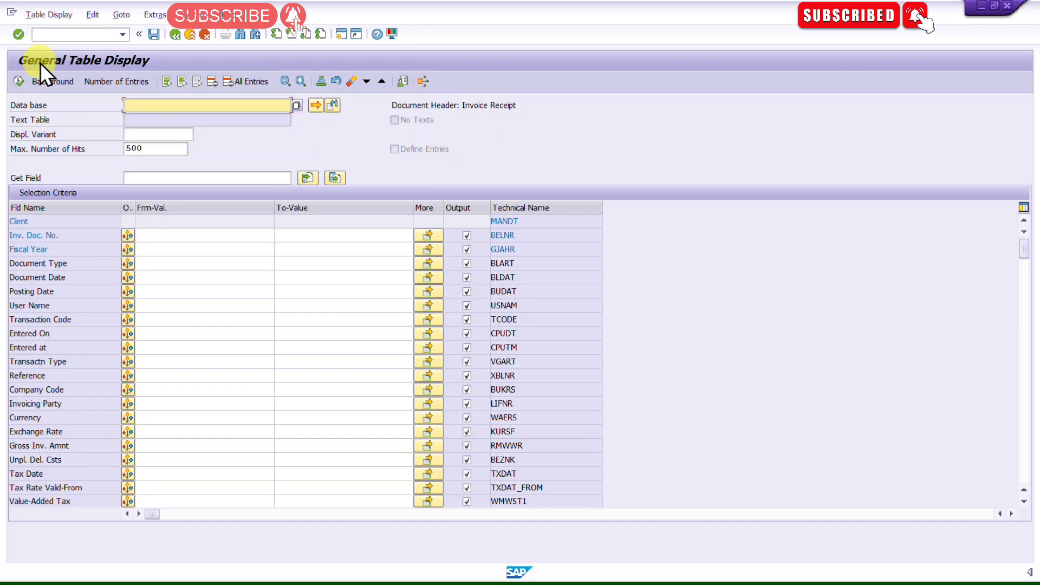
# Step: Browse the Tables.xlsx and TC.XLSX spreadsheets' lists of SAP tables and descriptions
pyautogui.click(175, 34)
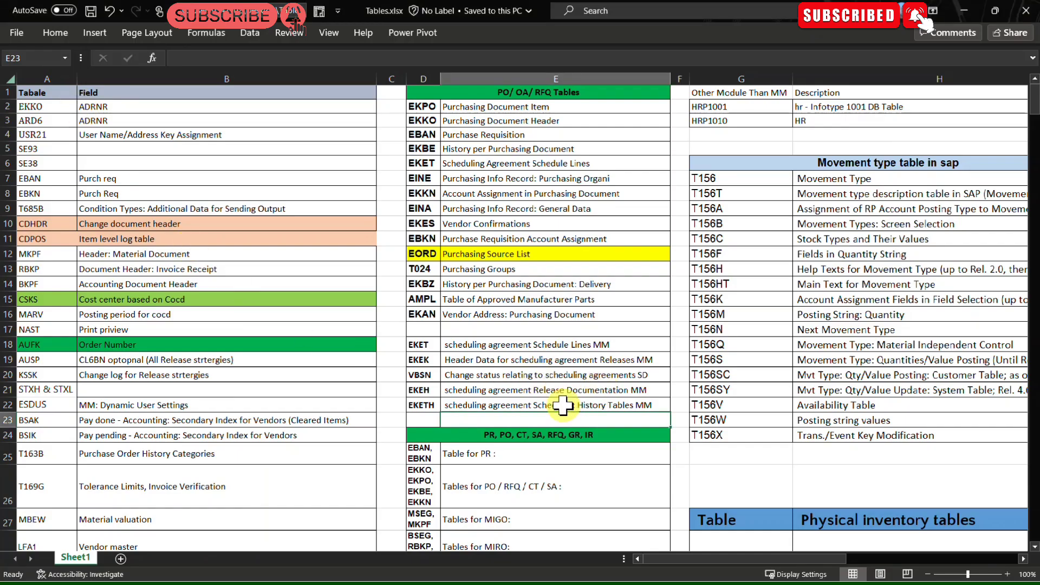
pyautogui.scroll(-14, 585, 403)
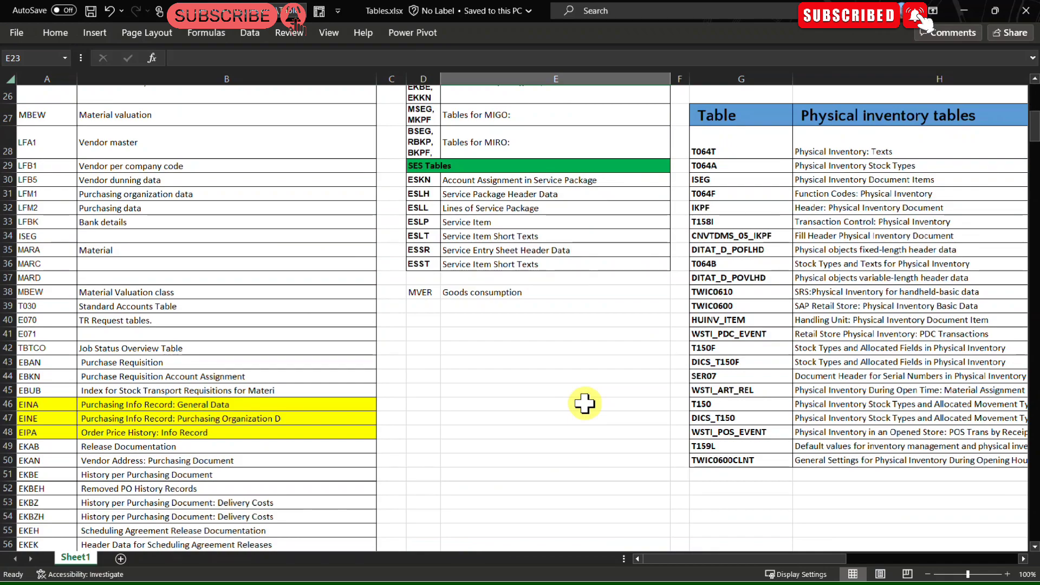
pyautogui.scroll(-20, 585, 403)
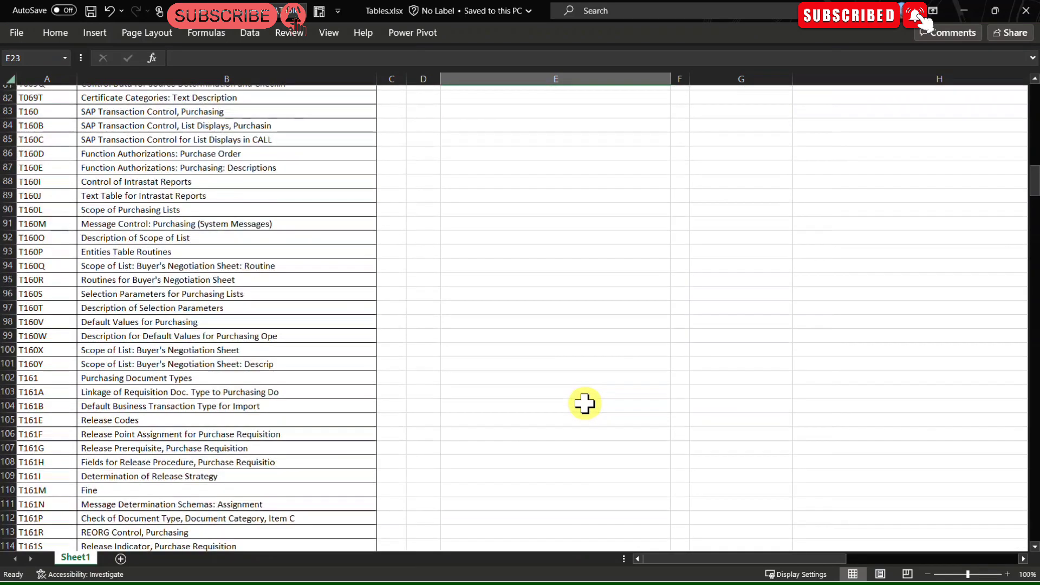
pyautogui.scroll(20, 584, 403)
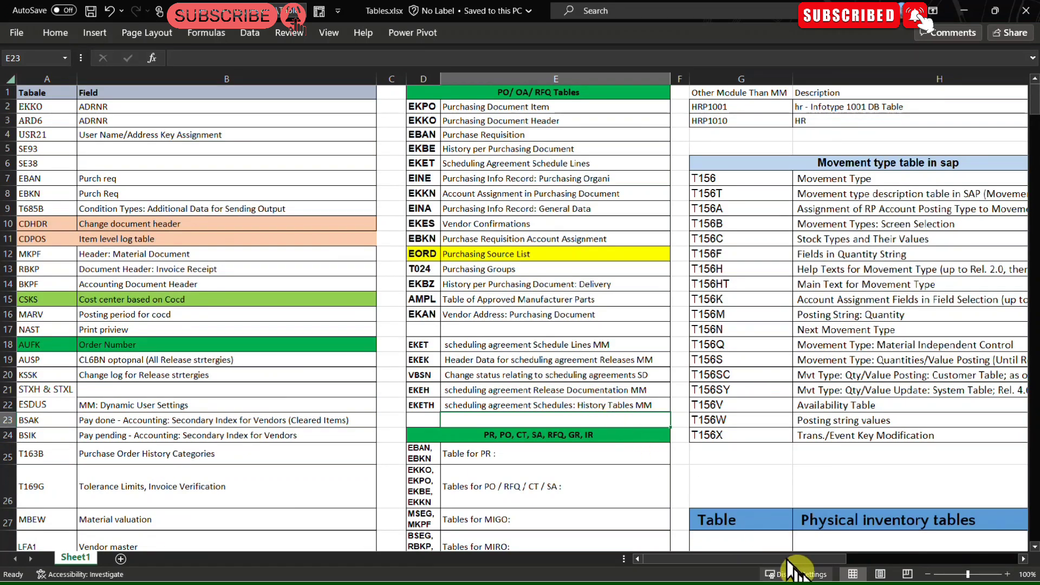
pyautogui.click(1024, 559)
pyautogui.click(1023, 560)
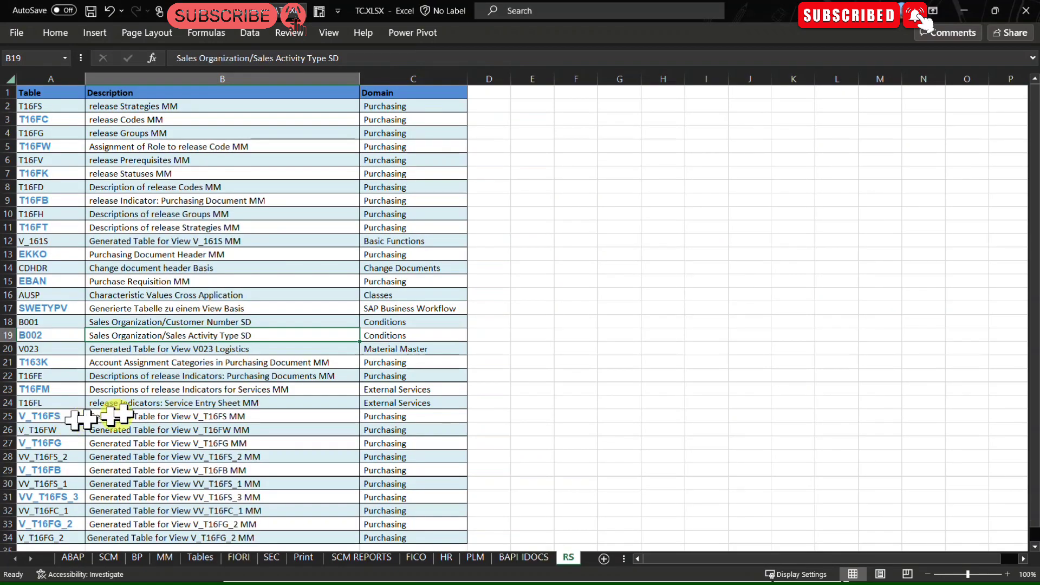
pyautogui.click(274, 395)
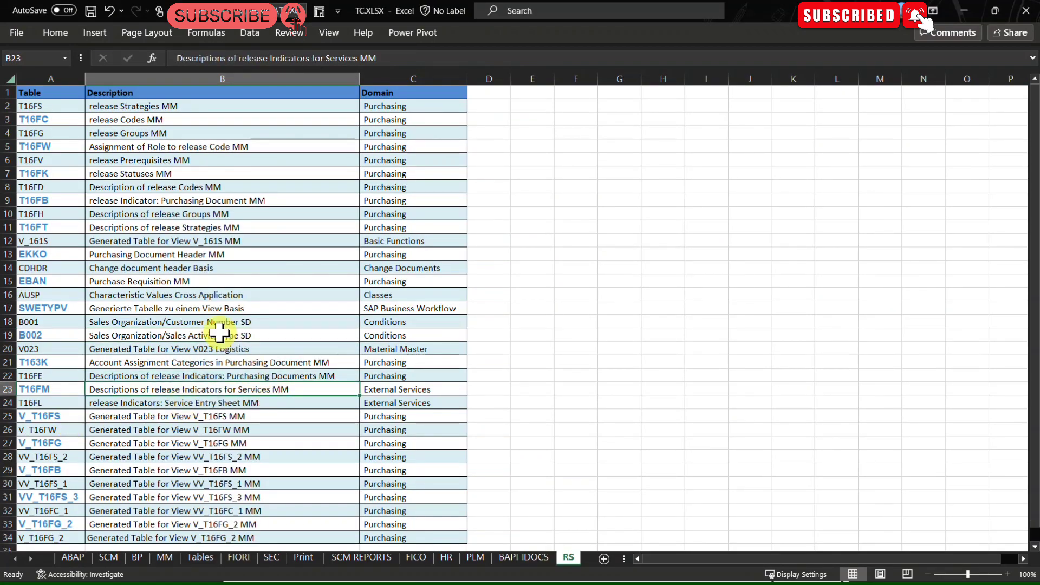
pyautogui.scroll(-7, 220, 333)
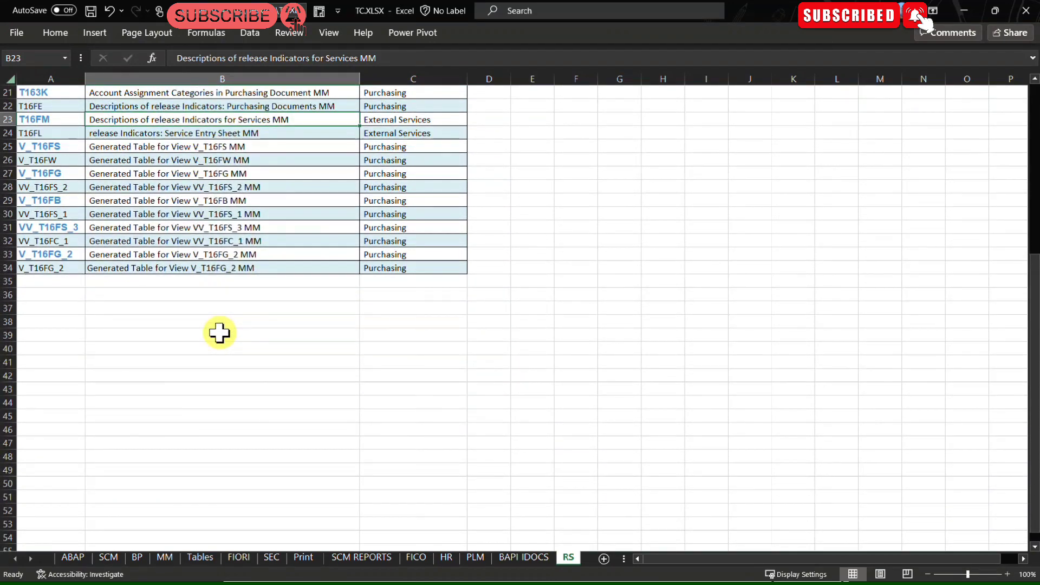
pyautogui.scroll(7, 219, 332)
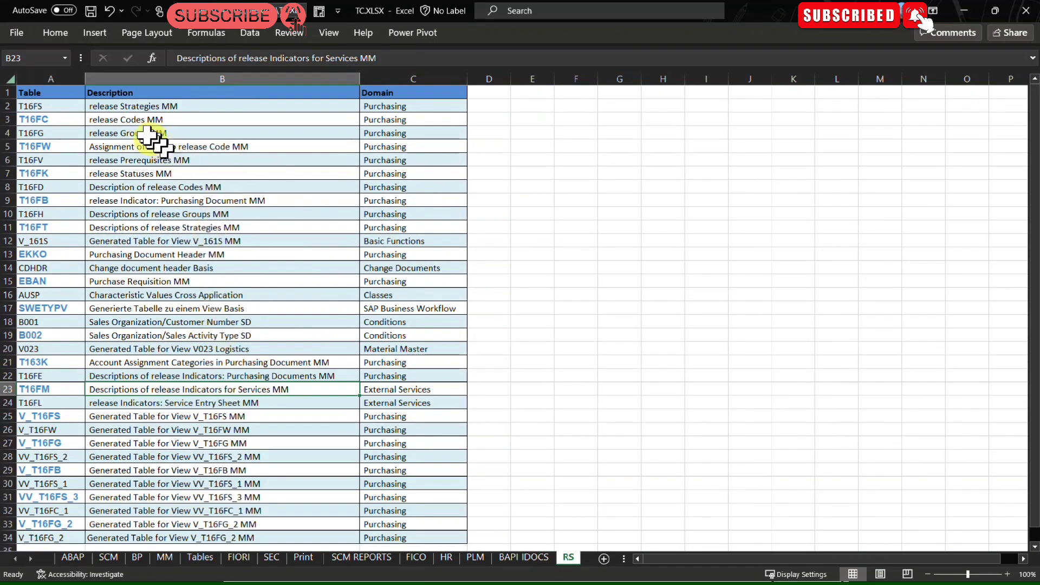
# Step: Scroll through the Tables.xlsx sheet across its table columns and rows
pyautogui.click(965, 11)
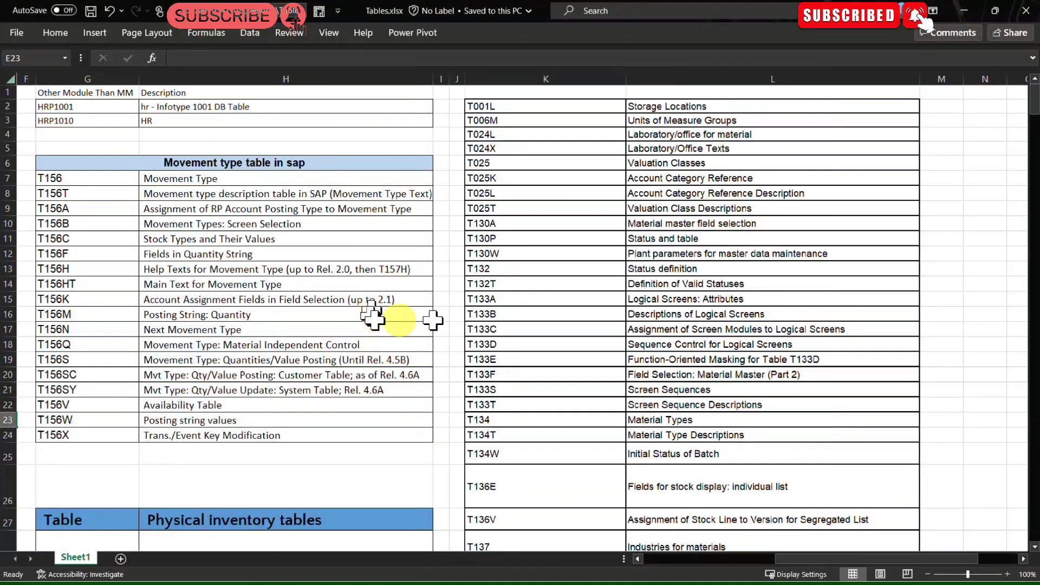
pyautogui.moveTo(791, 559); pyautogui.dragTo(623, 559)
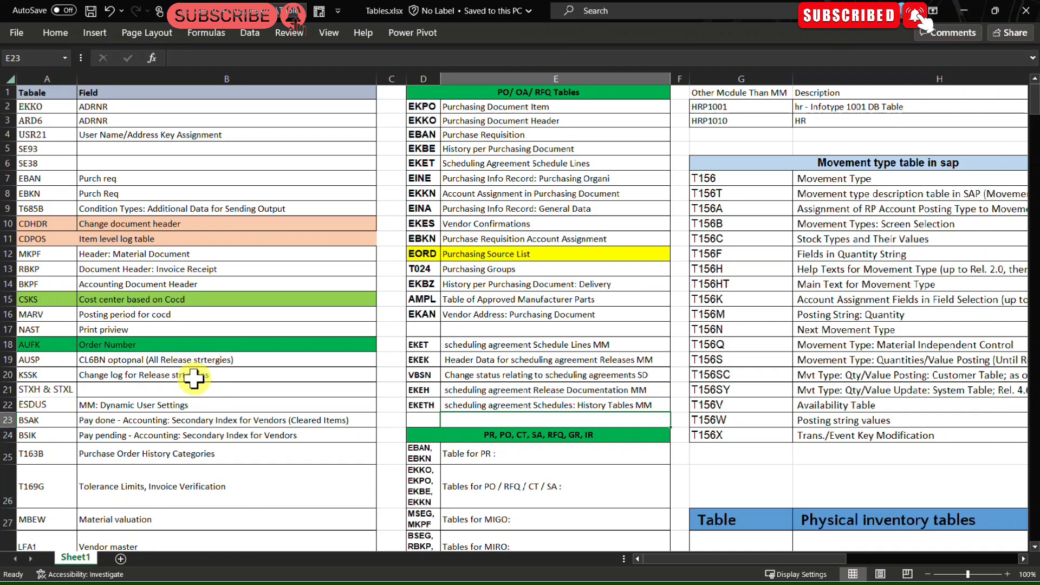
pyautogui.scroll(-17, 193, 378)
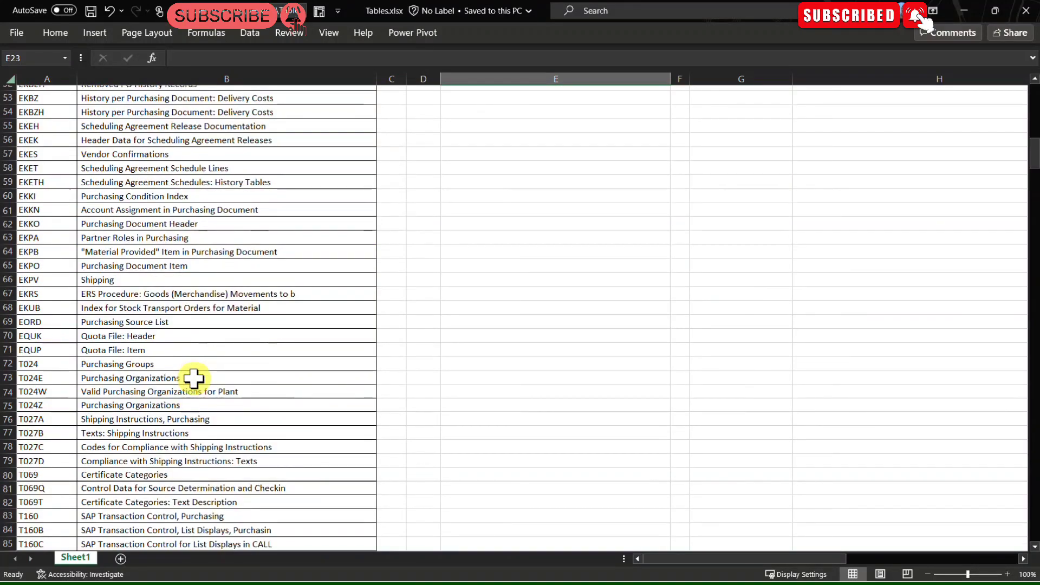
pyautogui.scroll(-19, 193, 377)
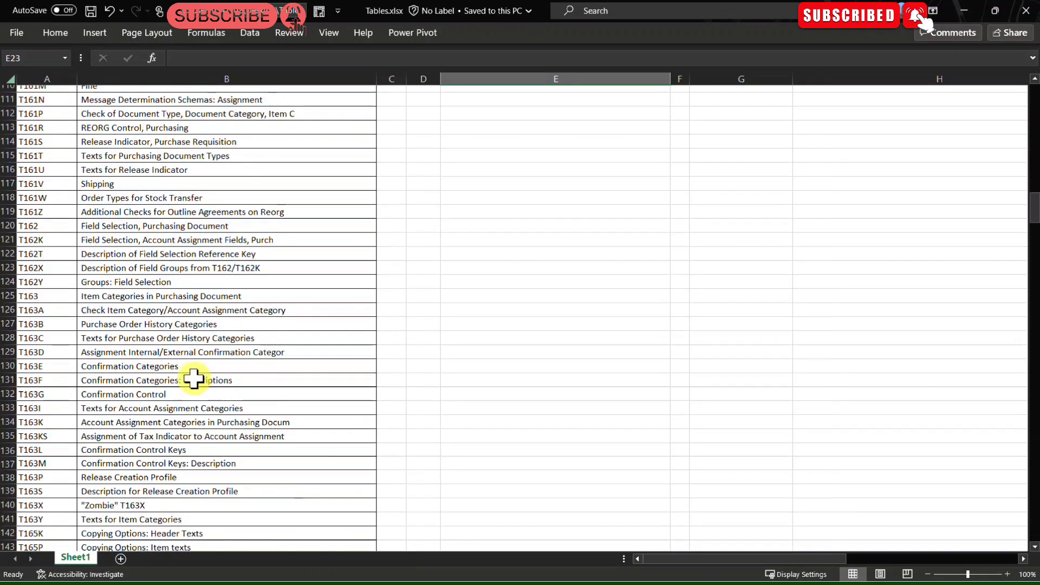
pyautogui.scroll(-20, 193, 378)
pyautogui.scroll(20, 209, 379)
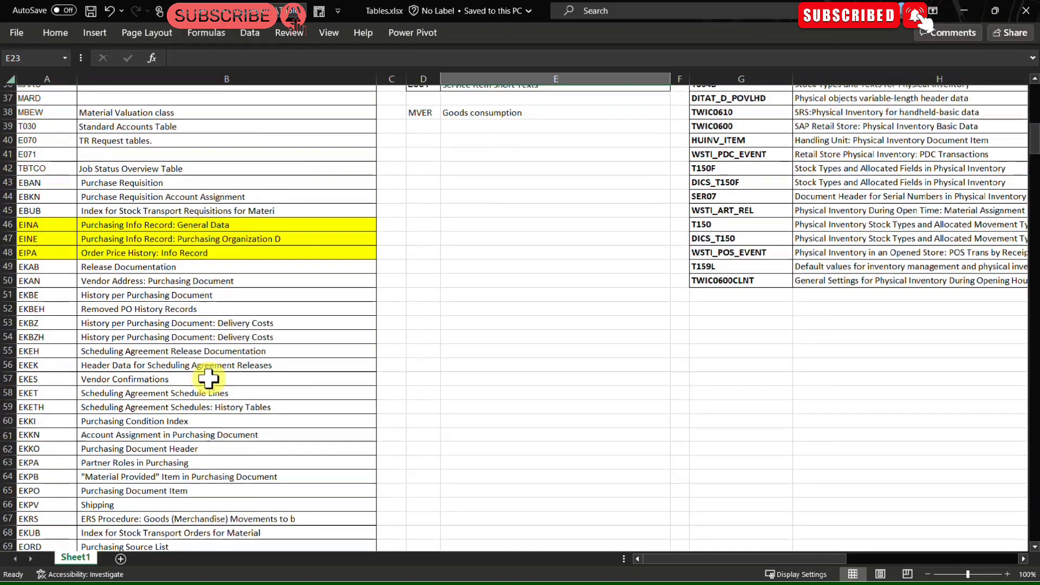
pyautogui.scroll(12, 208, 380)
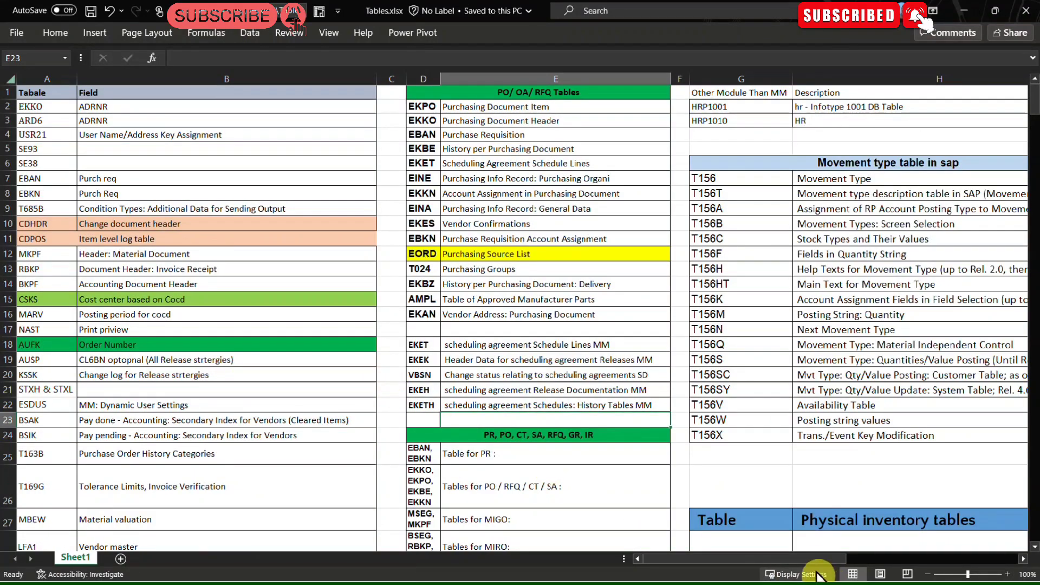
pyautogui.moveTo(816, 559); pyautogui.dragTo(937, 549)
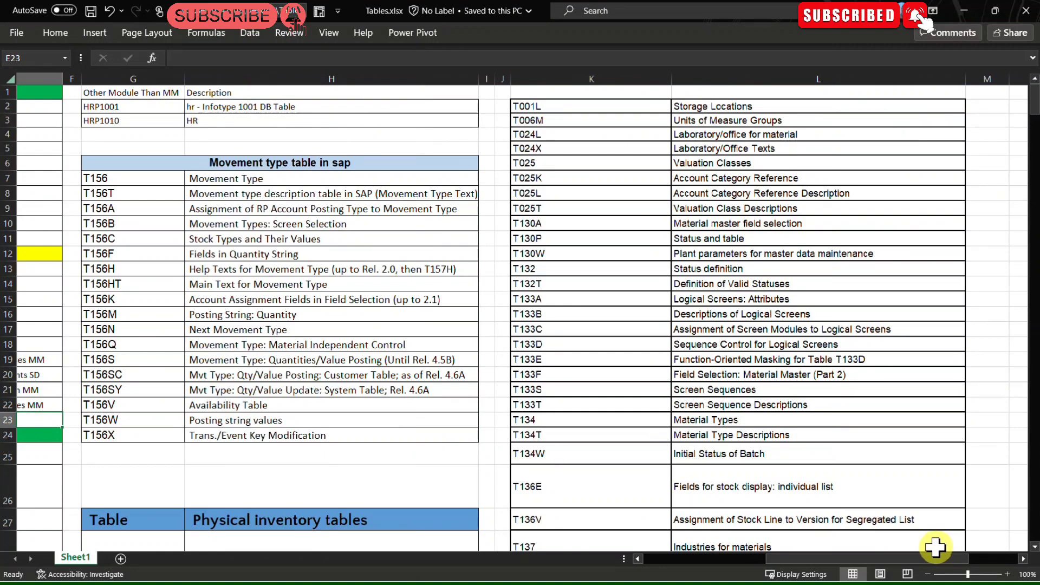
pyautogui.moveTo(848, 558); pyautogui.dragTo(629, 561)
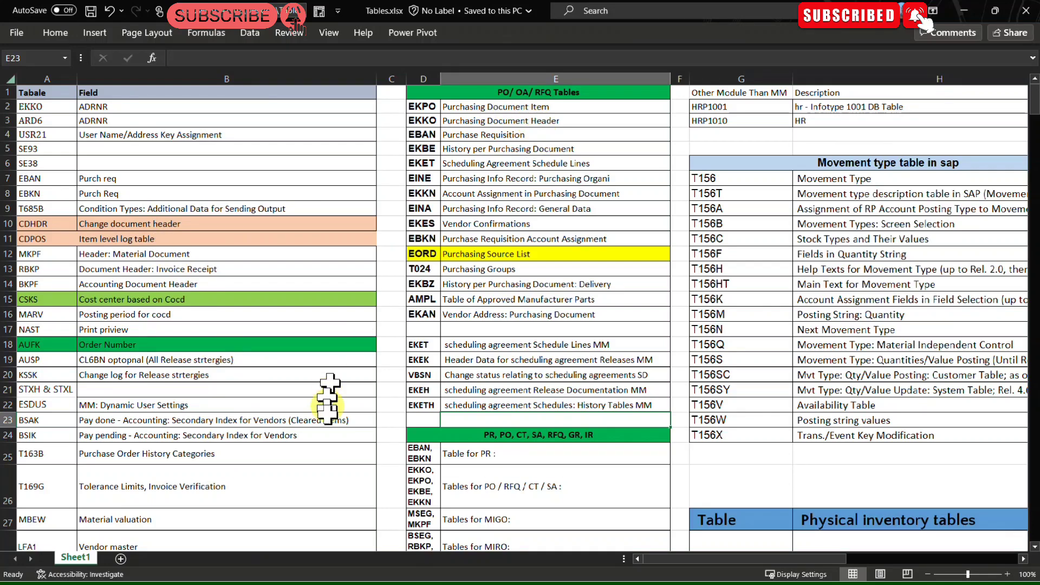
# Step: Return to SAP and open transaction SE11
pyautogui.click(963, 11)
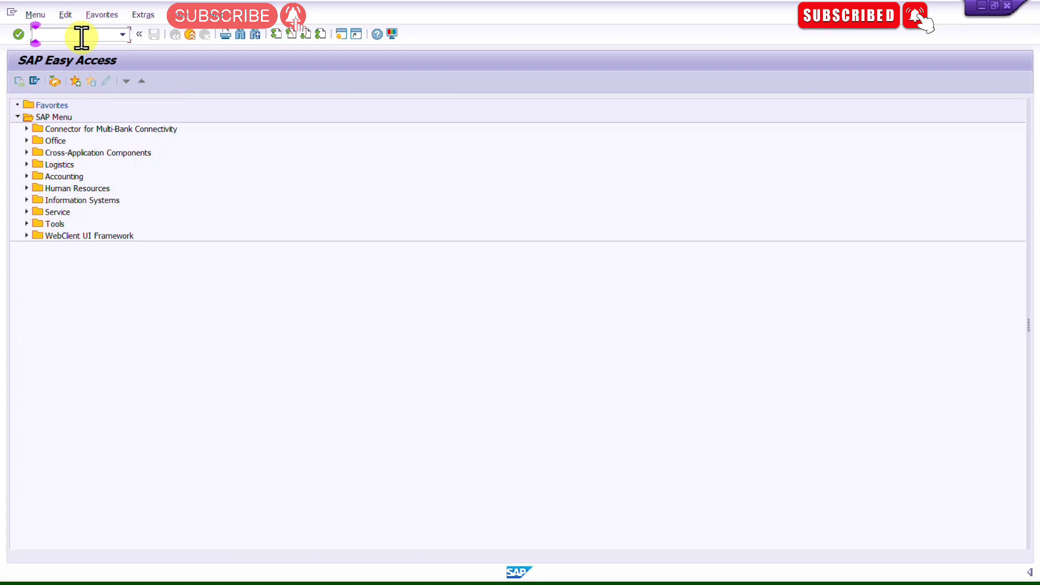
pyautogui.write('SE11')
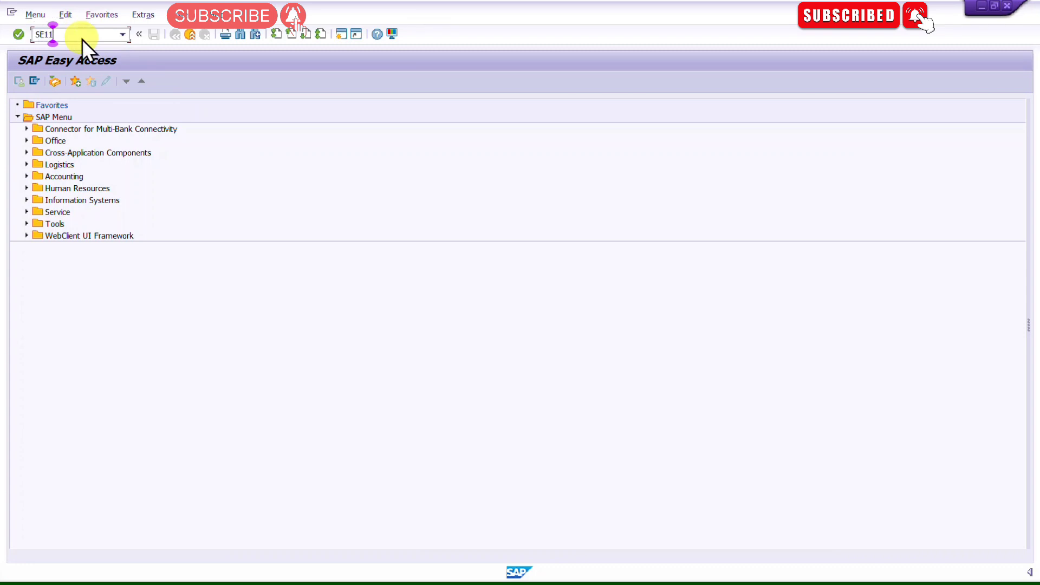
pyautogui.press('Return')
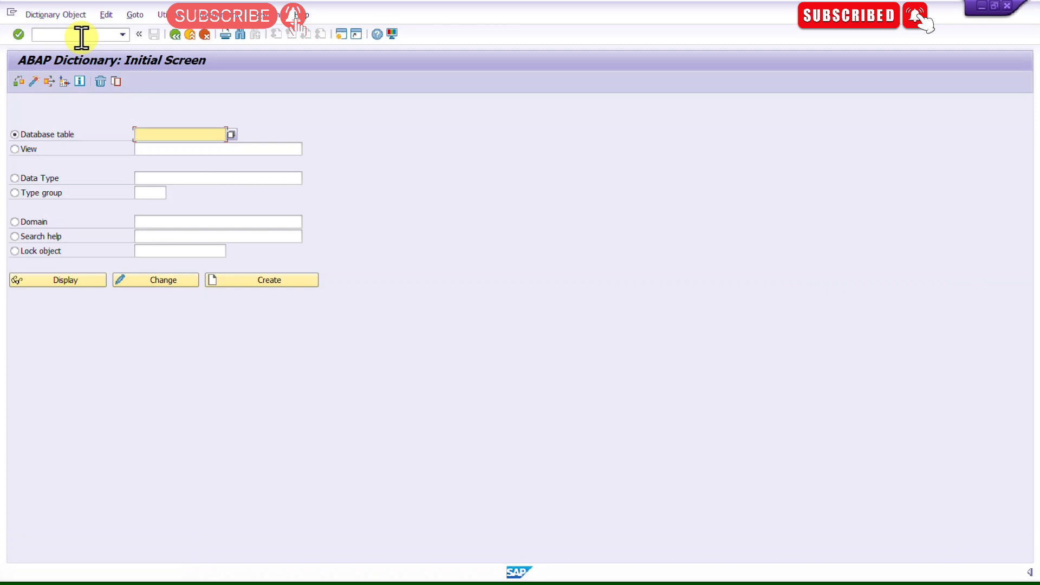
pyautogui.hotkey('alt', 'Tab')
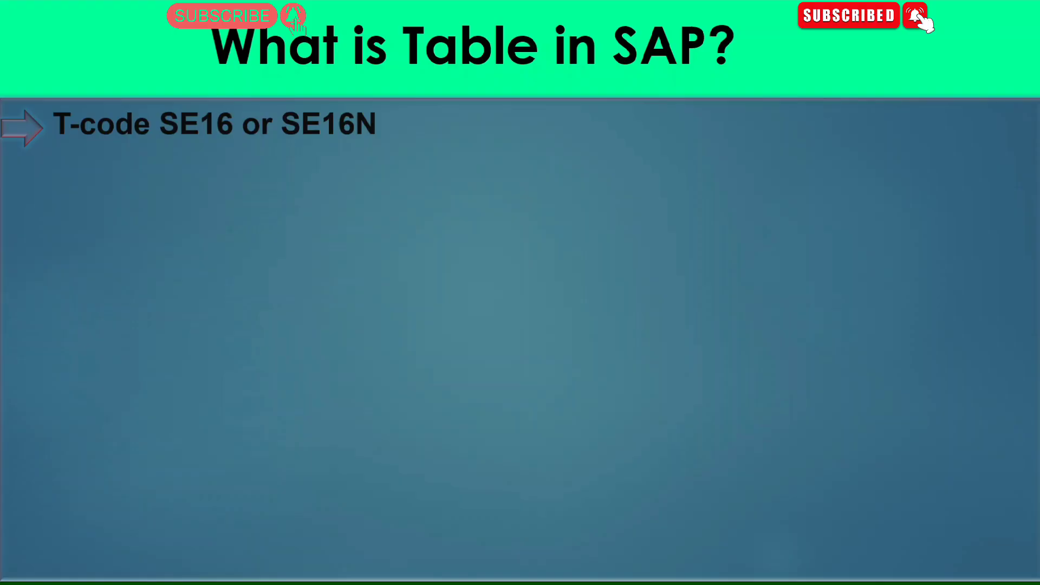
pyautogui.click(304, 322)
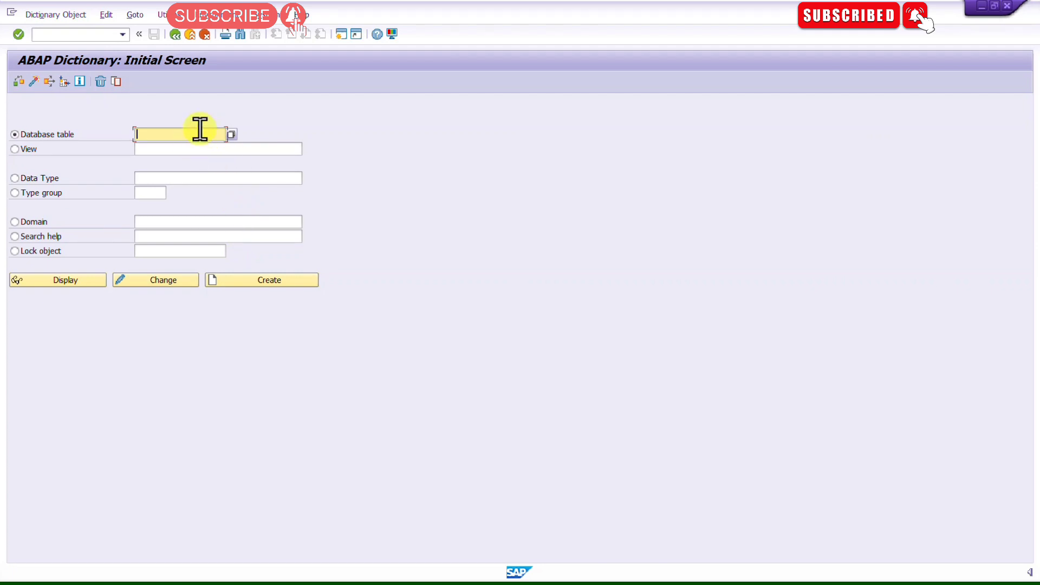
# Step: Enter the database table name CEKKO on the ABAP Dictionary initial screen and display it
pyautogui.write('CEEEKO')
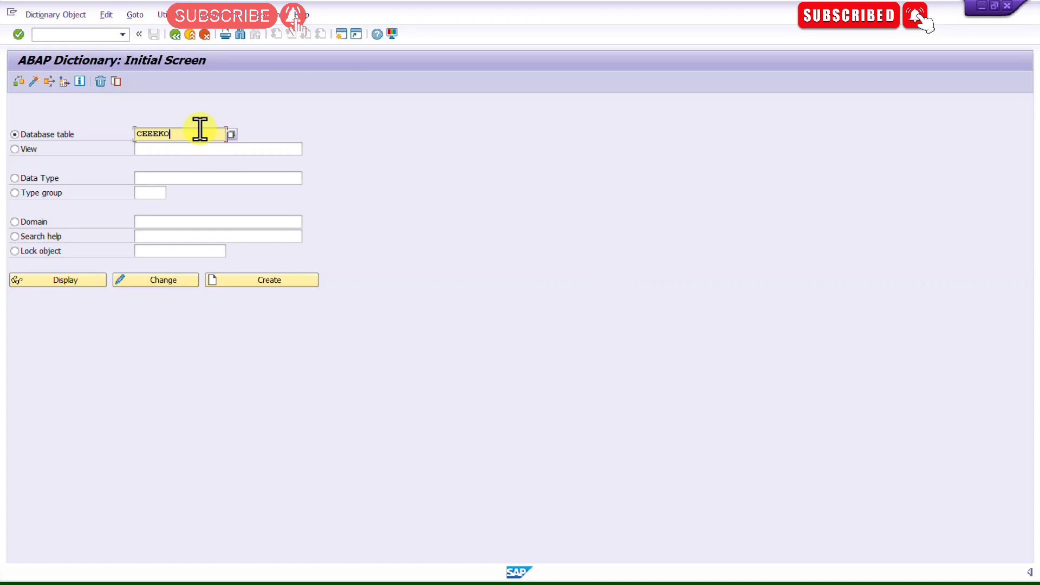
pyautogui.press('Return')
pyautogui.press('Left')
pyautogui.press('BackSpace')
pyautogui.press('Return')
pyautogui.press('Left')
pyautogui.press('Return')
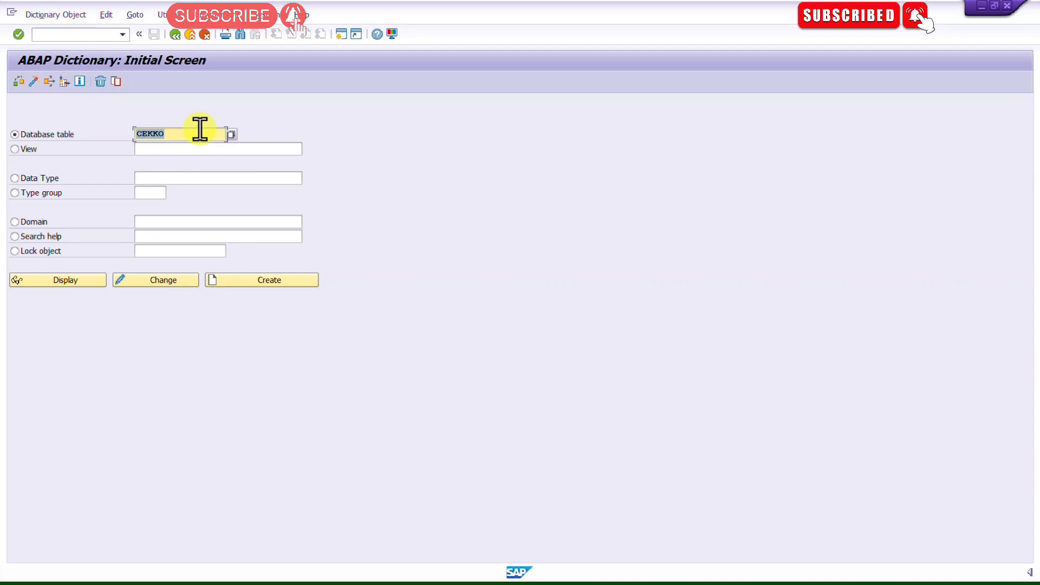
pyautogui.click(44, 277)
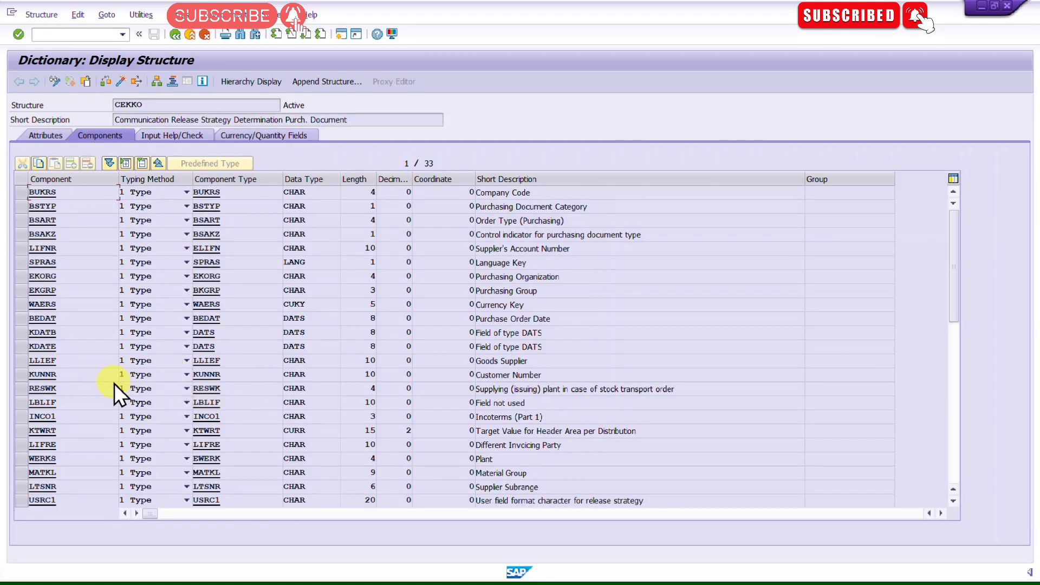
# Step: Examine the CEKKO structure's components, data types, lengths and short descriptions
pyautogui.click(91, 194)
pyautogui.moveTo(95, 193); pyautogui.dragTo(7, 194)
pyautogui.click(9, 193)
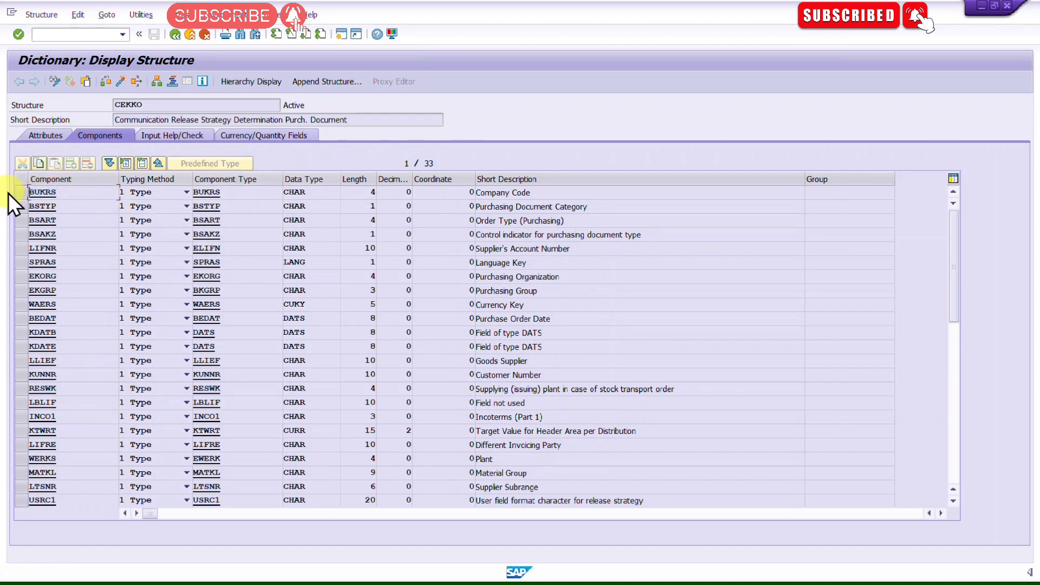
pyautogui.click(252, 193)
pyautogui.moveTo(251, 193); pyautogui.dragTo(157, 193)
pyautogui.click(305, 192)
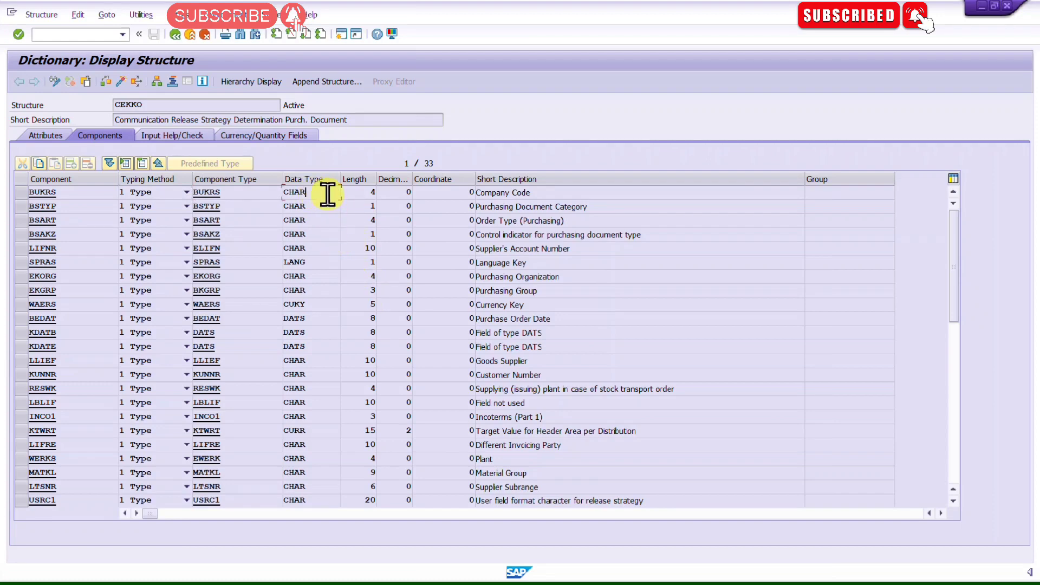
pyautogui.click(327, 261)
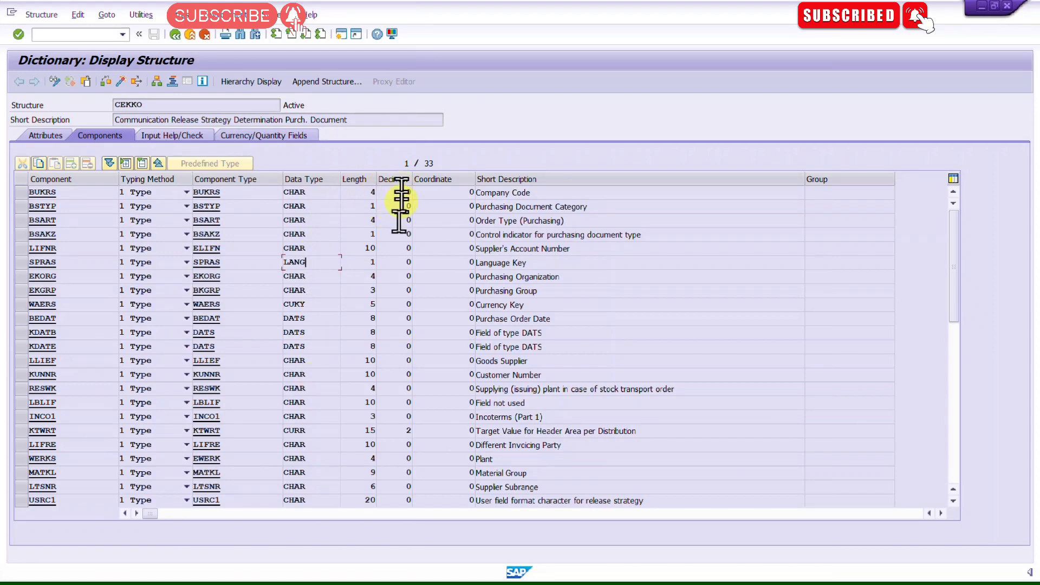
pyautogui.click(417, 431)
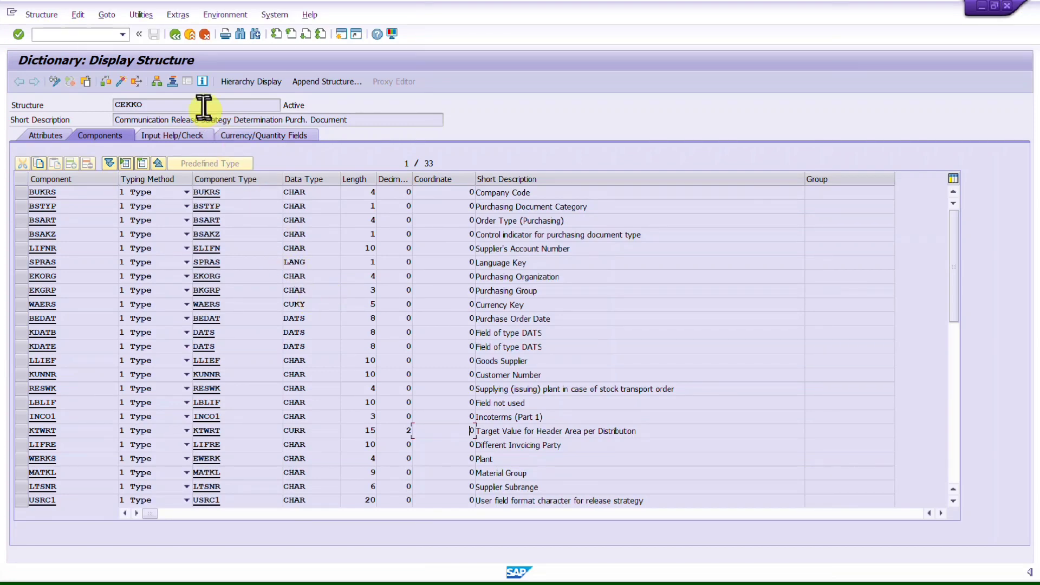
# Step: Go back to the ABAP Dictionary initial screen and display BISEG from the suggested names
pyautogui.click(179, 40)
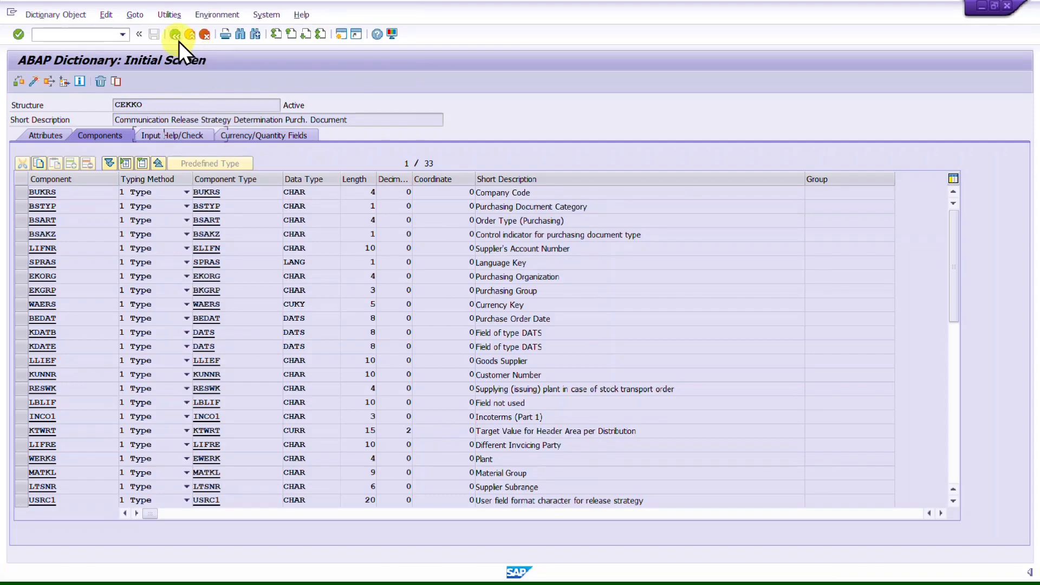
pyautogui.press('BackSpace')
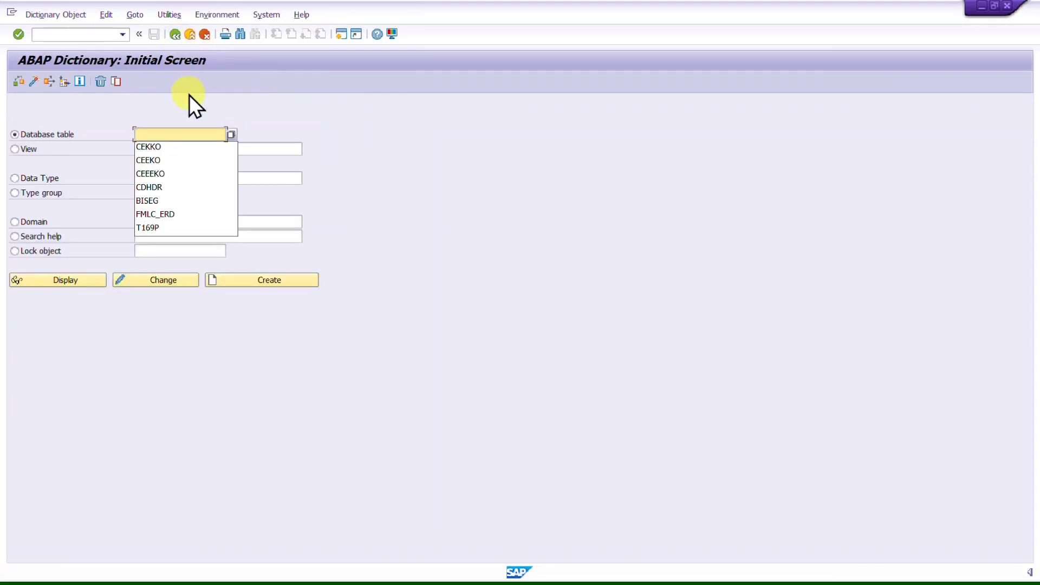
pyautogui.click(161, 189)
pyautogui.press('Return')
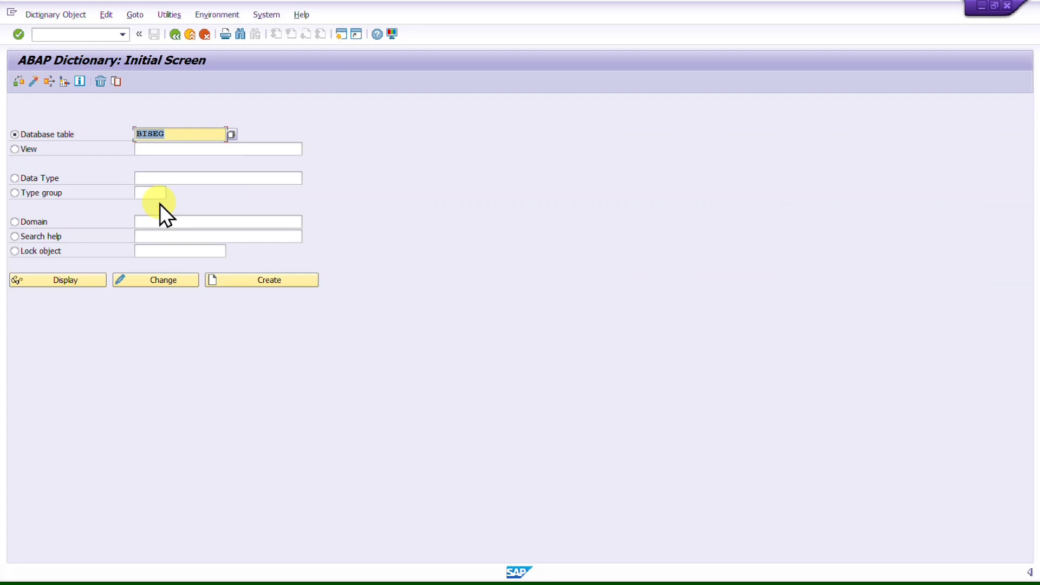
pyautogui.click(34, 281)
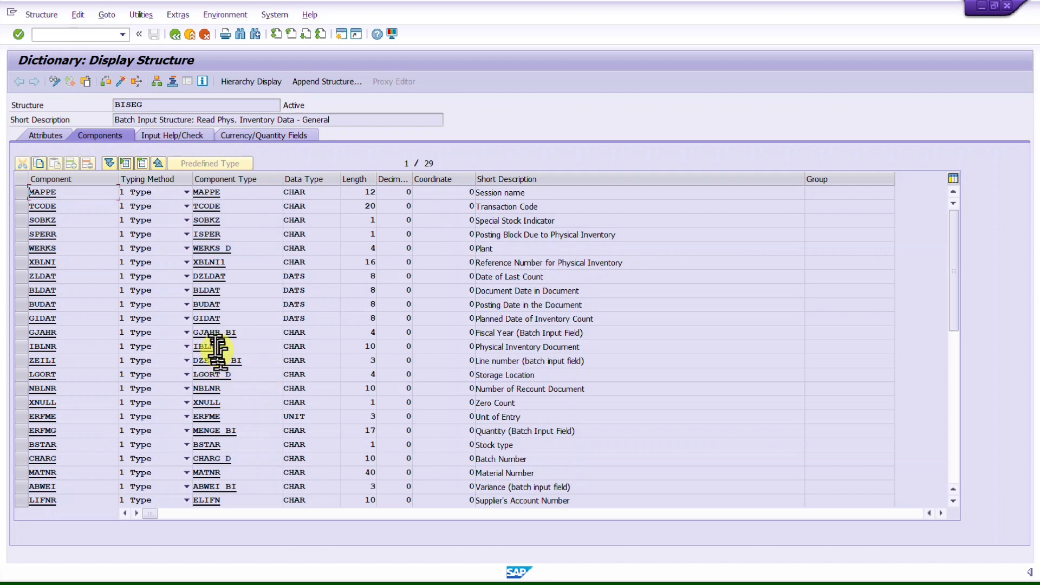
# Step: Scroll through the BISEG components and exit back to the SAP Easy Access menu
pyautogui.scroll(-3, 209, 347)
pyautogui.scroll(3, 217, 344)
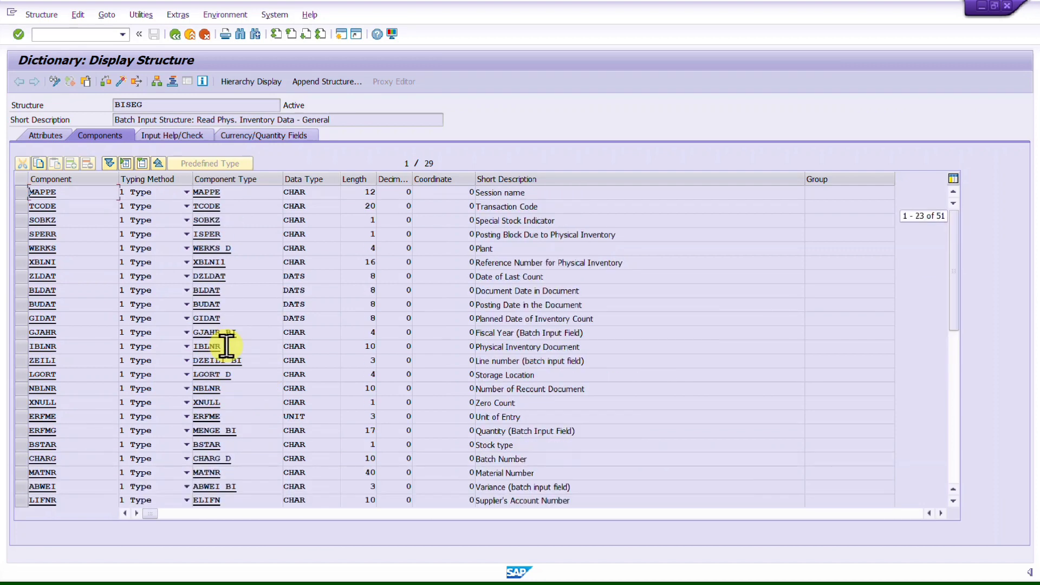
pyautogui.click(176, 35)
pyautogui.click(178, 37)
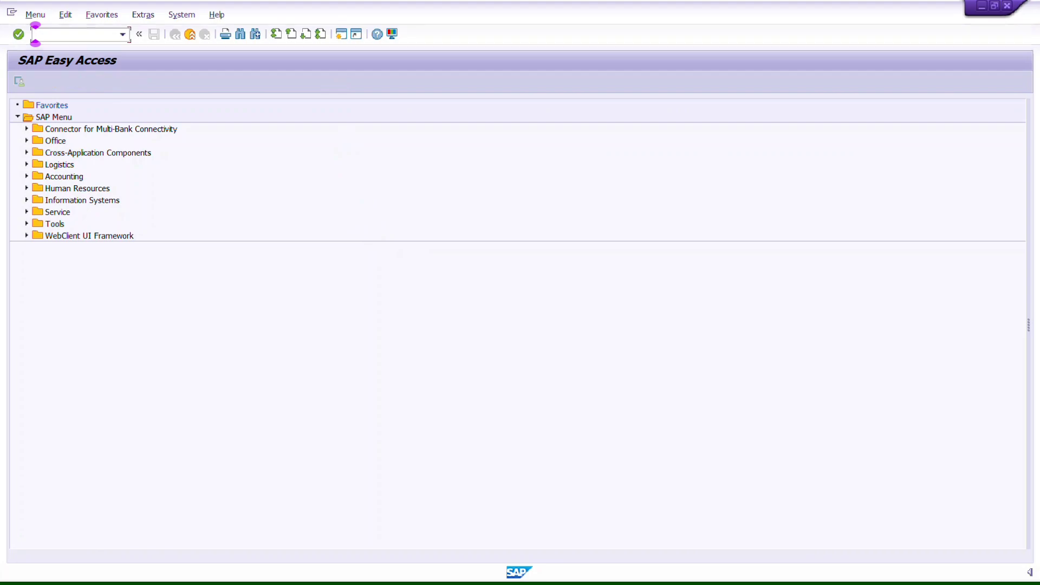
pyautogui.hotkey('alt', 'Tab')
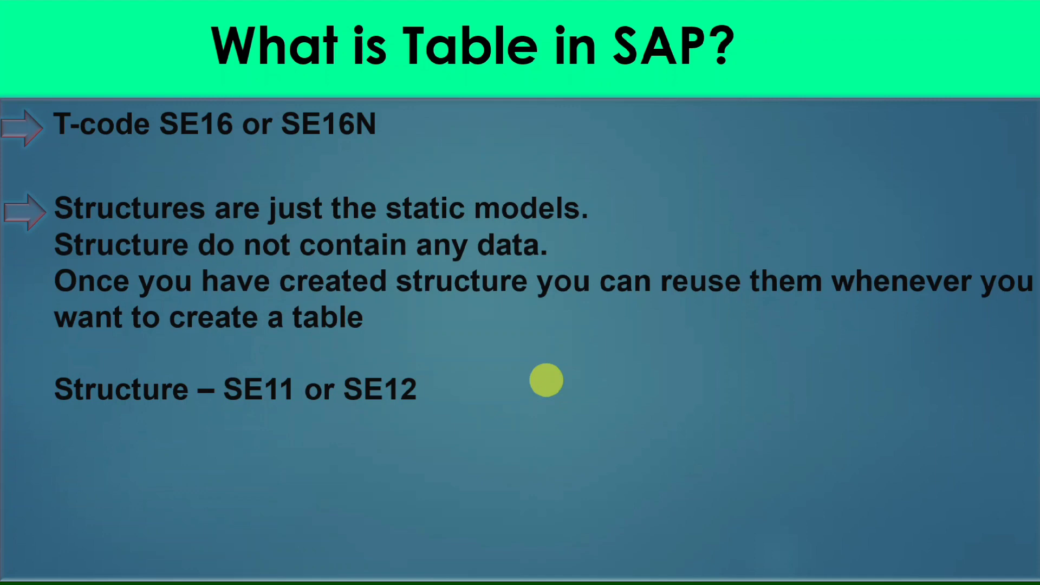
pyautogui.press('Right')
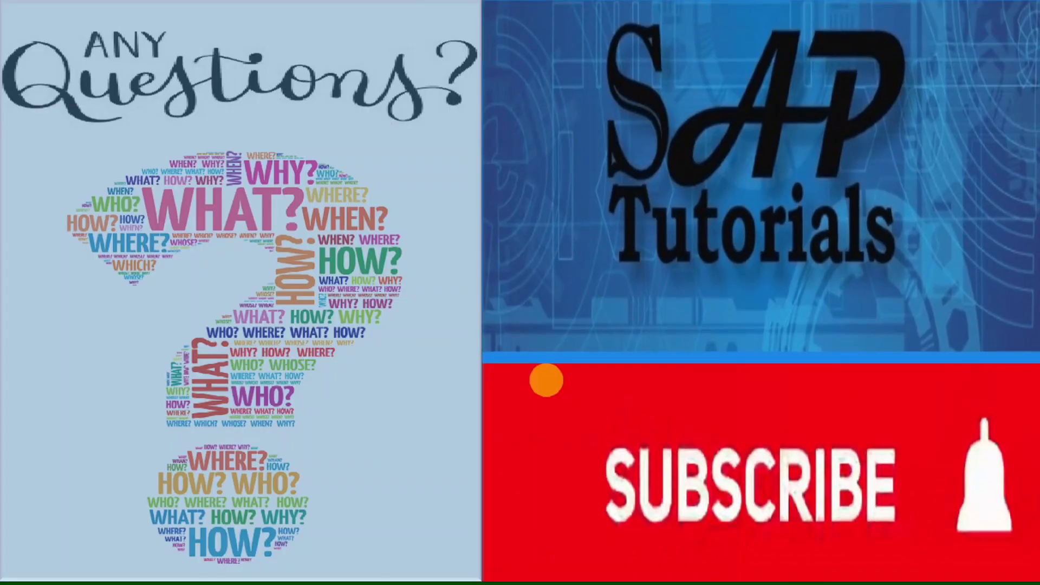